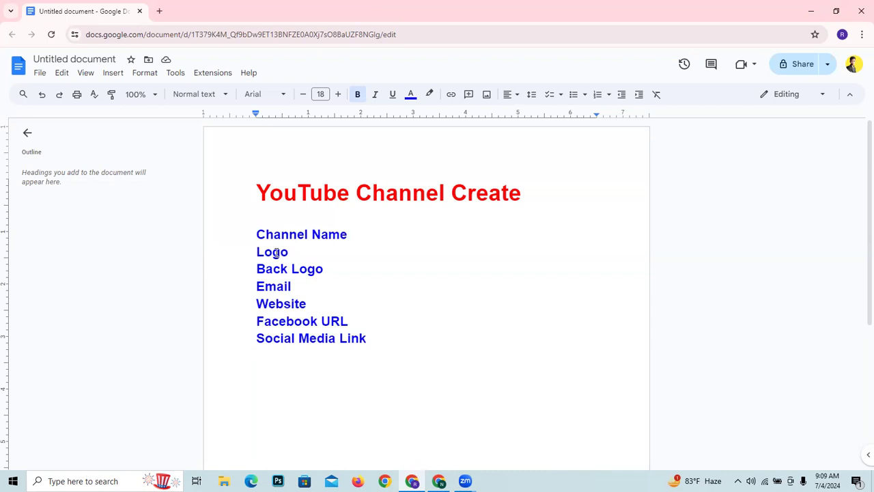
{"action": "left_click_drag", "start_coordinate": [295, 254], "coordinate": [240, 252]}
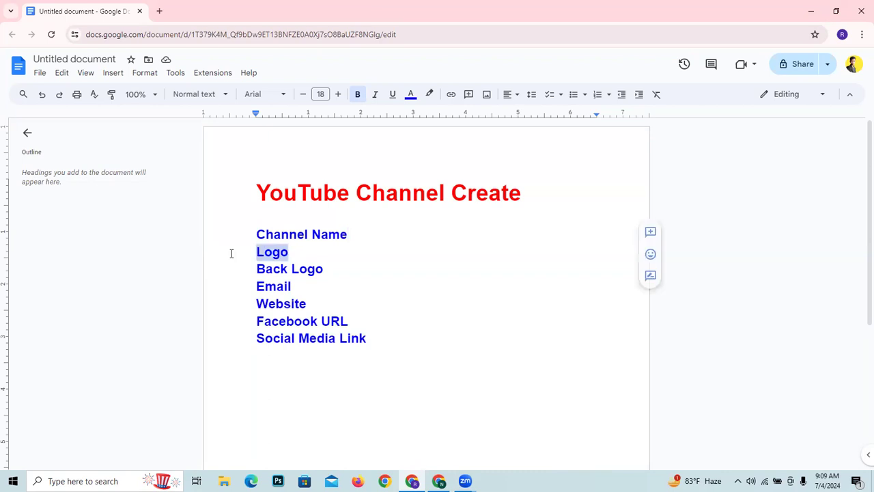
{"action": "left_click", "coordinate": [284, 253]}
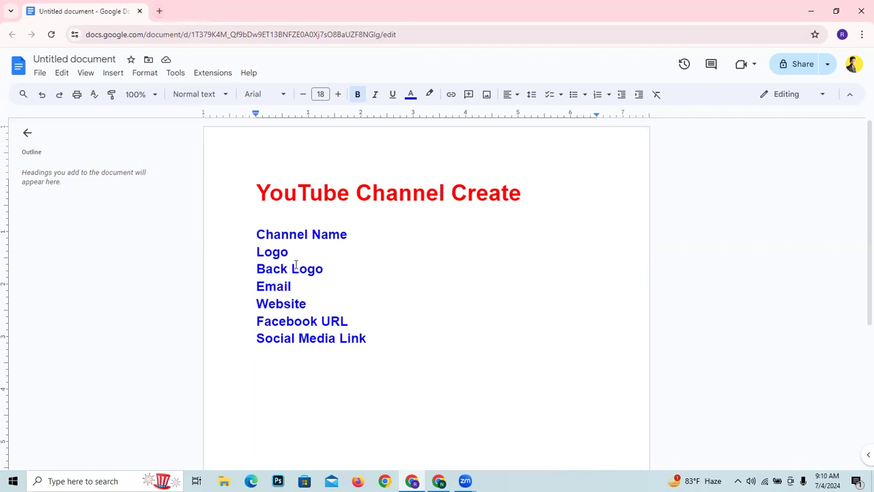
- Split the list so that Back Logo starts its own line below "Log", and delete the stray "o" below Email
{"action": "left_click_drag", "start_coordinate": [258, 269], "coordinate": [280, 252]}
{"action": "left_click", "coordinate": [383, 267]}
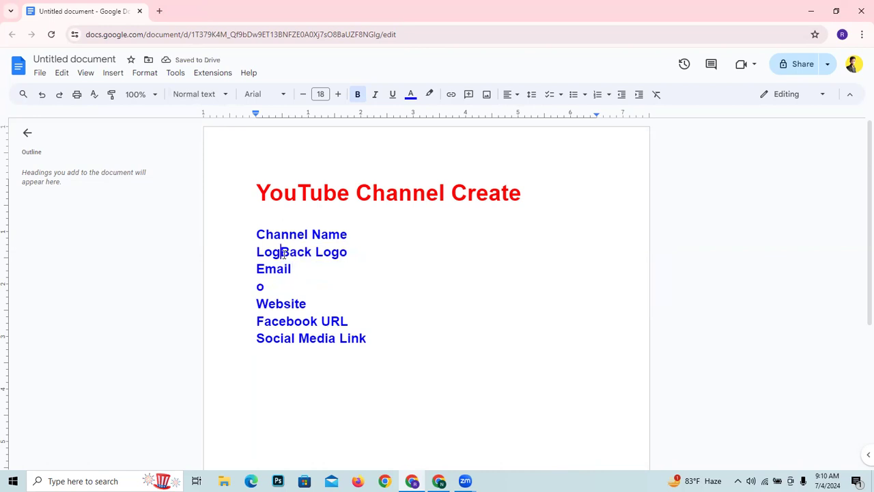
{"action": "key", "text": "Return"}
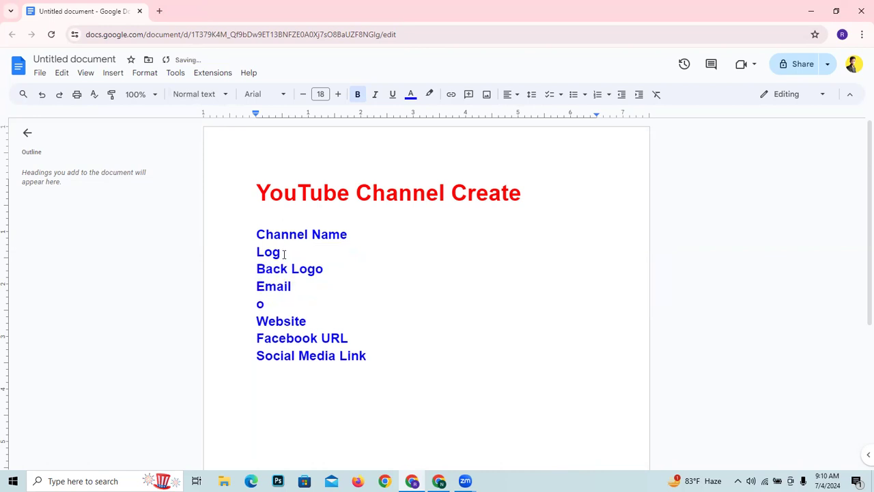
{"action": "left_click_drag", "start_coordinate": [268, 320], "coordinate": [255, 307]}
{"action": "left_click", "coordinate": [263, 307]}
{"action": "key", "text": "BackSpace"}
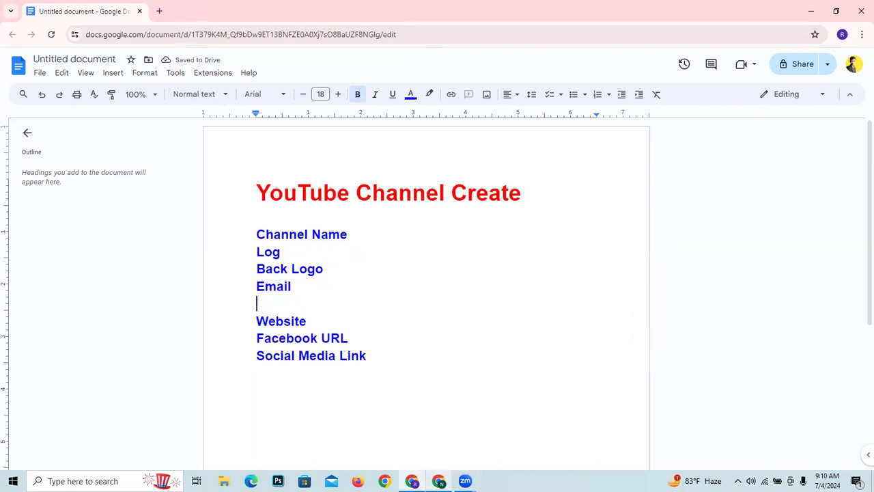
- Switch to the browser window with the AC Technology YouTube channel and open the Branding settings of its channel customization
{"action": "left_click", "coordinate": [438, 481]}
{"action": "left_click", "coordinate": [719, 97]}
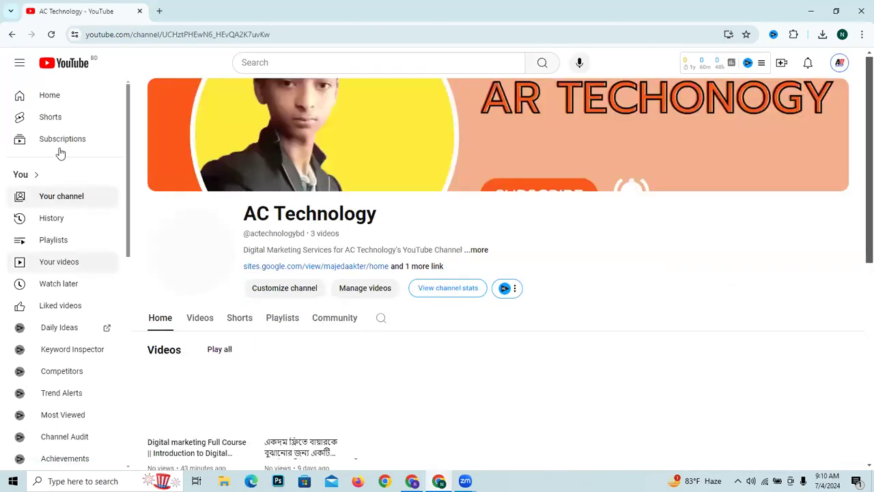
{"action": "left_click", "coordinate": [311, 287]}
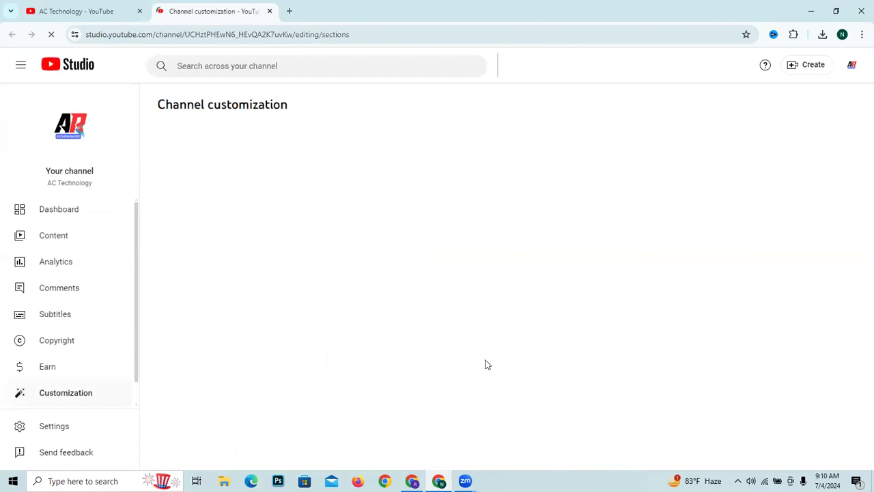
{"action": "scroll", "coordinate": [276, 301], "scroll_direction": "down", "scroll_amount": 3}
{"action": "scroll", "coordinate": [276, 302], "scroll_direction": "up", "scroll_amount": 3}
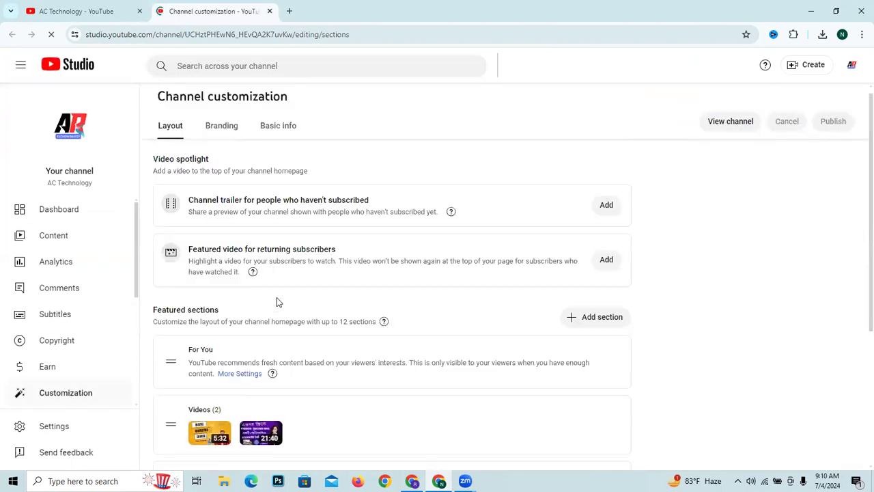
{"action": "left_click", "coordinate": [226, 137]}
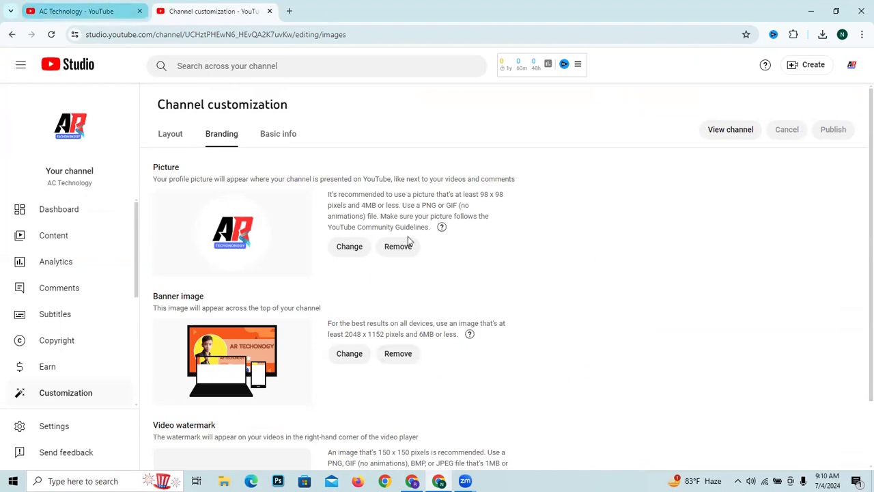
- Copy the heading "Banner image" from the Branding page and paste it over "Back Logo" in the Google Docs list
{"action": "left_click_drag", "start_coordinate": [206, 296], "coordinate": [154, 296]}
{"action": "key", "text": "ctrl+c"}
{"action": "right_click", "coordinate": [154, 296]}
{"action": "left_click", "coordinate": [172, 307]}
{"action": "key", "text": "alt+Tab"}
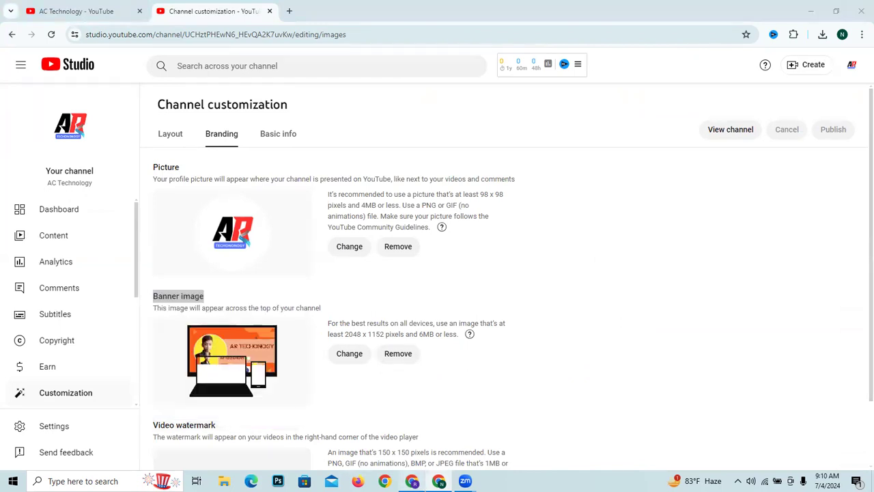
{"action": "left_click_drag", "start_coordinate": [332, 274], "coordinate": [256, 267]}
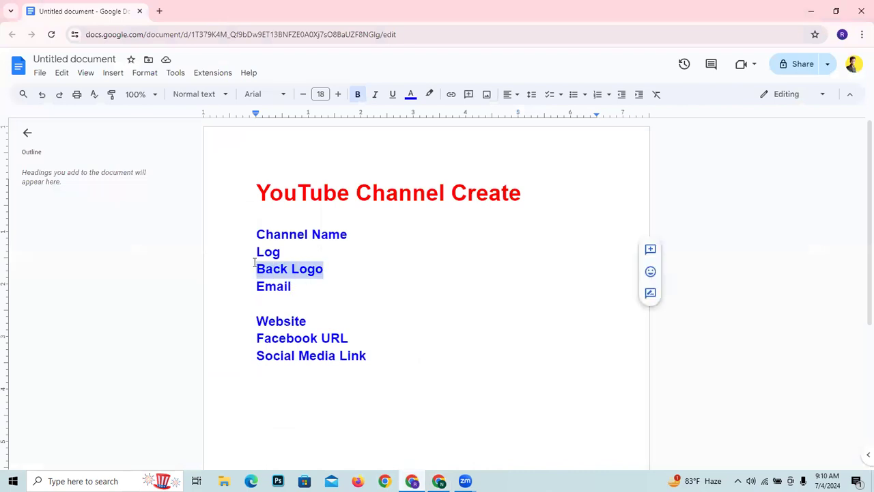
{"action": "right_click", "coordinate": [275, 270]}
{"action": "left_click", "coordinate": [302, 227]}
- Format the "Banner image" line as bold blue text at size 17.5
{"action": "key", "text": "shift+Home"}
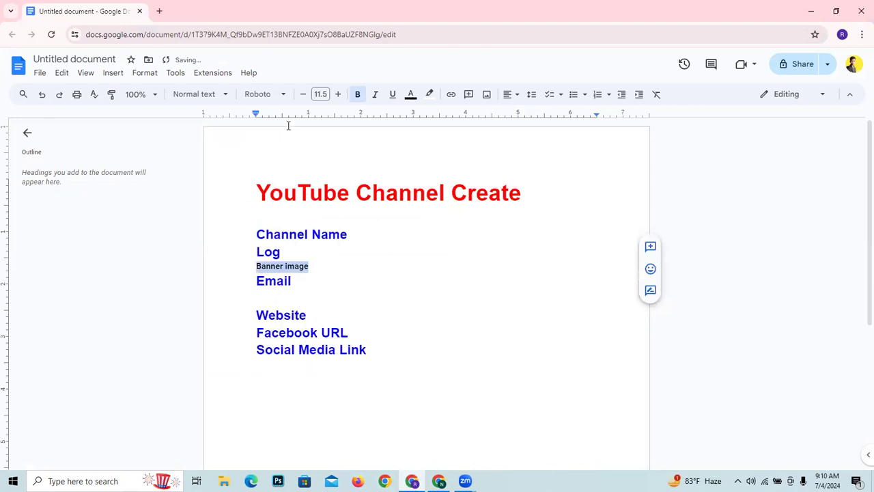
{"action": "left_click", "coordinate": [338, 94]}
{"action": "left_click", "coordinate": [339, 93]}
{"action": "left_click", "coordinate": [339, 94]}
{"action": "left_click", "coordinate": [339, 94]}
{"action": "left_click", "coordinate": [339, 94]}
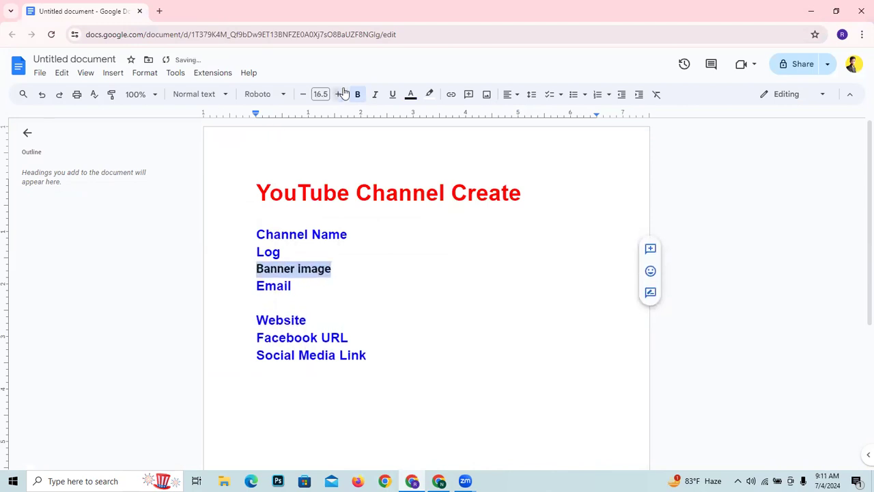
{"action": "left_click", "coordinate": [357, 94]}
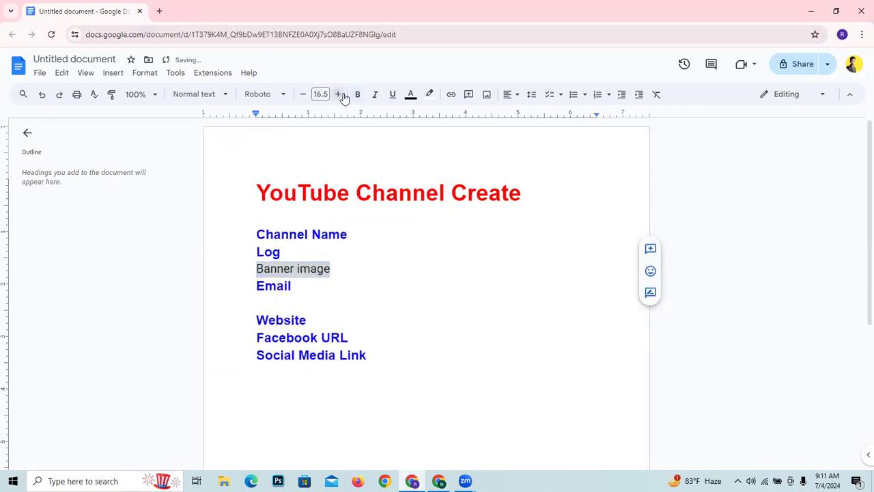
{"action": "left_click", "coordinate": [338, 94]}
{"action": "left_click", "coordinate": [411, 93]}
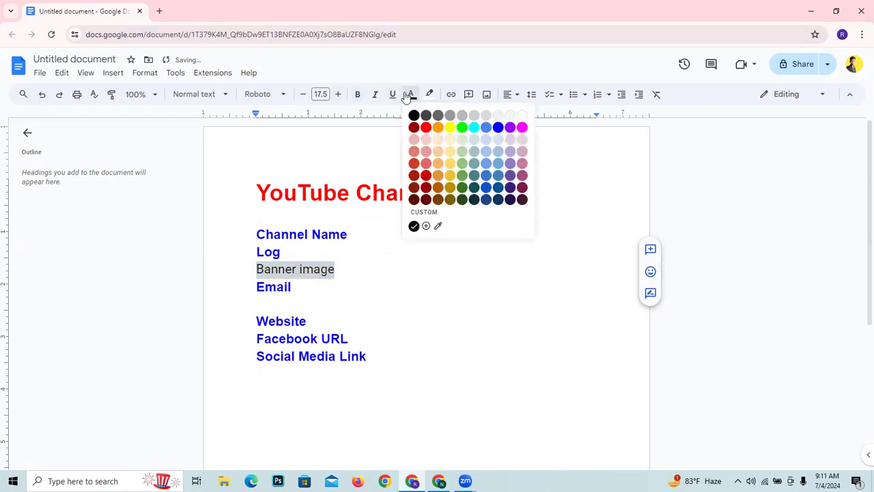
{"action": "left_click", "coordinate": [487, 129]}
{"action": "left_click", "coordinate": [507, 273]}
{"action": "left_click_drag", "start_coordinate": [335, 269], "coordinate": [256, 269]}
{"action": "left_click", "coordinate": [356, 94]}
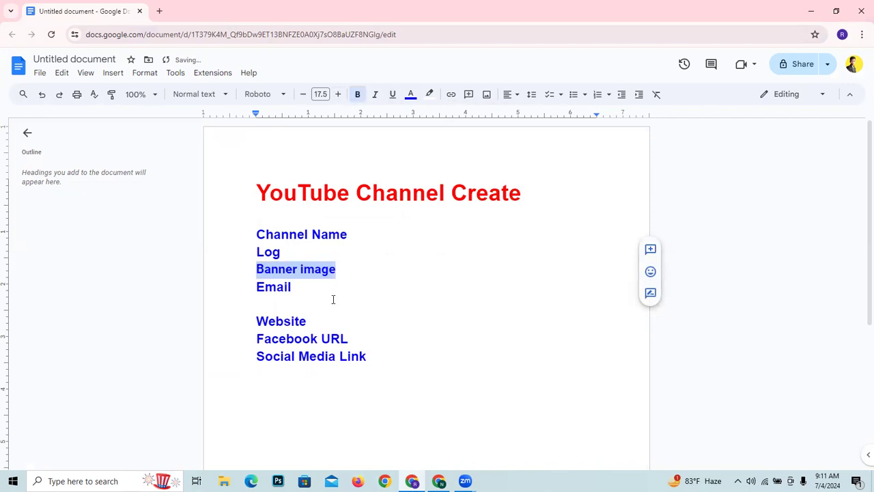
{"action": "left_click", "coordinate": [319, 302]}
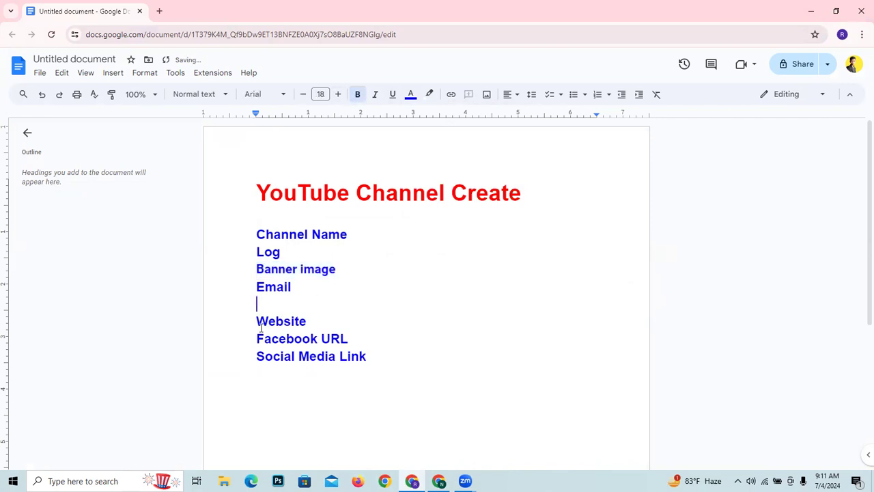
- Insert the word "All" in front of "Social Media Link" in the list
{"action": "scroll", "coordinate": [332, 299], "scroll_direction": "down", "scroll_amount": 2}
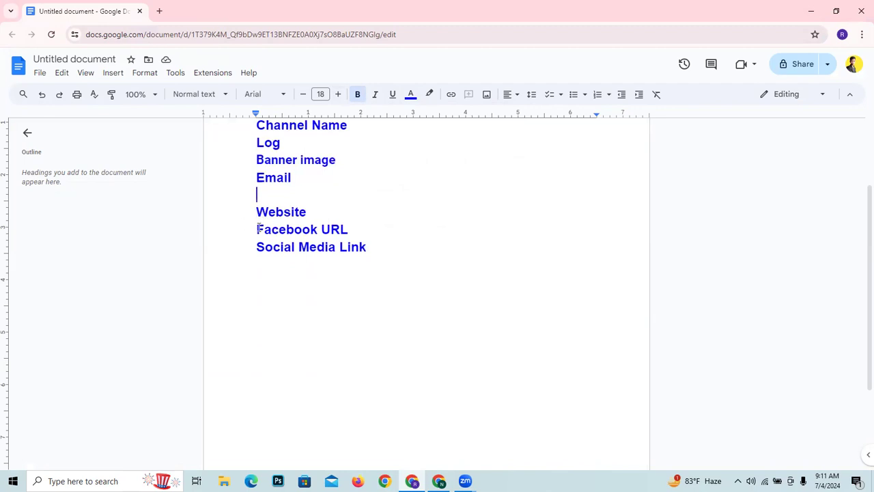
{"action": "left_click", "coordinate": [255, 248]}
{"action": "type", "text": "All"}
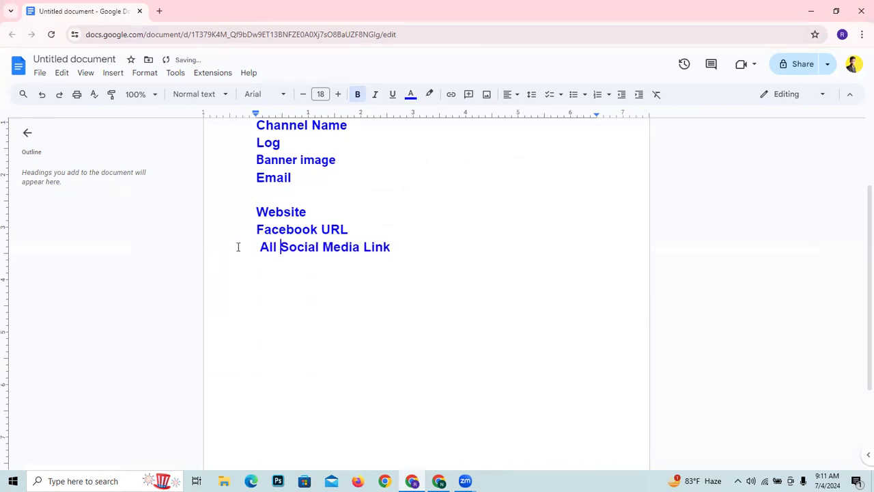
{"action": "scroll", "coordinate": [369, 263], "scroll_direction": "up", "scroll_amount": 2}
{"action": "scroll", "coordinate": [314, 277], "scroll_direction": "down", "scroll_amount": 2}
{"action": "scroll", "coordinate": [316, 274], "scroll_direction": "up", "scroll_amount": 3}
{"action": "scroll", "coordinate": [316, 271], "scroll_direction": "down", "scroll_amount": 1}
{"action": "scroll", "coordinate": [316, 271], "scroll_direction": "up", "scroll_amount": 1}
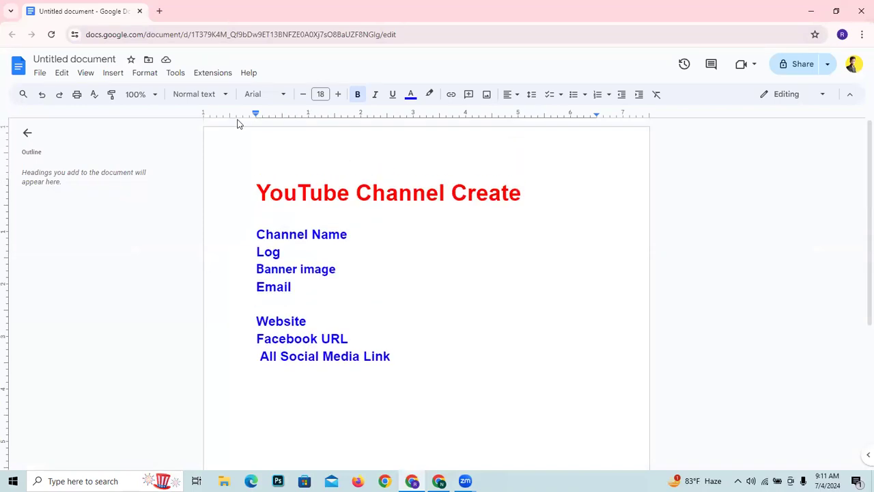
- Search Google for "YouTube .com" in a new browser tab, open the YouTube home page and dismiss its notification request
{"action": "left_click", "coordinate": [160, 11]}
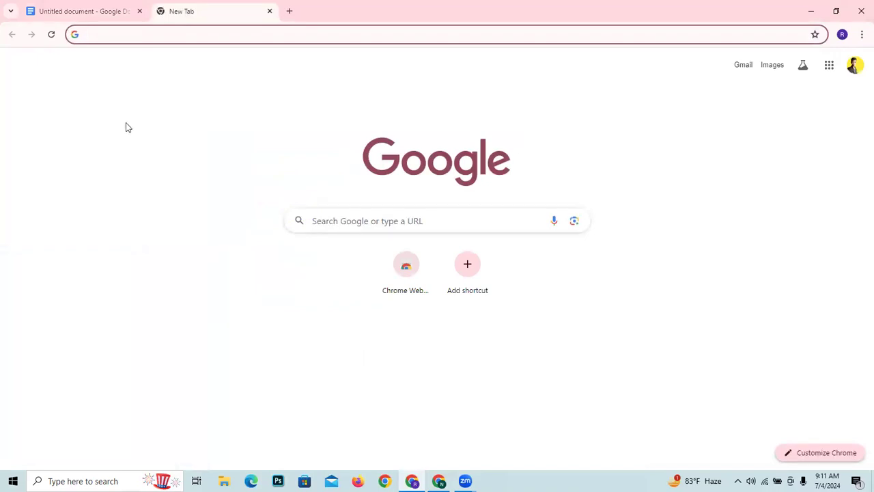
{"action": "type", "text": "Y"}
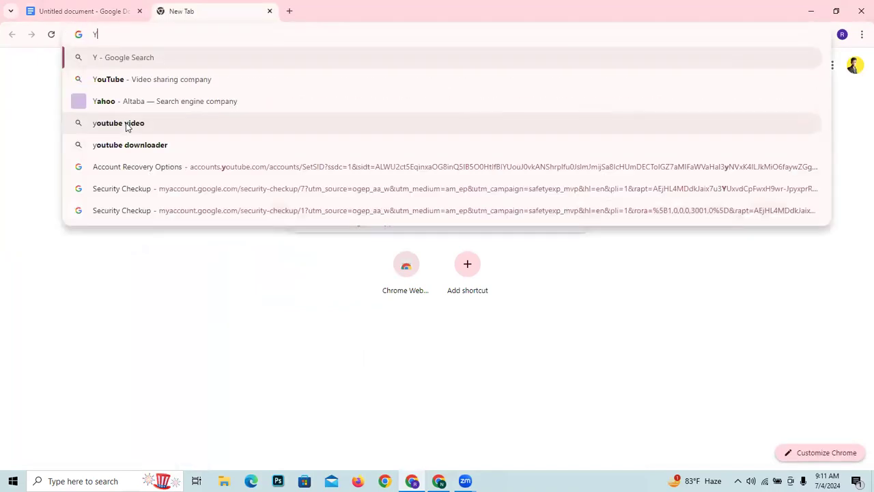
{"action": "type", "text": "ouTub"}
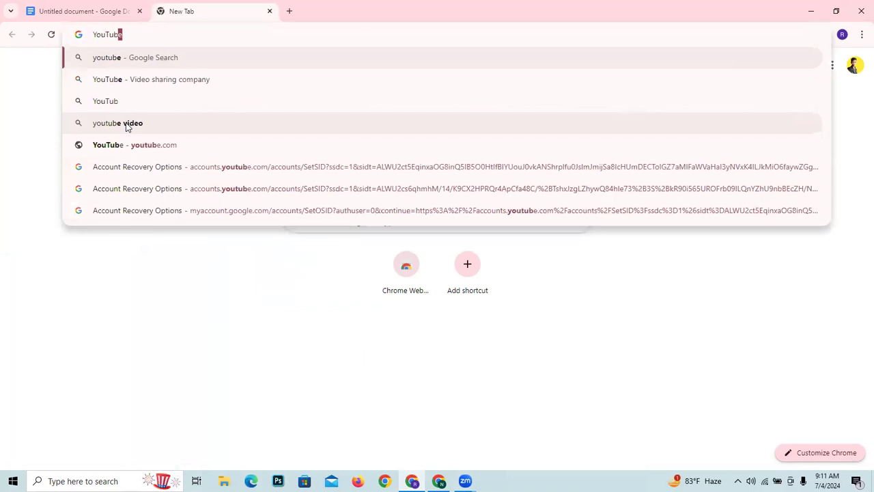
{"action": "type", "text": "e .com"}
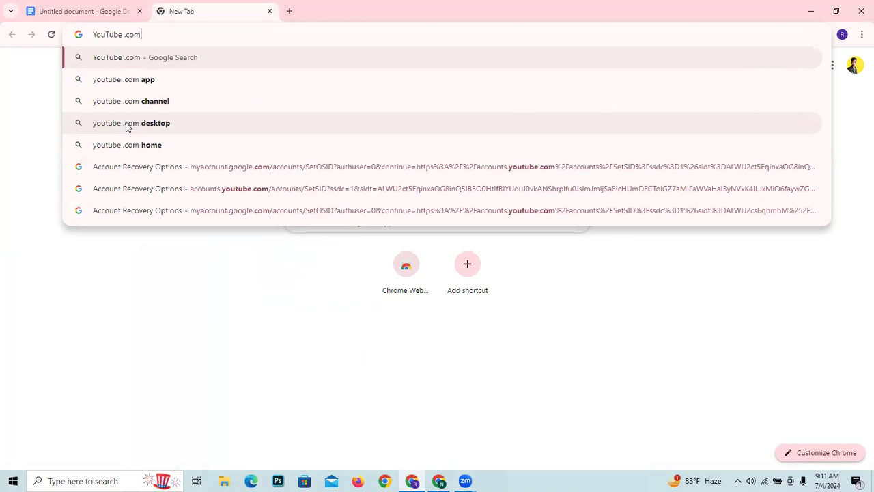
{"action": "key", "text": "Return"}
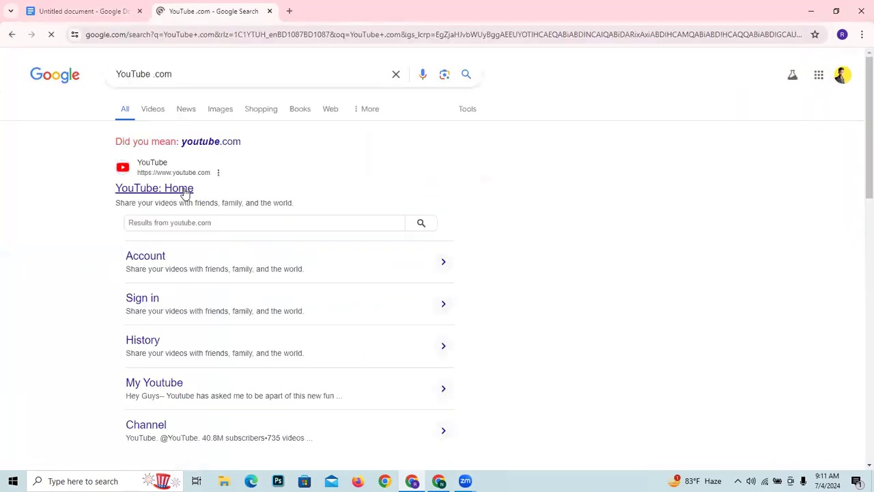
{"action": "left_click", "coordinate": [184, 189]}
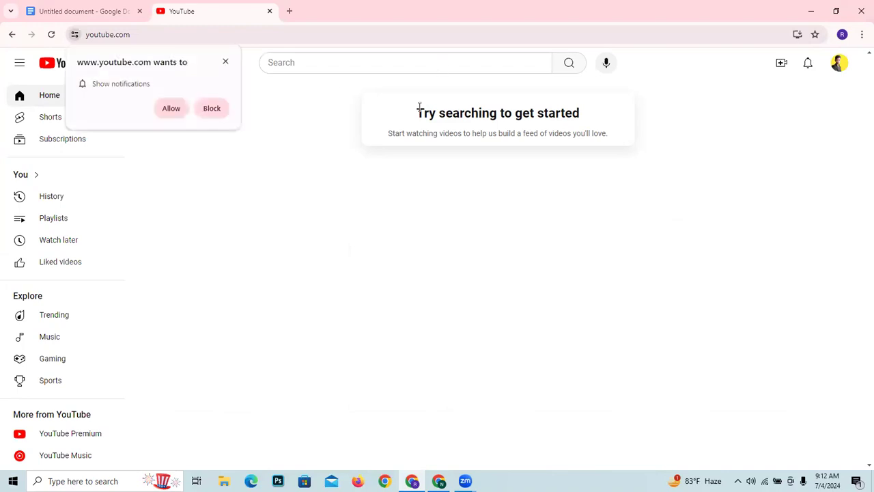
{"action": "left_click", "coordinate": [227, 62]}
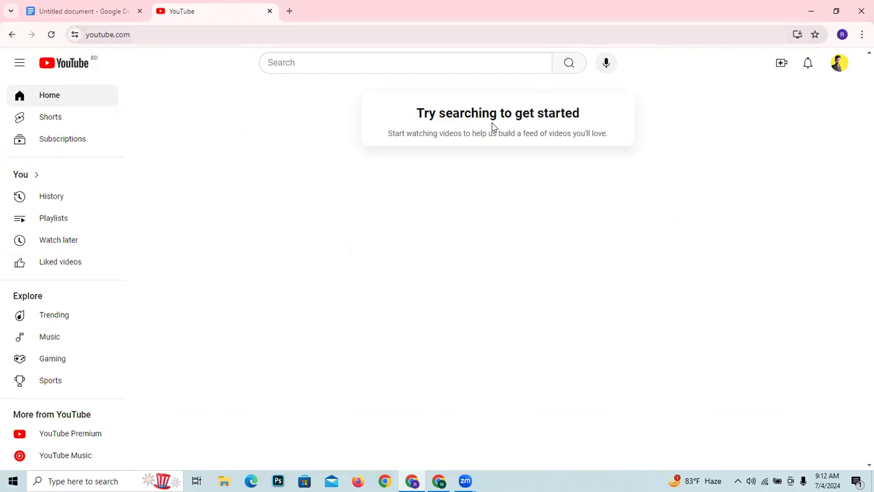
- Search YouTube for "how to digital marketing"
{"action": "left_click", "coordinate": [452, 62]}
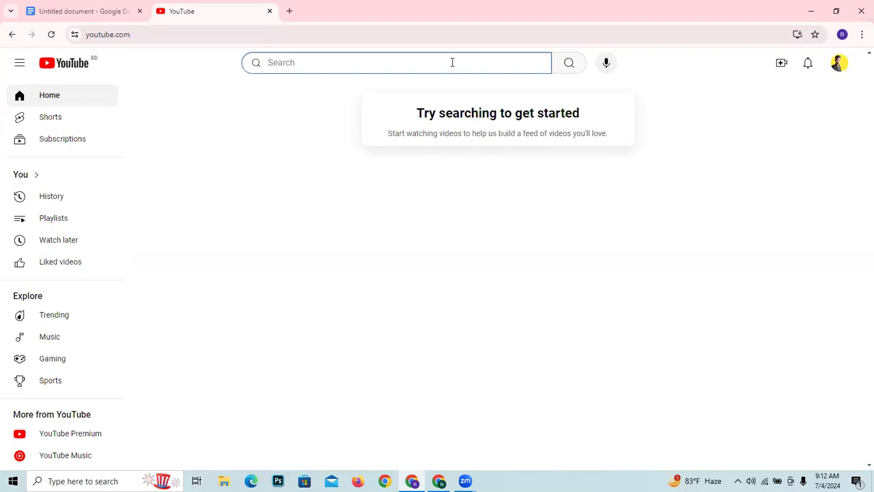
{"action": "type", "text": "Ho"}
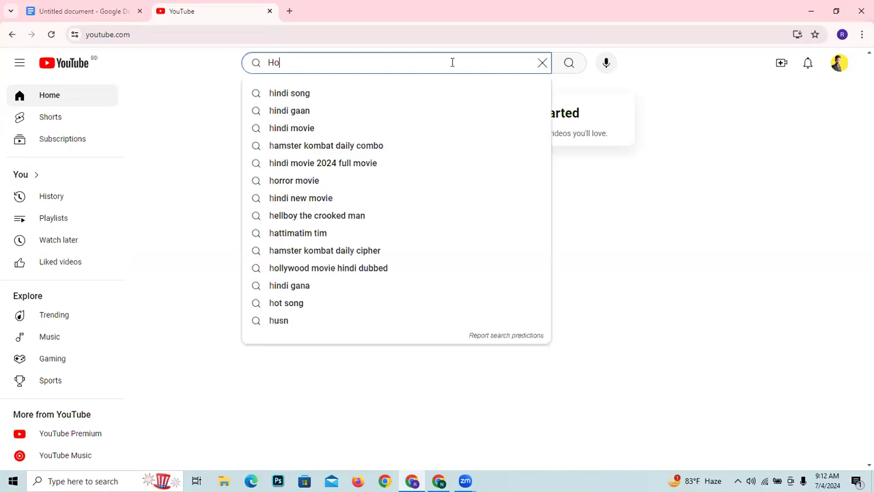
{"action": "type", "text": "w to  "}
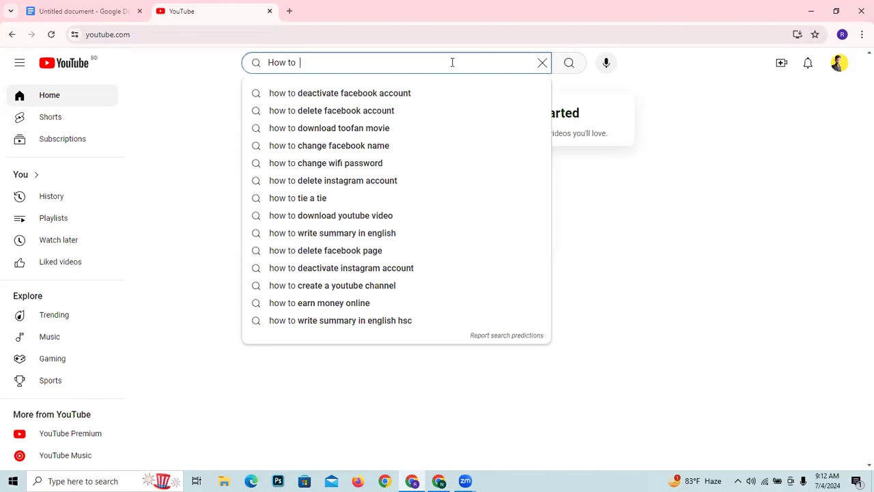
{"action": "type", "text": "digita"}
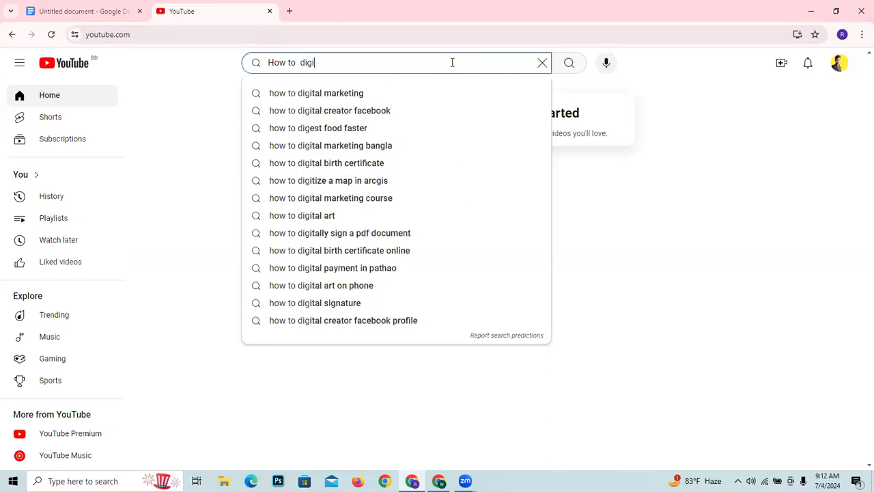
{"action": "left_click", "coordinate": [394, 88]}
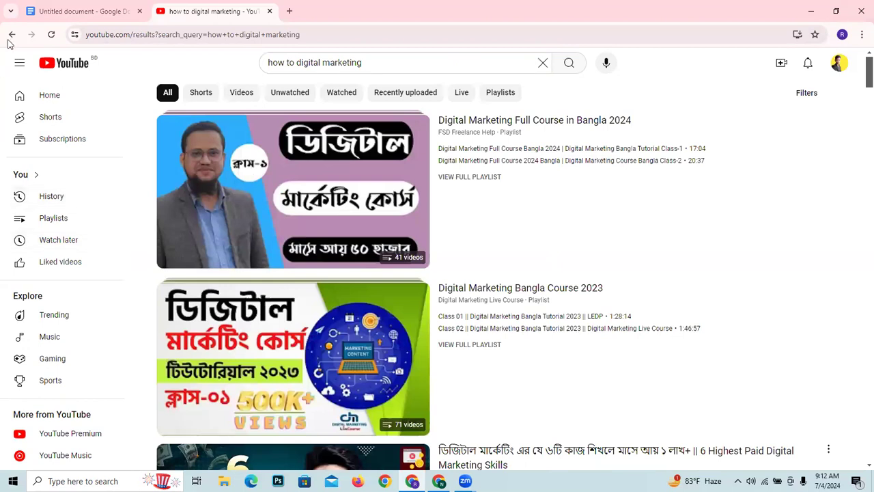
- Return to the YouTube home page, reload it and bring up the search suggestions
{"action": "left_click", "coordinate": [12, 35]}
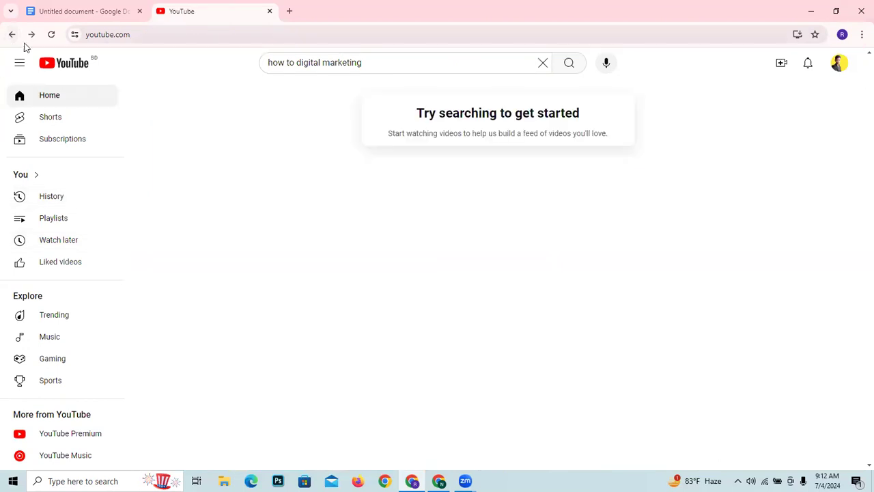
{"action": "left_click", "coordinate": [52, 34]}
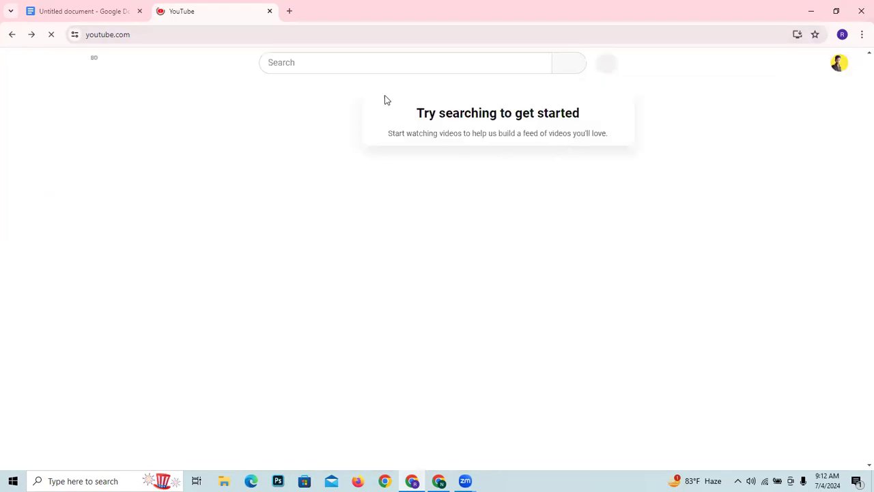
{"action": "left_click", "coordinate": [356, 66]}
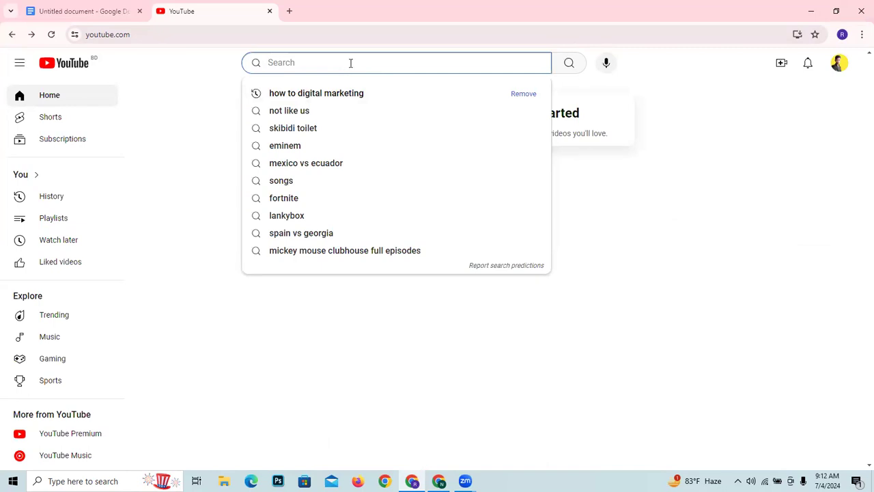
- Search YouTube for "facebook marketing"
{"action": "type", "text": "Fac"}
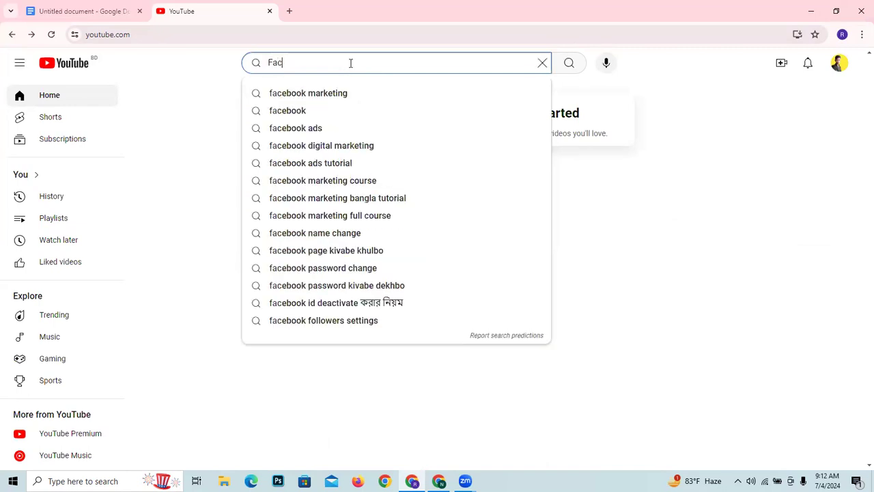
{"action": "type", "text": "ebook"}
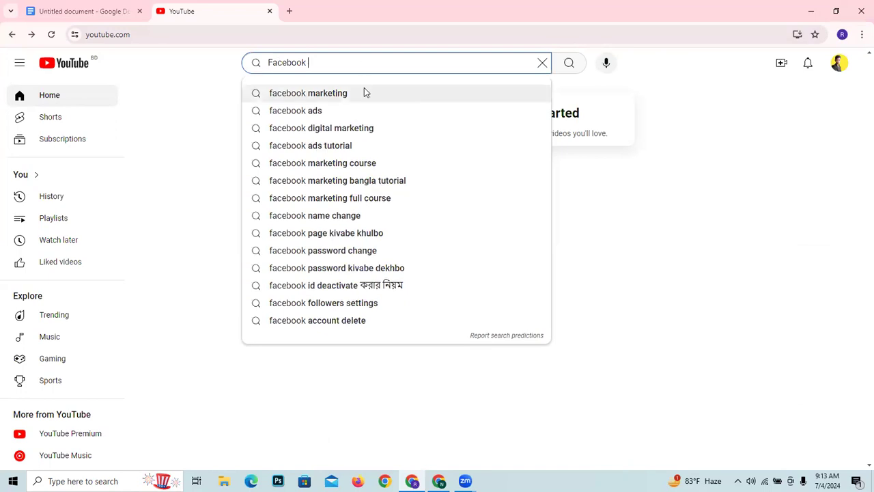
{"action": "left_click", "coordinate": [364, 93]}
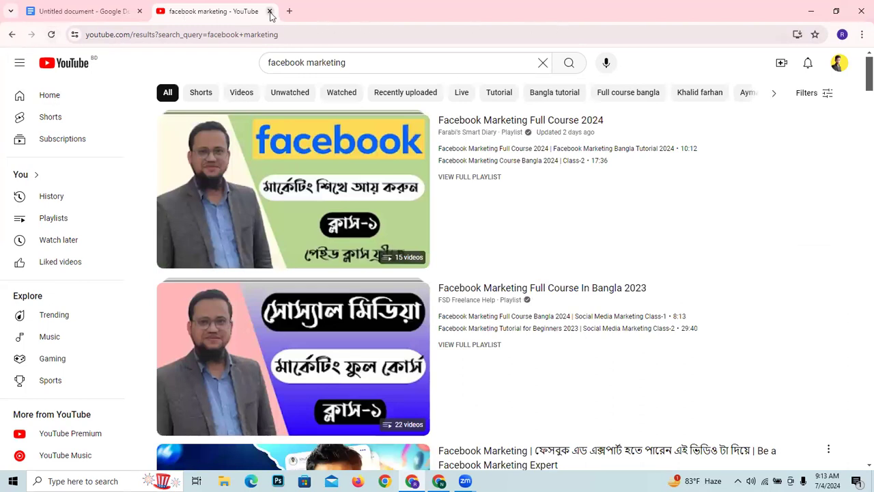
- Close the search results tab, search Google for "YouTube .com" in a new tab and open the YouTube home page
{"action": "left_click", "coordinate": [269, 12]}
{"action": "left_click", "coordinate": [164, 11]}
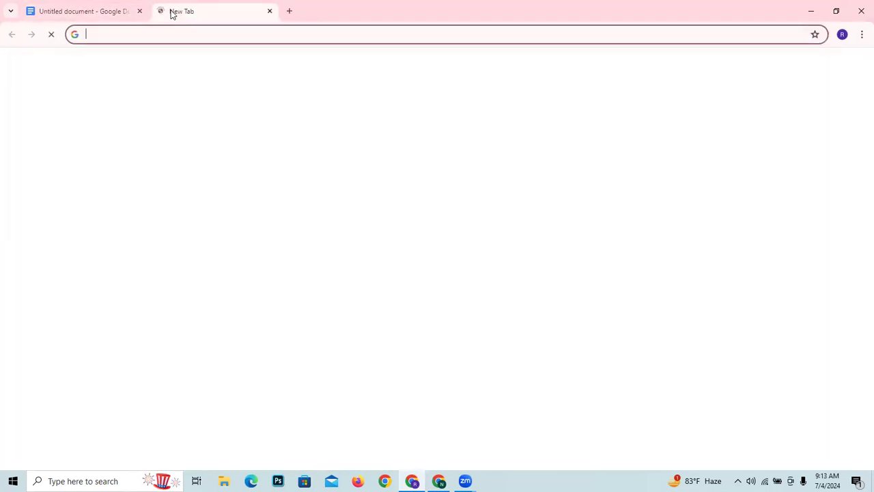
{"action": "type", "text": "Y"}
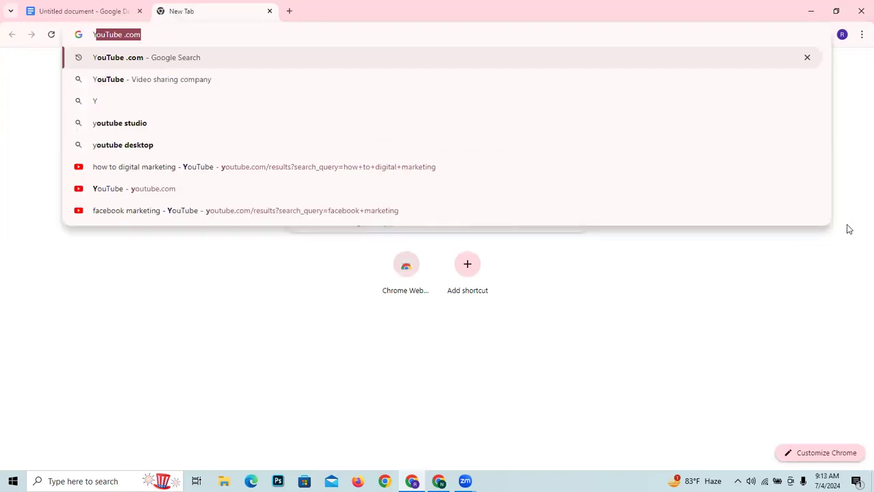
{"action": "left_click", "coordinate": [263, 60]}
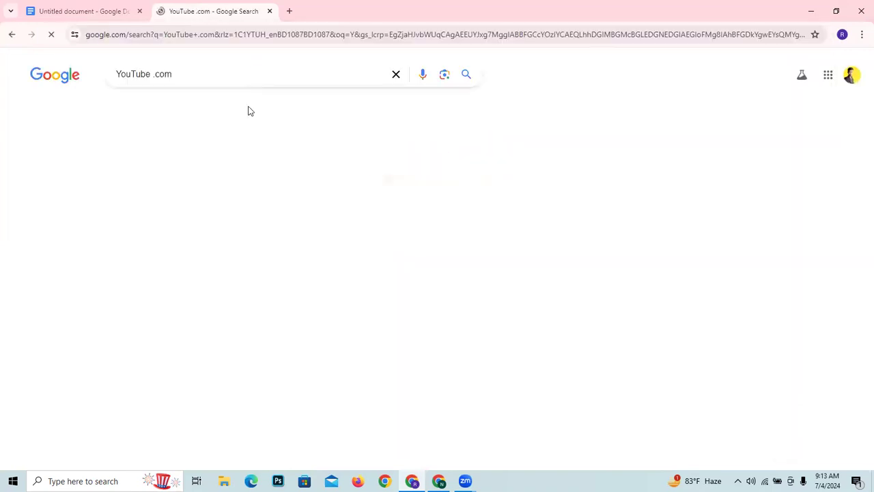
{"action": "left_click", "coordinate": [190, 189]}
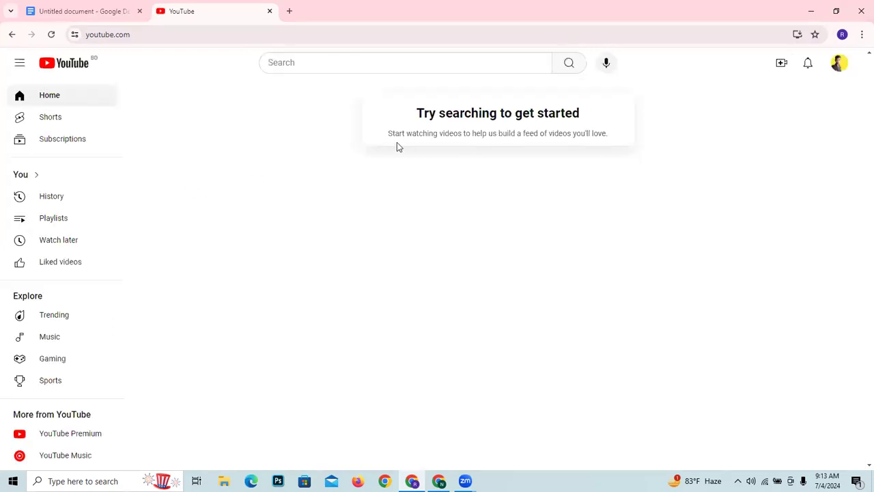
- Highlight the home page's "Try searching to get started" message and its explanation, and run the suggested "facebook marketing" search
{"action": "left_click_drag", "start_coordinate": [391, 135], "coordinate": [662, 149]}
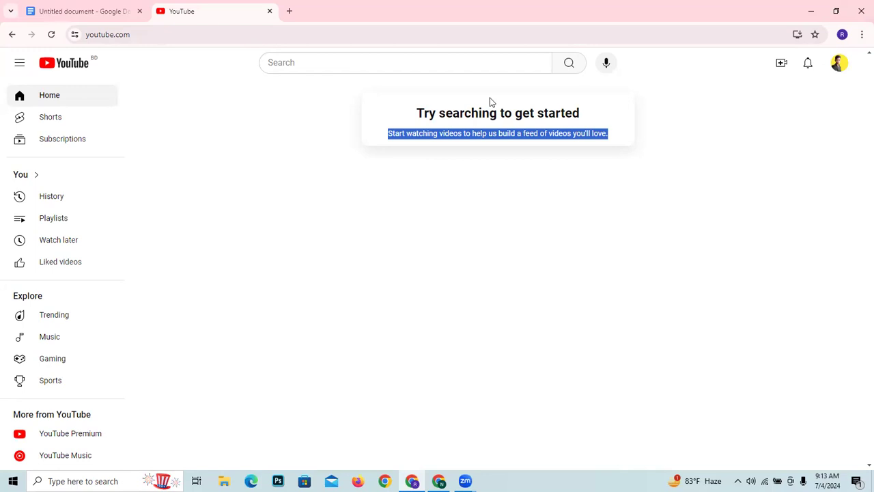
{"action": "left_click_drag", "start_coordinate": [416, 109], "coordinate": [557, 114]}
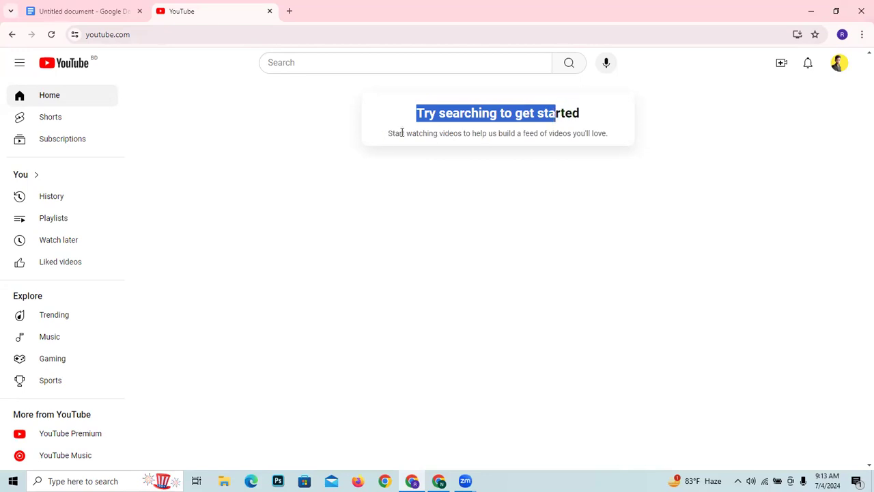
{"action": "left_click_drag", "start_coordinate": [394, 134], "coordinate": [562, 136]}
{"action": "left_click_drag", "start_coordinate": [388, 136], "coordinate": [697, 133]}
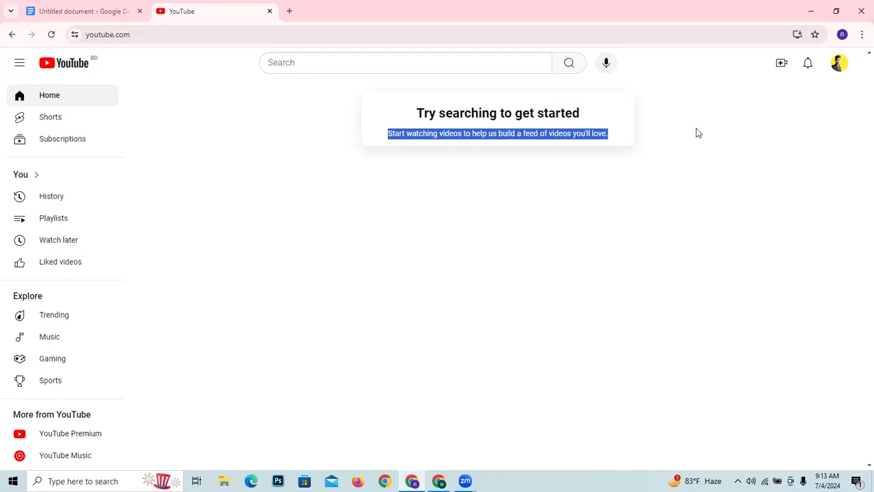
{"action": "left_click", "coordinate": [392, 65]}
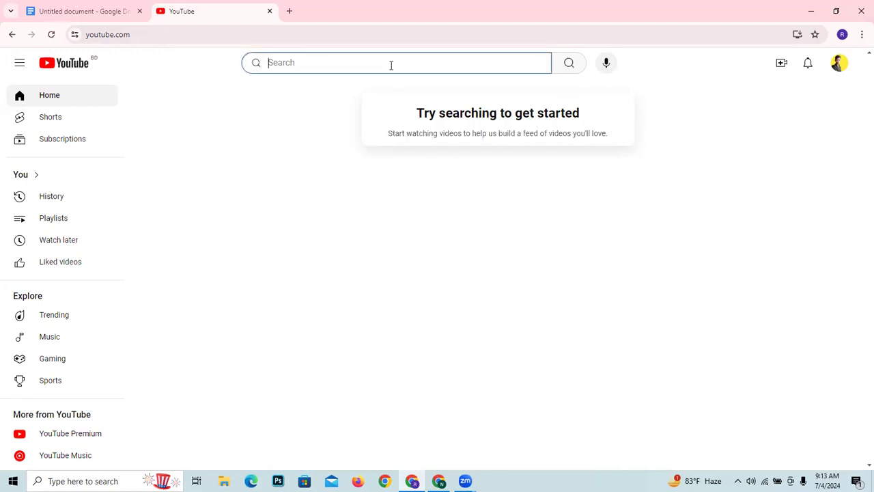
{"action": "left_click", "coordinate": [392, 96]}
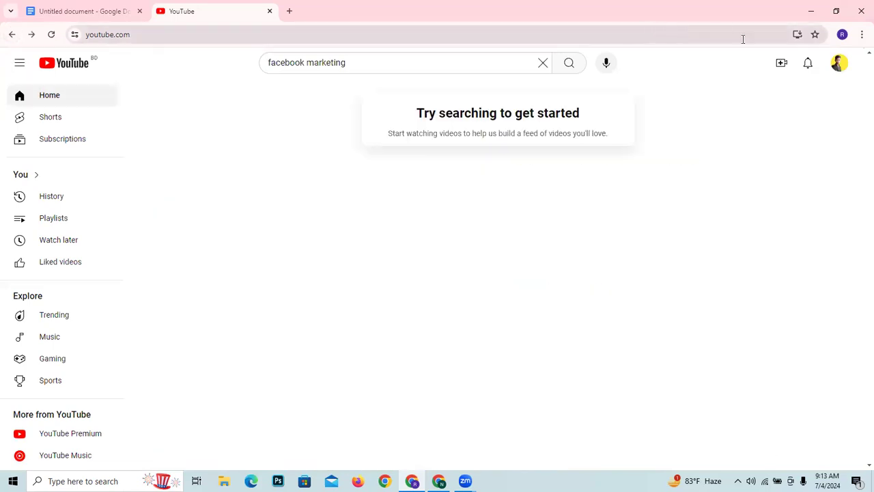
- Look through the YouTube profile options and open the account settings
{"action": "left_click", "coordinate": [839, 63]}
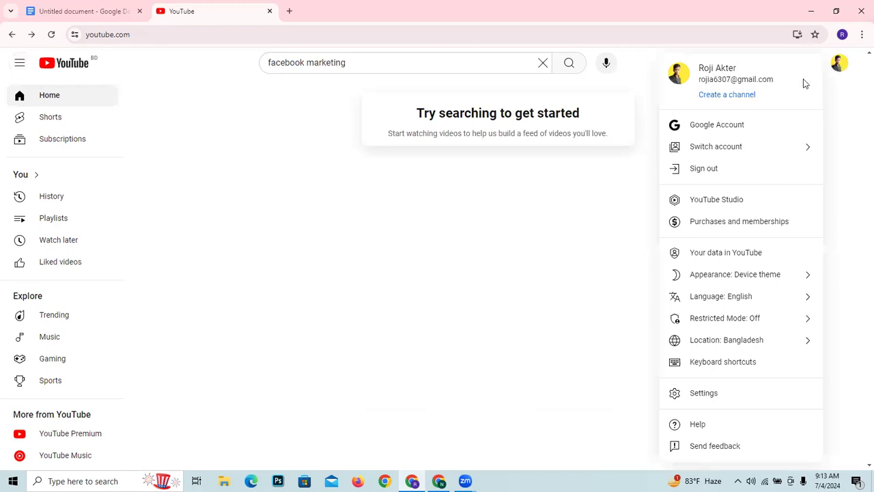
{"action": "left_click", "coordinate": [635, 168]}
{"action": "left_click", "coordinate": [840, 63]}
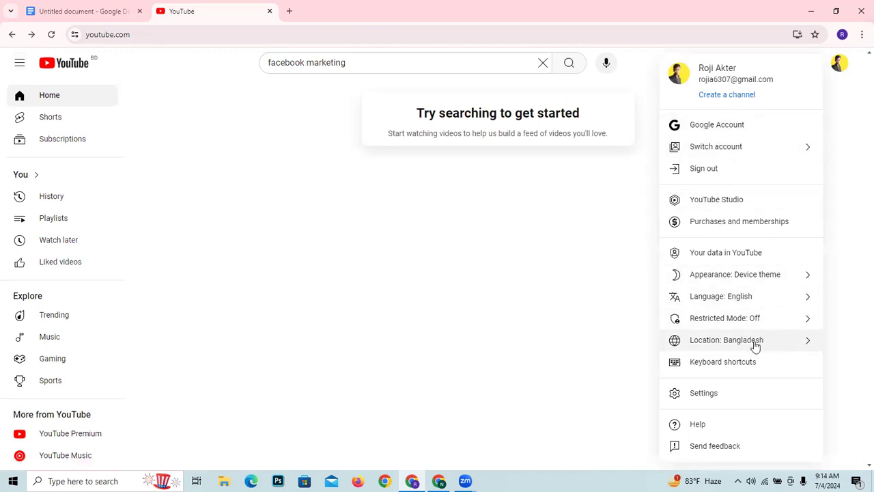
{"action": "left_click", "coordinate": [712, 402]}
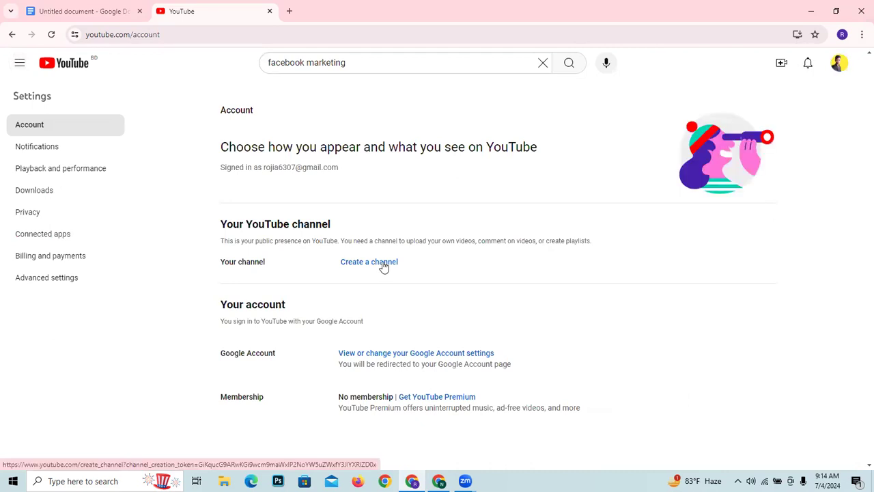
{"action": "left_click", "coordinate": [378, 262]}
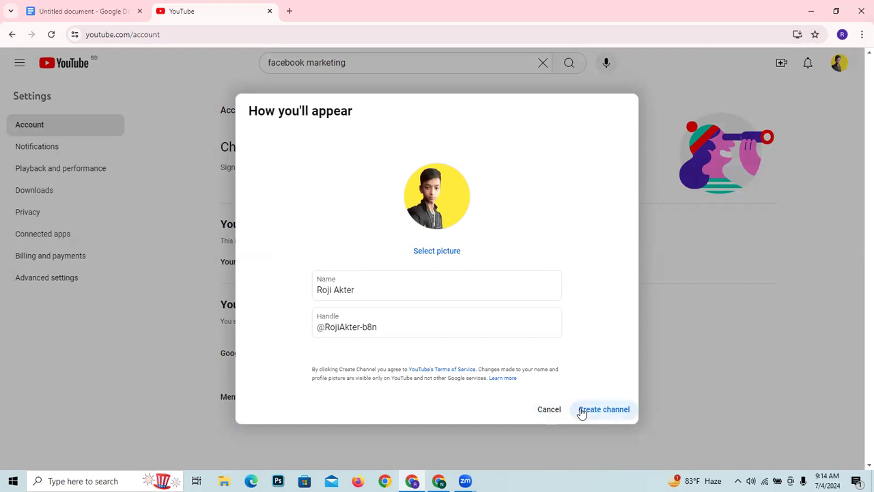
{"action": "left_click", "coordinate": [547, 411]}
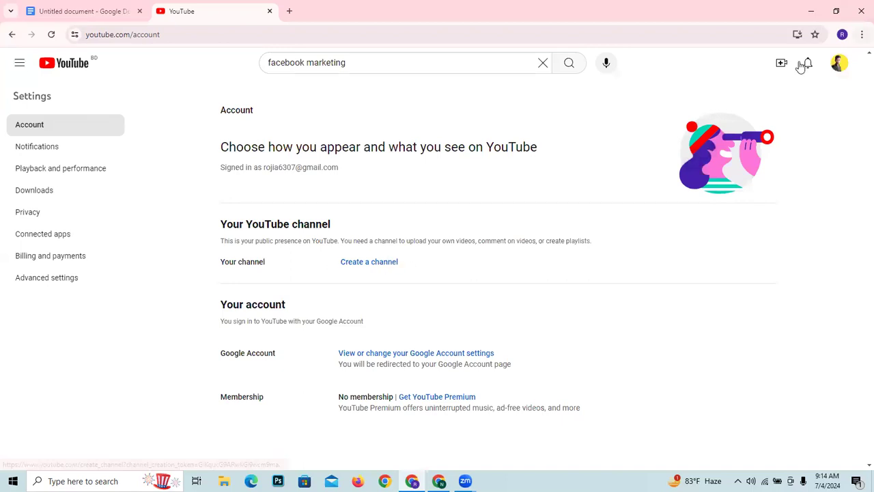
{"action": "left_click", "coordinate": [839, 63]}
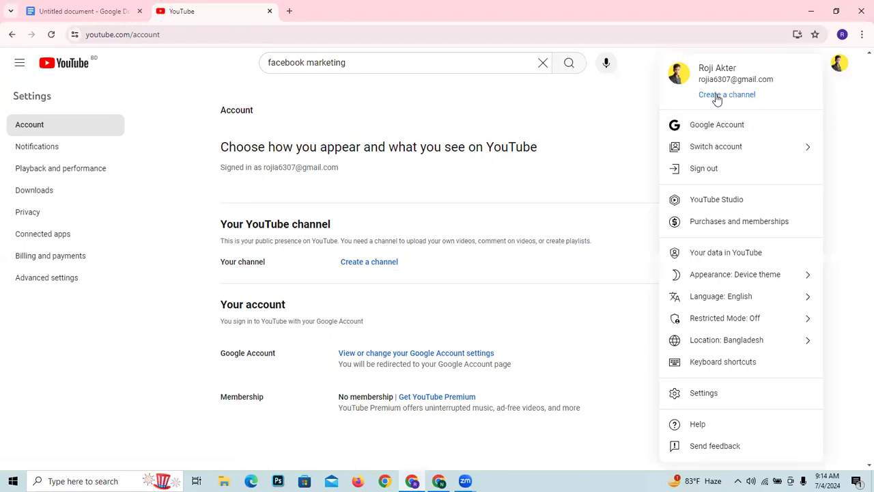
{"action": "left_click", "coordinate": [718, 99]}
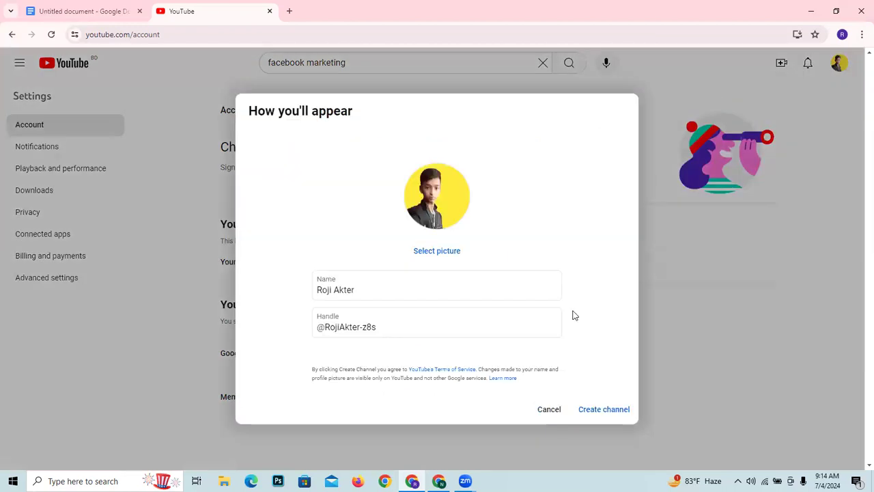
{"action": "left_click_drag", "start_coordinate": [571, 314], "coordinate": [581, 390]}
{"action": "left_click", "coordinate": [530, 410]}
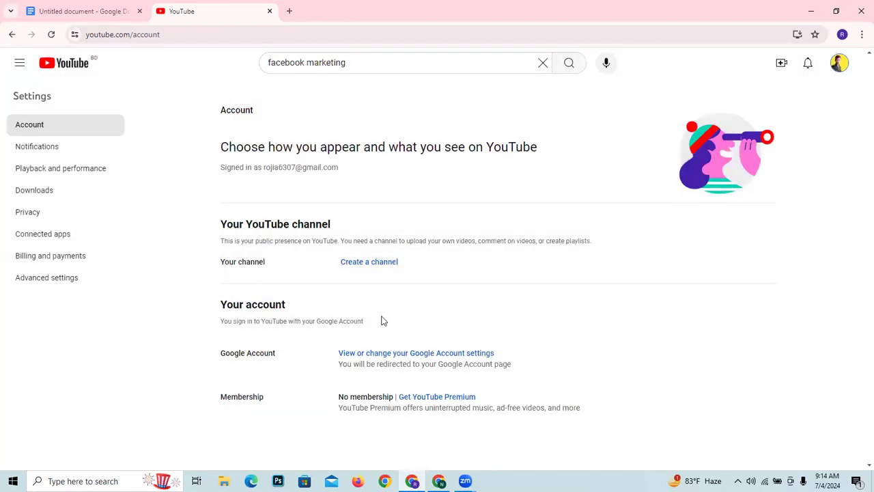
- Create the account's first YouTube channel from the account settings, keeping the suggested name and handle
{"action": "left_click", "coordinate": [360, 267]}
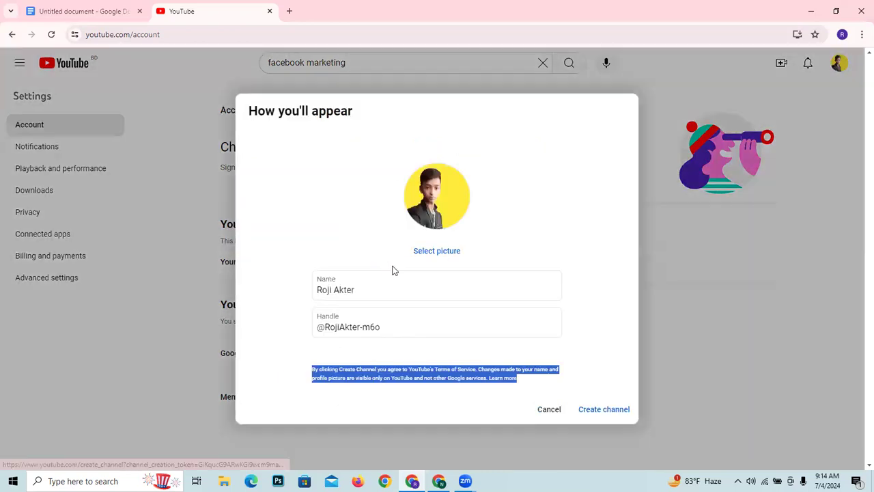
{"action": "left_click", "coordinate": [500, 328]}
{"action": "left_click", "coordinate": [609, 414]}
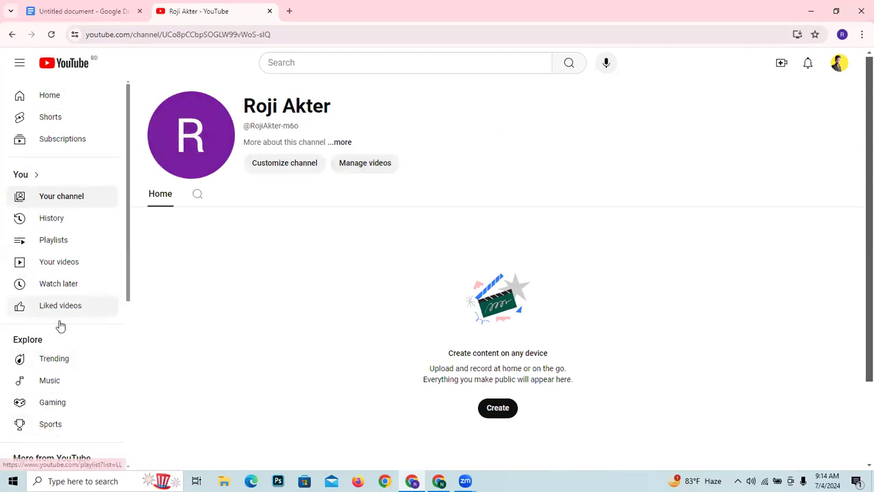
- Reopen the account settings, start creating a new channel and make its channel name ready for entry
{"action": "scroll", "coordinate": [61, 328], "scroll_direction": "down", "scroll_amount": 3}
{"action": "left_click", "coordinate": [66, 362]}
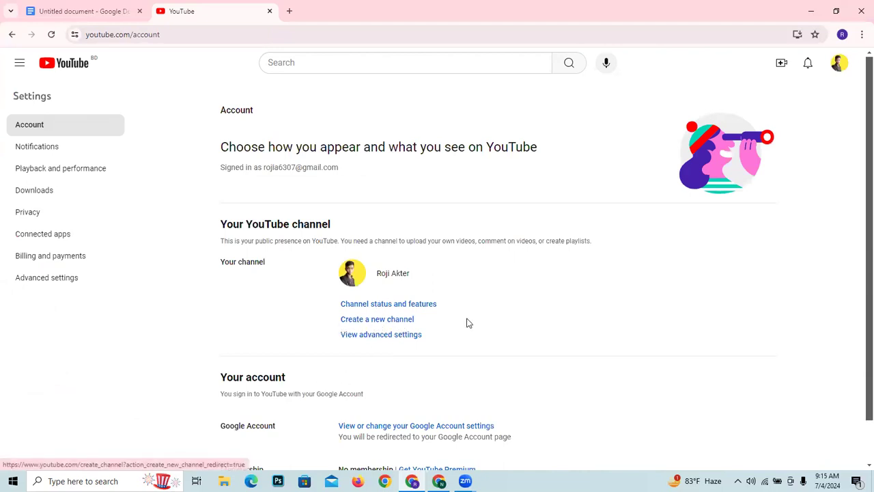
{"action": "left_click", "coordinate": [392, 325]}
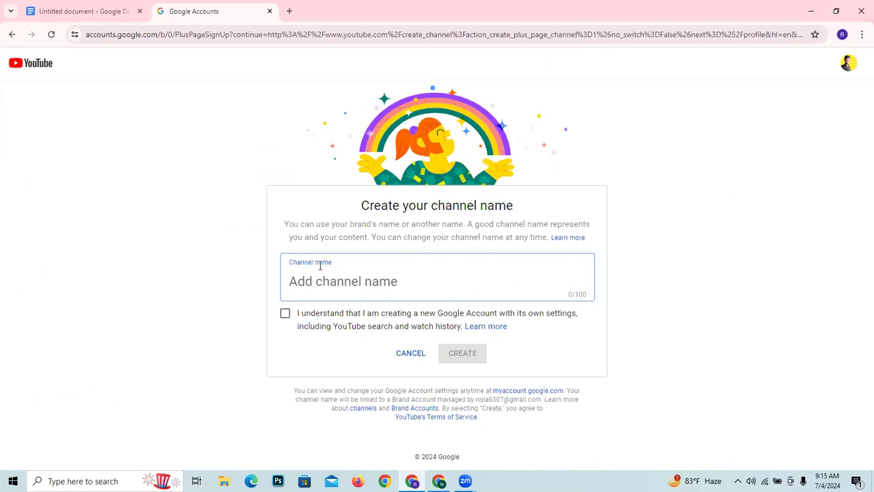
{"action": "left_click_drag", "start_coordinate": [362, 205], "coordinate": [508, 207]}
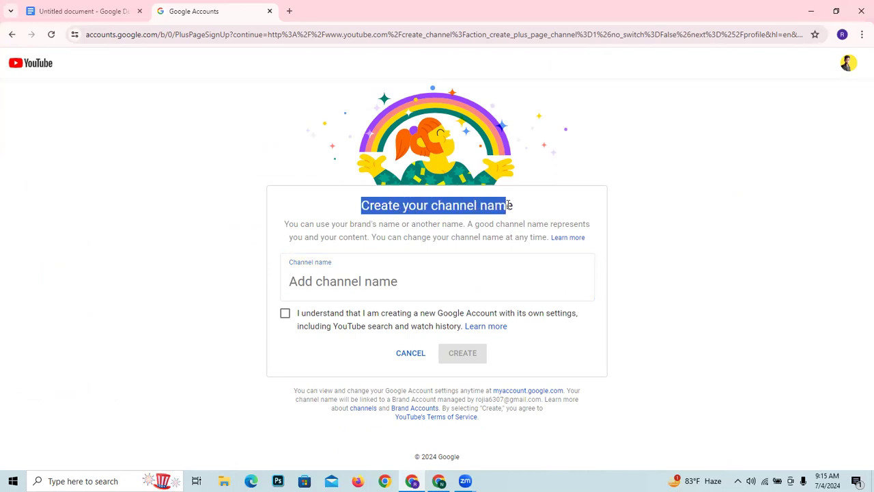
{"action": "left_click", "coordinate": [384, 273]}
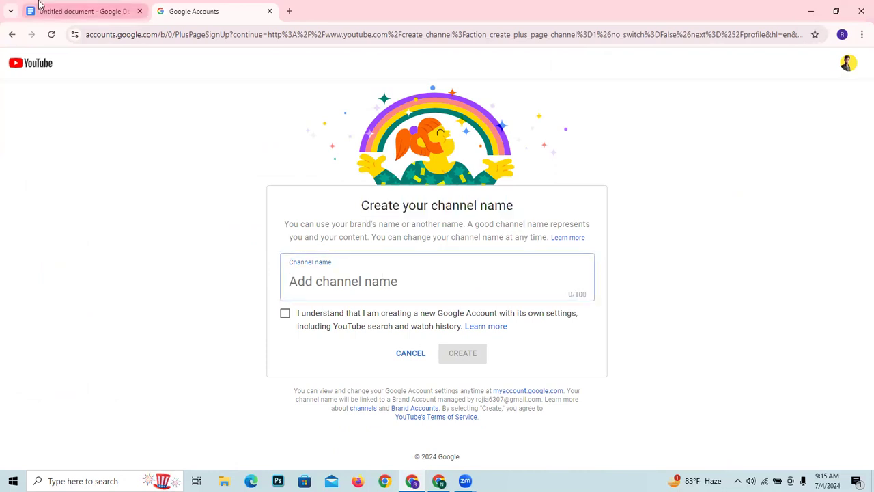
- Check the Channel Name entry in the "YouTube Channel Create" document and return to the channel name form
{"action": "left_click", "coordinate": [82, 11]}
{"action": "left_click", "coordinate": [368, 237]}
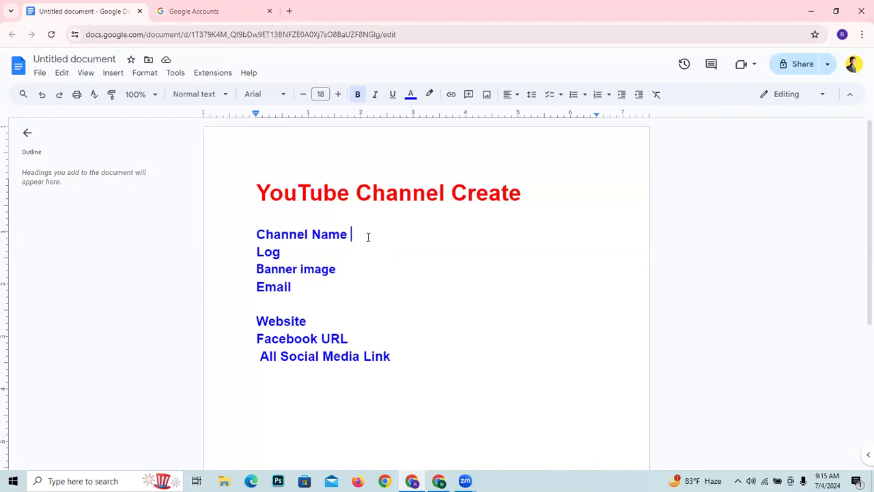
{"action": "left_click", "coordinate": [190, 8]}
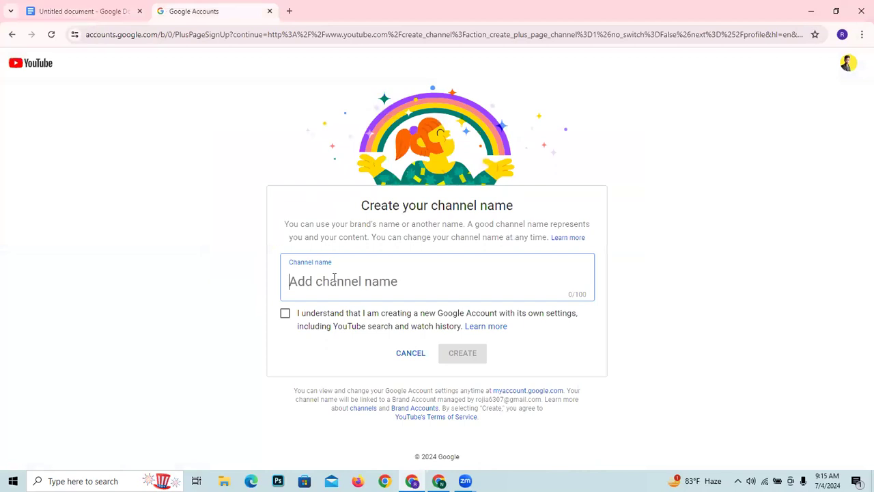
{"action": "left_click", "coordinate": [74, 7]}
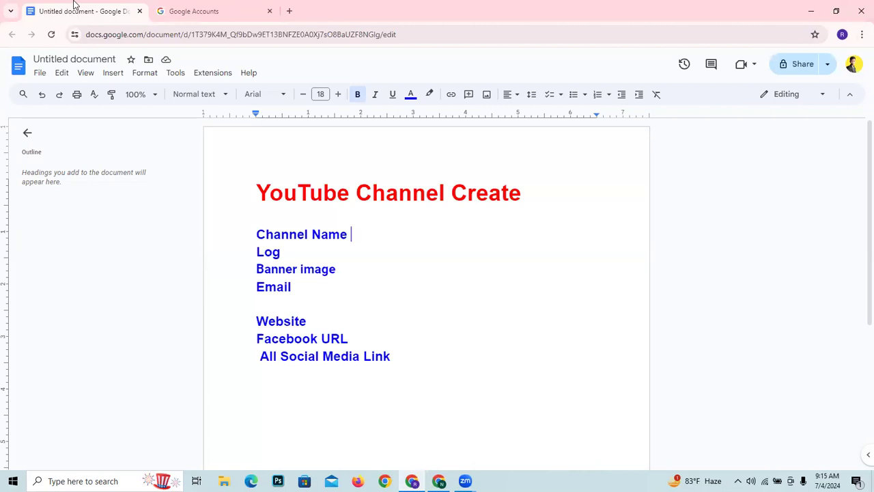
{"action": "left_click", "coordinate": [181, 6]}
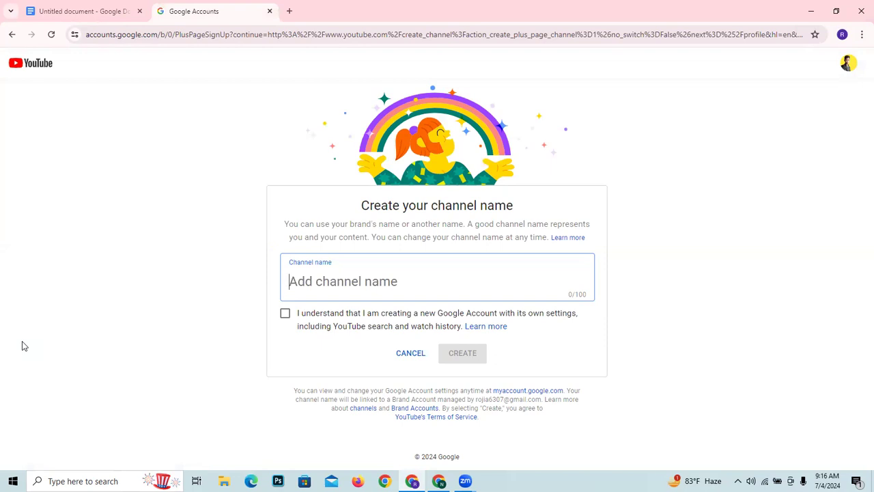
- Enter "Sports Timer" as the new channel's name
{"action": "type", "text": "Spor"}
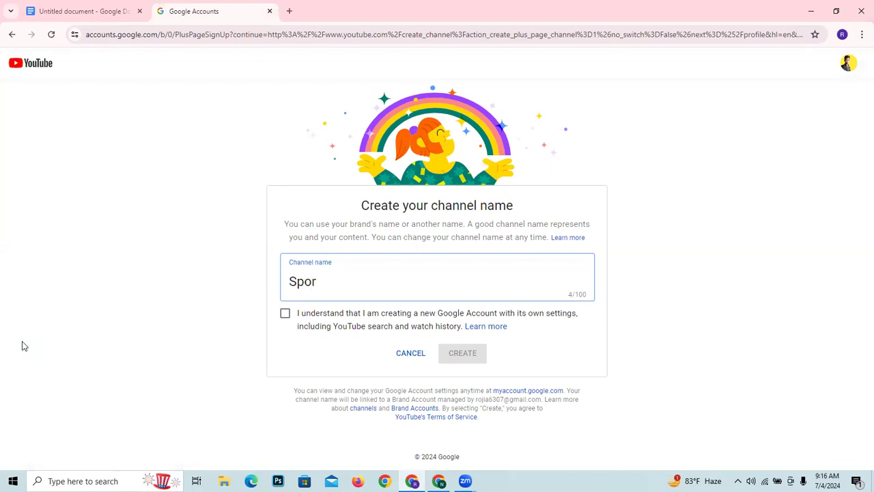
{"action": "type", "text": "ts"}
{"action": "type", "text": "Timer"}
- Accept the statement about creating a new Google Account with its own settings and create the channel
{"action": "left_click", "coordinate": [285, 314]}
{"action": "left_click", "coordinate": [285, 315]}
{"action": "left_click", "coordinate": [285, 314]}
{"action": "left_click", "coordinate": [285, 315]}
{"action": "left_click", "coordinate": [286, 314]}
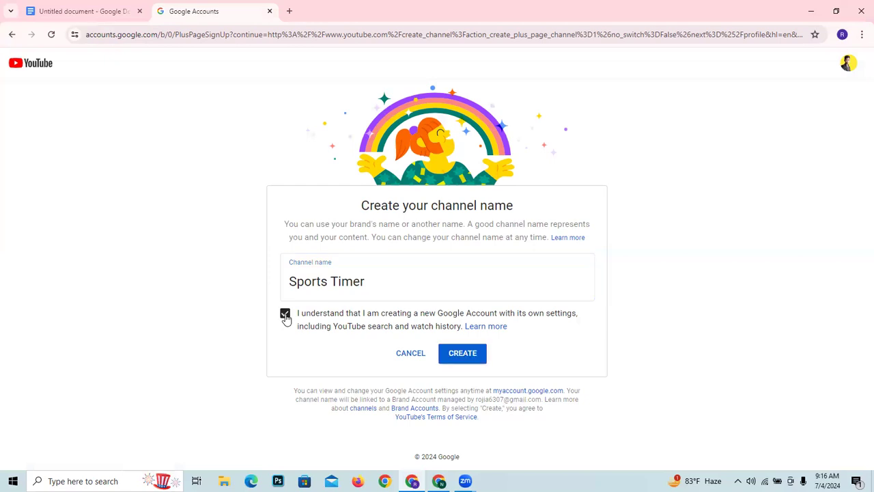
{"action": "left_click", "coordinate": [463, 354]}
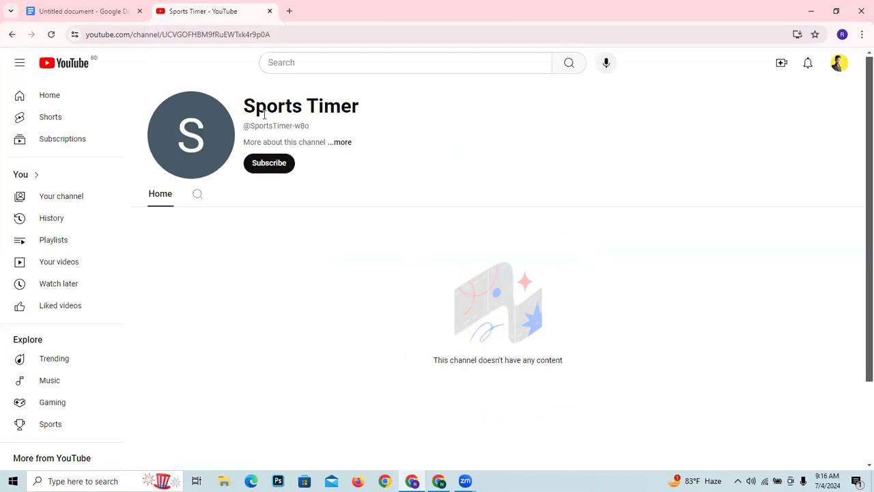
- Close the channel page, reopen YouTube in a new tab and view the Sports Timer channel from the account
{"action": "left_click", "coordinate": [270, 11]}
{"action": "left_click", "coordinate": [164, 11]}
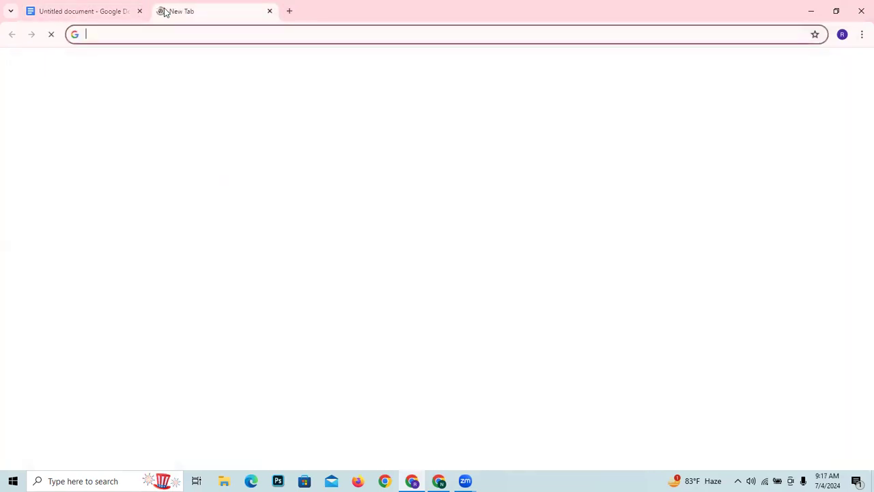
{"action": "type", "text": "Y"}
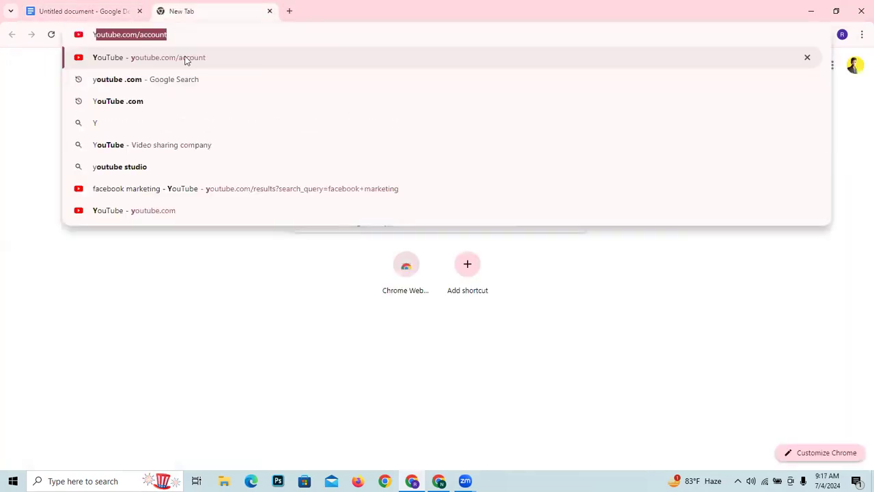
{"action": "left_click", "coordinate": [210, 87]}
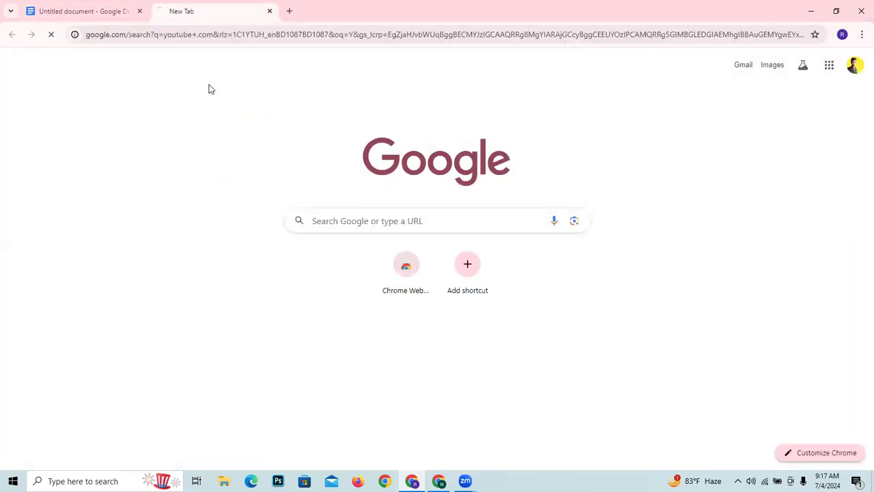
{"action": "left_click", "coordinate": [179, 190]}
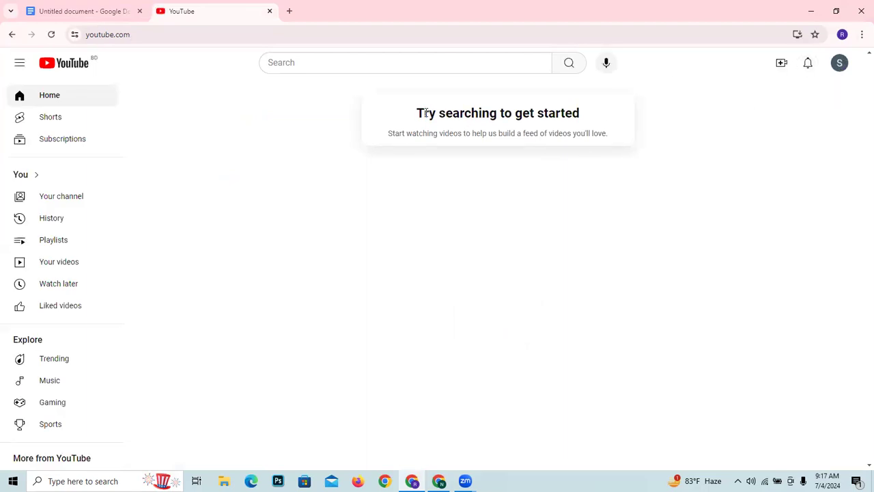
{"action": "left_click", "coordinate": [838, 64]}
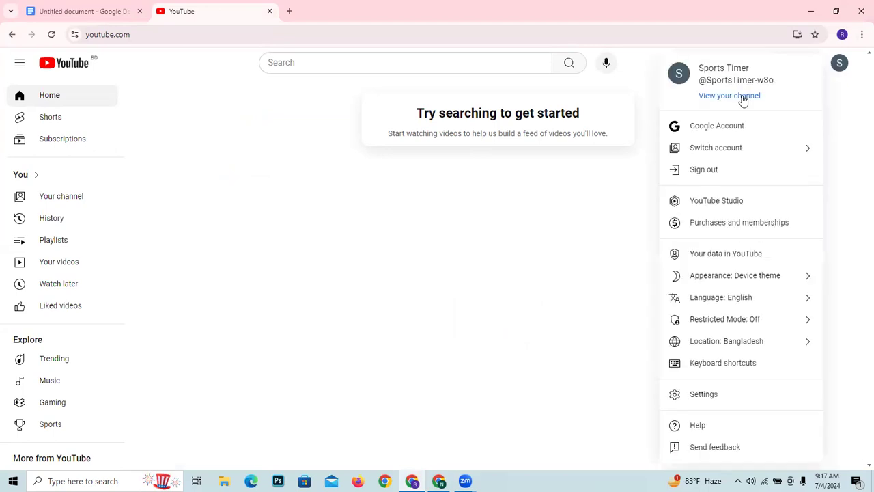
{"action": "left_click", "coordinate": [741, 101]}
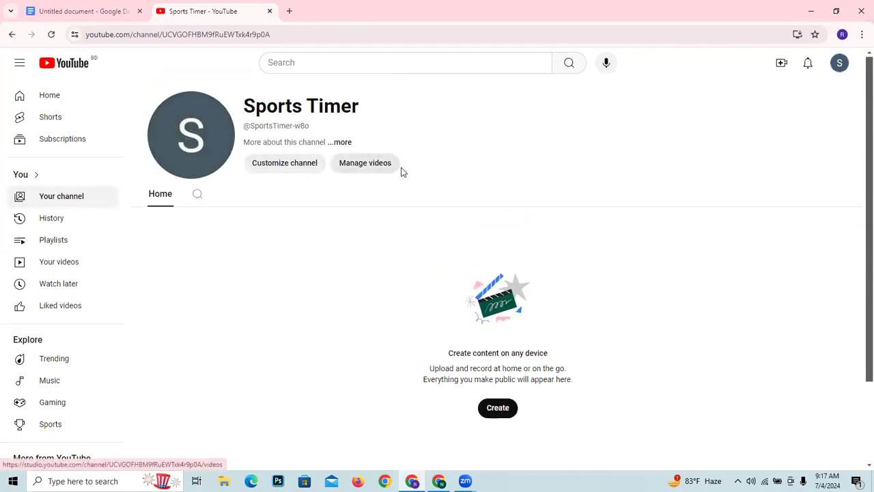
- Open the channel's customization page in YouTube Studio and dismiss the welcome and dark theme notices
{"action": "left_click", "coordinate": [285, 168]}
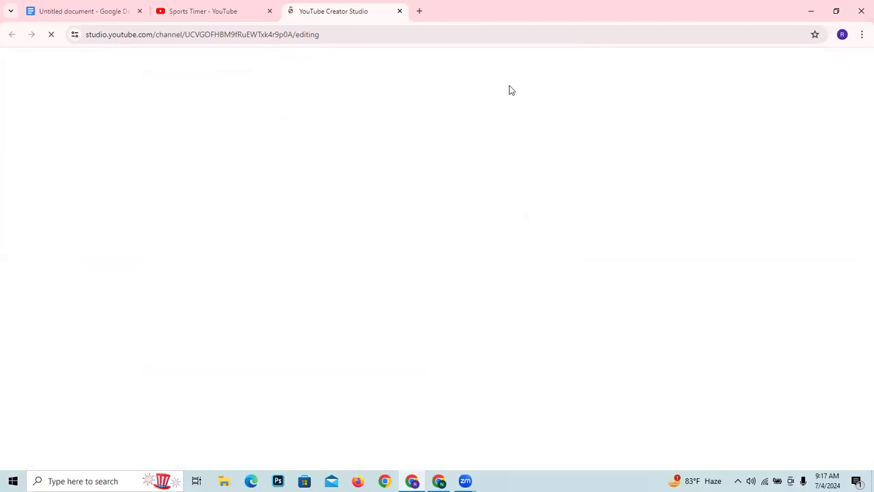
{"action": "left_click", "coordinate": [247, 8]}
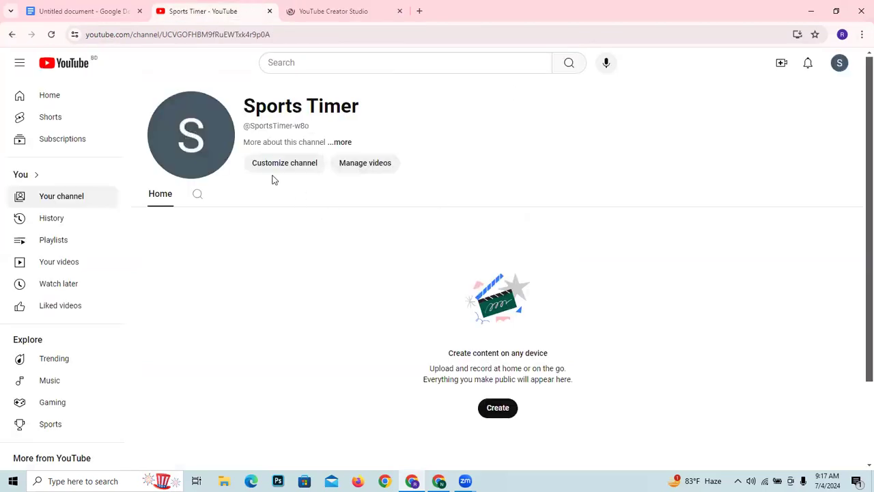
{"action": "left_click", "coordinate": [333, 7]}
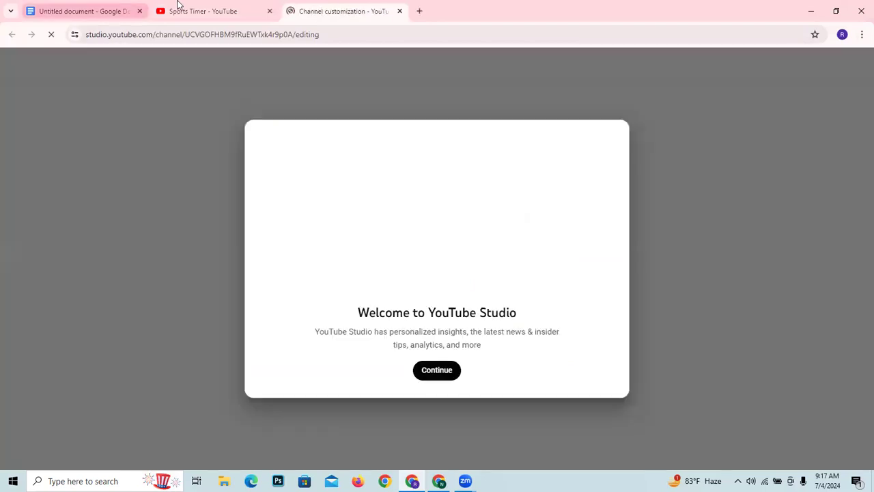
{"action": "left_click", "coordinate": [437, 371]}
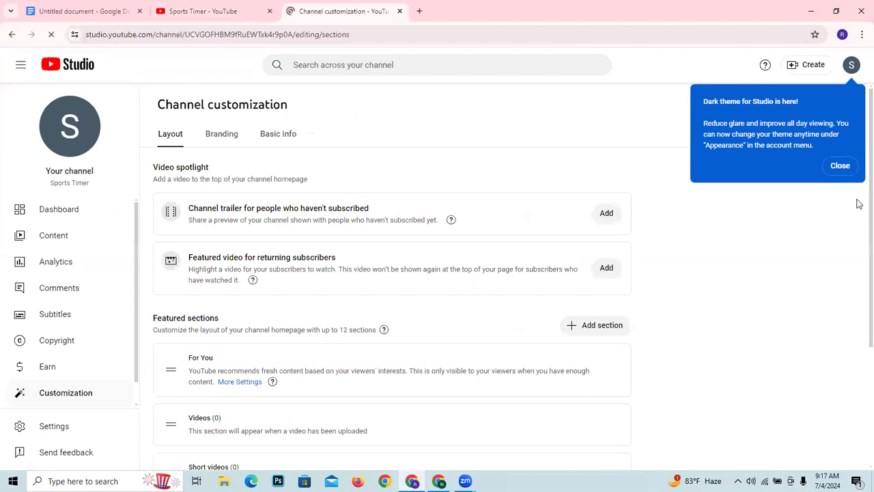
{"action": "left_click", "coordinate": [829, 168]}
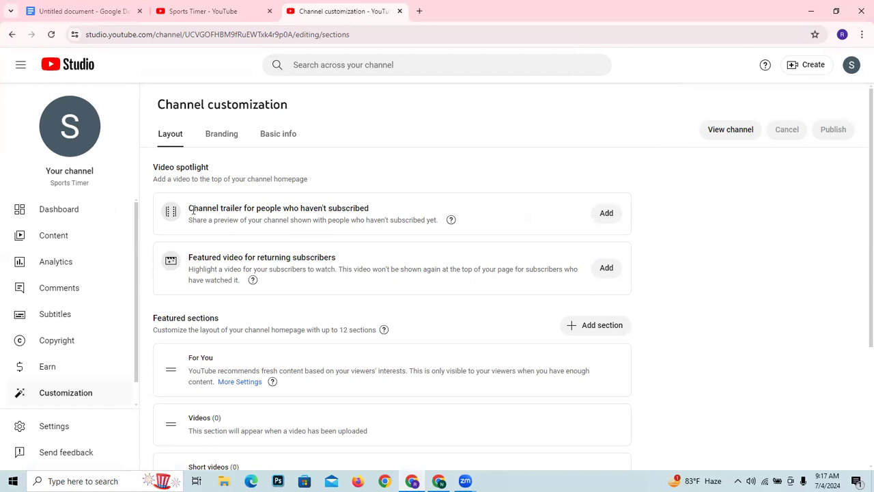
- Look over the Layout and Branding settings and open Basic info with the handle ready for editing
{"action": "left_click_drag", "start_coordinate": [192, 211], "coordinate": [372, 208]}
{"action": "left_click", "coordinate": [273, 207]}
{"action": "left_click", "coordinate": [230, 138]}
{"action": "left_click", "coordinate": [268, 136]}
{"action": "left_click", "coordinate": [214, 215]}
{"action": "left_click", "coordinate": [270, 298]}
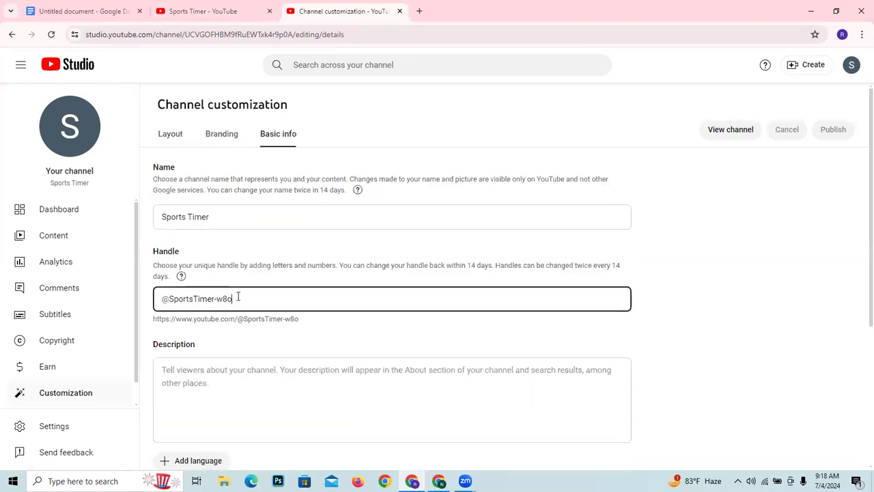
- Remove the "-w8o" suffix from the channel handle
{"action": "left_click", "coordinate": [737, 309]}
{"action": "left_click", "coordinate": [229, 299]}
{"action": "mouse_move", "coordinate": [231, 299]}
{"action": "left_mouse_down"}
{"action": "mouse_move", "coordinate": [168, 299]}
{"action": "mouse_move", "coordinate": [227, 299]}
{"action": "mouse_move", "coordinate": [215, 301]}
{"action": "left_mouse_up"}
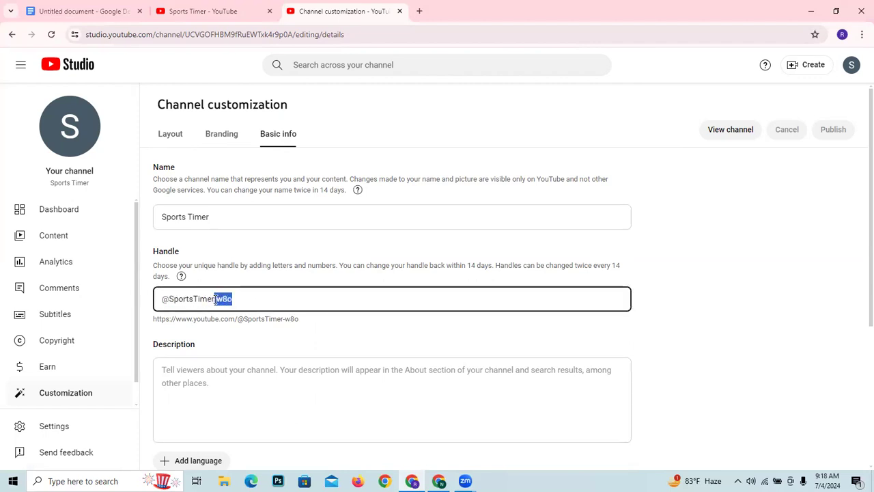
{"action": "key", "text": "BackSpace"}
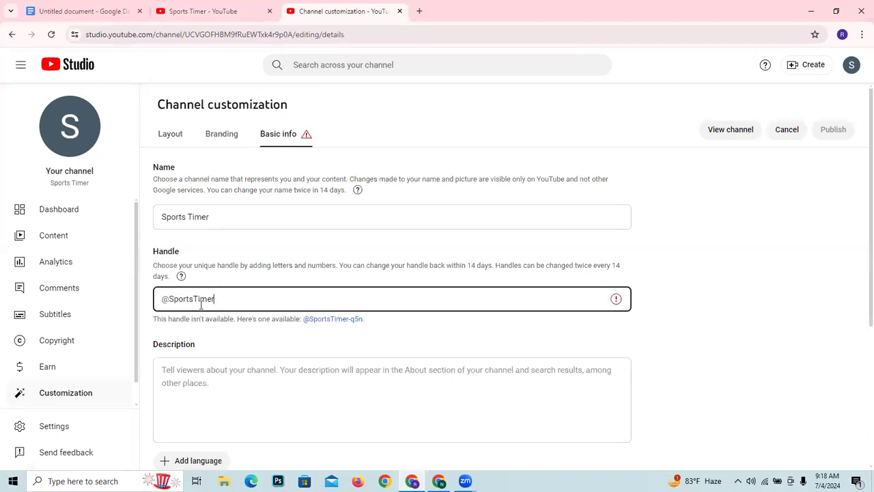
- Change the capital S and T in the channel handle to lowercase letters
{"action": "left_click_drag", "start_coordinate": [198, 298], "coordinate": [174, 298]}
{"action": "left_click", "coordinate": [216, 299]}
{"action": "left_click", "coordinate": [173, 299]}
{"action": "key", "text": "BackSpace"}
{"action": "type", "text": "s"}
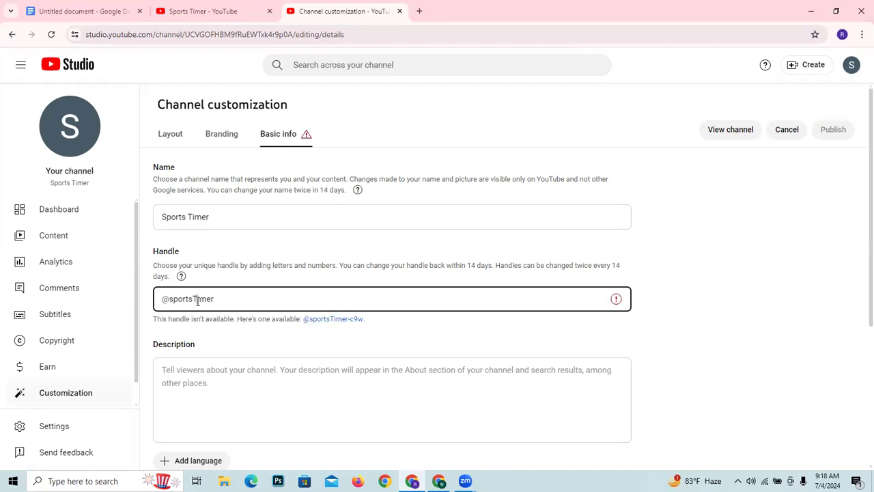
{"action": "left_click", "coordinate": [198, 301]}
{"action": "key", "text": "BackSpace"}
{"action": "type", "text": "t"}
- Retype the second word of the handle with "bd" added so that it reads "sportstimerbd"
{"action": "left_click_drag", "start_coordinate": [215, 299], "coordinate": [194, 299]}
{"action": "key", "text": "BackSpace"}
{"action": "left_click", "coordinate": [213, 217]}
{"action": "left_click_drag", "start_coordinate": [212, 216], "coordinate": [187, 217]}
{"action": "left_click", "coordinate": [205, 296]}
{"action": "type", "text": "timer"}
{"action": "type", "text": "bd"}
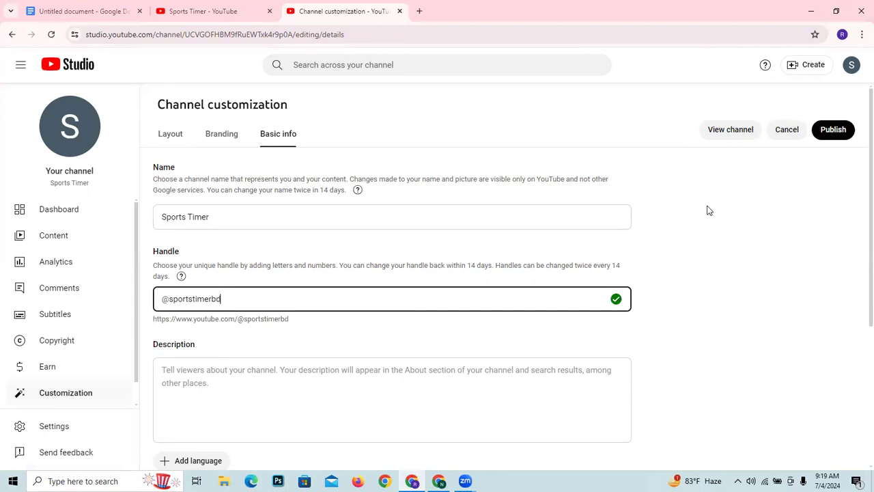
- Search the web for "ChatCpt" in a new tab, start ChatGPT from OpenAI's page and return to the channel's Basic info
{"action": "scroll", "coordinate": [243, 357], "scroll_direction": "down", "scroll_amount": 1}
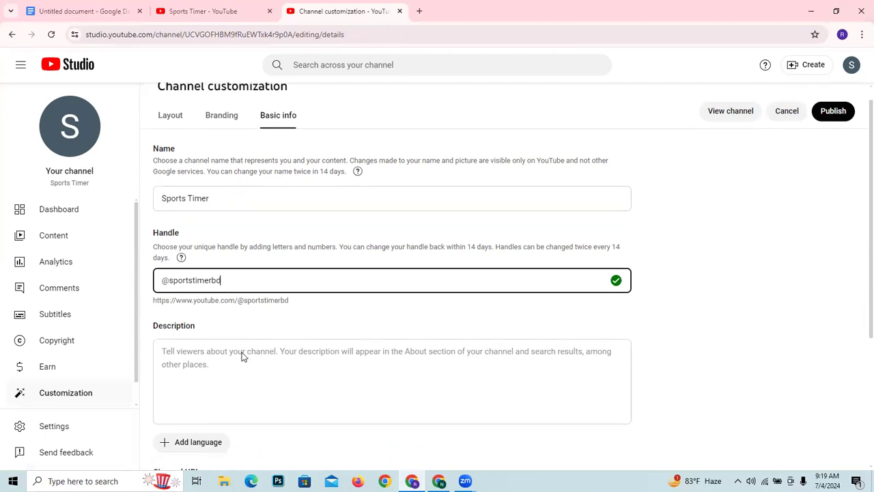
{"action": "scroll", "coordinate": [242, 356], "scroll_direction": "down", "scroll_amount": 1}
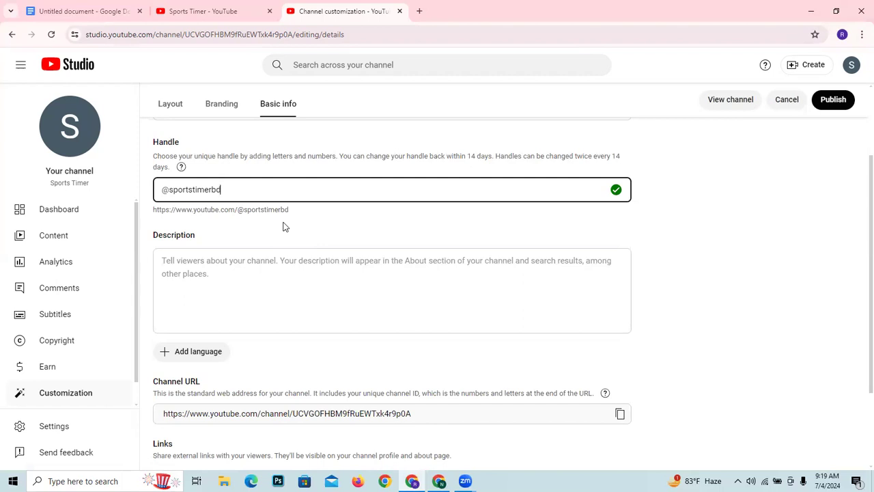
{"action": "left_click", "coordinate": [418, 11]}
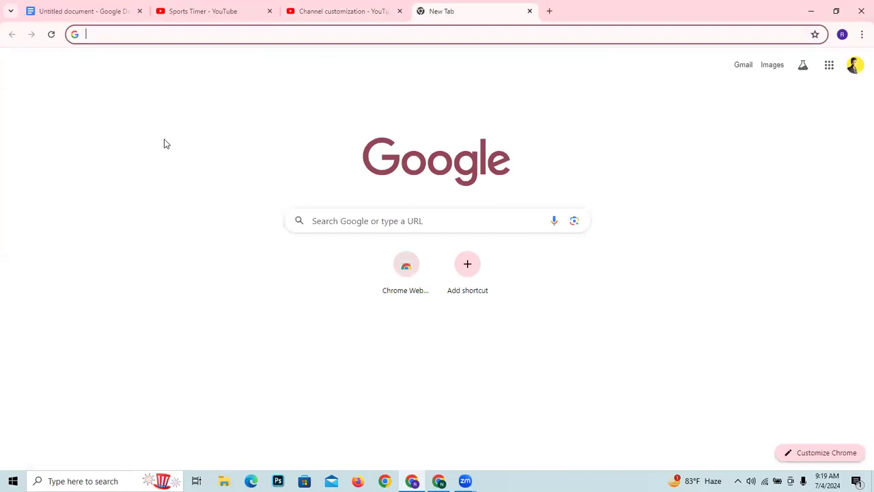
{"action": "type", "text": "C"}
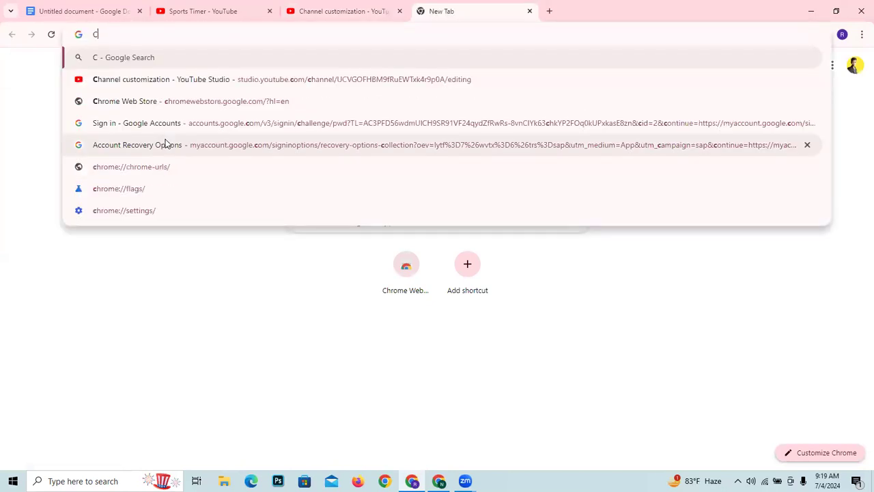
{"action": "type", "text": "hatCpt"}
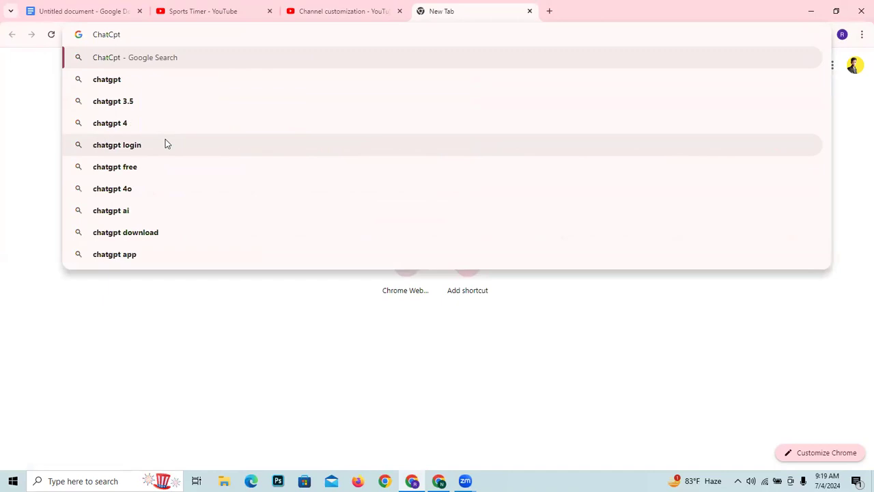
{"action": "left_click", "coordinate": [198, 59]}
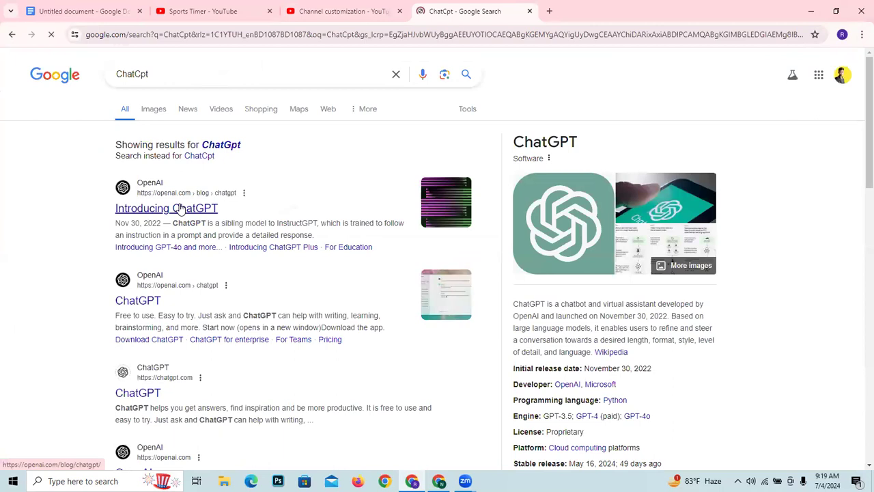
{"action": "left_click", "coordinate": [121, 305]}
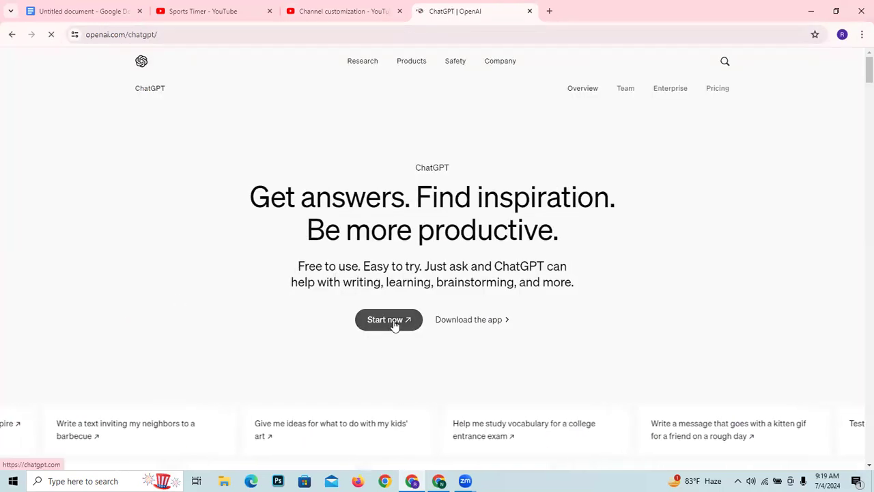
{"action": "left_click", "coordinate": [392, 321]}
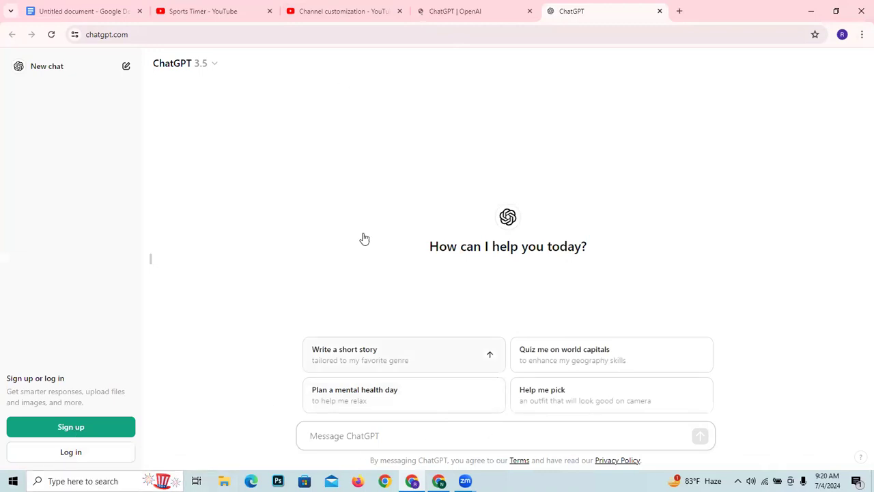
{"action": "left_click", "coordinate": [298, 8]}
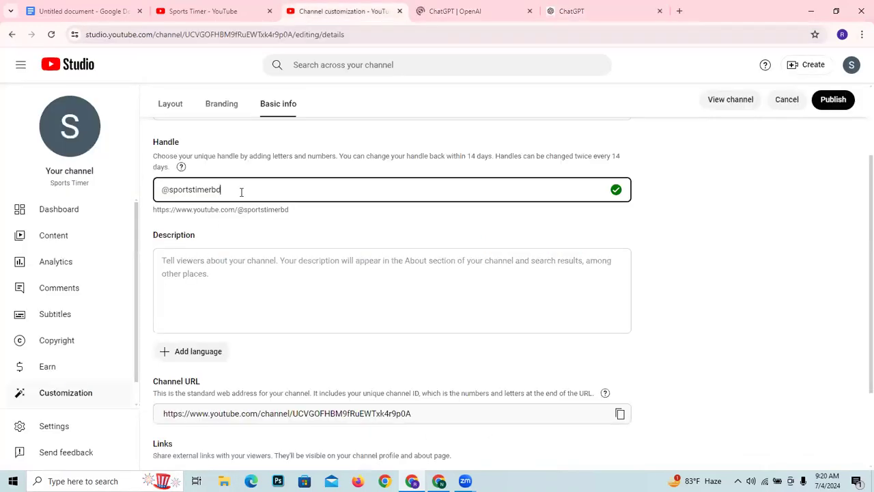
{"action": "scroll", "coordinate": [241, 192], "scroll_direction": "up", "scroll_amount": 2}
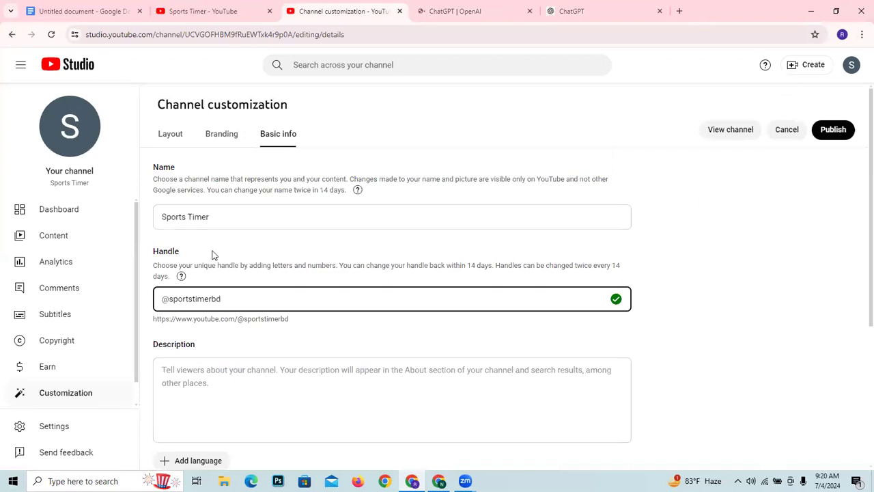
{"action": "left_click_drag", "start_coordinate": [222, 299], "coordinate": [169, 306]}
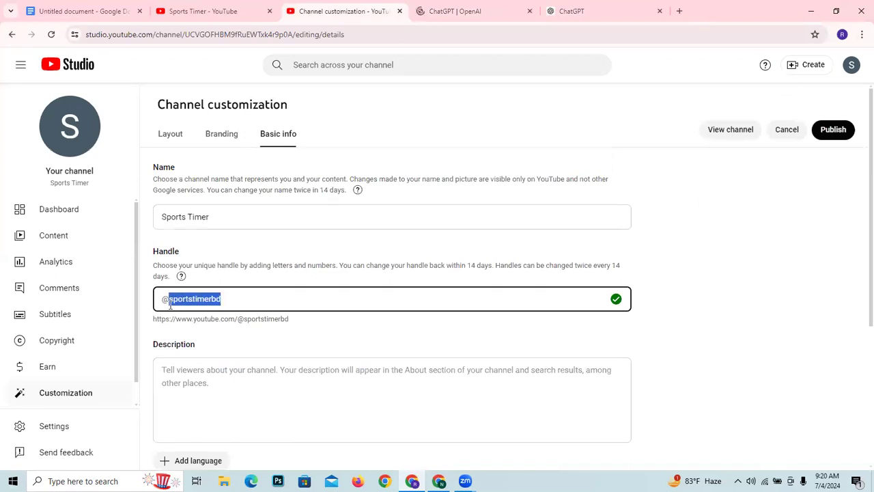
{"action": "left_click_drag", "start_coordinate": [211, 219], "coordinate": [156, 224]}
{"action": "right_click", "coordinate": [175, 217]}
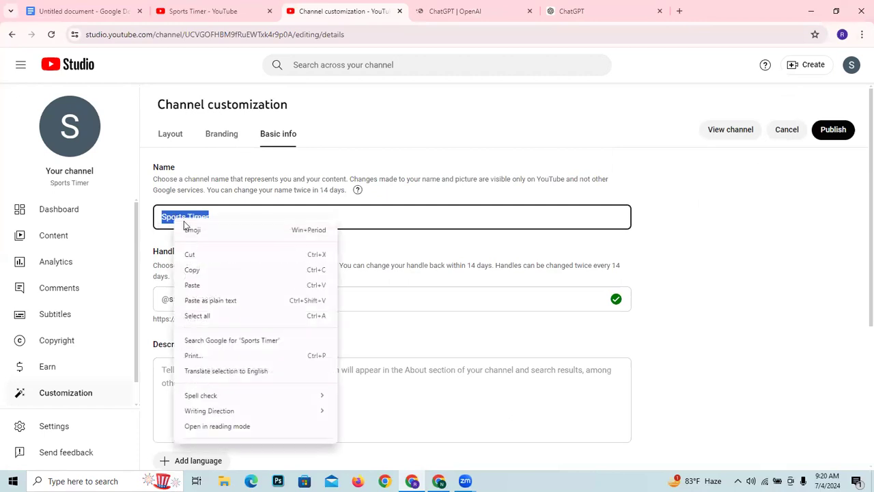
{"action": "left_click", "coordinate": [213, 283]}
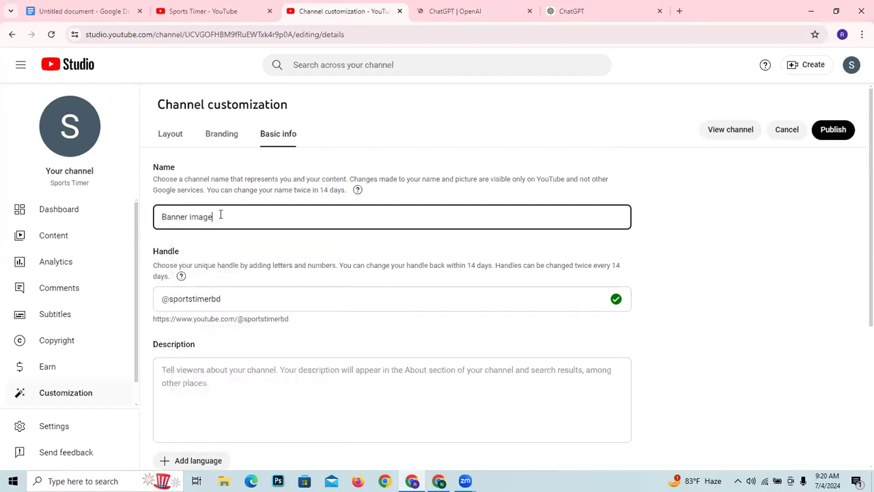
- Replace the text in the channel's Name field with "Sports Timer bd"
{"action": "left_click_drag", "start_coordinate": [218, 220], "coordinate": [161, 223]}
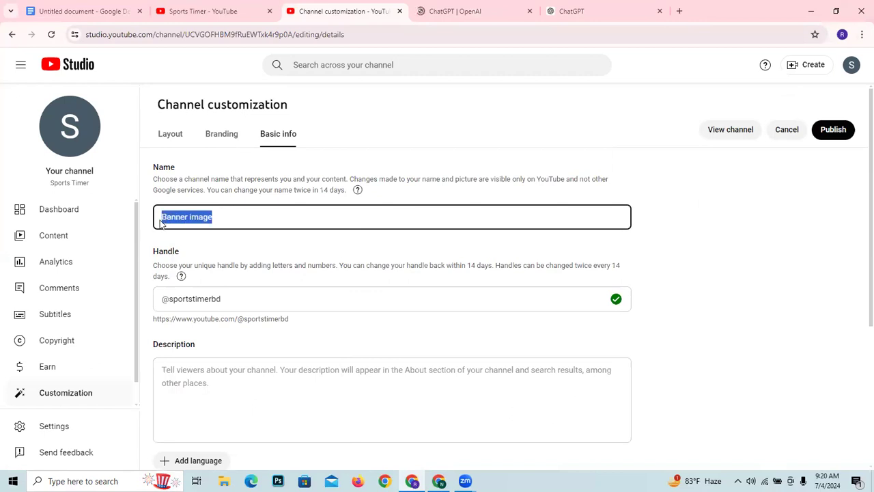
{"action": "key", "text": "BackSpace"}
{"action": "type", "text": "Sports"}
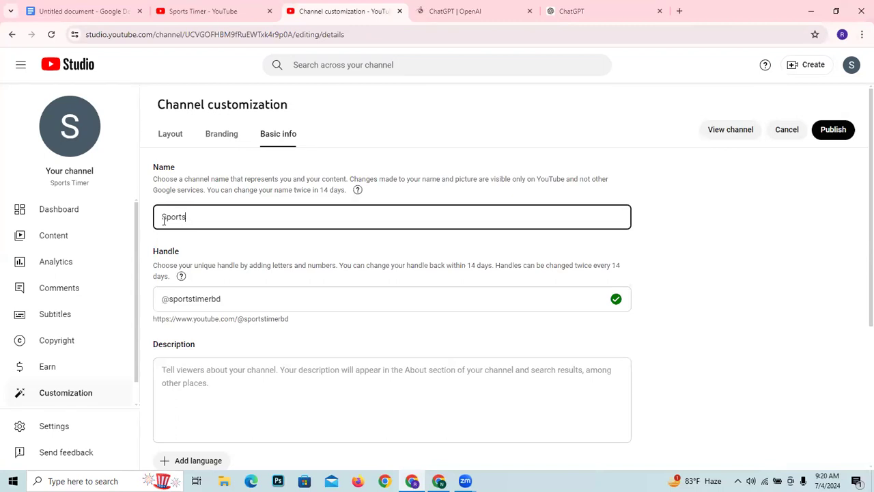
{"action": "type", "text": "m"}
{"action": "key", "text": "BackSpace"}
{"action": "type", "text": "Timer"}
{"action": "type", "text": "bd"}
- Copy the full channel name "Sports Timer bd" from the Name field
{"action": "left_click", "coordinate": [222, 389]}
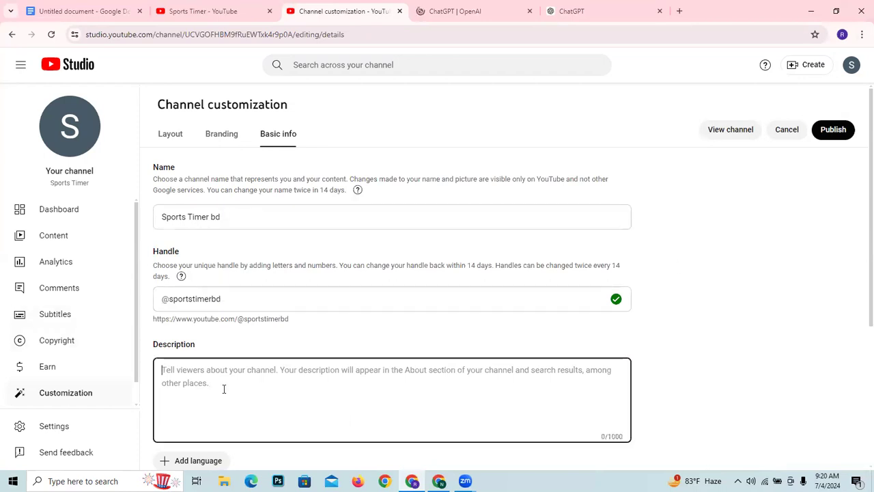
{"action": "left_click", "coordinate": [218, 217]}
{"action": "left_click_drag", "start_coordinate": [217, 216], "coordinate": [158, 218]}
{"action": "right_click", "coordinate": [174, 217]}
{"action": "left_click", "coordinate": [212, 266]}
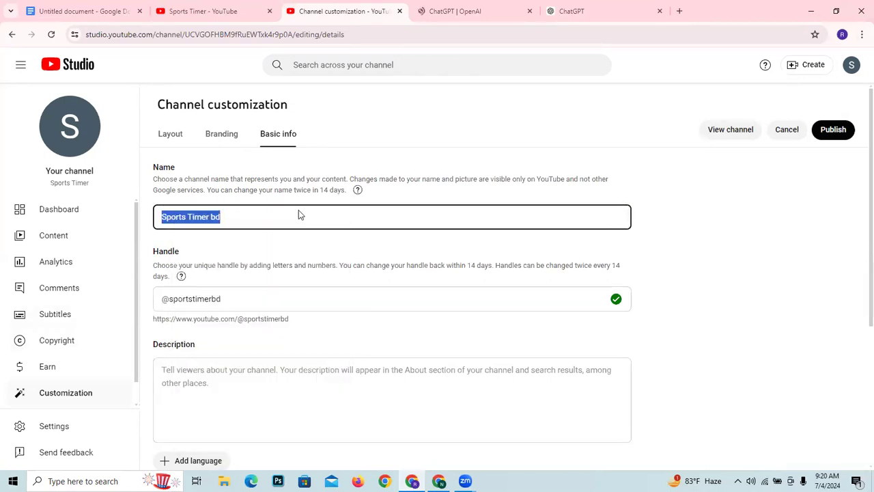
- Switch to OpenAI's ChatGPT page and start another ChatGPT session from it
{"action": "left_click", "coordinate": [414, 6]}
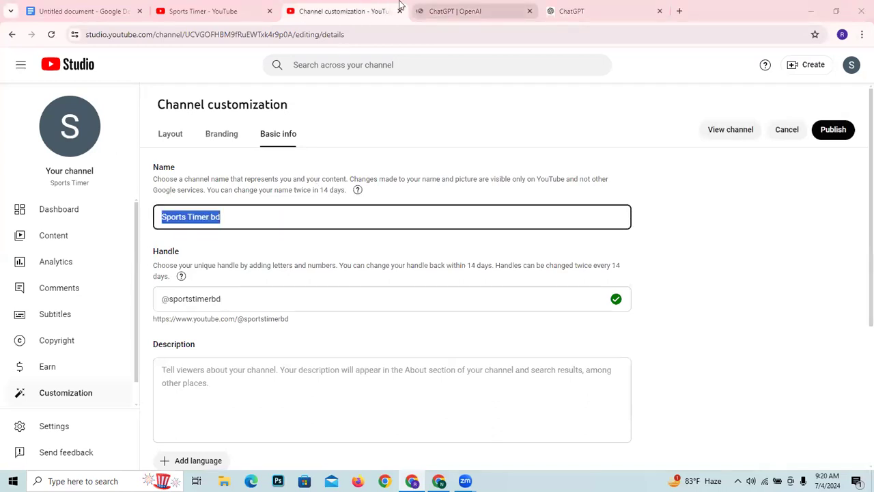
{"action": "left_click", "coordinate": [451, 11]}
{"action": "left_click", "coordinate": [391, 328]}
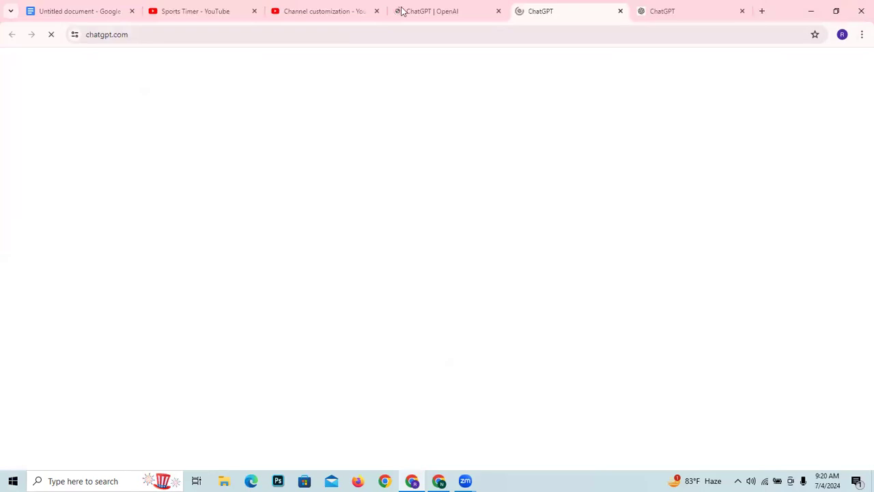
- Paste the copied channel name into the ChatGPT prompt and extend it to "Sports Timer bd Channel Description"
{"action": "right_click", "coordinate": [357, 438]}
{"action": "left_click", "coordinate": [401, 320]}
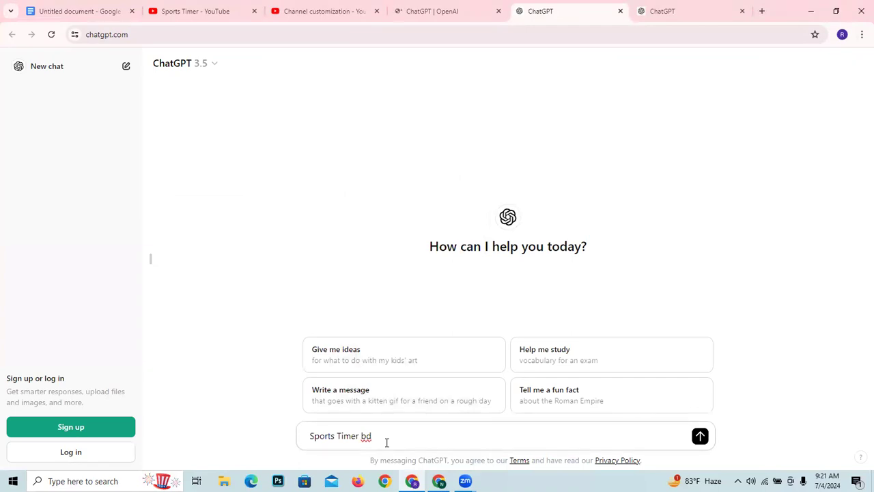
{"action": "type", "text": "Channel Description"}
- Add "800 worbs" to the end of the channel description prompt and send it
{"action": "left_click_drag", "start_coordinate": [537, 437], "coordinate": [306, 459]}
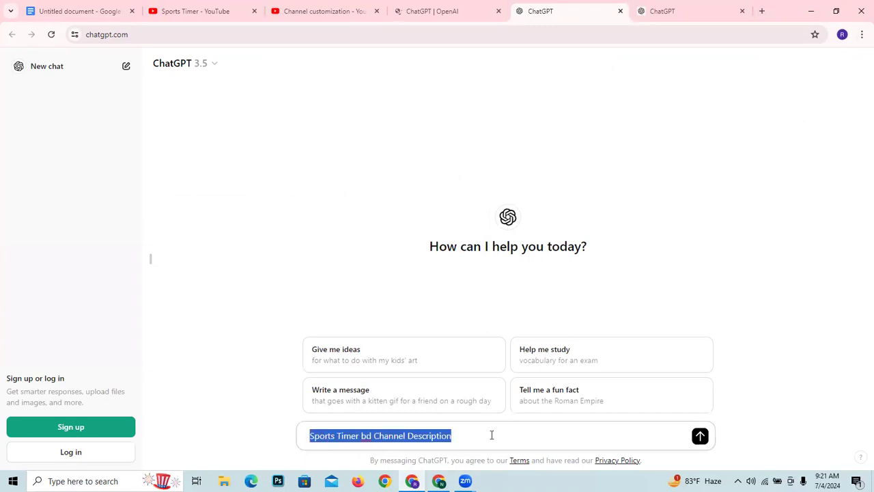
{"action": "left_click", "coordinate": [451, 440]}
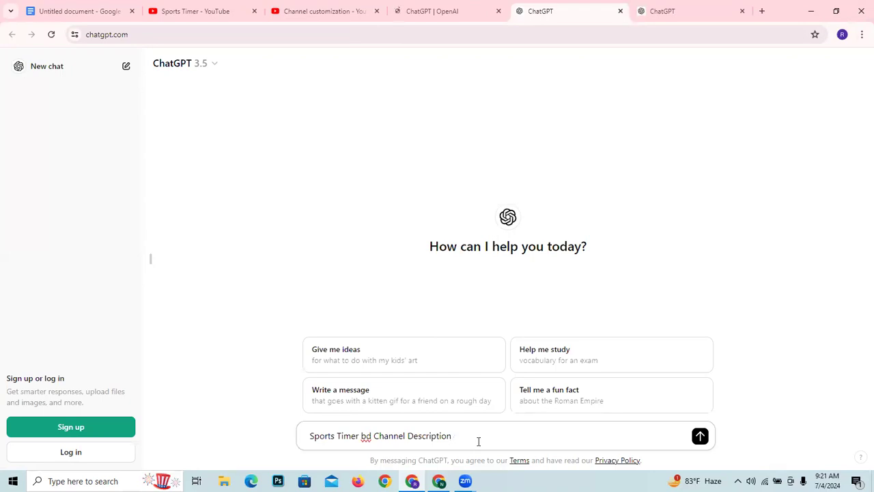
{"action": "type", "text": "*0"}
{"action": "type", "text": "00 worbs"}
{"action": "left_click", "coordinate": [700, 435]}
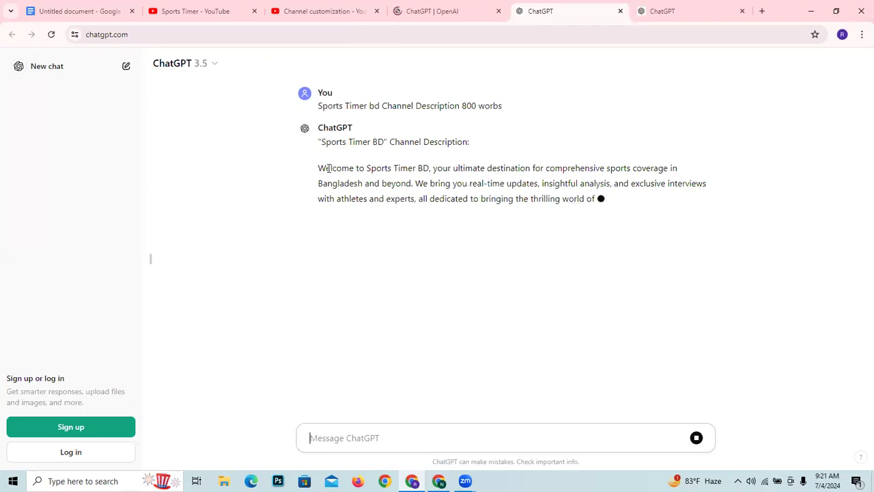
{"action": "left_click_drag", "start_coordinate": [320, 167], "coordinate": [530, 254]}
{"action": "scroll", "coordinate": [514, 390], "scroll_direction": "up", "scroll_amount": 3}
{"action": "scroll", "coordinate": [514, 389], "scroll_direction": "up", "scroll_amount": 2}
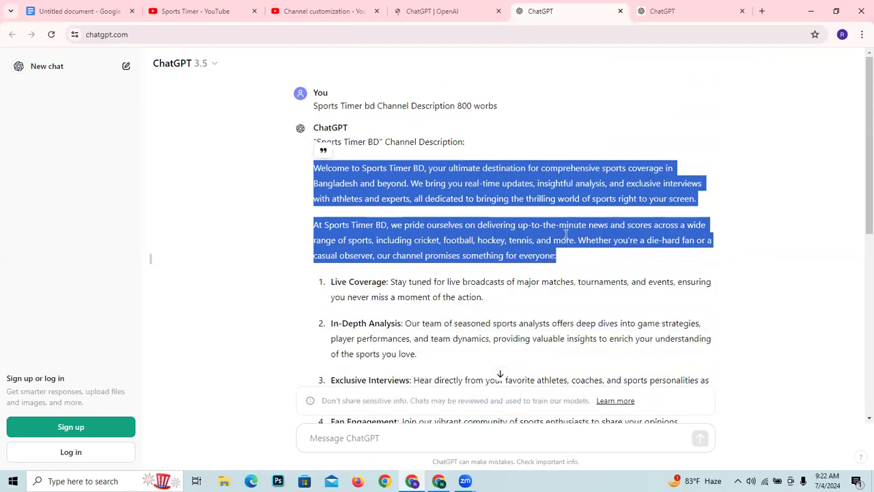
{"action": "left_click", "coordinate": [410, 321]}
{"action": "left_click_drag", "start_coordinate": [313, 169], "coordinate": [696, 212]}
{"action": "left_click", "coordinate": [696, 212]}
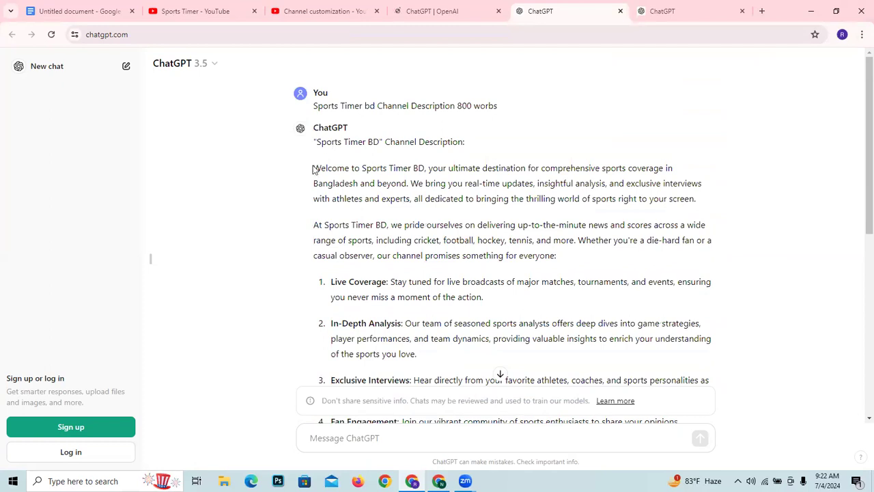
- Copy the opening "Welcome to Sports Timer BD" paragraph of the ChatGPT answer and collapse the chat history sidebar
{"action": "left_click_drag", "start_coordinate": [314, 169], "coordinate": [706, 205]}
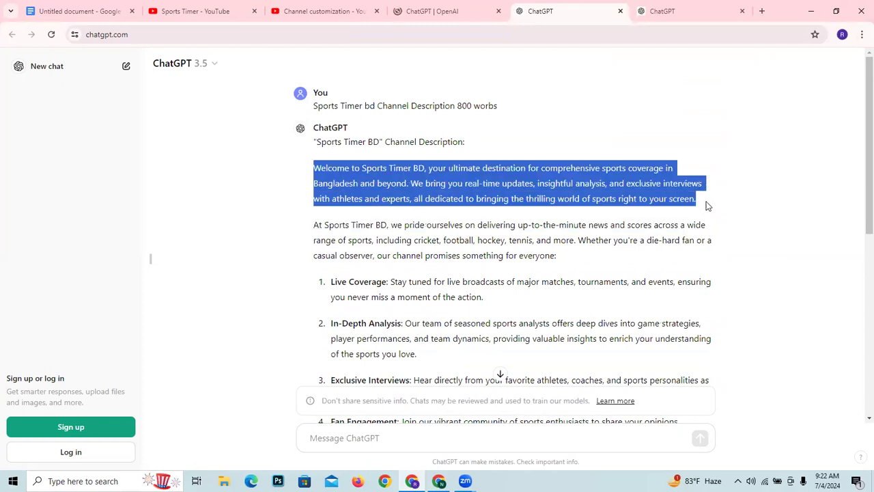
{"action": "right_click", "coordinate": [406, 185]}
{"action": "left_click", "coordinate": [153, 260]}
{"action": "left_click", "coordinate": [153, 261]}
{"action": "left_click", "coordinate": [229, 244]}
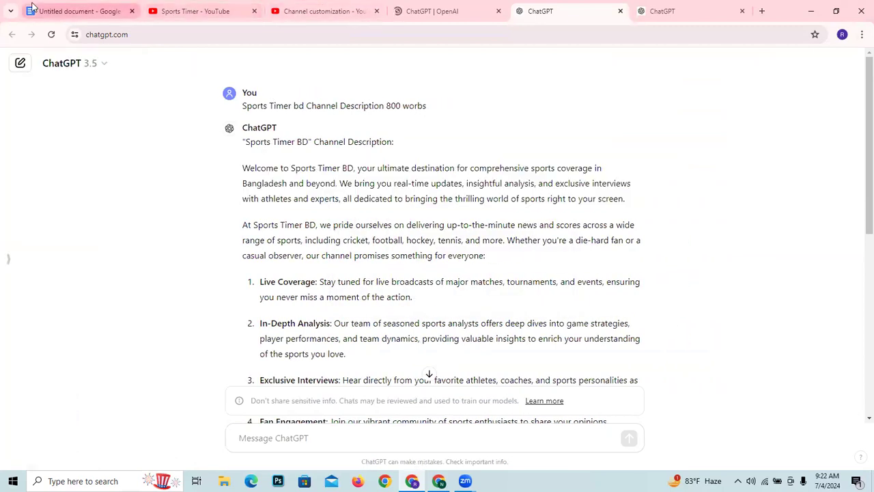
- Return to the channel customization page and paste the copied paragraph into the Description field
{"action": "left_click", "coordinate": [79, 11]}
{"action": "left_click", "coordinate": [321, 11]}
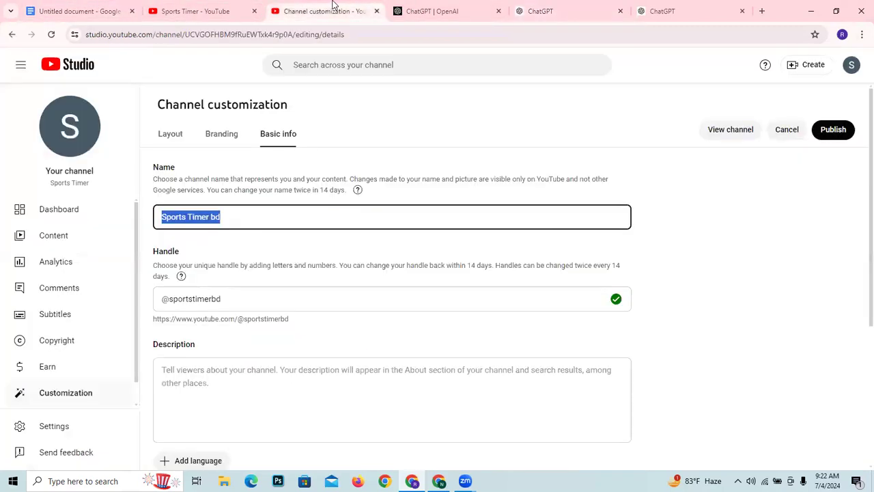
{"action": "left_click", "coordinate": [248, 395]}
{"action": "right_click", "coordinate": [248, 395]}
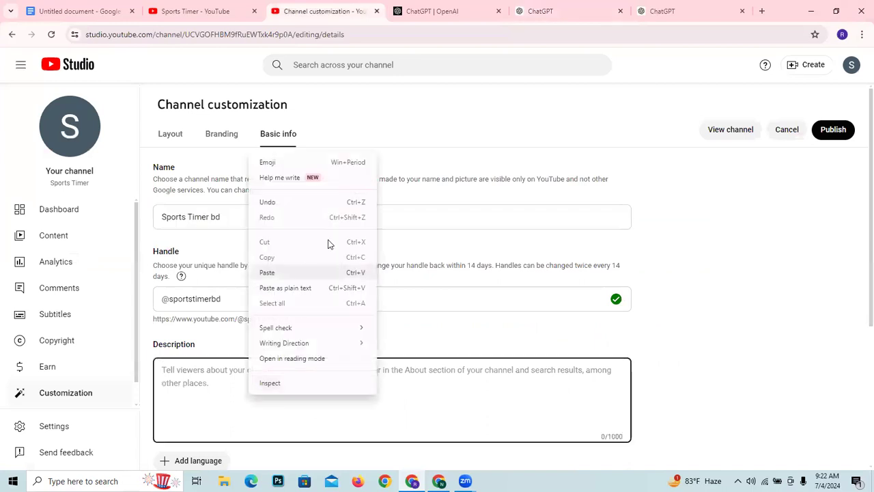
{"action": "left_click", "coordinate": [311, 273]}
{"action": "scroll", "coordinate": [296, 232], "scroll_direction": "down", "scroll_amount": 3}
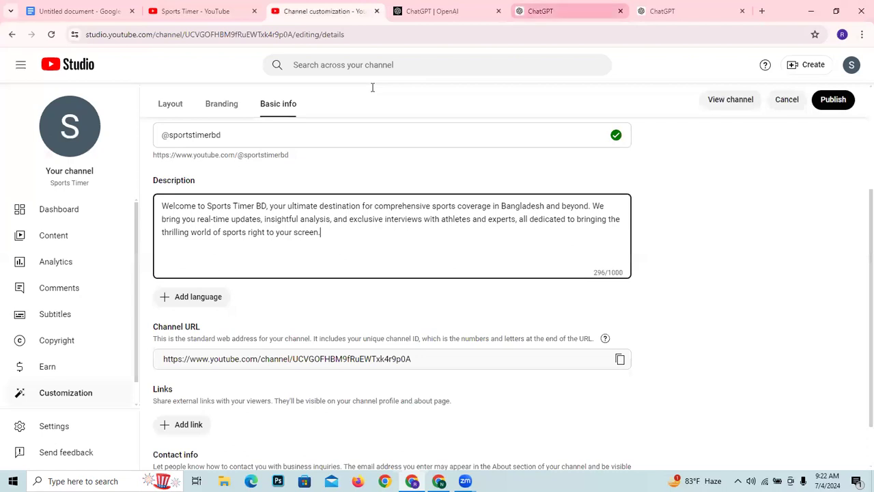
- Go back to the ChatGPT answer and review the rest of the generated description to its end
{"action": "left_click", "coordinate": [544, 12]}
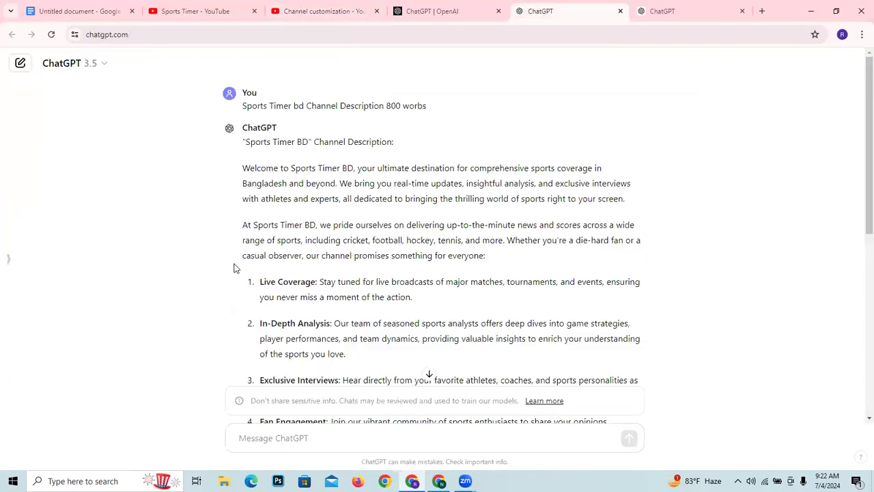
{"action": "scroll", "coordinate": [263, 280], "scroll_direction": "down", "scroll_amount": 1}
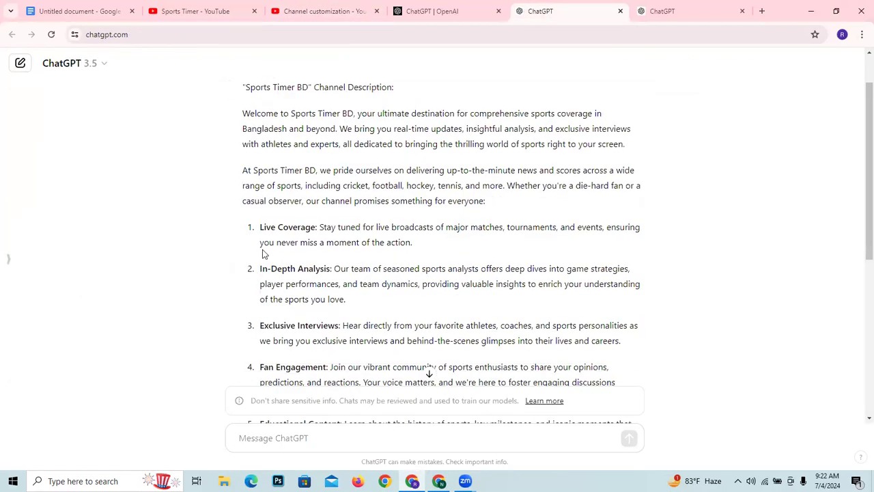
{"action": "scroll", "coordinate": [265, 254], "scroll_direction": "down", "scroll_amount": 5}
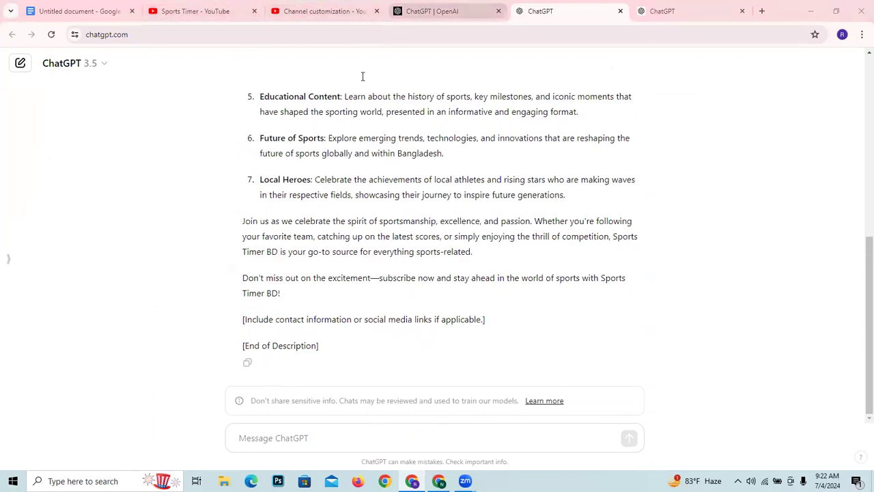
- Return to the channel's Basic info and copy the whole text of the Description field
{"action": "left_click", "coordinate": [300, 8]}
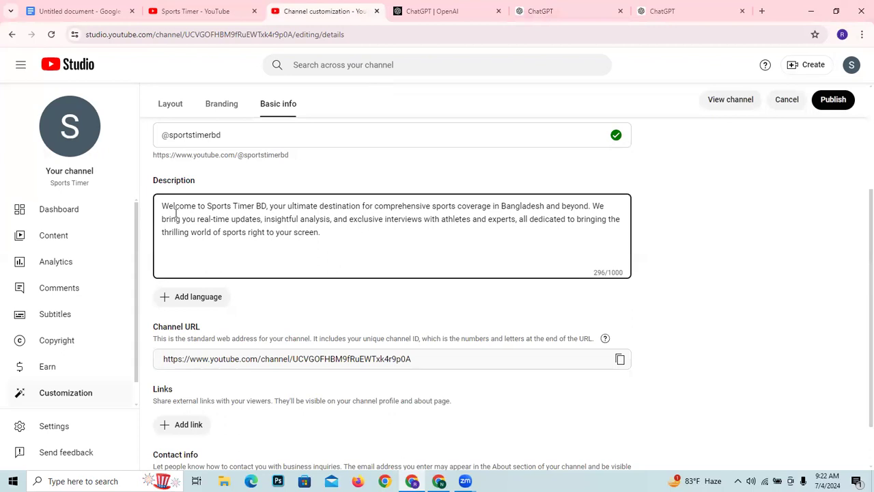
{"action": "left_click_drag", "start_coordinate": [163, 206], "coordinate": [351, 233]}
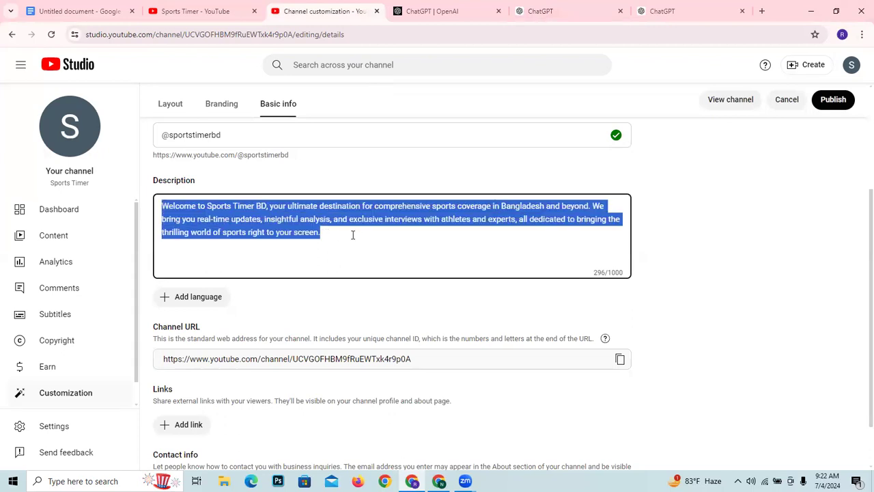
{"action": "right_click", "coordinate": [293, 212]}
{"action": "left_click", "coordinate": [342, 282]}
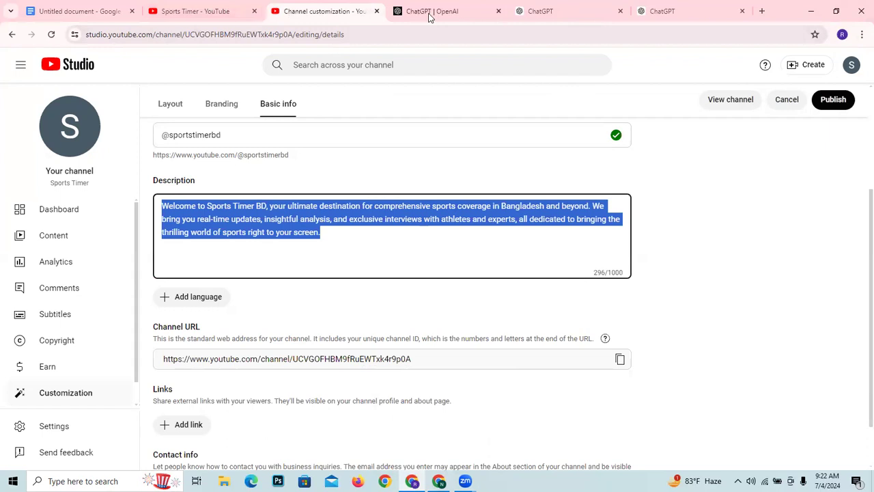
{"action": "left_click", "coordinate": [334, 241]}
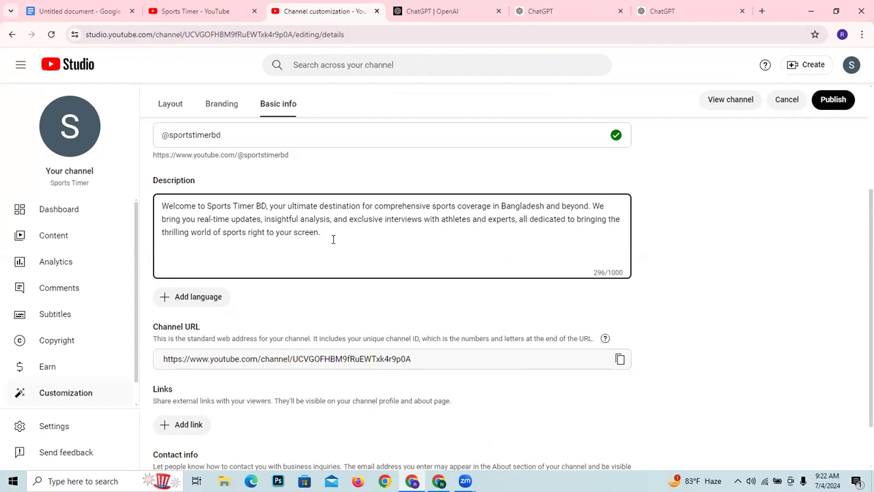
- Switch to the other Chrome window, search for "google translate" in a new tab and open the Google Translate site
{"action": "left_click", "coordinate": [439, 480]}
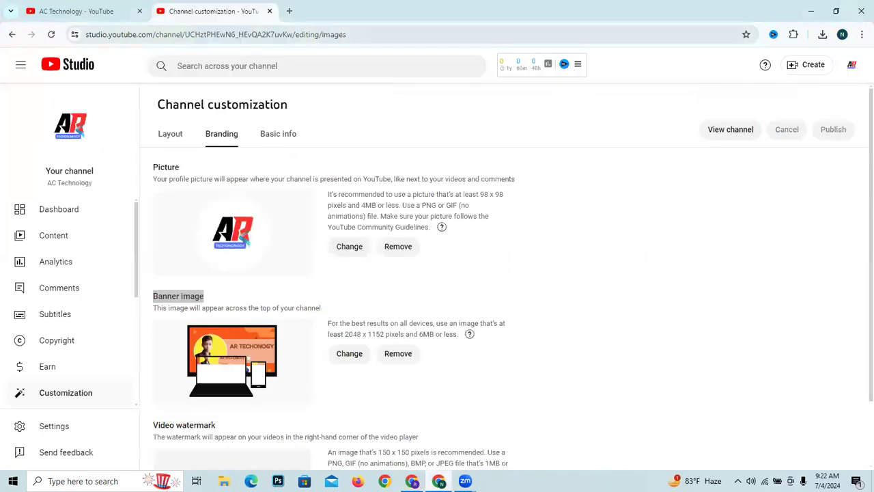
{"action": "left_click", "coordinate": [292, 11]}
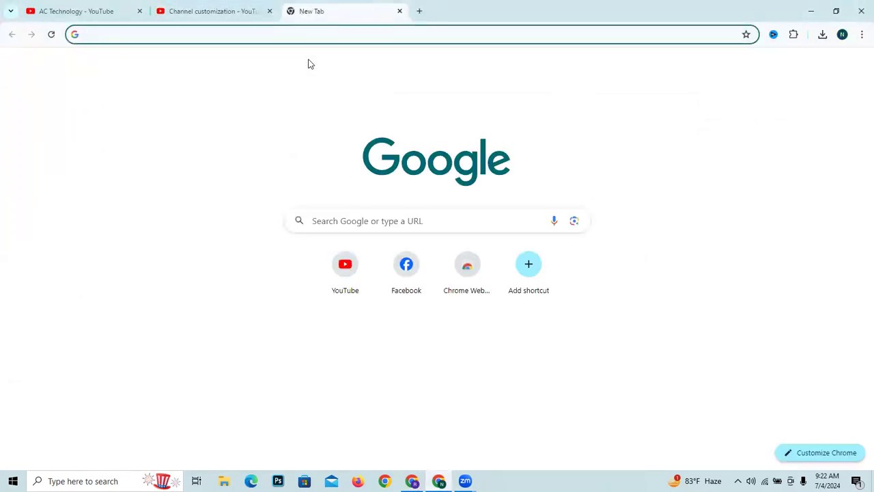
{"action": "type", "text": "goog"}
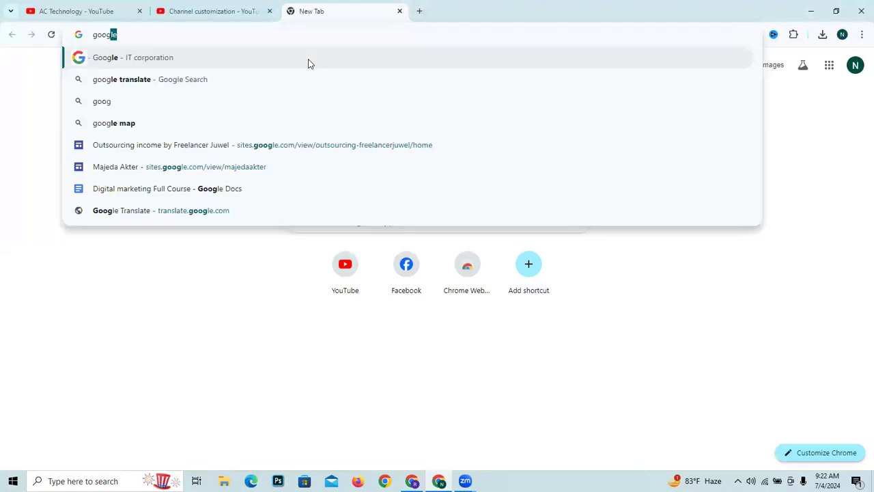
{"action": "left_click", "coordinate": [303, 82]}
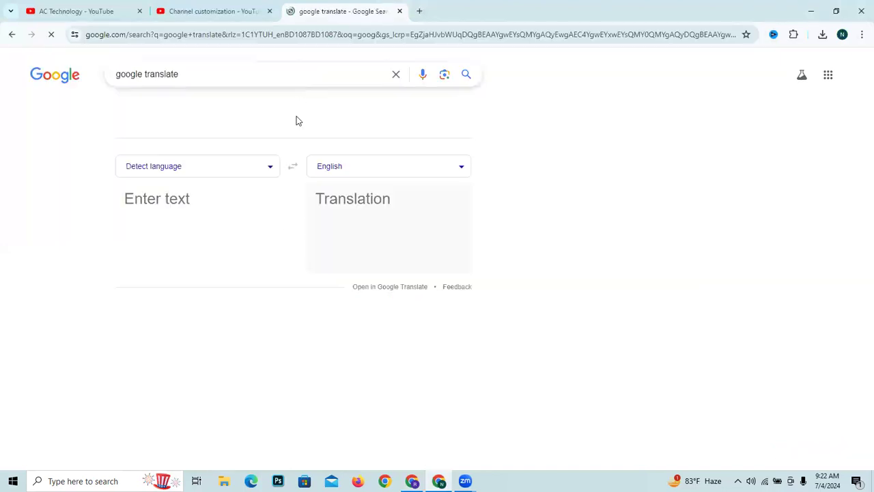
{"action": "left_click", "coordinate": [191, 347]}
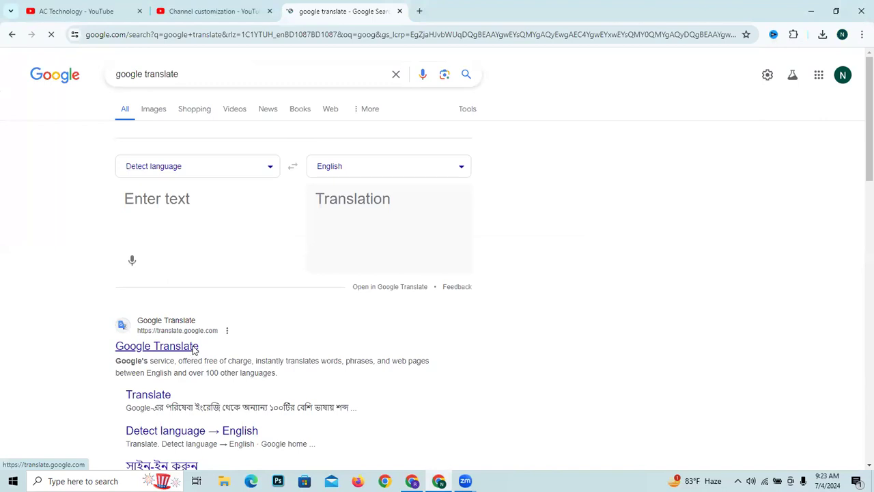
- Paste the copied channel description into Google Translate and translate it into Bengali
{"action": "right_click", "coordinate": [178, 171]}
{"action": "left_click", "coordinate": [205, 170]}
{"action": "right_click", "coordinate": [220, 186]}
{"action": "left_click", "coordinate": [266, 291]}
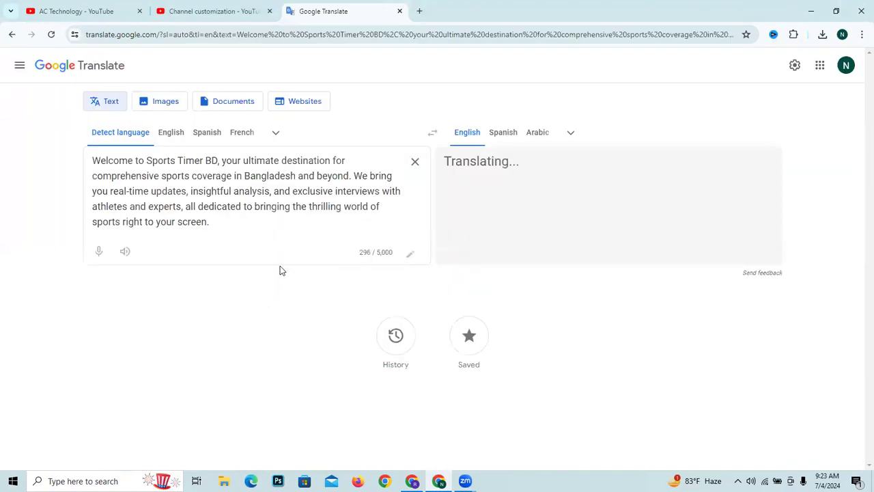
{"action": "left_click", "coordinate": [571, 132]}
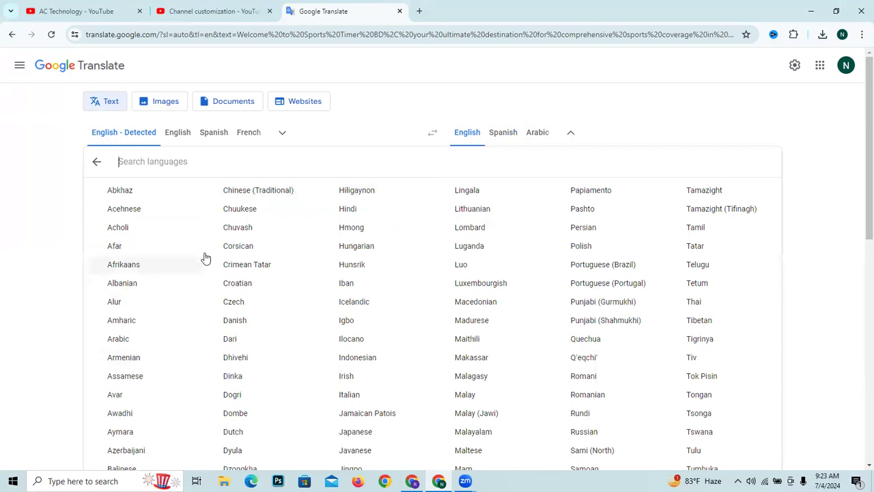
{"action": "type", "text": "b"}
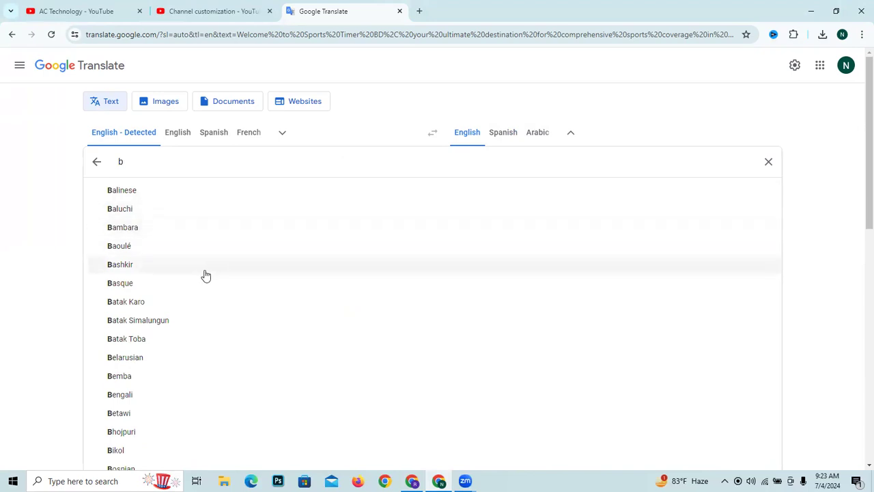
{"action": "left_click", "coordinate": [184, 397]}
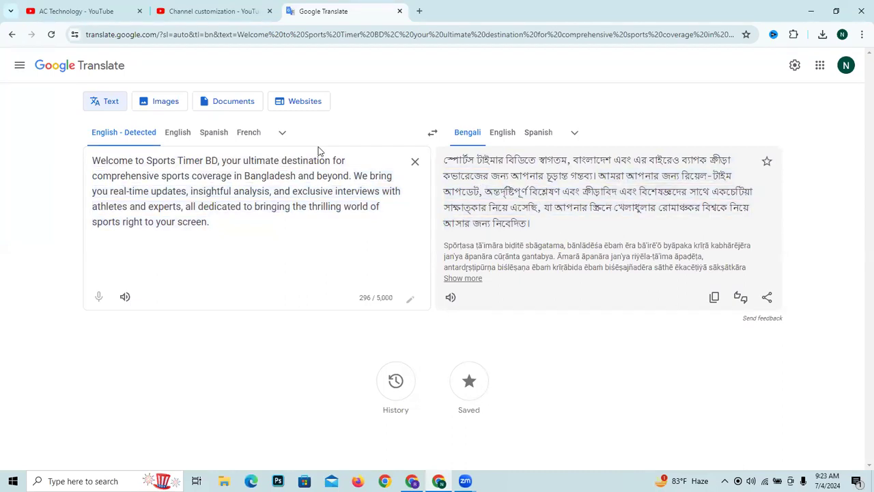
- Clear the source text in Google Translate and switch back to the Chrome window with the Sports Timer channel
{"action": "left_click", "coordinate": [414, 161]}
{"action": "left_click", "coordinate": [132, 7]}
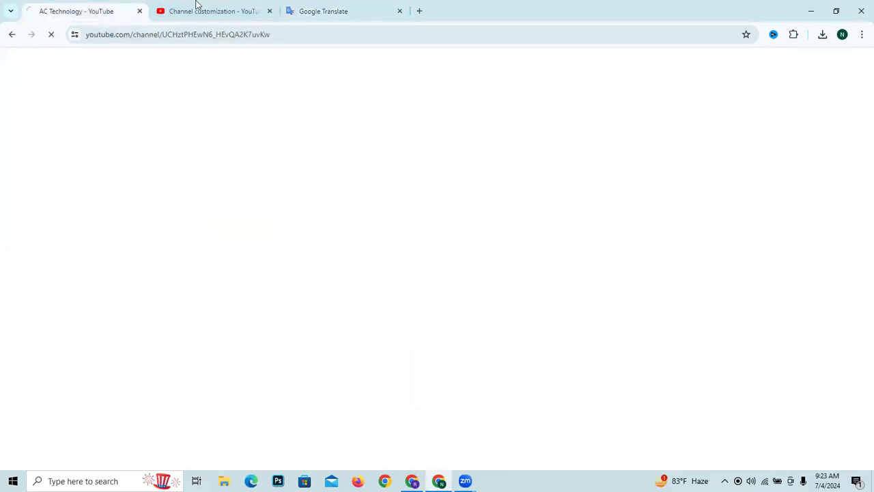
{"action": "left_click", "coordinate": [207, 10]}
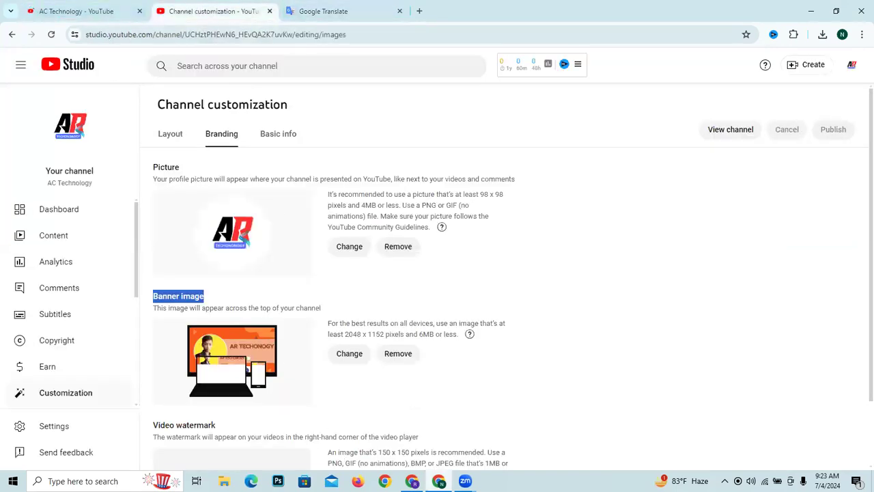
{"action": "left_click", "coordinate": [412, 481]}
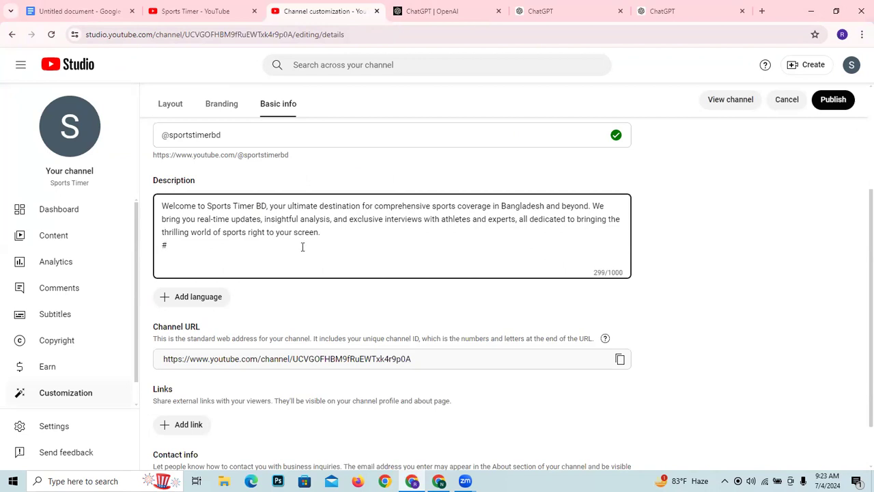
- Copy "sportstimerbd" from the channel's Handle field, leaving out the @ sign
{"action": "scroll", "coordinate": [205, 172], "scroll_direction": "up", "scroll_amount": 2}
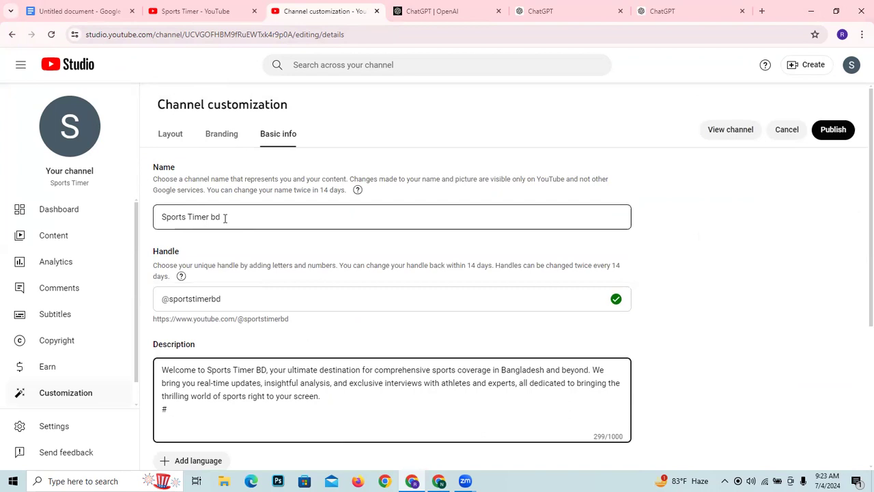
{"action": "left_click_drag", "start_coordinate": [225, 298], "coordinate": [164, 299]}
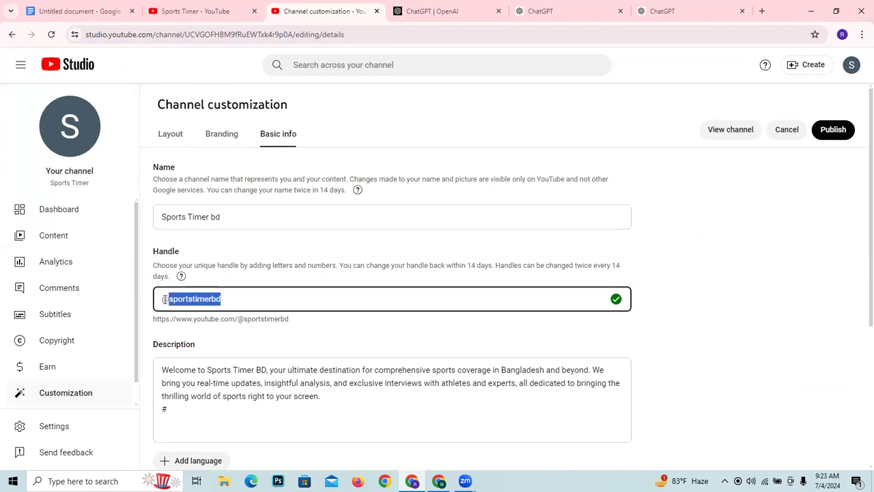
{"action": "right_click", "coordinate": [175, 299]}
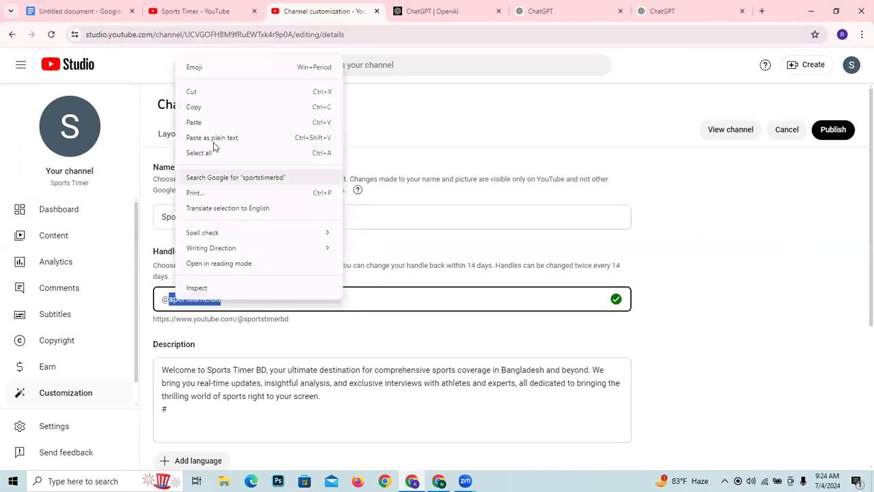
{"action": "left_click", "coordinate": [207, 107]}
- Paste the copied handle after the "#" on the description's last line to form the hashtag "#sportstimerbd"
{"action": "scroll", "coordinate": [243, 326], "scroll_direction": "down", "scroll_amount": 3}
{"action": "left_click", "coordinate": [182, 190]}
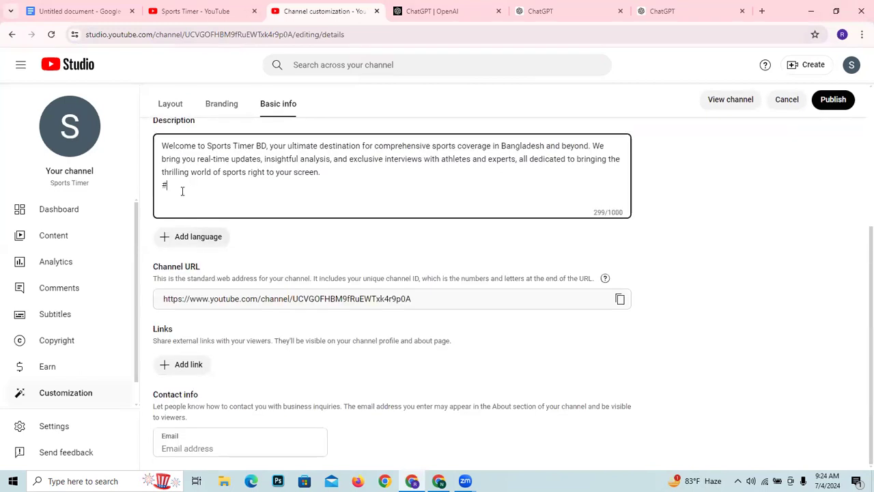
{"action": "right_click", "coordinate": [183, 192]}
{"action": "left_click", "coordinate": [220, 307]}
{"action": "scroll", "coordinate": [239, 232], "scroll_direction": "up", "scroll_amount": 2}
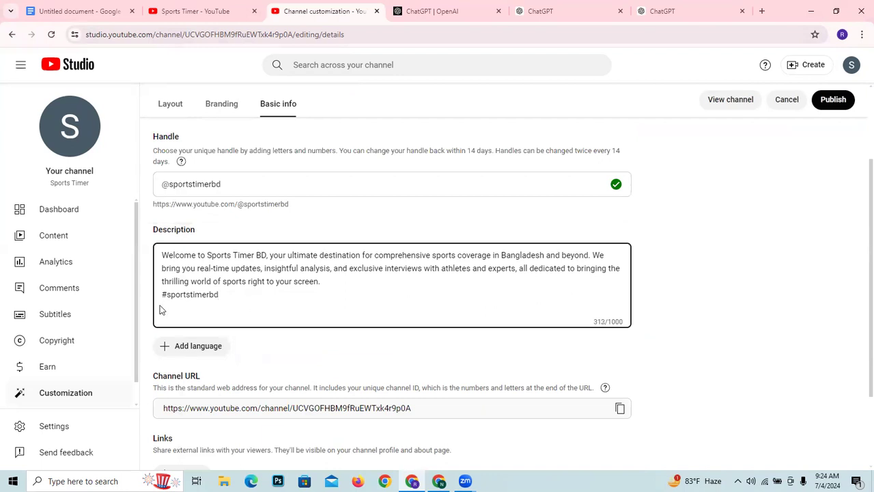
- Start a new line below the hashtag in the description and copy "Sports Timer bd" from the channel's Name field
{"action": "scroll", "coordinate": [164, 301], "scroll_direction": "up", "scroll_amount": 2}
{"action": "key", "text": "Return"}
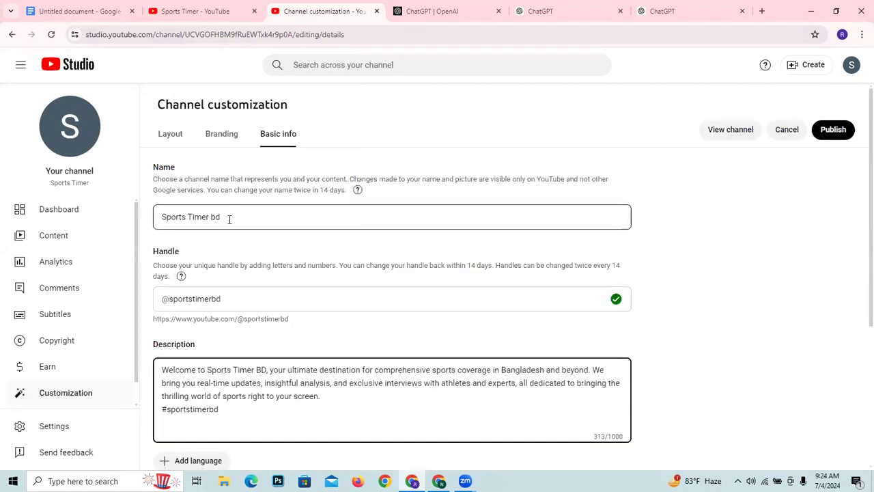
{"action": "left_click_drag", "start_coordinate": [230, 219], "coordinate": [162, 217]}
{"action": "right_click", "coordinate": [182, 218]}
{"action": "left_click", "coordinate": [212, 268]}
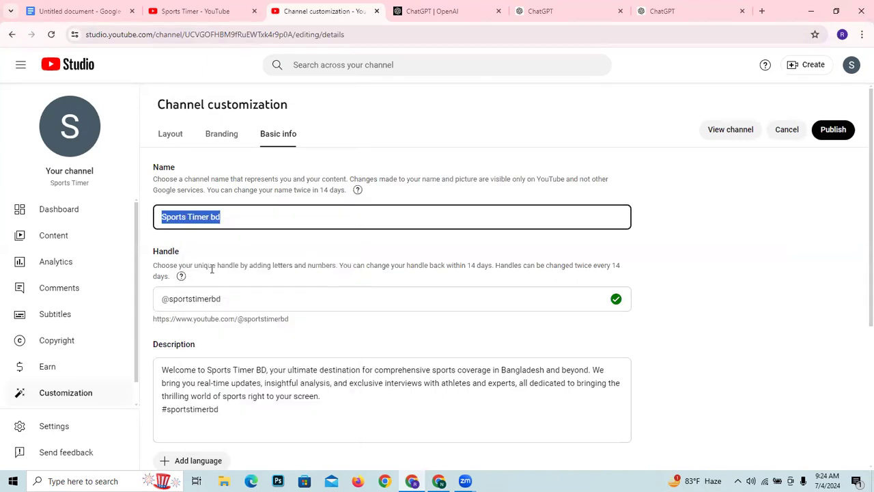
- Add the hashtag "#Sports Timer bd" on the description's last line by pasting the copied channel name after a "#"
{"action": "scroll", "coordinate": [212, 268], "scroll_direction": "down", "scroll_amount": 4}
{"action": "left_click", "coordinate": [221, 198]}
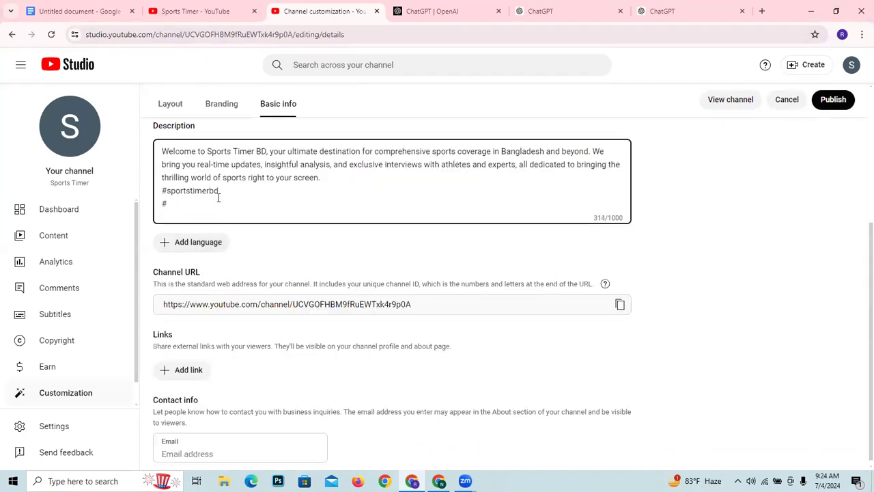
{"action": "type", "text": "#"}
{"action": "right_click", "coordinate": [202, 207]}
{"action": "left_click", "coordinate": [238, 328]}
{"action": "scroll", "coordinate": [309, 137], "scroll_direction": "up", "scroll_amount": 1}
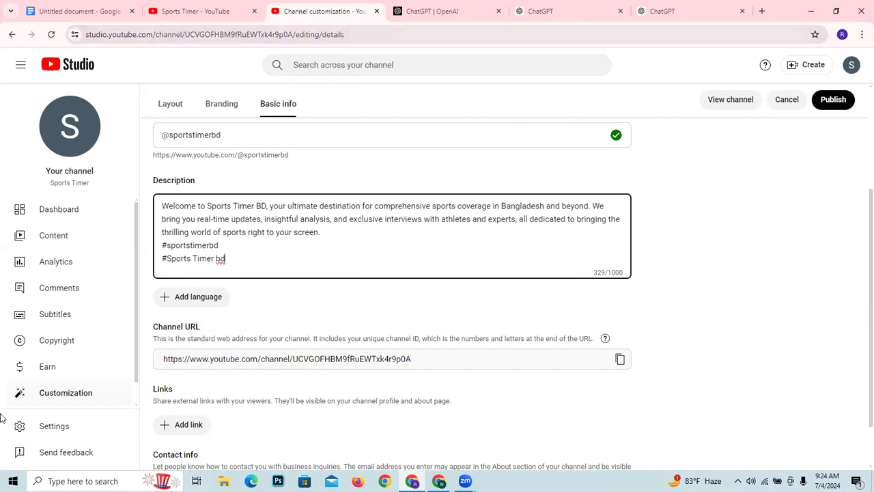
- Close the OpenAI page and a spare ChatGPT page, and return to the ChatGPT chat containing the channel description
{"action": "left_click", "coordinate": [407, 9]}
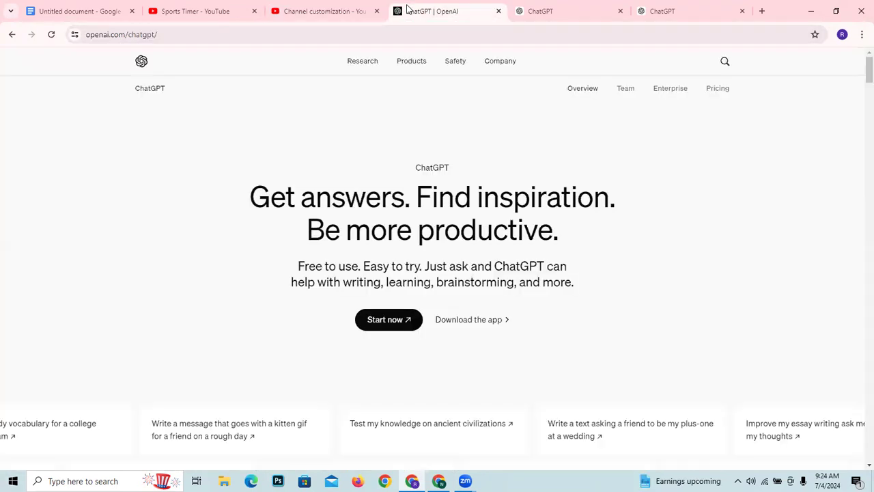
{"action": "left_click", "coordinate": [391, 328]}
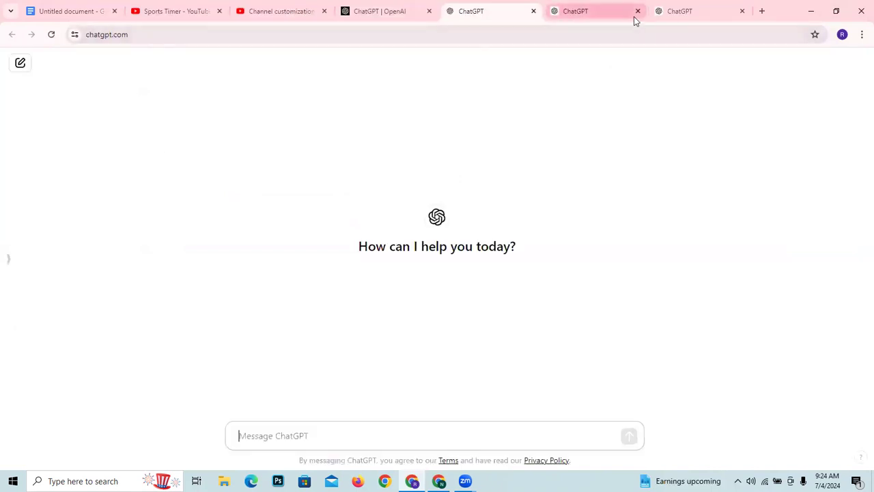
{"action": "left_click", "coordinate": [398, 16]}
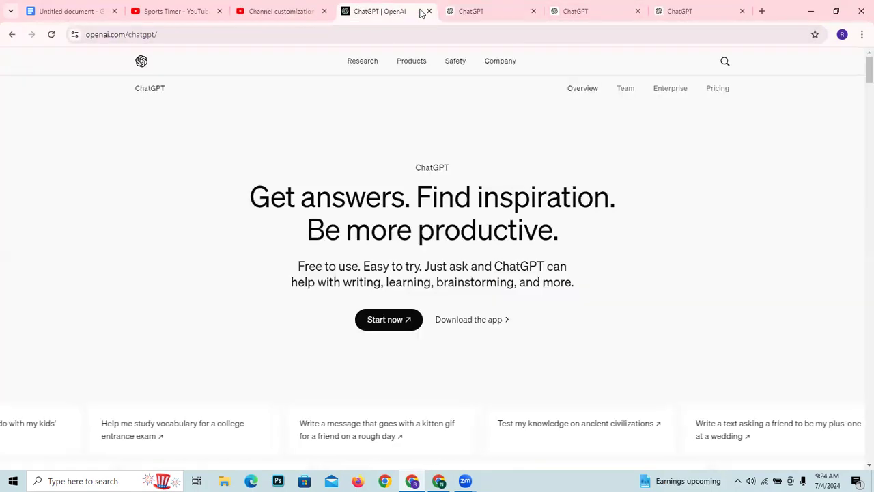
{"action": "left_click", "coordinate": [428, 11]}
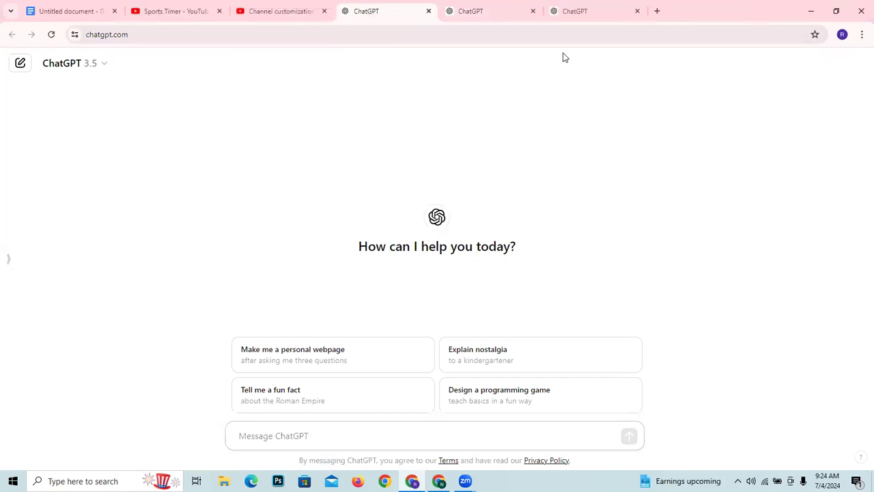
{"action": "left_click", "coordinate": [499, 11]}
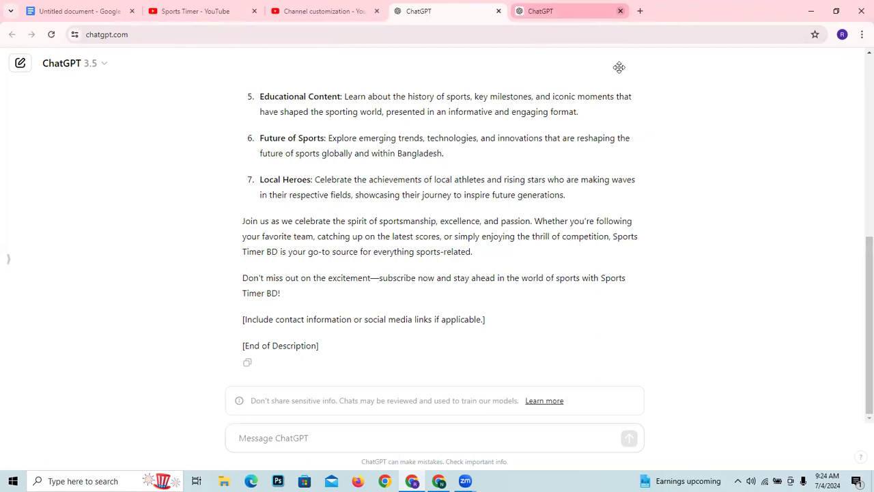
{"action": "left_click", "coordinate": [651, 19]}
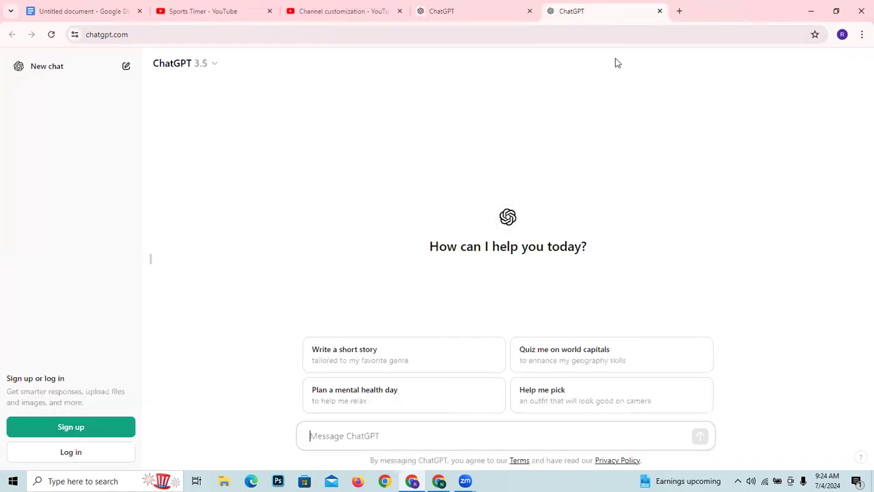
{"action": "left_click", "coordinate": [453, 15]}
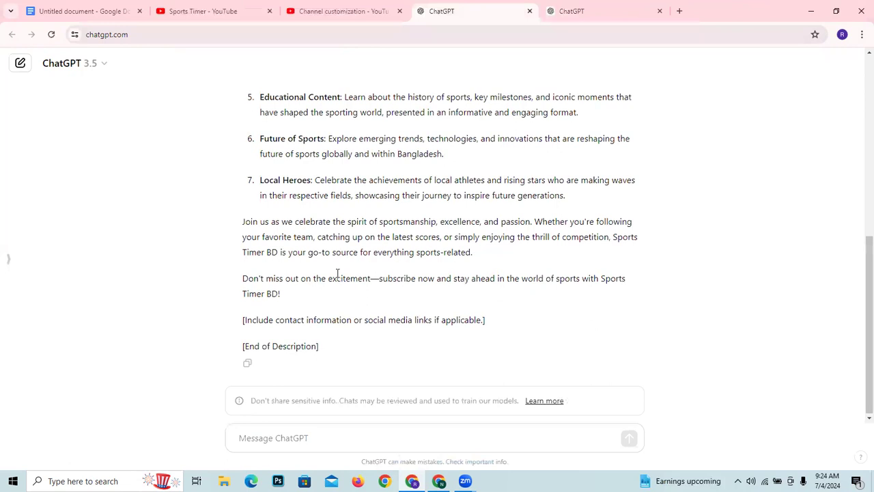
- Copy the paragraph beginning "At Sports Timer BD, we pride ourselves" from the ChatGPT answer
{"action": "scroll", "coordinate": [330, 263], "scroll_direction": "up", "scroll_amount": 1}
{"action": "scroll", "coordinate": [330, 263], "scroll_direction": "up", "scroll_amount": 5}
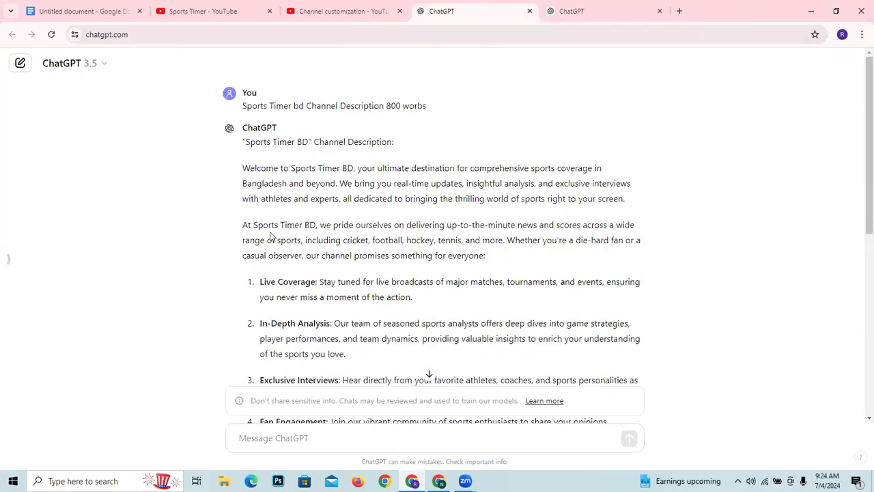
{"action": "left_click_drag", "start_coordinate": [242, 106], "coordinate": [383, 106]}
{"action": "left_click_drag", "start_coordinate": [243, 171], "coordinate": [455, 168]}
{"action": "left_click_drag", "start_coordinate": [243, 224], "coordinate": [489, 264]}
{"action": "right_click", "coordinate": [422, 247]}
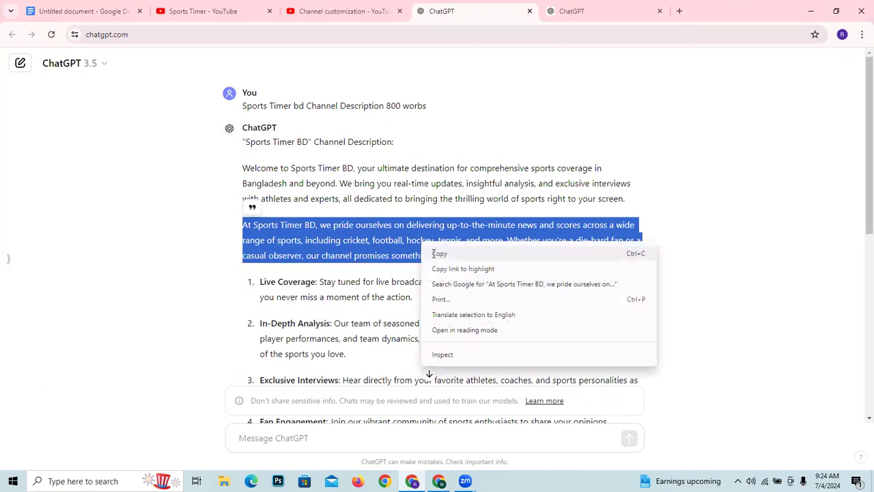
{"action": "left_click", "coordinate": [439, 253]}
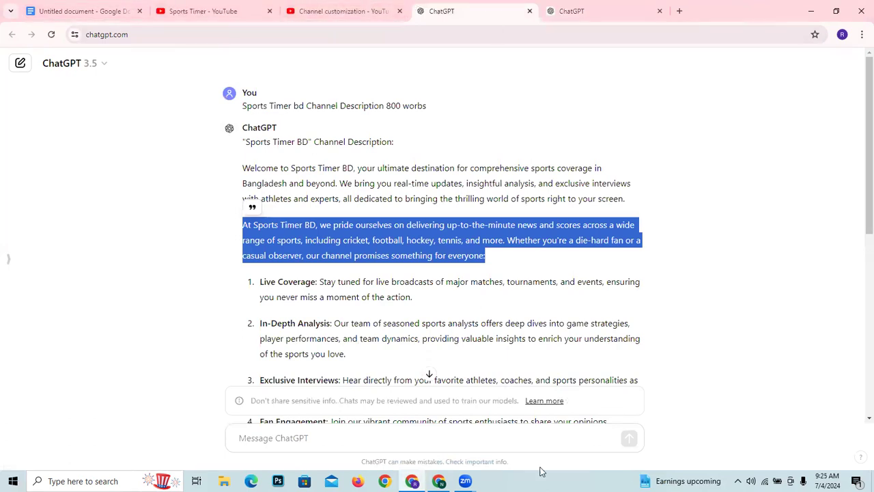
- Return to the Sports Timer channel customization page and paste the copied paragraph into the description after "right to your screen."
{"action": "mouse_move", "coordinate": [439, 481]}
{"action": "left_click", "coordinate": [444, 437]}
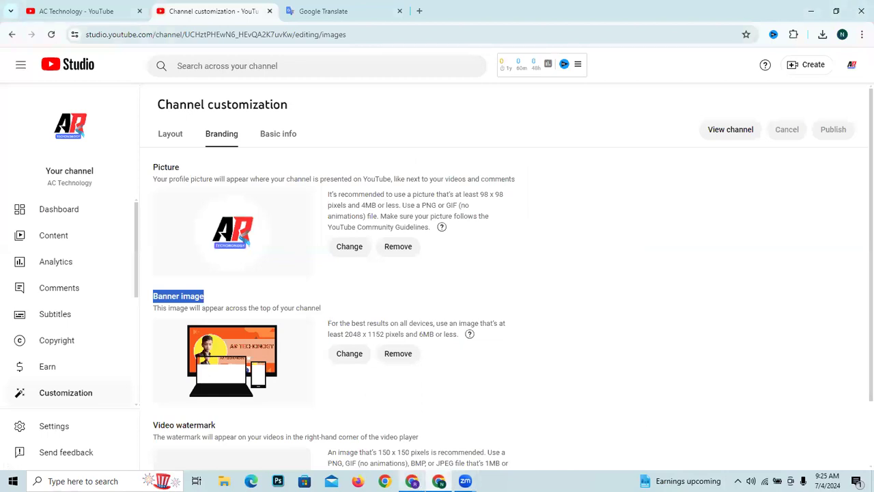
{"action": "left_click", "coordinate": [412, 481]}
{"action": "left_click", "coordinate": [202, 11]}
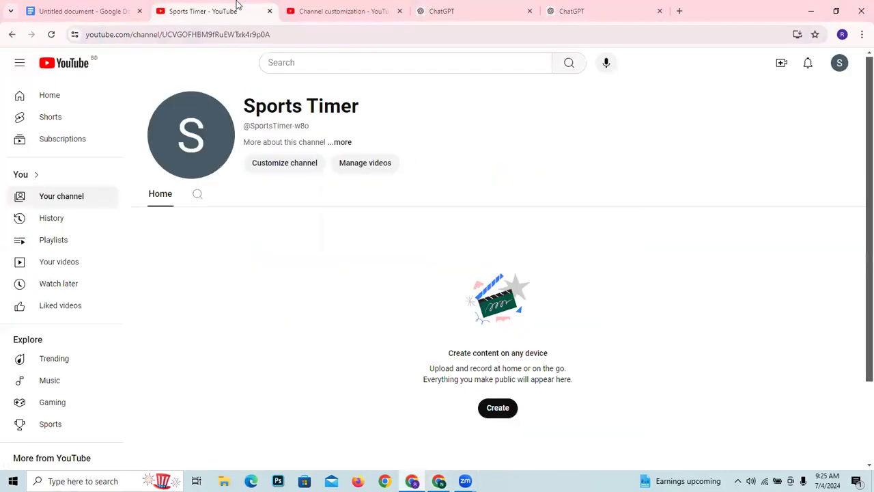
{"action": "left_click", "coordinate": [344, 11]}
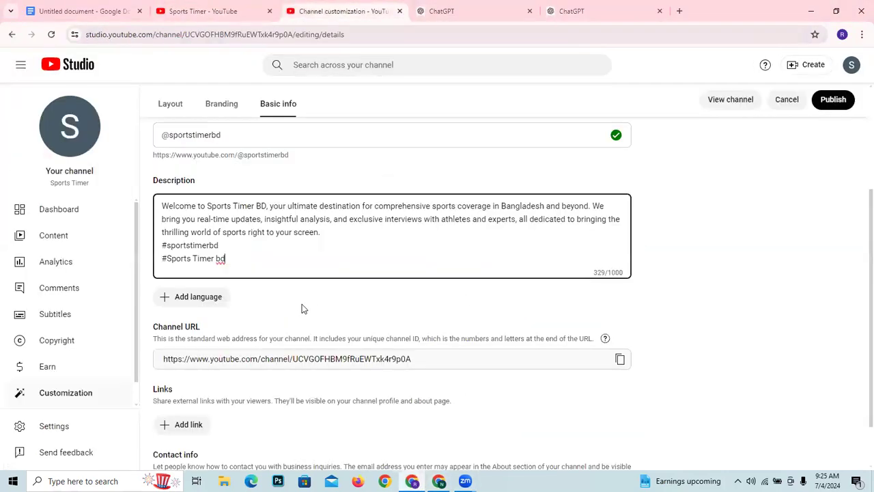
{"action": "right_click", "coordinate": [324, 232]}
{"action": "left_click", "coordinate": [361, 351]}
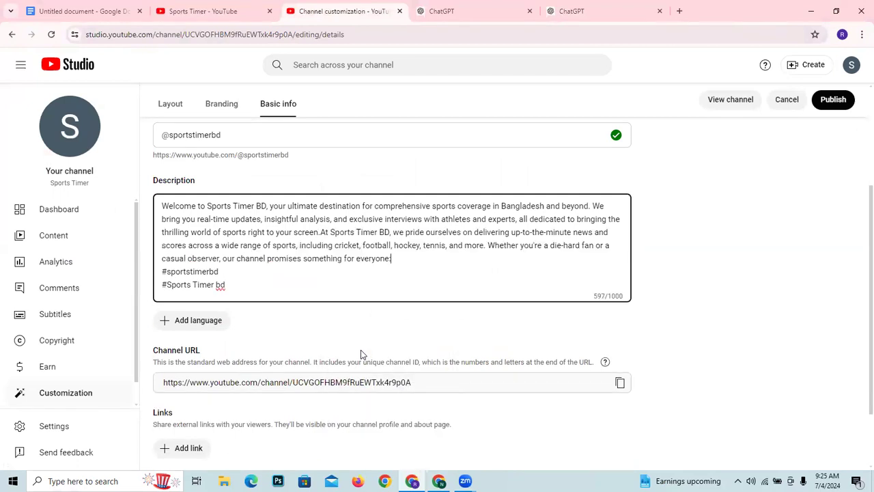
- Add the suggested hashtag "#cricket" on a new line below "#Sports Timer bd" in the description
{"action": "scroll", "coordinate": [416, 243], "scroll_direction": "up", "scroll_amount": 3}
{"action": "scroll", "coordinate": [408, 245], "scroll_direction": "down", "scroll_amount": 3}
{"action": "left_click", "coordinate": [246, 289]}
{"action": "key", "text": "Return"}
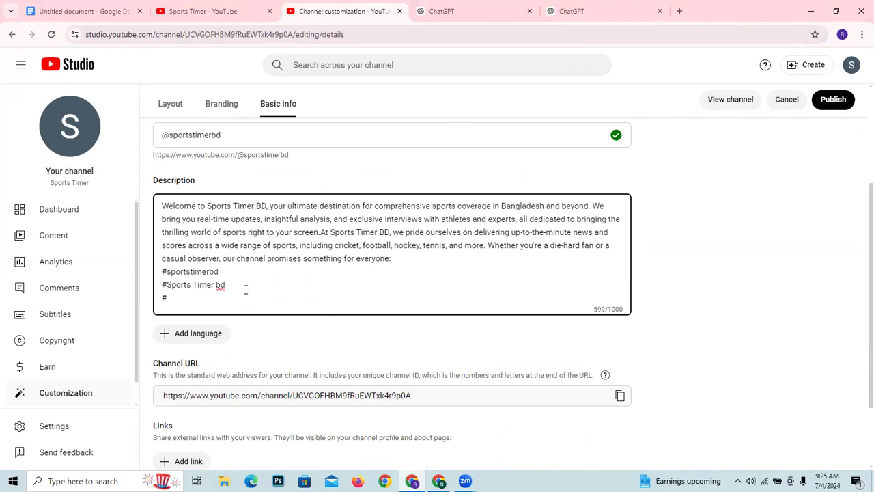
{"action": "type", "text": "#Cri"}
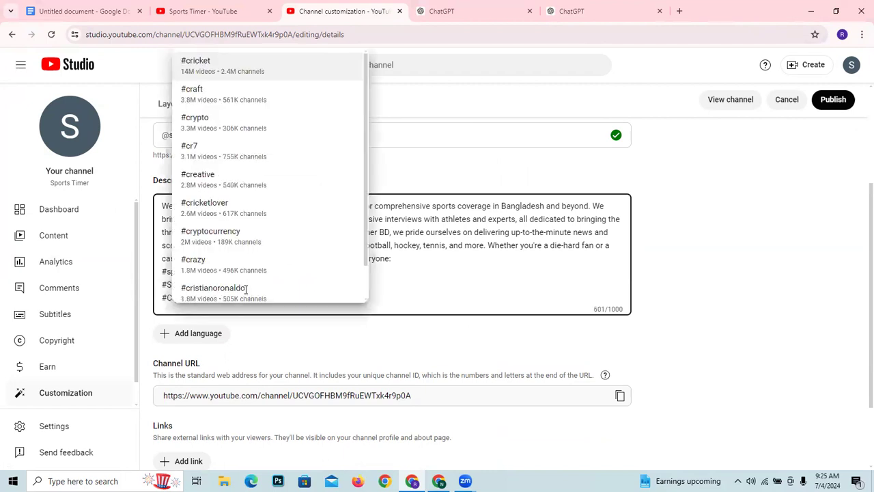
{"action": "type", "text": "c"}
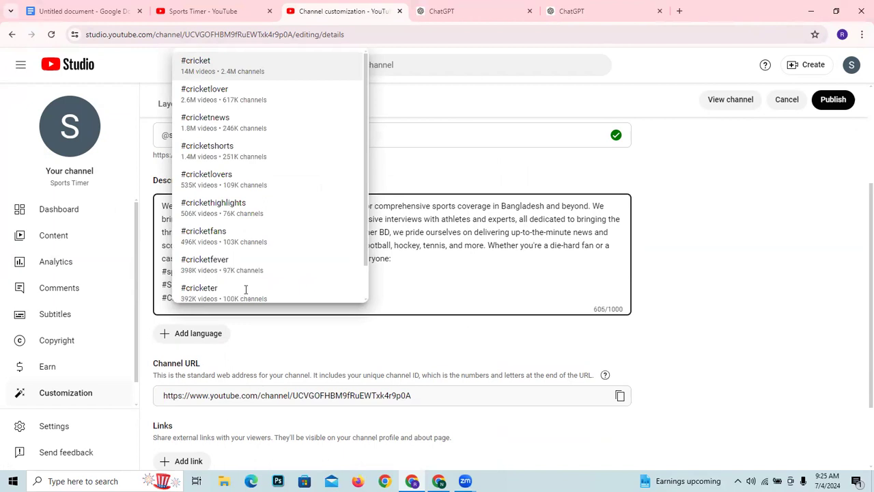
{"action": "key", "text": "Return"}
- Review the channel's basic info and add an empty link entry in the Links section
{"action": "scroll", "coordinate": [269, 289], "scroll_direction": "up", "scroll_amount": 3}
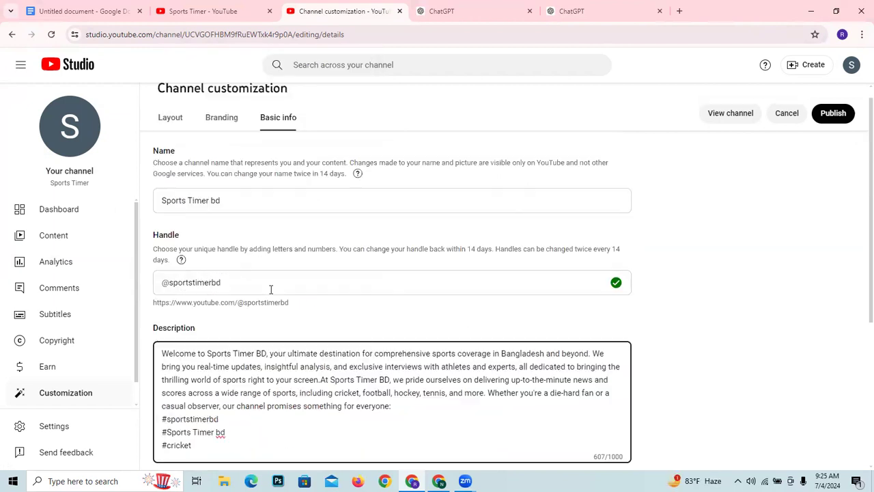
{"action": "scroll", "coordinate": [217, 254], "scroll_direction": "down", "scroll_amount": 1}
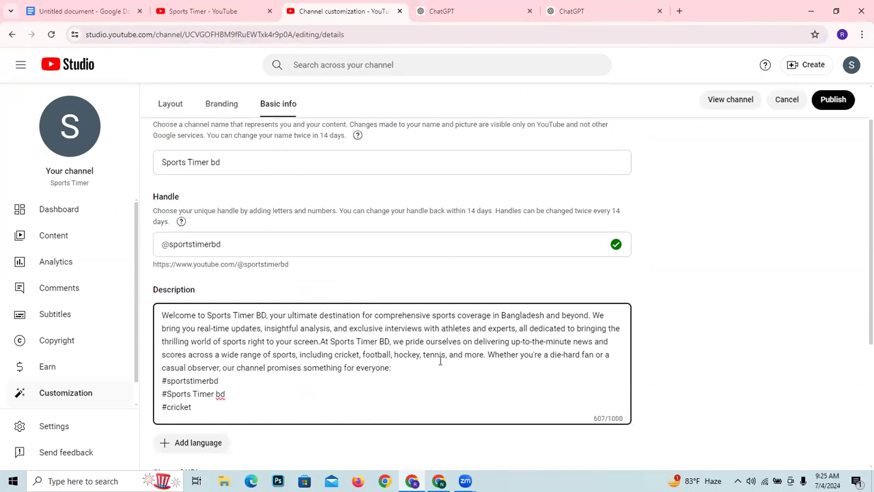
{"action": "scroll", "coordinate": [300, 236], "scroll_direction": "down", "scroll_amount": 3}
{"action": "scroll", "coordinate": [304, 231], "scroll_direction": "up", "scroll_amount": 2}
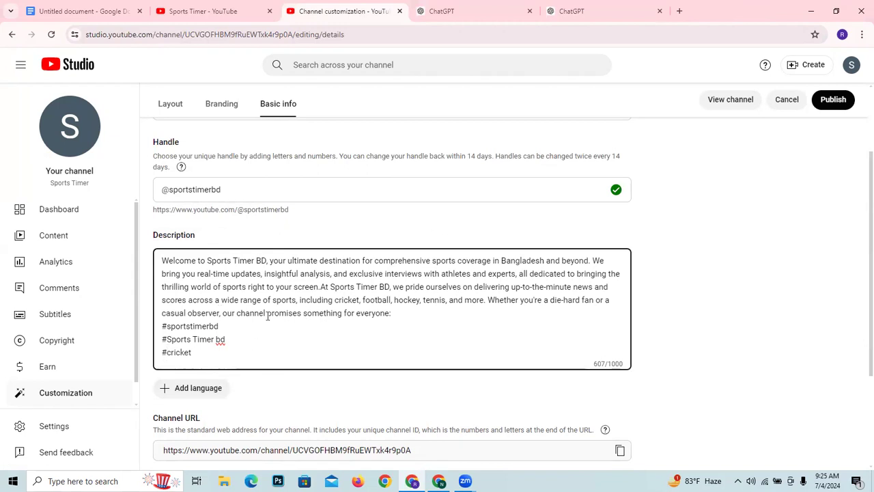
{"action": "scroll", "coordinate": [267, 316], "scroll_direction": "down", "scroll_amount": 2}
{"action": "scroll", "coordinate": [358, 228], "scroll_direction": "up", "scroll_amount": 2}
{"action": "scroll", "coordinate": [358, 228], "scroll_direction": "down", "scroll_amount": 2}
{"action": "left_click", "coordinate": [733, 293]}
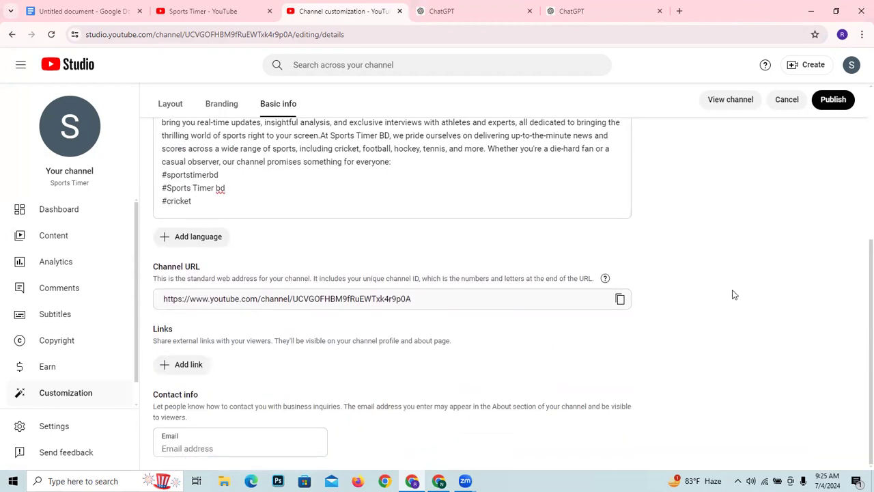
{"action": "left_click", "coordinate": [195, 367]}
{"action": "scroll", "coordinate": [481, 318], "scroll_direction": "down", "scroll_amount": 1}
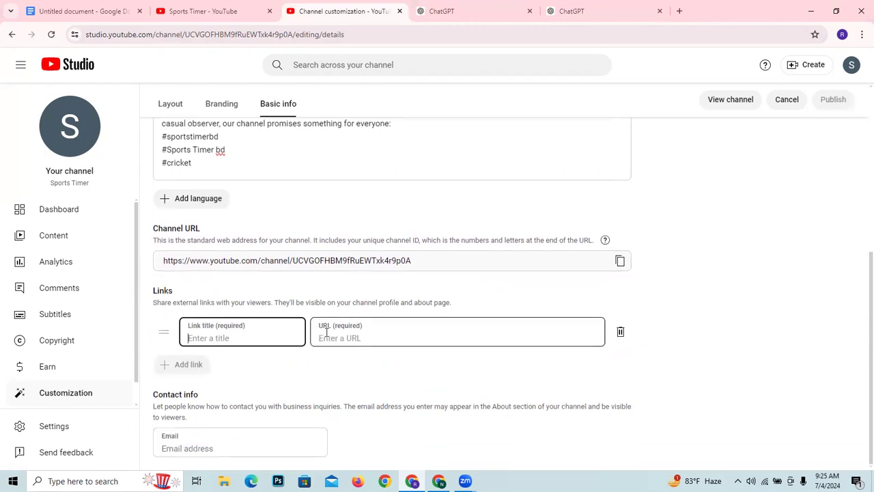
- Open the channel translation dialog and copy the full original channel description, including its hashtags
{"action": "left_click", "coordinate": [211, 208]}
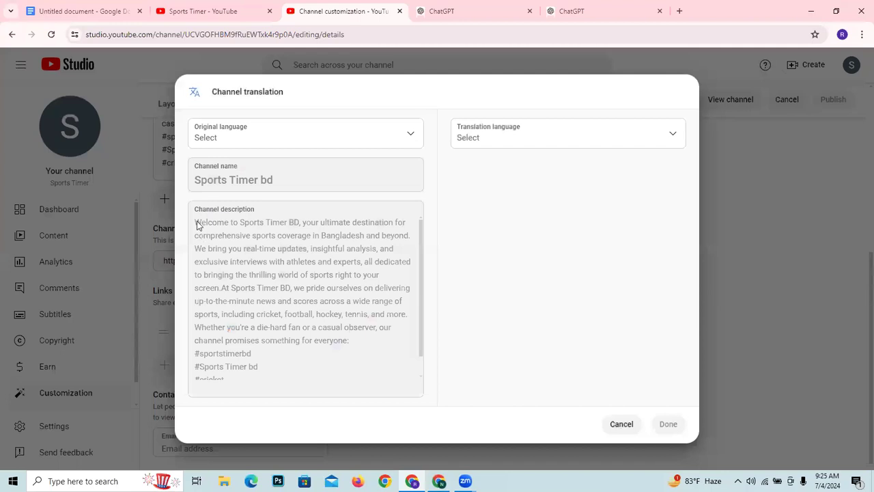
{"action": "left_click_drag", "start_coordinate": [194, 218], "coordinate": [230, 403]}
{"action": "right_click", "coordinate": [237, 286]}
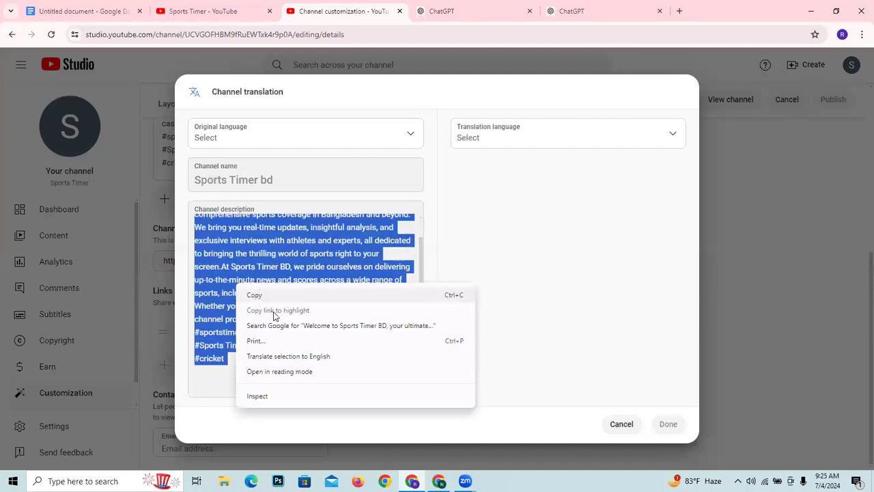
{"action": "left_click", "coordinate": [285, 294]}
{"action": "left_click", "coordinate": [289, 176]}
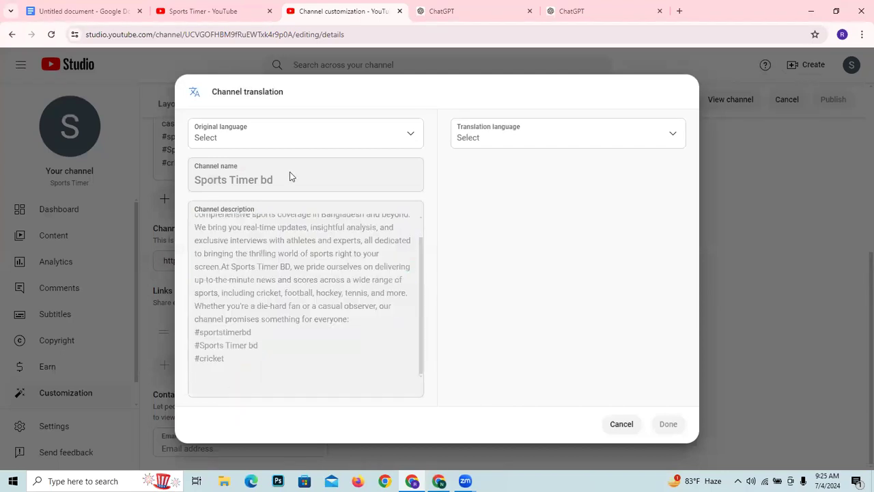
- Set the translation language to Bangla and paste the copied description as the translated channel description
{"action": "left_click", "coordinate": [461, 140]}
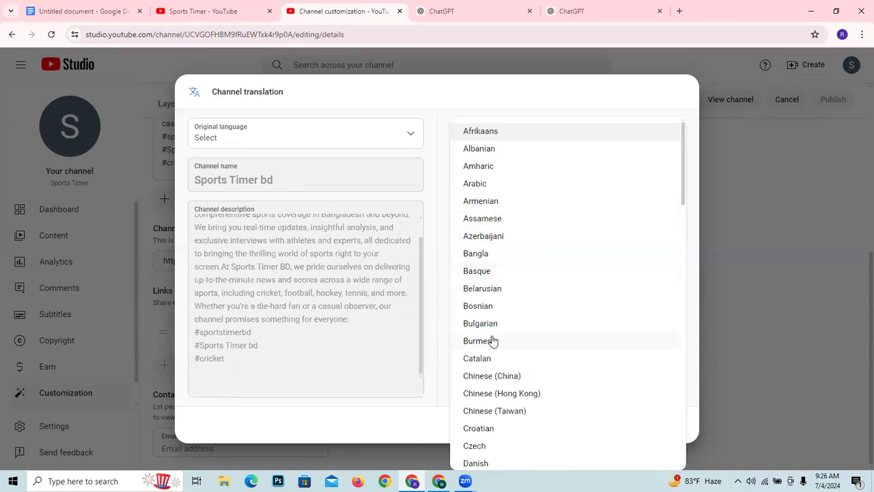
{"action": "left_click", "coordinate": [493, 255]}
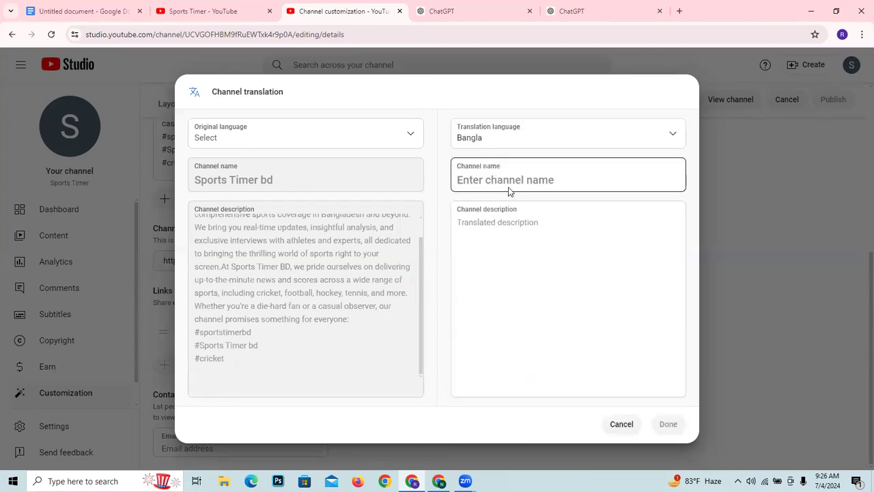
{"action": "left_click", "coordinate": [512, 221]}
{"action": "right_click", "coordinate": [512, 223]}
{"action": "left_click", "coordinate": [559, 347]}
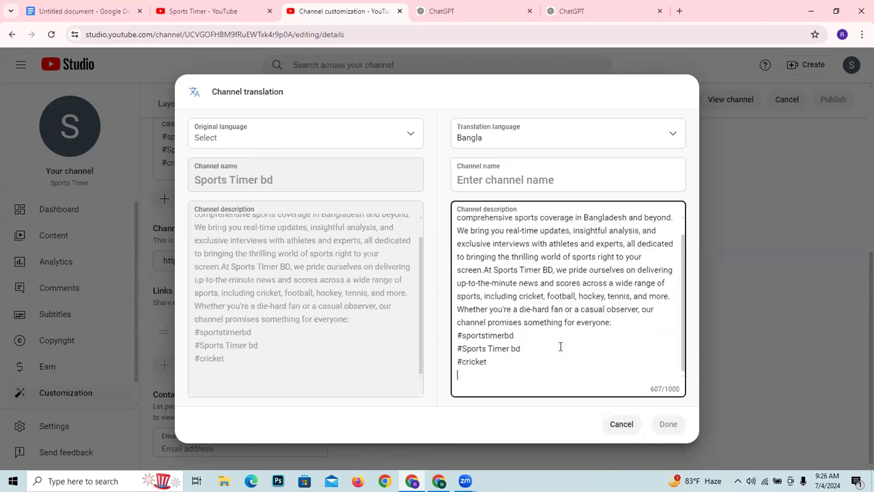
- Copy the original channel name "Sports Timer bd" into the Bangla translation's channel name
{"action": "left_click_drag", "start_coordinate": [196, 180], "coordinate": [280, 179]}
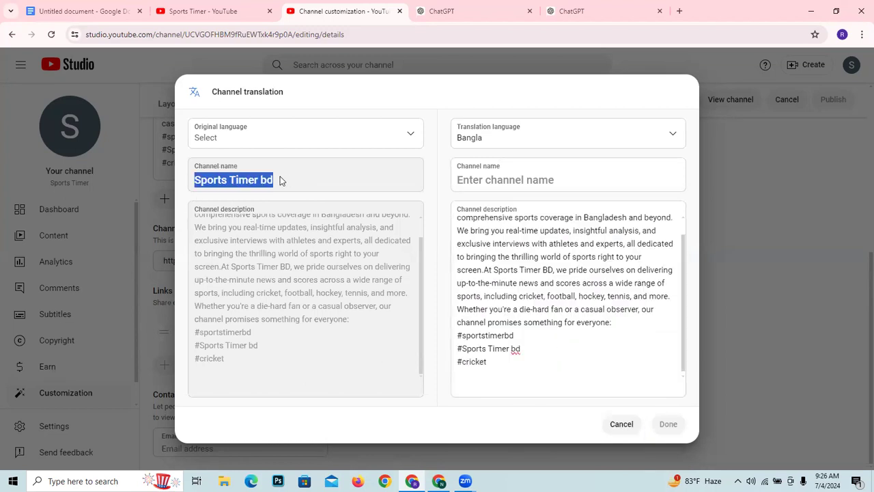
{"action": "right_click", "coordinate": [225, 183]}
{"action": "left_click", "coordinate": [273, 193]}
{"action": "left_click", "coordinate": [490, 178]}
{"action": "right_click", "coordinate": [490, 179]}
{"action": "left_click", "coordinate": [539, 282]}
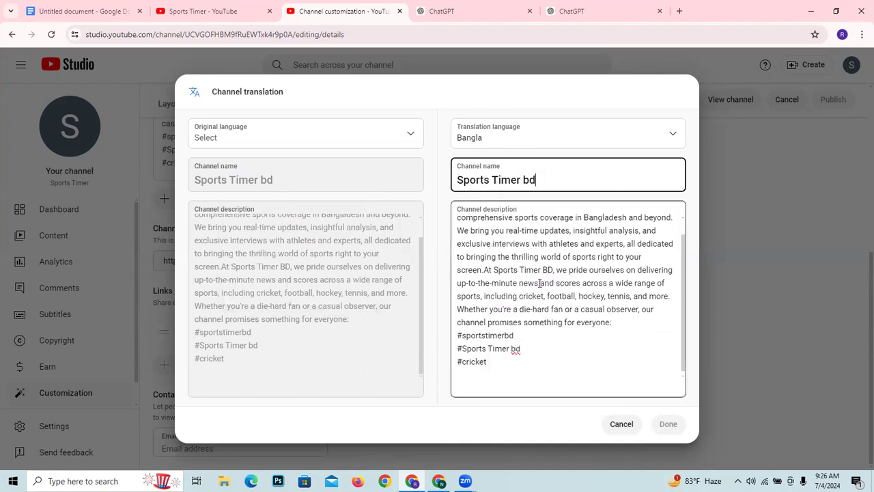
- Set the original language to English in the channel translation and save the Bangla translation
{"action": "left_click", "coordinate": [296, 143]}
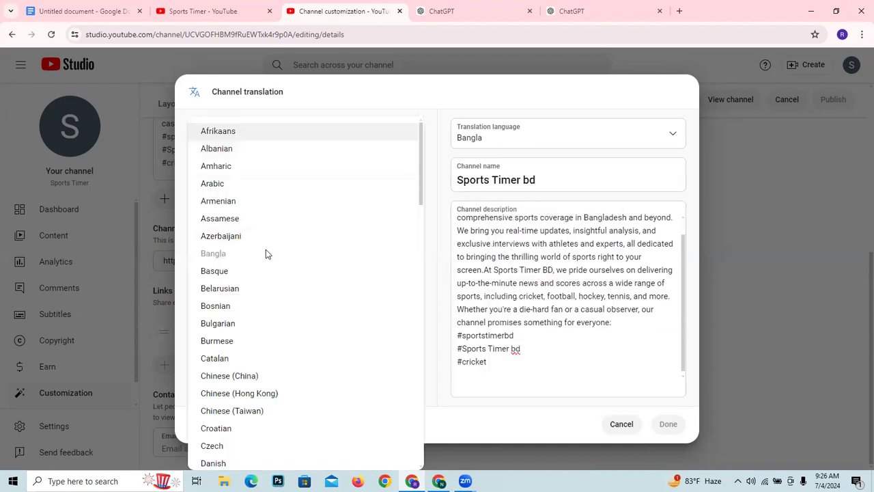
{"action": "scroll", "coordinate": [265, 276], "scroll_direction": "down", "scroll_amount": 1}
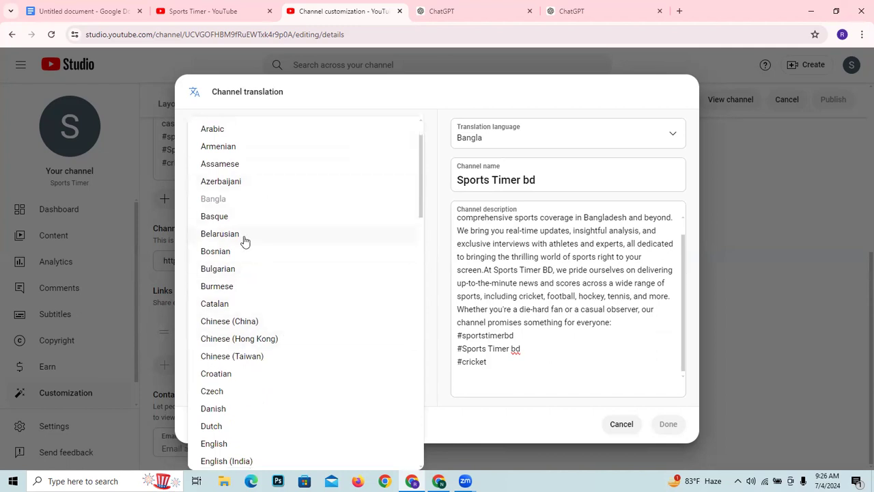
{"action": "scroll", "coordinate": [243, 246], "scroll_direction": "down", "scroll_amount": 5}
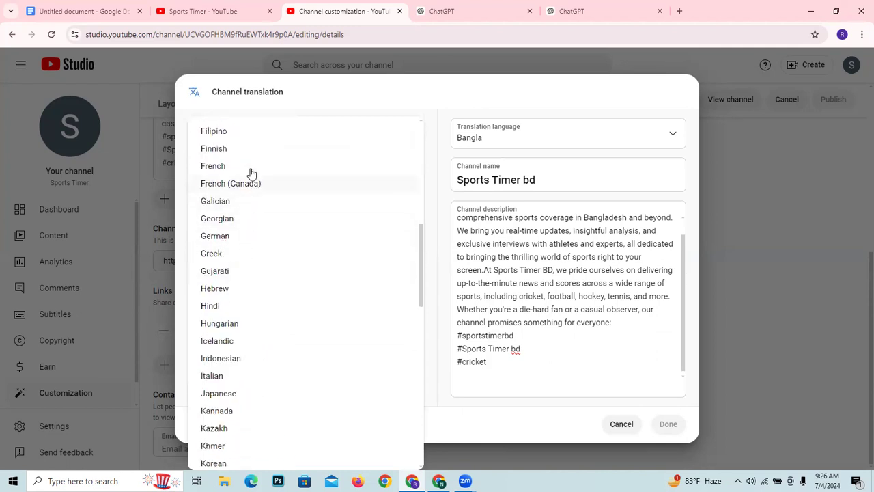
{"action": "scroll", "coordinate": [242, 140], "scroll_direction": "up", "scroll_amount": 1}
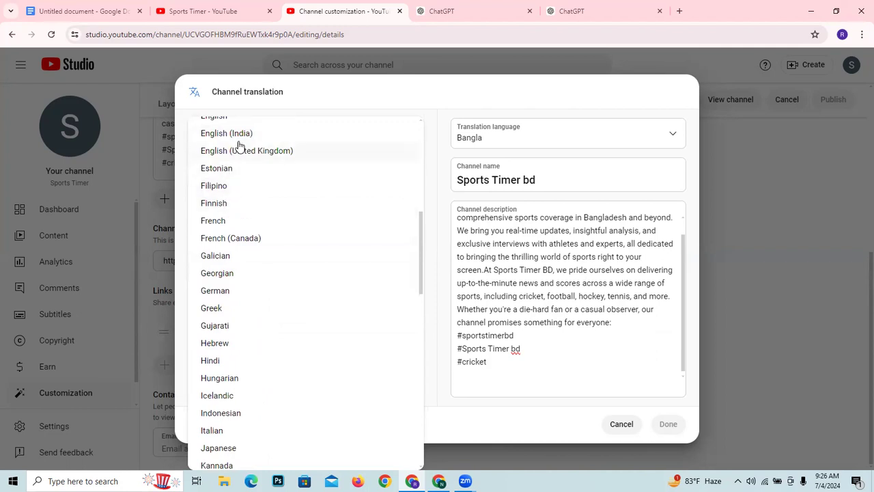
{"action": "scroll", "coordinate": [251, 169], "scroll_direction": "up", "scroll_amount": 1}
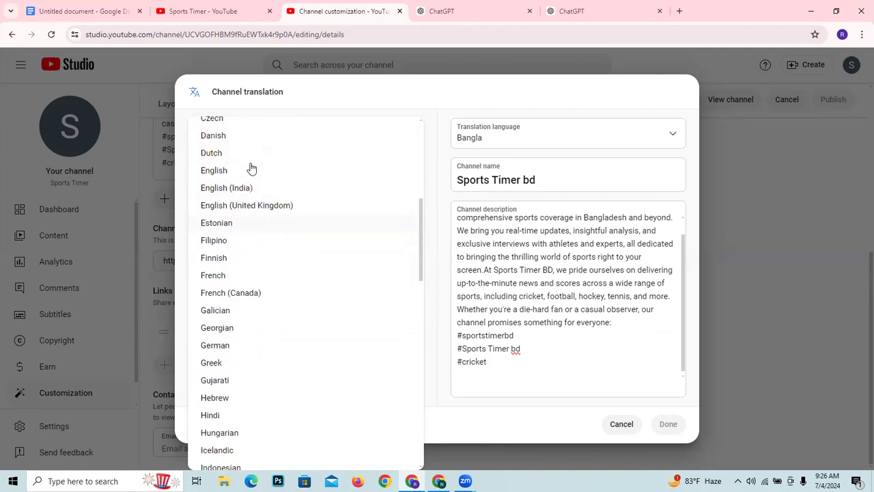
{"action": "left_click", "coordinate": [244, 171]}
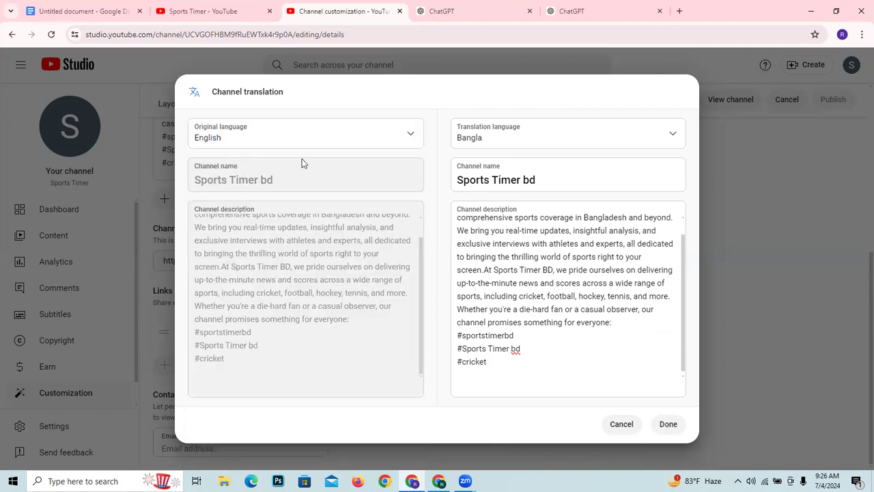
{"action": "left_click", "coordinate": [668, 425]}
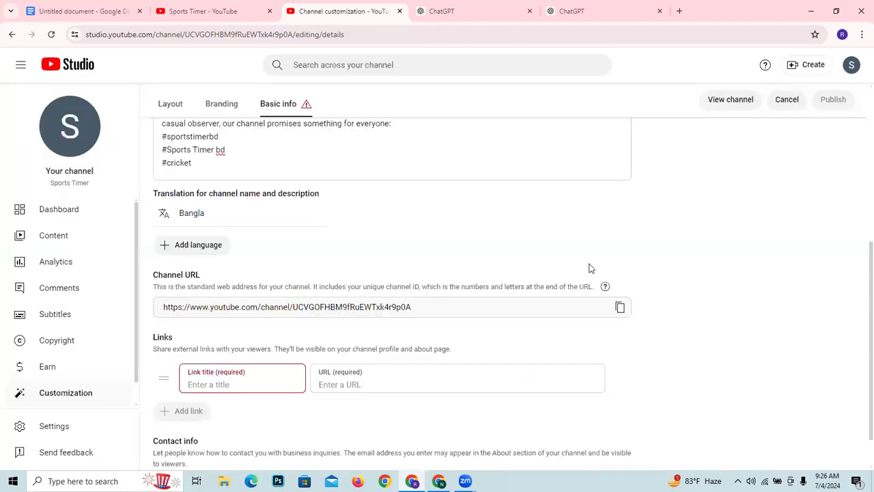
- Title the empty entry in the Links section "Website"
{"action": "scroll", "coordinate": [274, 306], "scroll_direction": "down", "scroll_amount": 1}
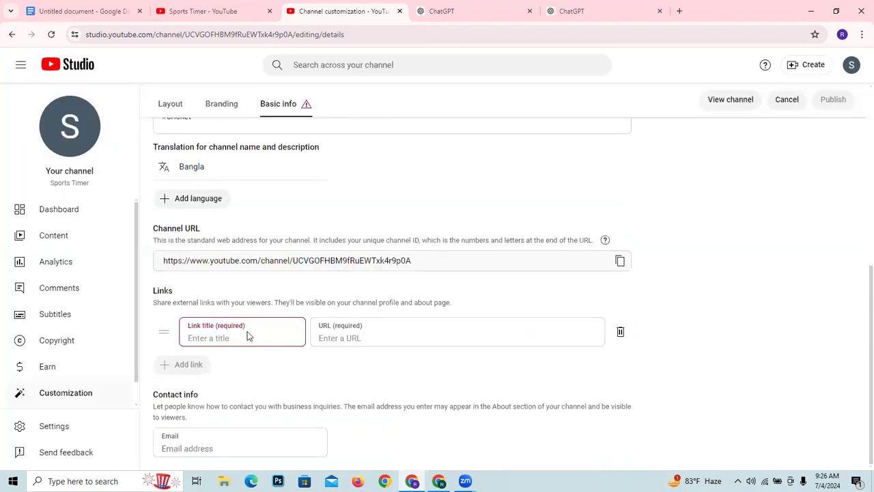
{"action": "left_click", "coordinate": [229, 338]}
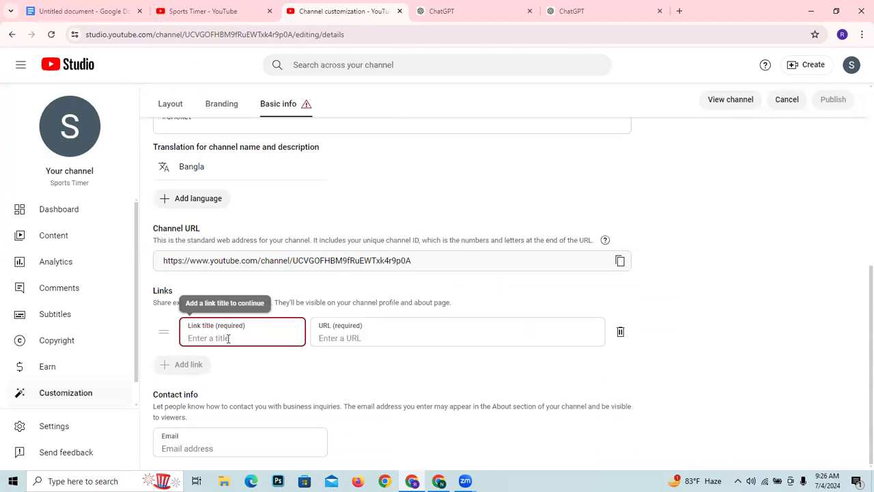
{"action": "type", "text": "Websit"}
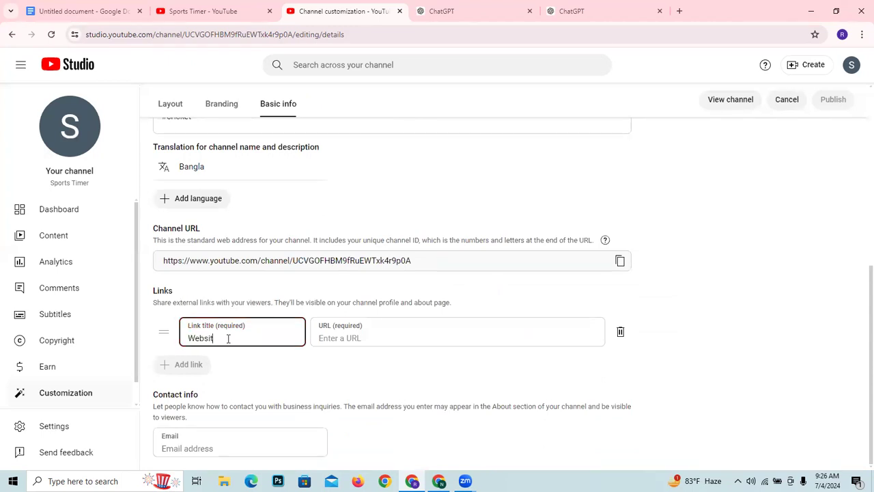
{"action": "left_click", "coordinate": [343, 334]}
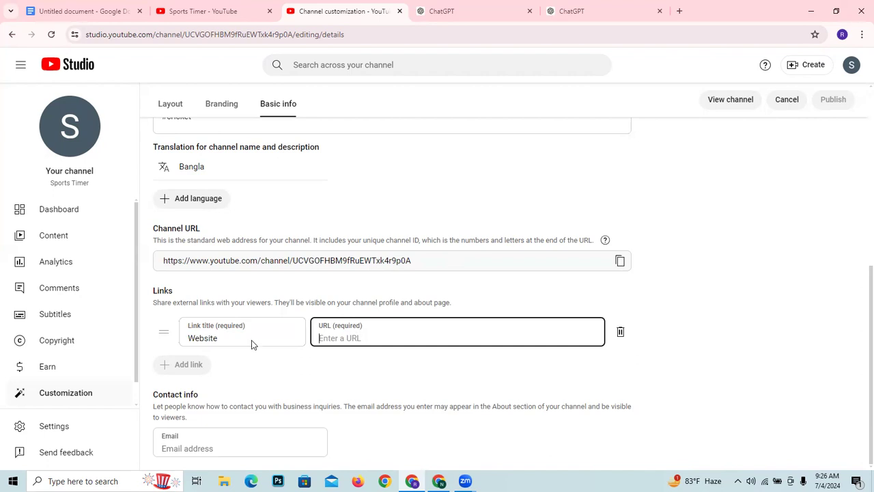
- Replace the link entry's title with "facebook" and make its URL ready for entry
{"action": "left_click_drag", "start_coordinate": [251, 343], "coordinate": [176, 342]}
{"action": "key", "text": "BackSpace"}
{"action": "type", "text": "facebook"}
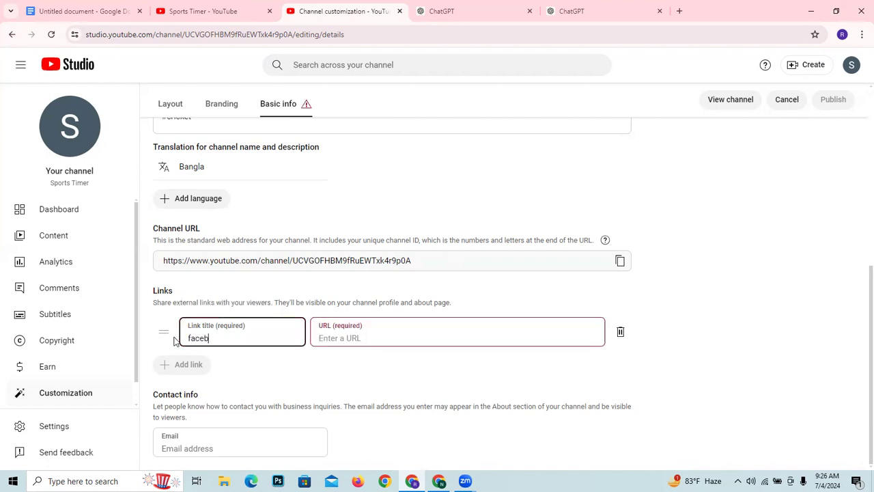
{"action": "left_click", "coordinate": [457, 336]}
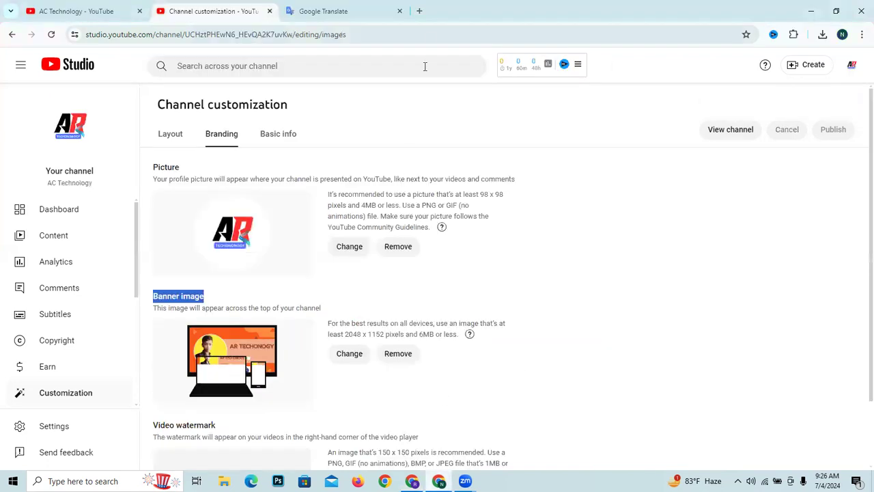
- Switch to the other Chrome window, open Facebook in a new tab, copy the account's own profile URL and close the tab
{"action": "left_click", "coordinate": [419, 11]}
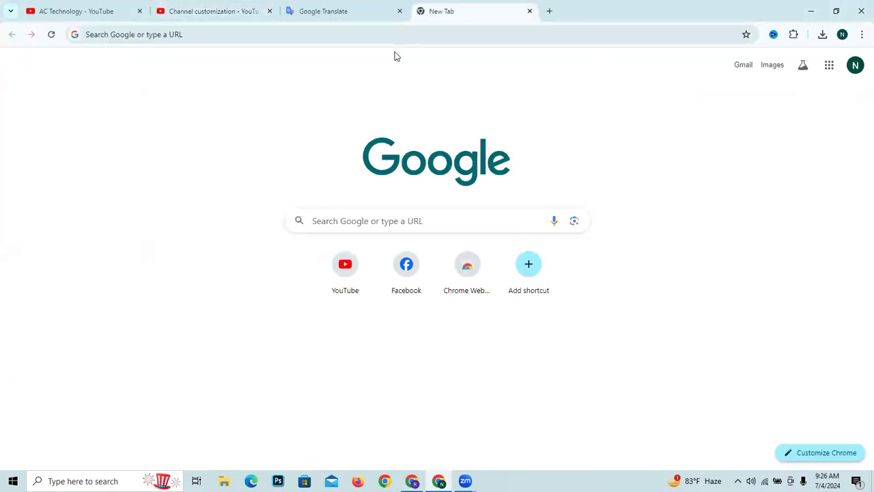
{"action": "left_click", "coordinate": [347, 38]}
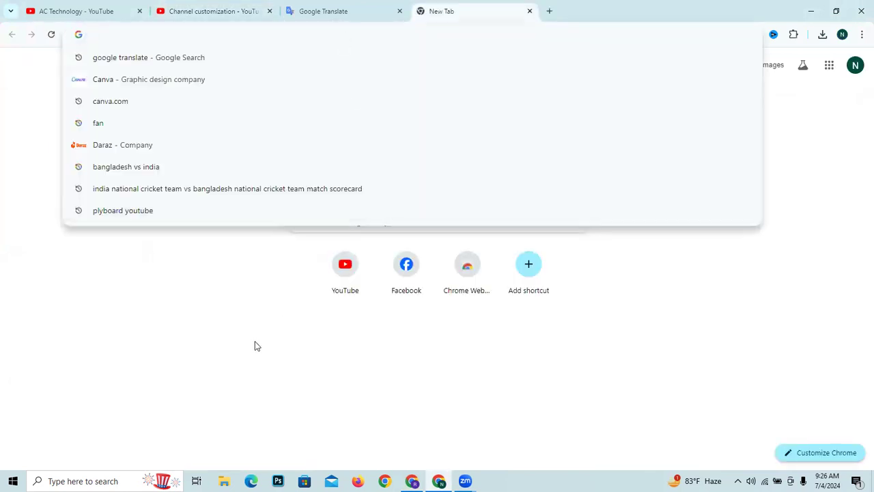
{"action": "left_click", "coordinate": [341, 369]}
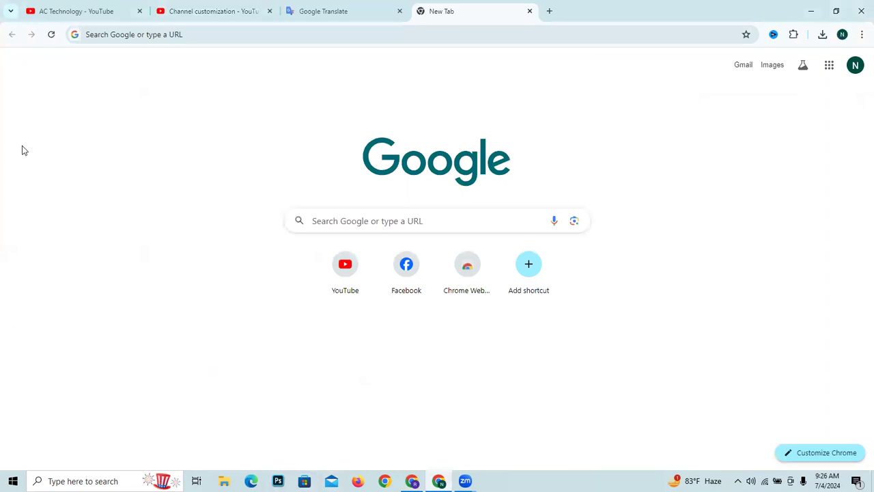
{"action": "left_click", "coordinate": [406, 270]}
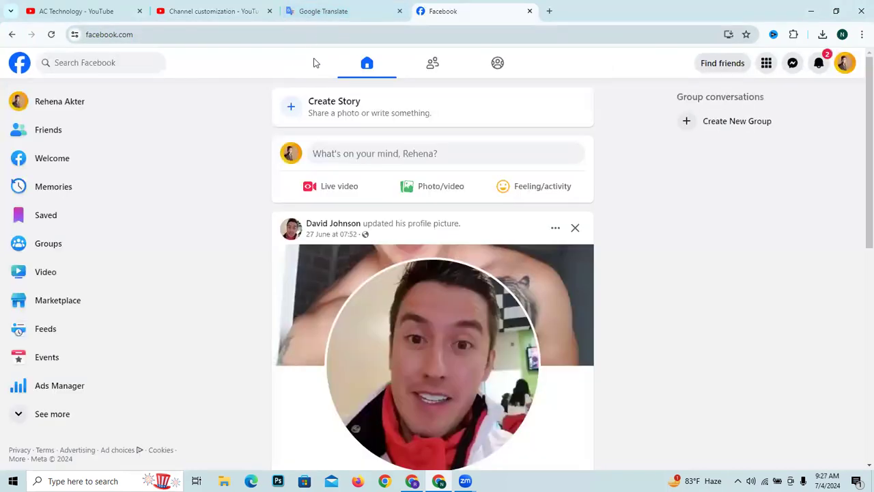
{"action": "scroll", "coordinate": [388, 170], "scroll_direction": "down", "scroll_amount": 3}
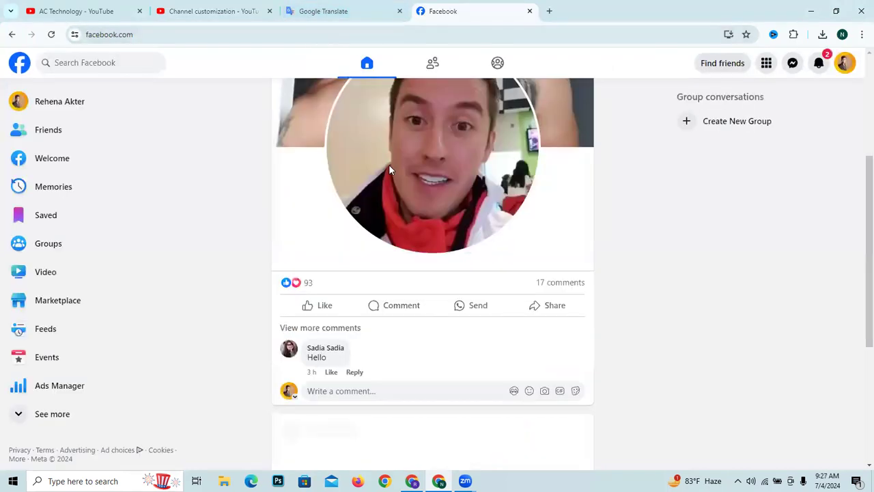
{"action": "left_click", "coordinate": [99, 105]}
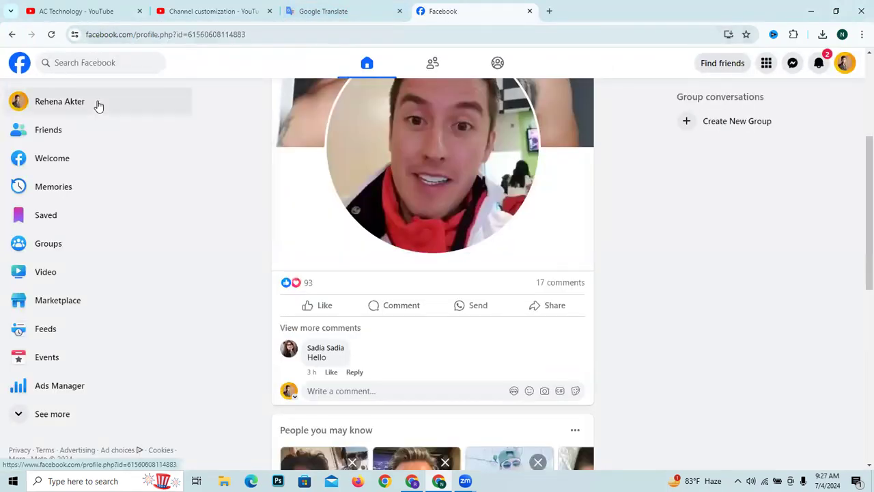
{"action": "left_click", "coordinate": [269, 35]}
{"action": "right_click", "coordinate": [270, 36]}
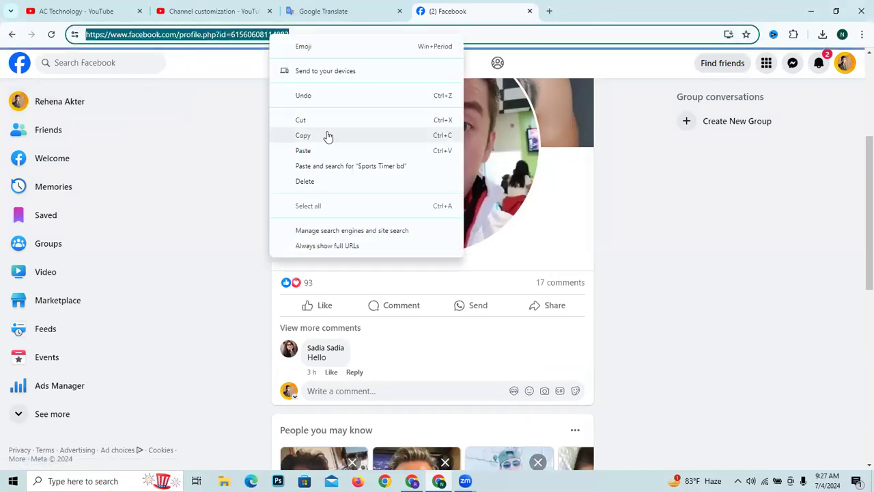
{"action": "left_click", "coordinate": [326, 137]}
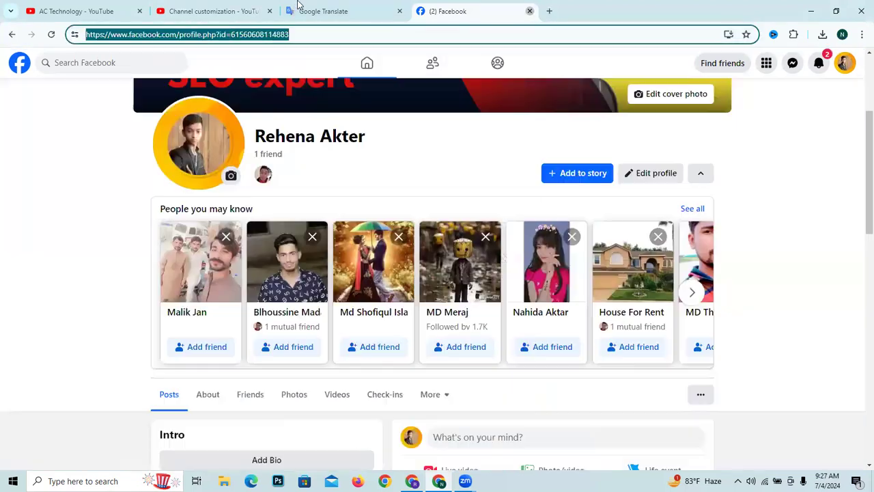
{"action": "key", "text": "ctrl+w"}
- Open the AC Technology channel's basic info and look over its description
{"action": "scroll", "coordinate": [371, 369], "scroll_direction": "down", "scroll_amount": 1}
{"action": "scroll", "coordinate": [363, 250], "scroll_direction": "up", "scroll_amount": 1}
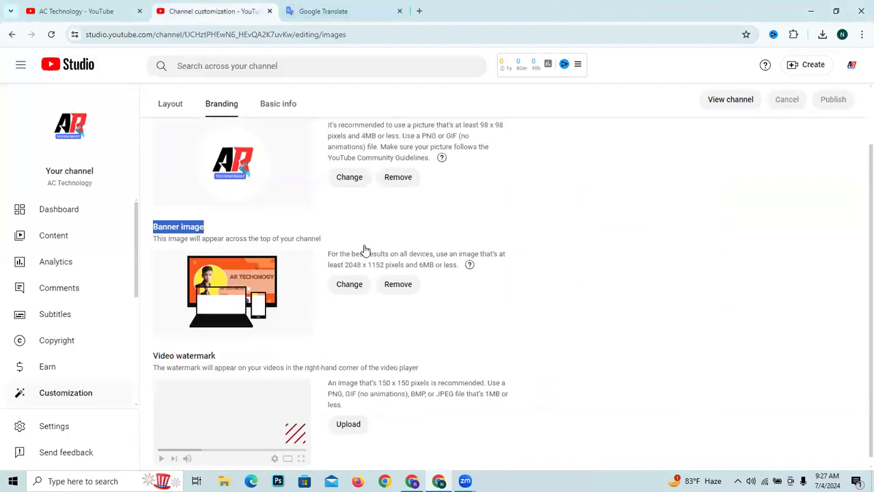
{"action": "left_click", "coordinate": [278, 133]}
{"action": "scroll", "coordinate": [355, 298], "scroll_direction": "down", "scroll_amount": 8}
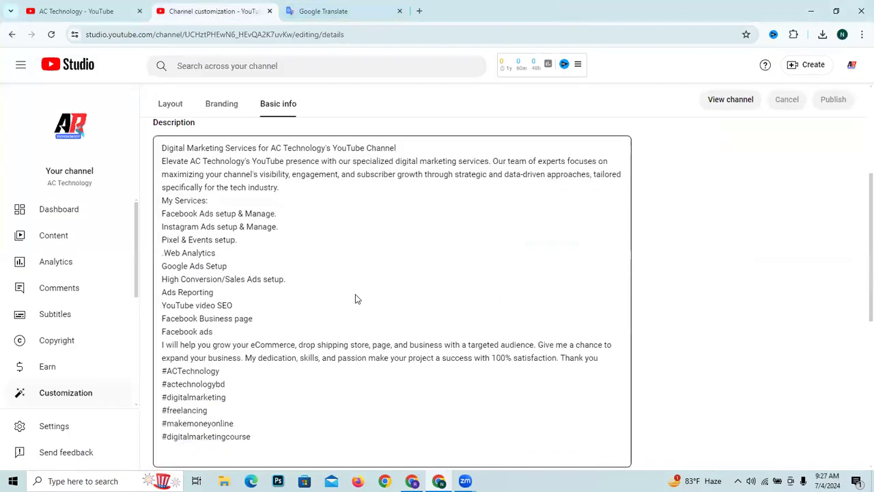
{"action": "scroll", "coordinate": [353, 299], "scroll_direction": "up", "scroll_amount": 4}
{"action": "left_click", "coordinate": [326, 9]}
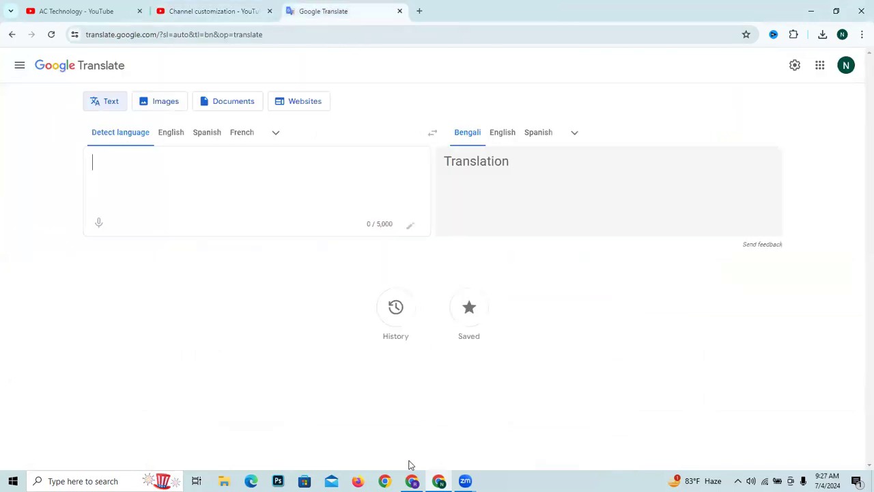
- Return to the Sports Timer channel customization and paste the copied Facebook profile address as the "facebook" link's URL
{"action": "left_click", "coordinate": [412, 481]}
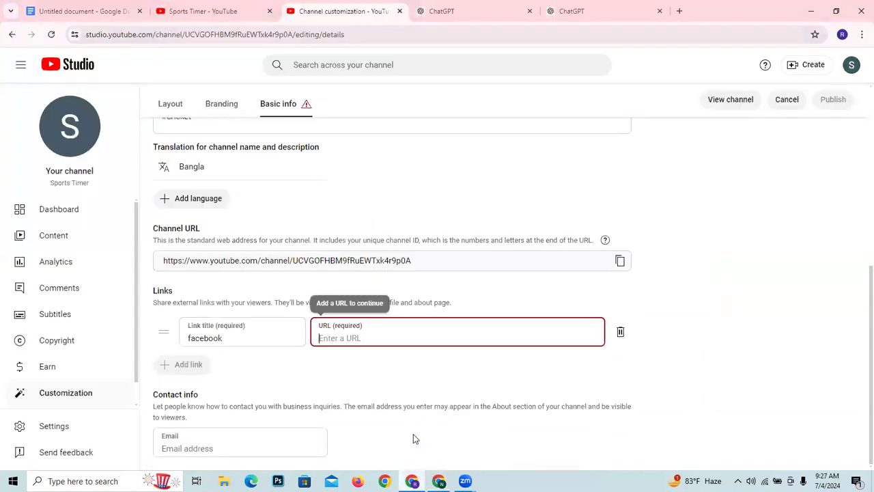
{"action": "right_click", "coordinate": [376, 335]}
{"action": "left_click", "coordinate": [365, 337]}
{"action": "right_click", "coordinate": [367, 337]}
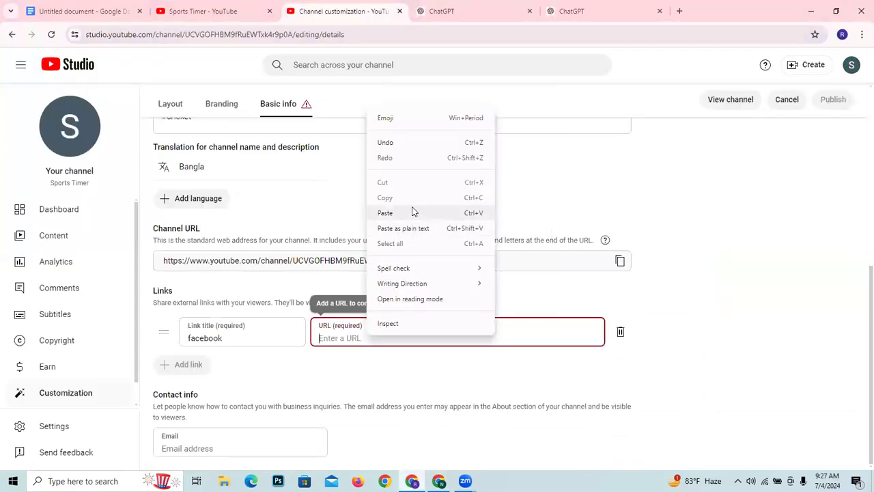
{"action": "left_click", "coordinate": [385, 212]}
- Examine the AC Technology channel's name, handle, description, hashtags, translation and links as an example of completed basic info
{"action": "left_click", "coordinate": [439, 481]}
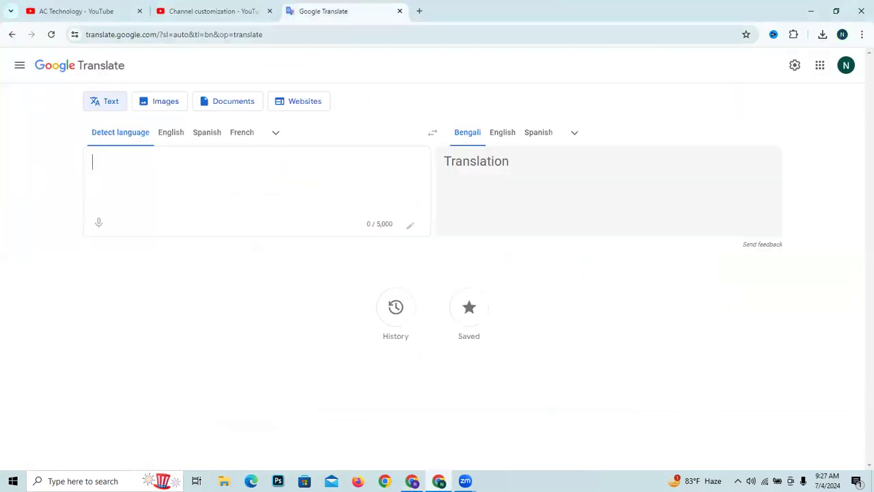
{"action": "left_click", "coordinate": [174, 8]}
{"action": "scroll", "coordinate": [345, 307], "scroll_direction": "up", "scroll_amount": 2}
{"action": "scroll", "coordinate": [241, 199], "scroll_direction": "down", "scroll_amount": 1}
{"action": "scroll", "coordinate": [241, 200], "scroll_direction": "up", "scroll_amount": 1}
{"action": "scroll", "coordinate": [226, 205], "scroll_direction": "down", "scroll_amount": 2}
{"action": "scroll", "coordinate": [205, 212], "scroll_direction": "up", "scroll_amount": 3}
{"action": "scroll", "coordinate": [192, 217], "scroll_direction": "down", "scroll_amount": 1}
{"action": "scroll", "coordinate": [192, 217], "scroll_direction": "up", "scroll_amount": 4}
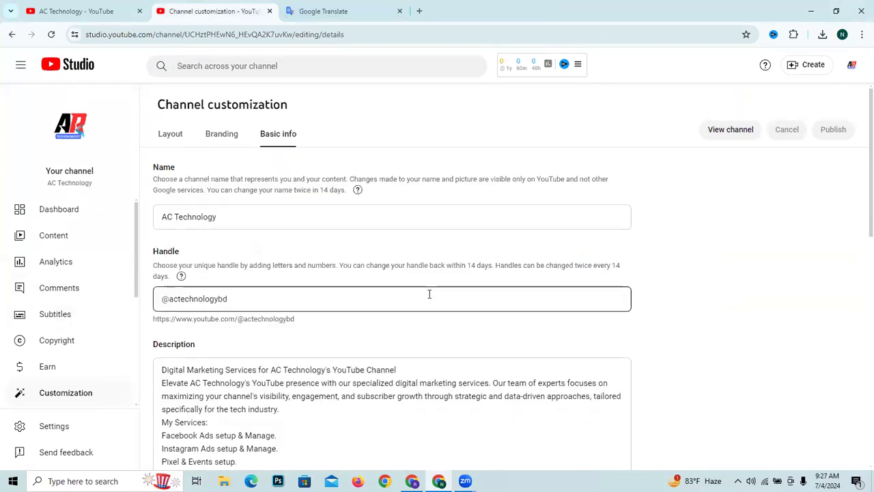
{"action": "scroll", "coordinate": [360, 295], "scroll_direction": "down", "scroll_amount": 2}
{"action": "scroll", "coordinate": [359, 295], "scroll_direction": "down", "scroll_amount": 3}
{"action": "scroll", "coordinate": [281, 224], "scroll_direction": "up", "scroll_amount": 1}
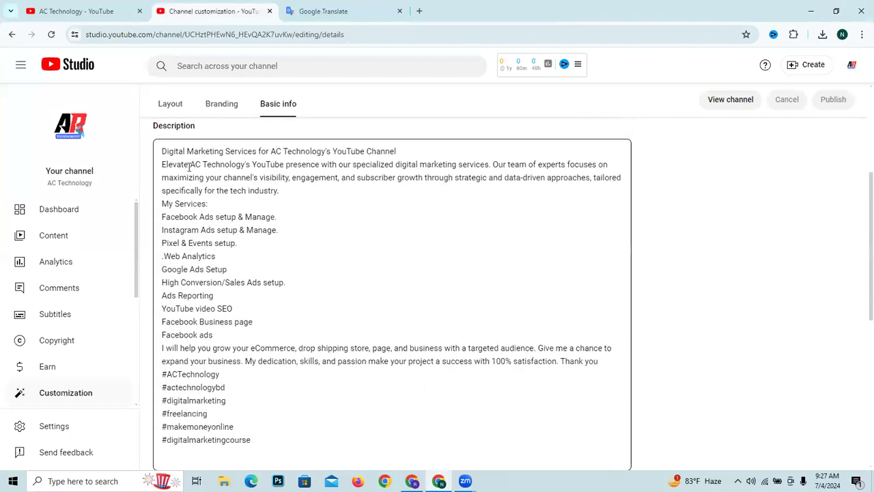
{"action": "left_click_drag", "start_coordinate": [166, 150], "coordinate": [298, 141]}
{"action": "left_click", "coordinate": [298, 141]}
{"action": "scroll", "coordinate": [305, 203], "scroll_direction": "up", "scroll_amount": 3}
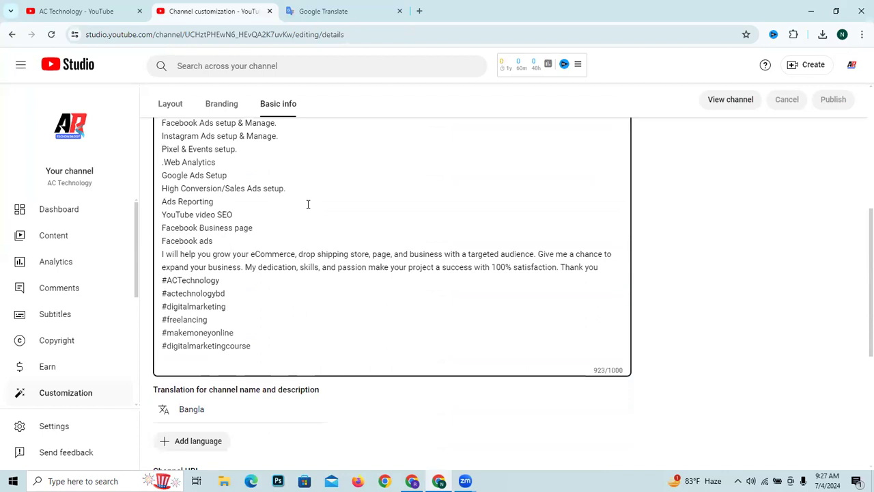
{"action": "scroll", "coordinate": [372, 255], "scroll_direction": "up", "scroll_amount": 1}
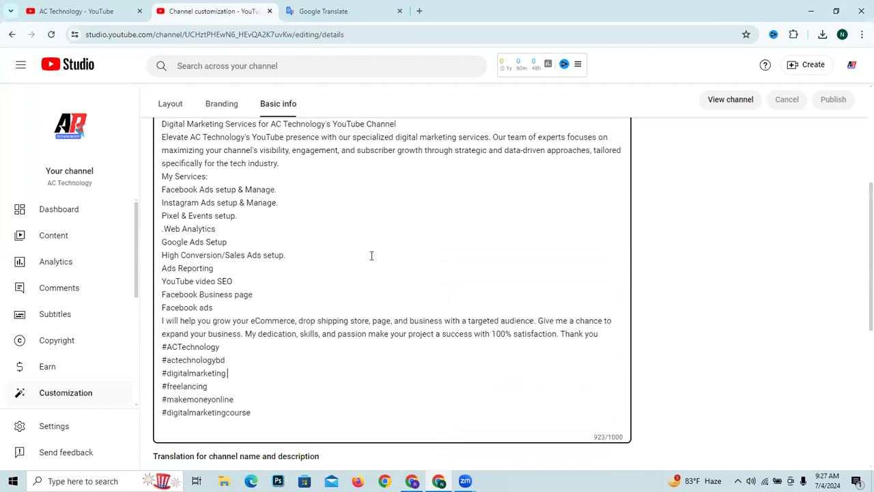
{"action": "scroll", "coordinate": [372, 255], "scroll_direction": "down", "scroll_amount": 6}
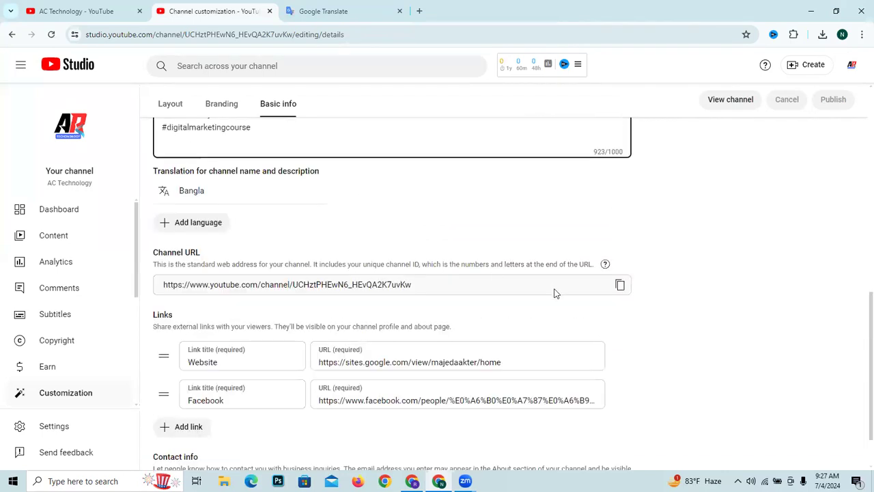
{"action": "scroll", "coordinate": [250, 319], "scroll_direction": "up", "scroll_amount": 7}
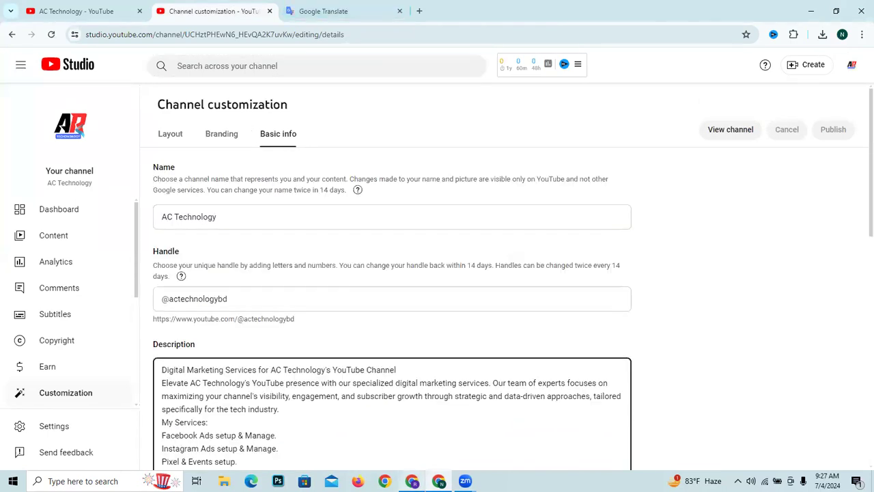
- Go back to the Sports Timer channel customization and add a second, empty link entry below "facebook"
{"action": "left_click", "coordinate": [412, 481]}
{"action": "left_click", "coordinate": [728, 295]}
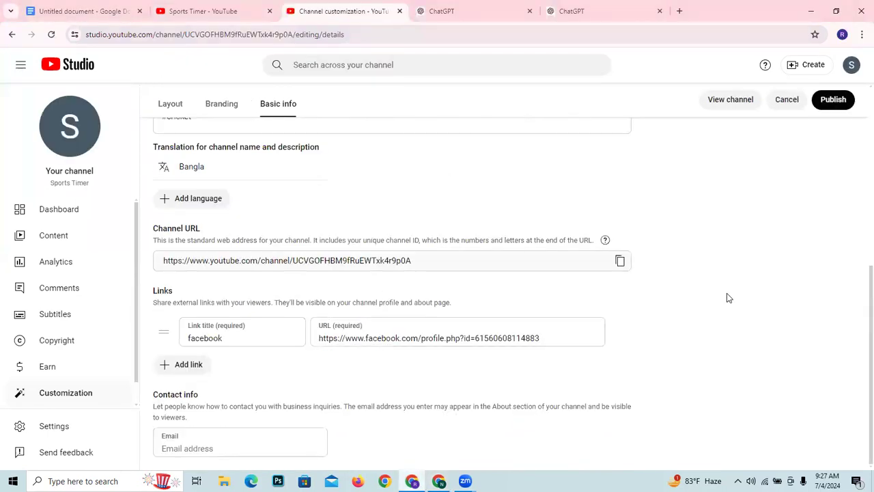
{"action": "left_click", "coordinate": [182, 366]}
{"action": "left_click", "coordinate": [176, 408]}
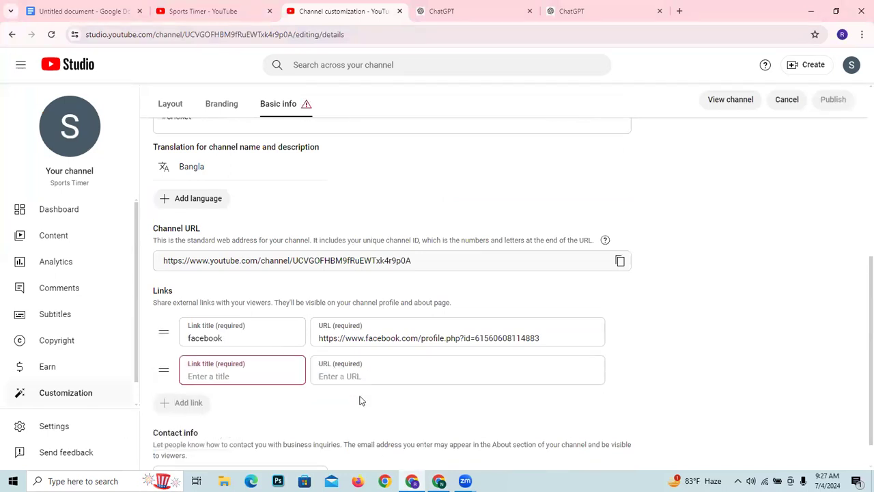
- Replace the empty second link entry with a new one titled "Website"
{"action": "left_click", "coordinate": [621, 372]}
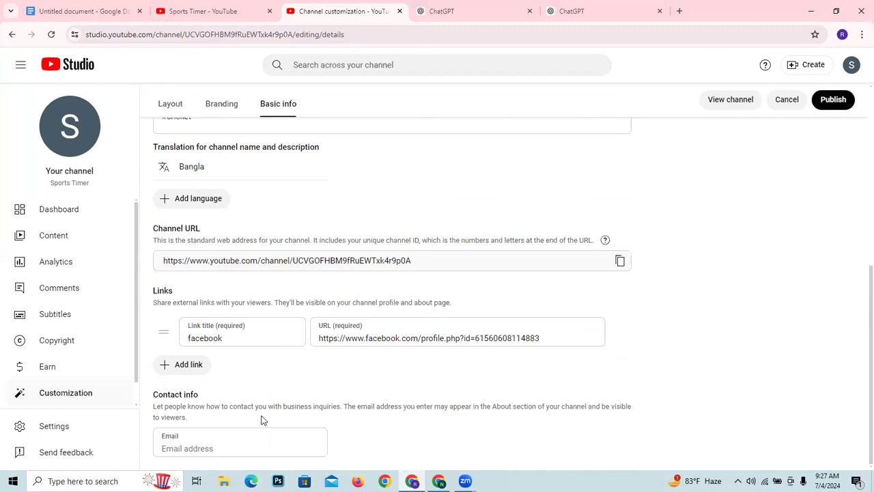
{"action": "left_click", "coordinate": [239, 442]}
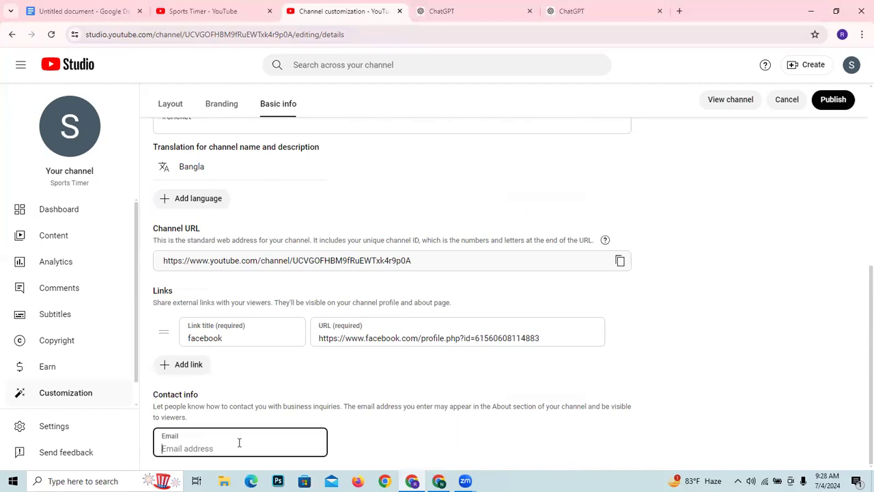
{"action": "left_click", "coordinate": [180, 365]}
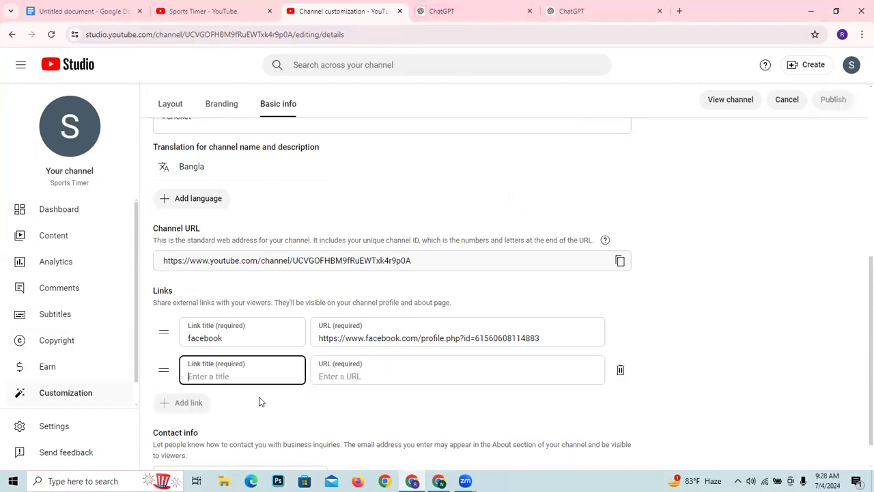
{"action": "type", "text": "Website"}
{"action": "left_click", "coordinate": [343, 375]}
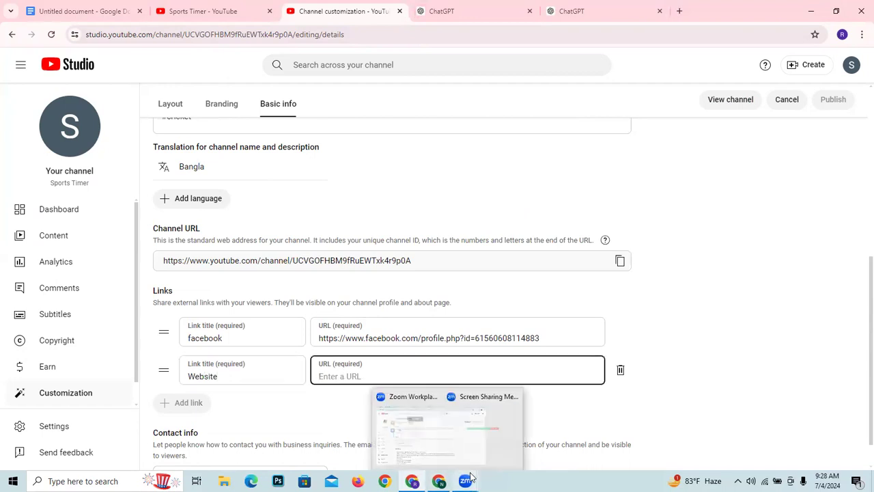
- Switch to the AC Technology browser window, copy the suggested Google Sites outsourcing home page address in a new tab, and close that tab
{"action": "mouse_move", "coordinate": [438, 480]}
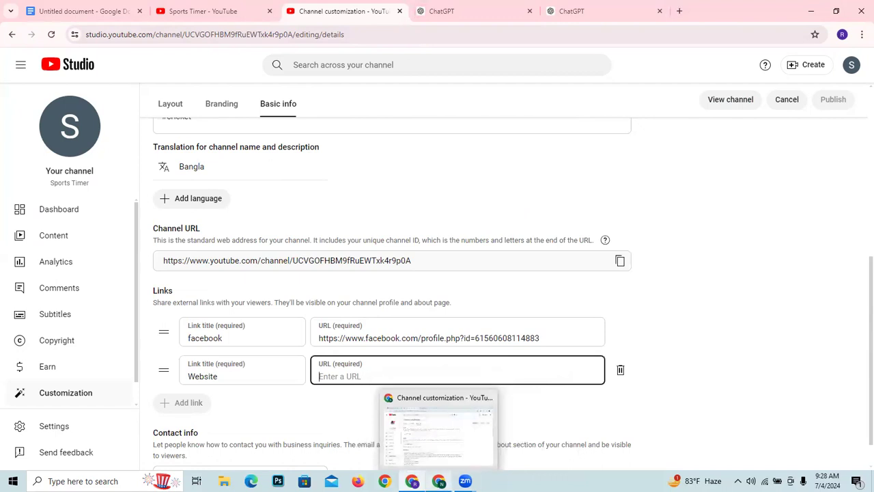
{"action": "left_click", "coordinate": [439, 481]}
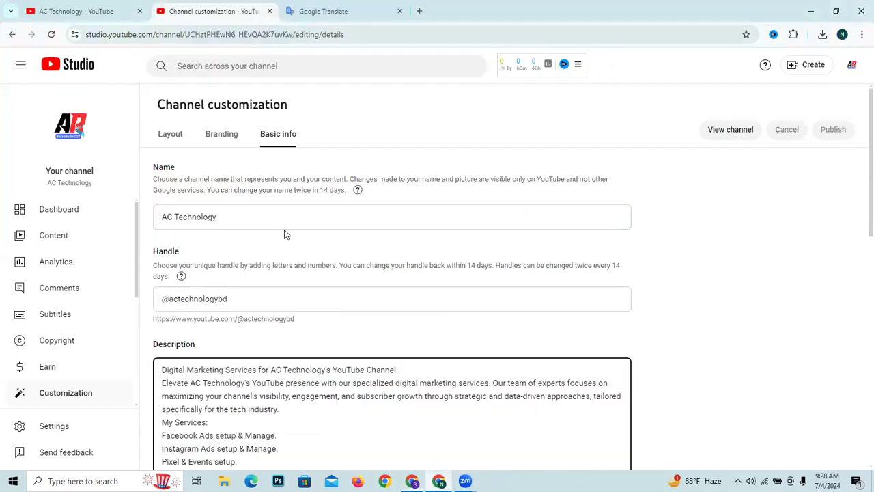
{"action": "left_click", "coordinate": [419, 10]}
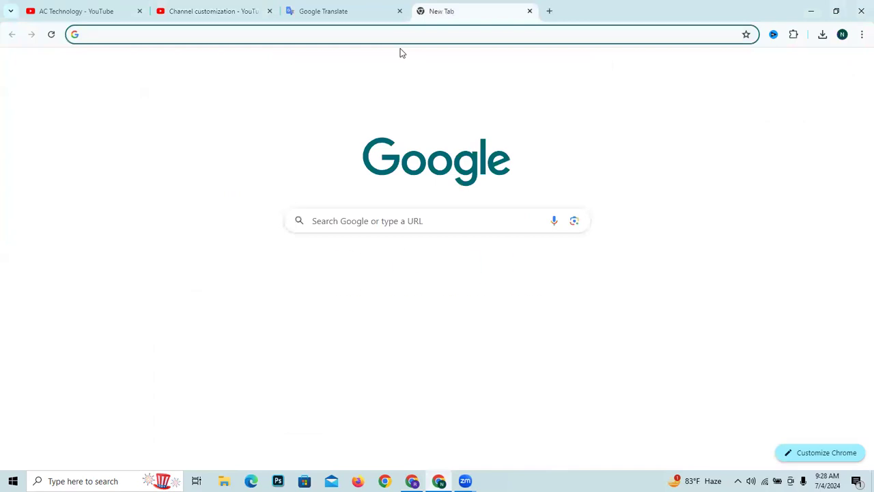
{"action": "type", "text": "h"}
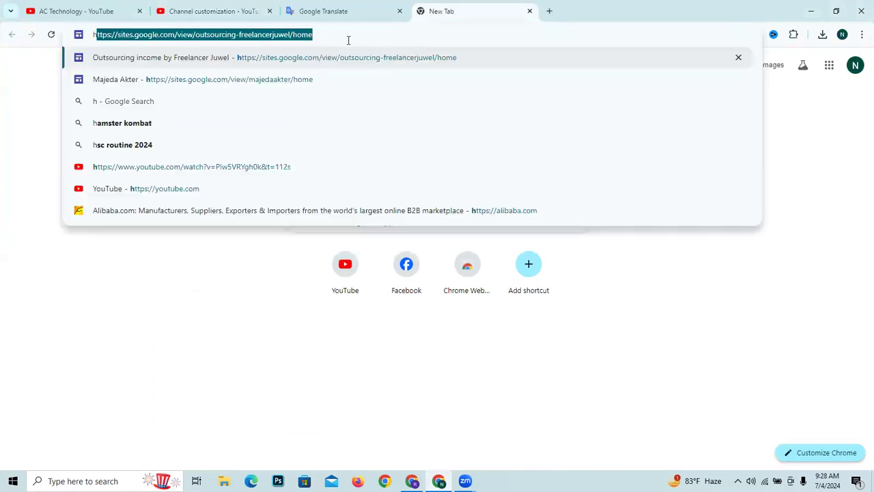
{"action": "triple_click", "coordinate": [347, 38]}
{"action": "double_click", "coordinate": [347, 39]}
{"action": "double_click", "coordinate": [338, 35]}
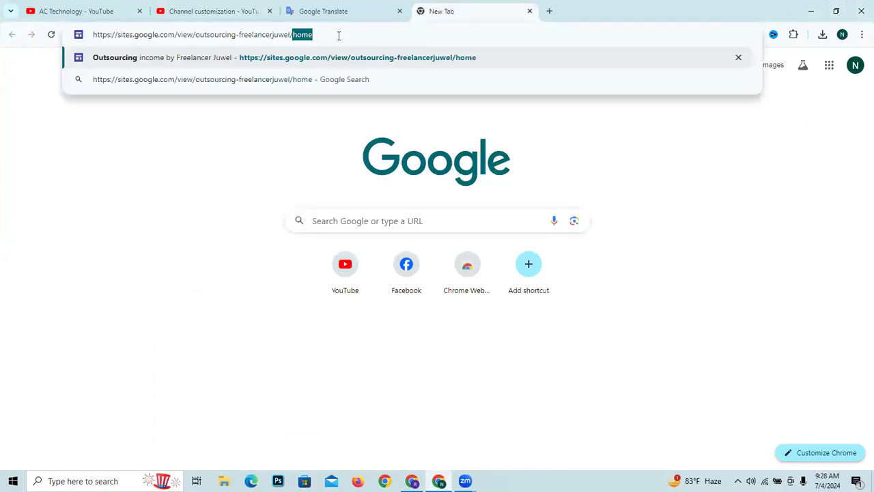
{"action": "left_click", "coordinate": [338, 36]}
{"action": "right_click", "coordinate": [307, 36]}
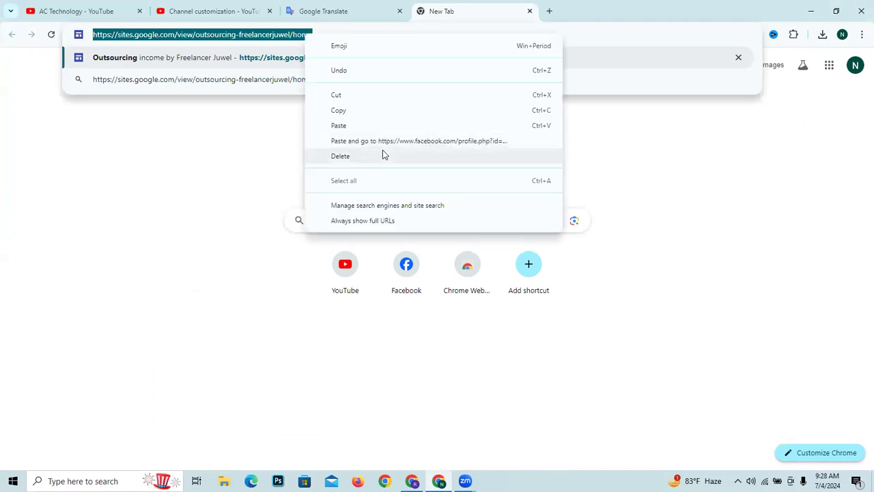
{"action": "left_click", "coordinate": [383, 106]}
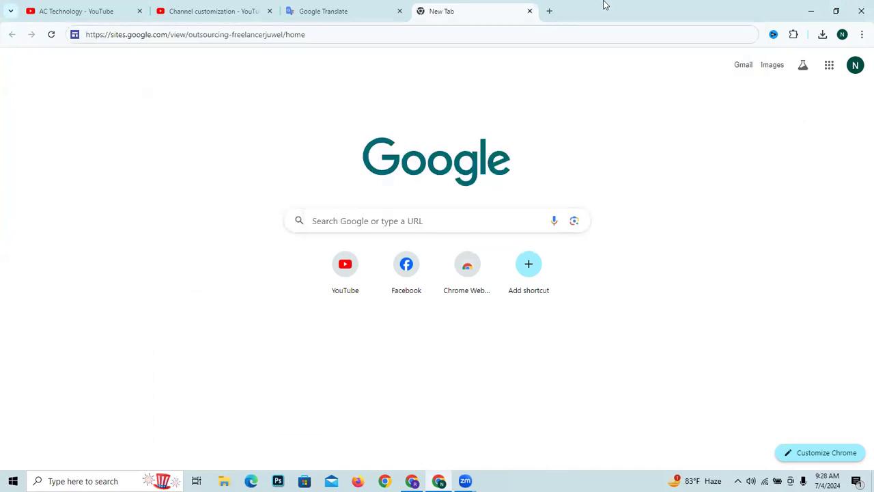
{"action": "left_click", "coordinate": [531, 13]}
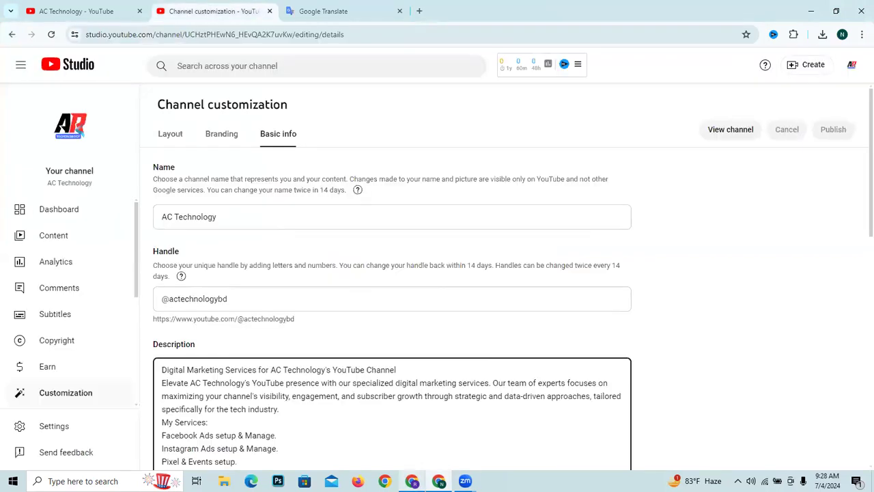
- Return to the Sports Timer channel customization and paste the copied Google Sites address as the "Website" link's URL
{"action": "mouse_move", "coordinate": [412, 481]}
{"action": "left_click", "coordinate": [413, 437]}
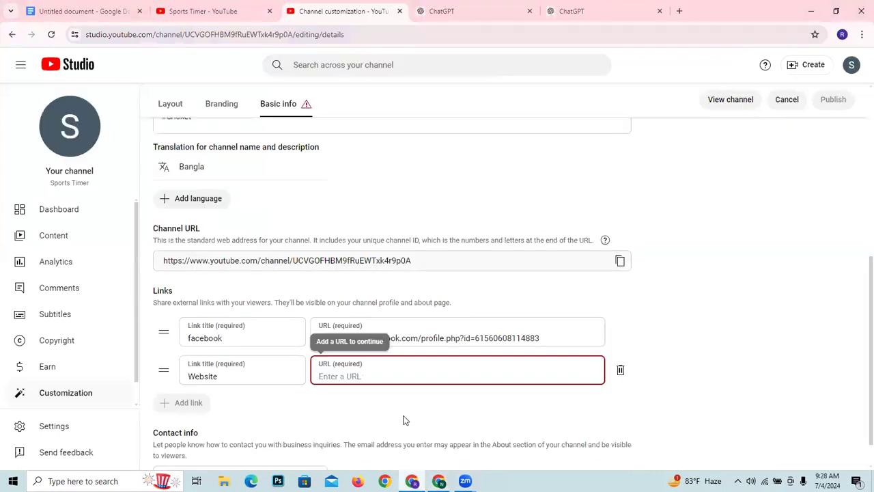
{"action": "right_click", "coordinate": [398, 374]}
{"action": "left_click", "coordinate": [441, 252]}
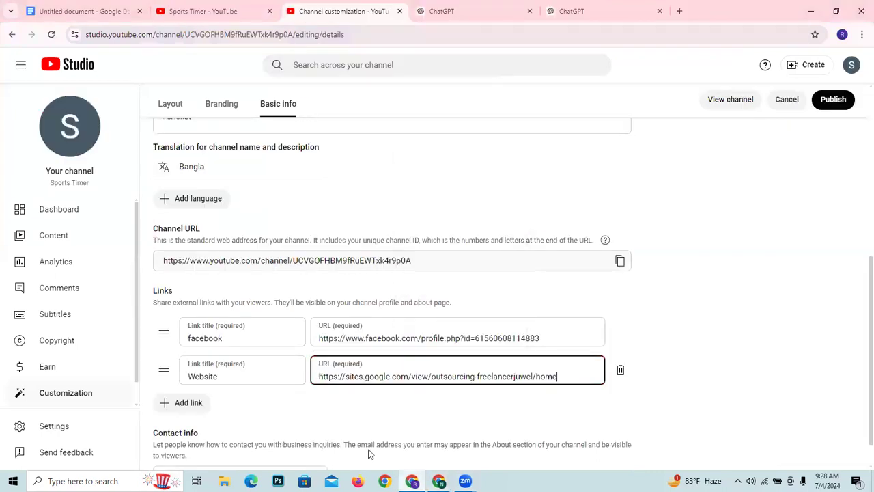
- Copy the signed-in Google account's email address from the account details in a new browser tab
{"action": "scroll", "coordinate": [371, 430], "scroll_direction": "down", "scroll_amount": 1}
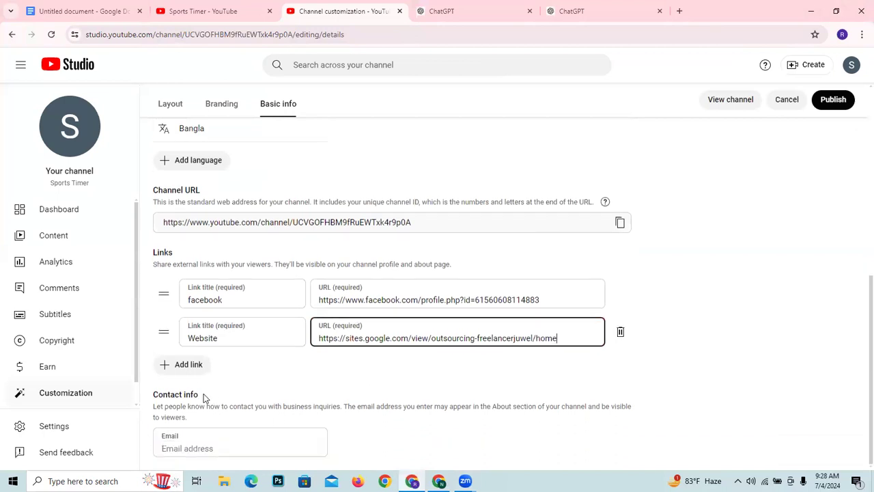
{"action": "left_click", "coordinate": [209, 445]}
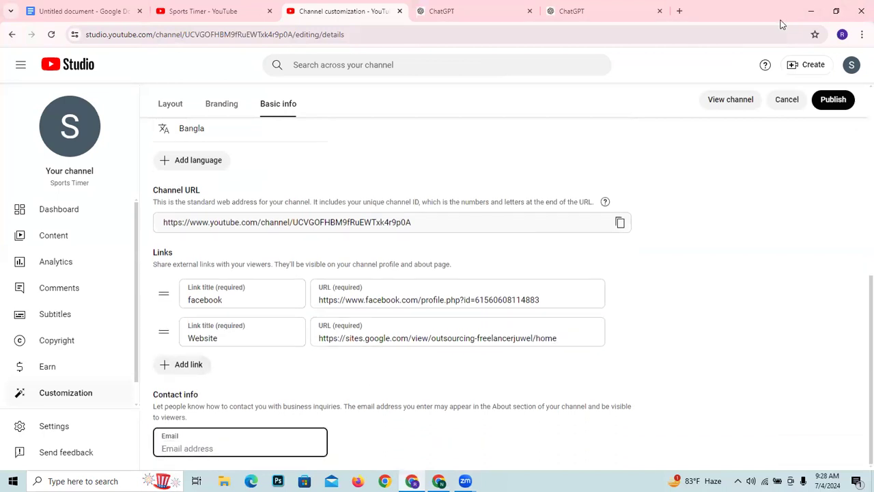
{"action": "left_click", "coordinate": [680, 9]}
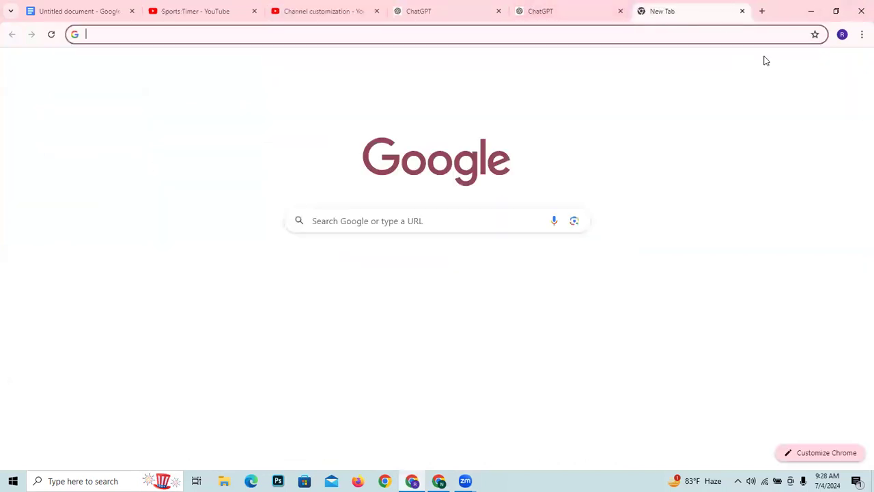
{"action": "left_click", "coordinate": [855, 70]}
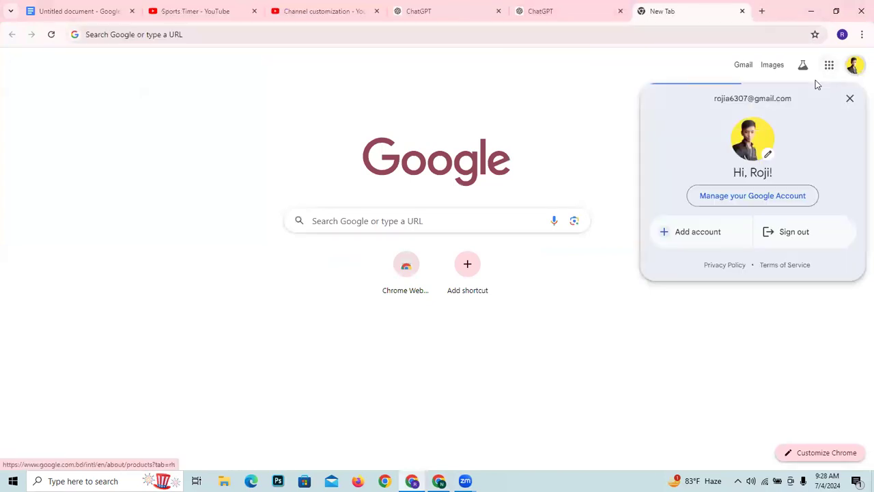
{"action": "triple_click", "coordinate": [758, 99]}
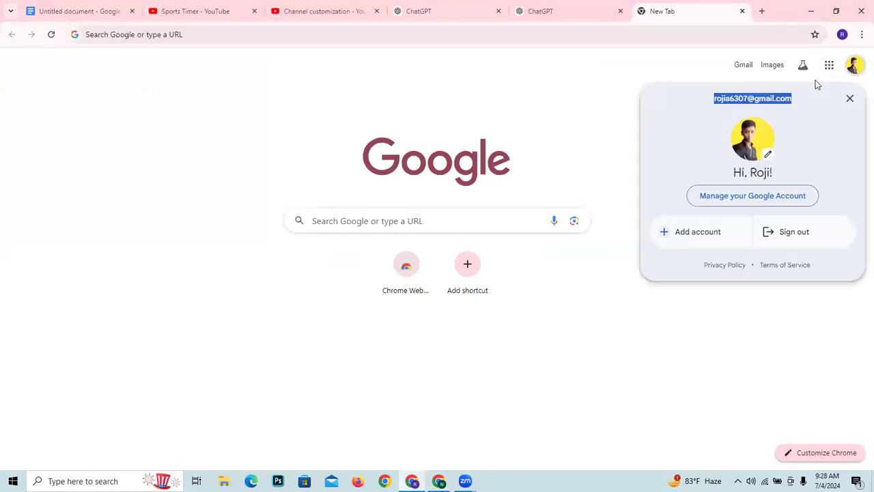
{"action": "right_click", "coordinate": [748, 99]}
{"action": "left_click", "coordinate": [701, 105]}
- Paste the copied email address as the contact email in the Sports Timer channel's basic info and review the completed fields
{"action": "left_click", "coordinate": [321, 11]}
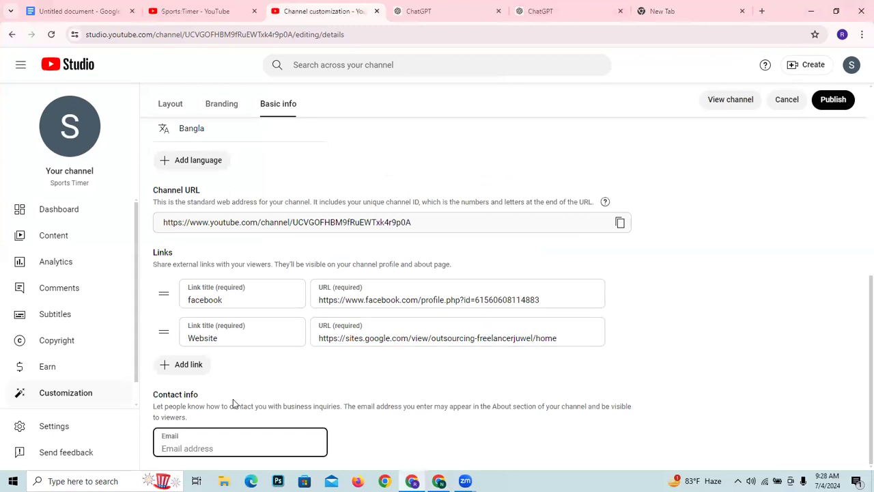
{"action": "right_click", "coordinate": [250, 446]}
{"action": "left_click", "coordinate": [289, 328]}
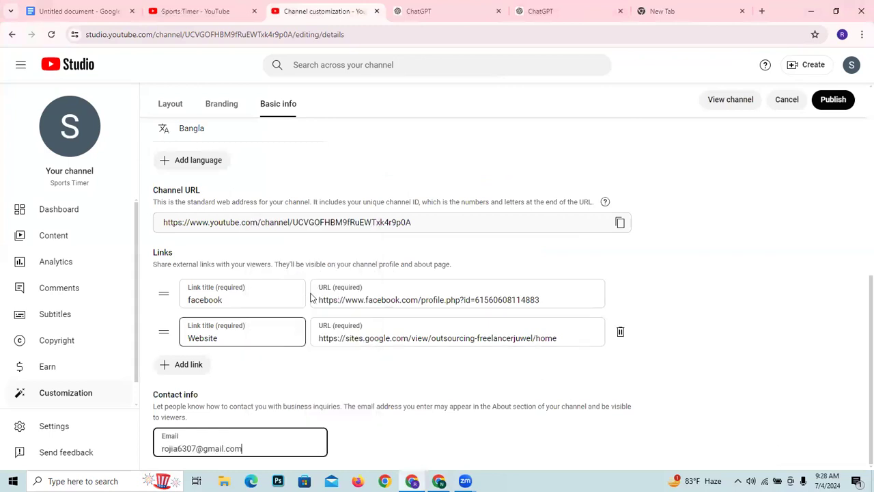
{"action": "scroll", "coordinate": [394, 344], "scroll_direction": "up", "scroll_amount": 2}
{"action": "scroll", "coordinate": [393, 345], "scroll_direction": "up", "scroll_amount": 3}
{"action": "scroll", "coordinate": [394, 344], "scroll_direction": "down", "scroll_amount": 3}
{"action": "scroll", "coordinate": [394, 344], "scroll_direction": "up", "scroll_amount": 3}
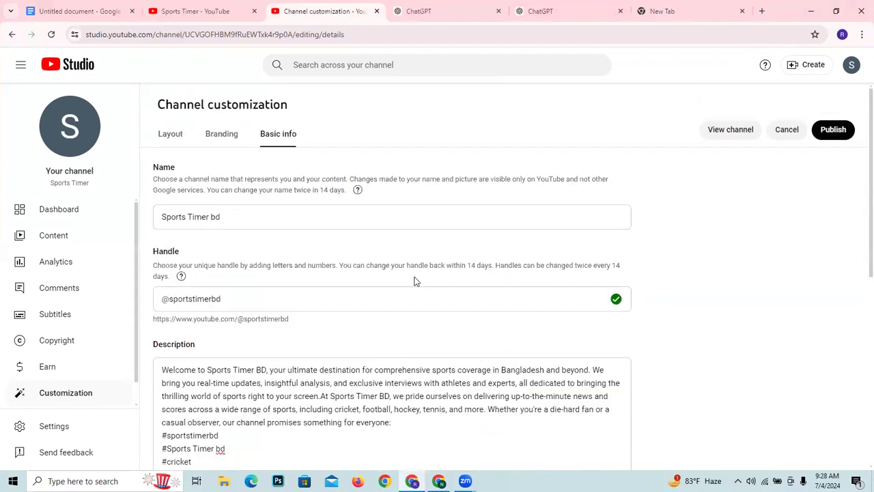
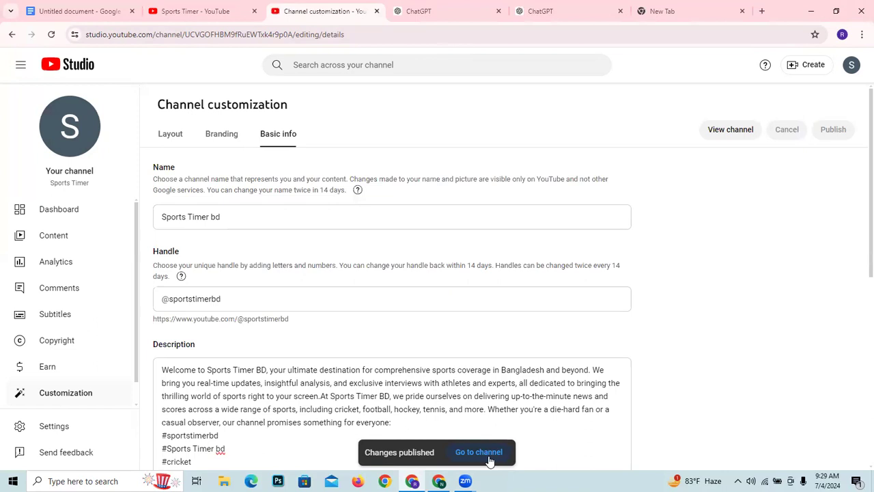
- Close the channel customization, blank, both ChatGPT and Sports Timer tabs, keep the untitled document open, and open a new tab
{"action": "left_click", "coordinate": [216, 135]}
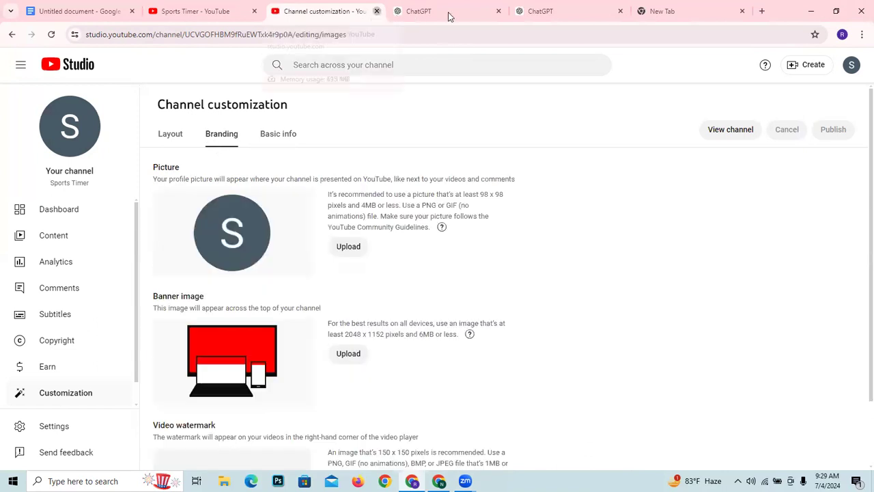
{"action": "left_click", "coordinate": [377, 12]}
{"action": "left_click", "coordinate": [619, 13]}
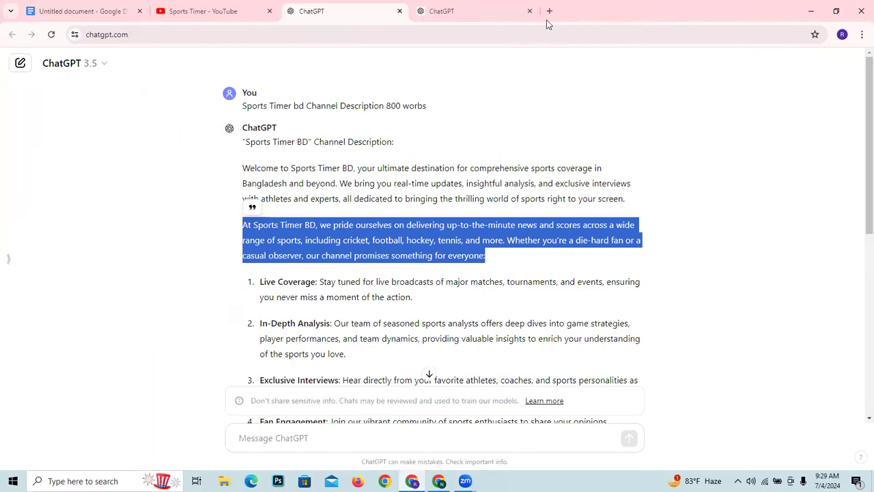
{"action": "left_click", "coordinate": [478, 12]}
{"action": "left_click", "coordinate": [355, 11]}
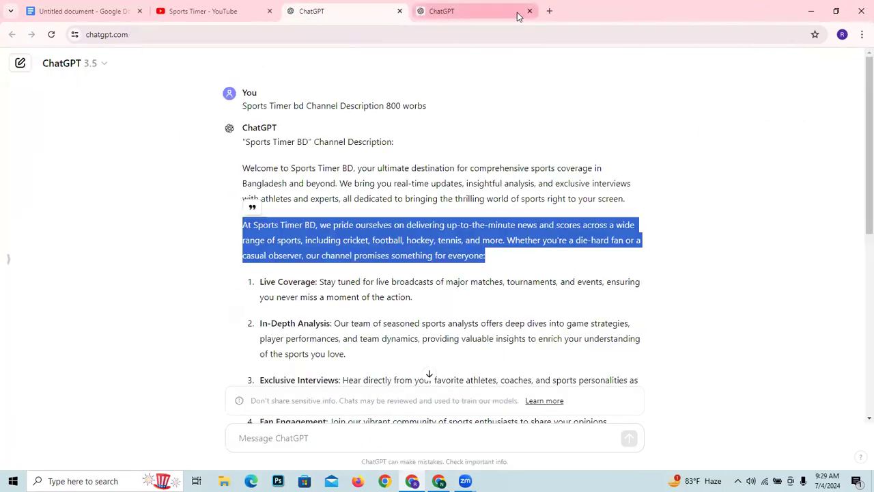
{"action": "left_click", "coordinate": [529, 11]}
{"action": "left_click", "coordinate": [399, 11]}
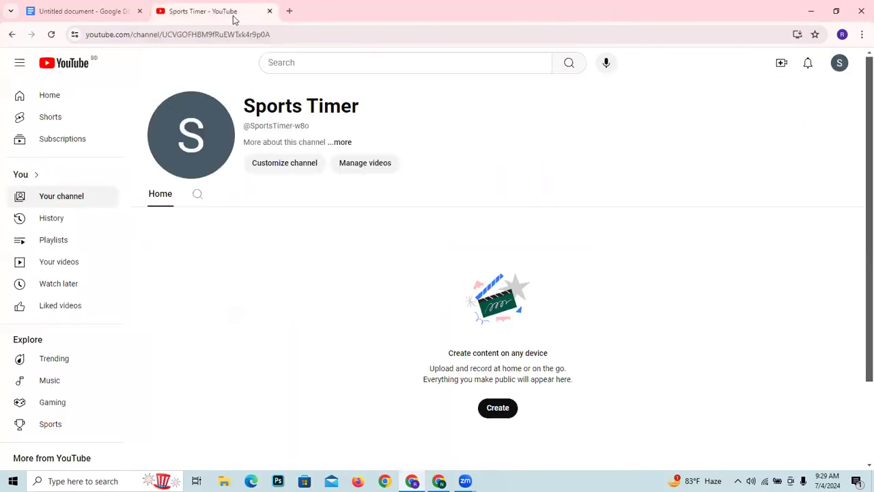
{"action": "left_click", "coordinate": [270, 11]}
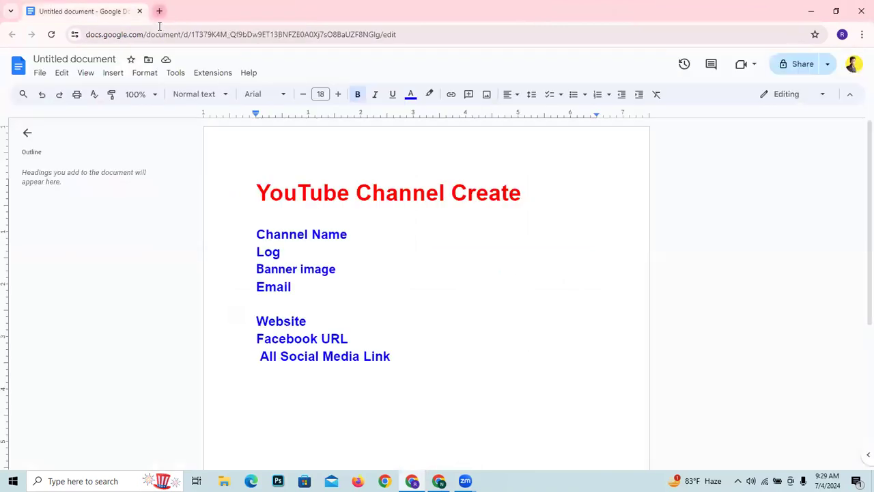
{"action": "left_click", "coordinate": [158, 11]}
{"action": "type", "text": "y"}
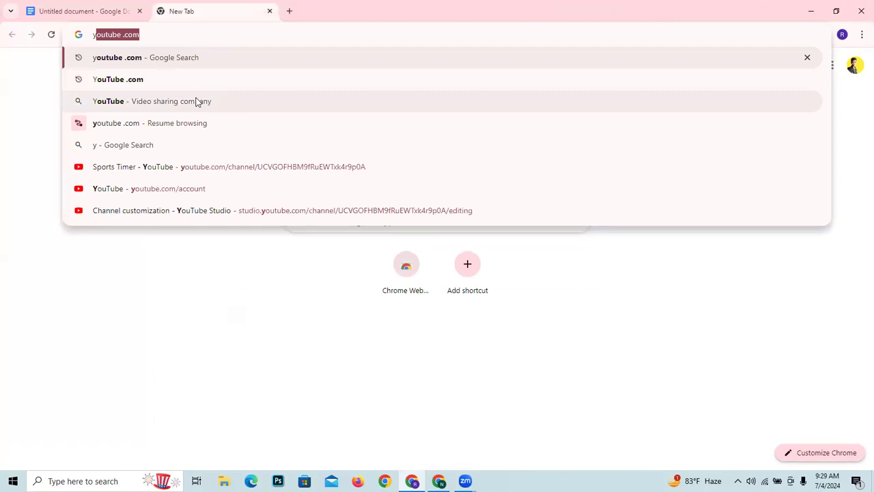
{"action": "left_click", "coordinate": [218, 191]}
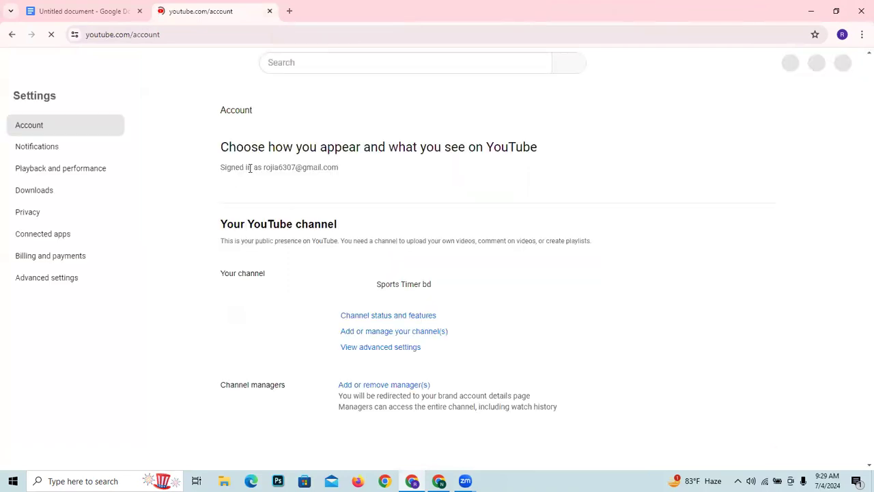
{"action": "left_click", "coordinate": [12, 34]}
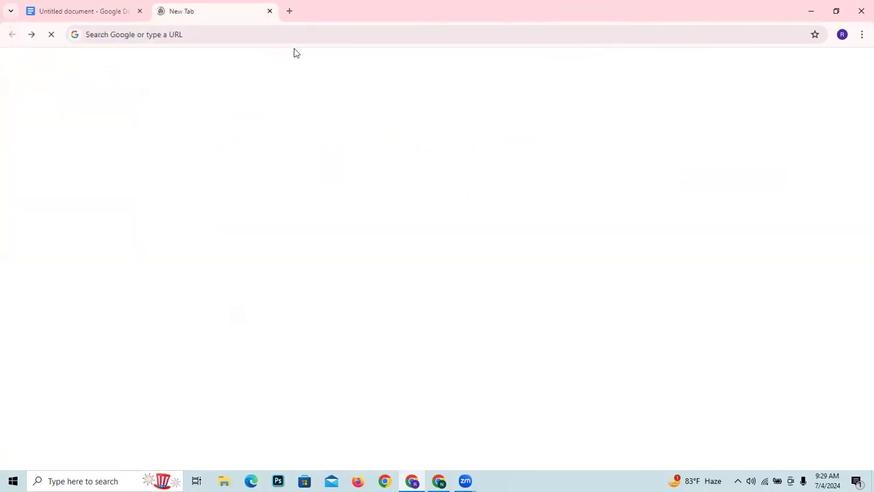
- Search Google for "youtube .com" and open the YouTube home page from the results
{"action": "left_click", "coordinate": [253, 31]}
{"action": "type", "text": "y"}
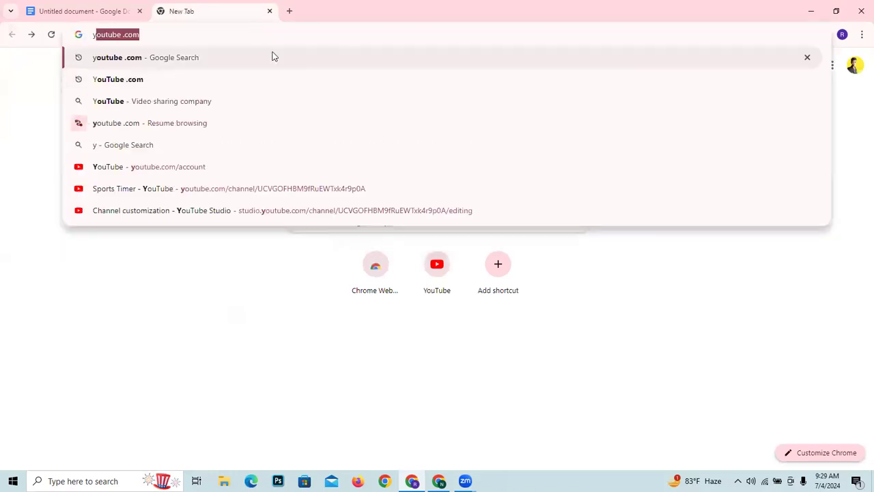
{"action": "left_click", "coordinate": [272, 56]}
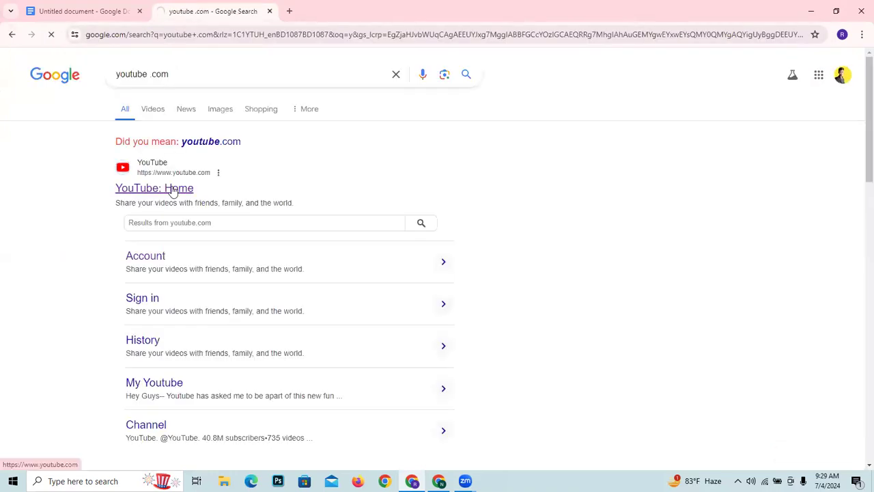
{"action": "left_click", "coordinate": [173, 190]}
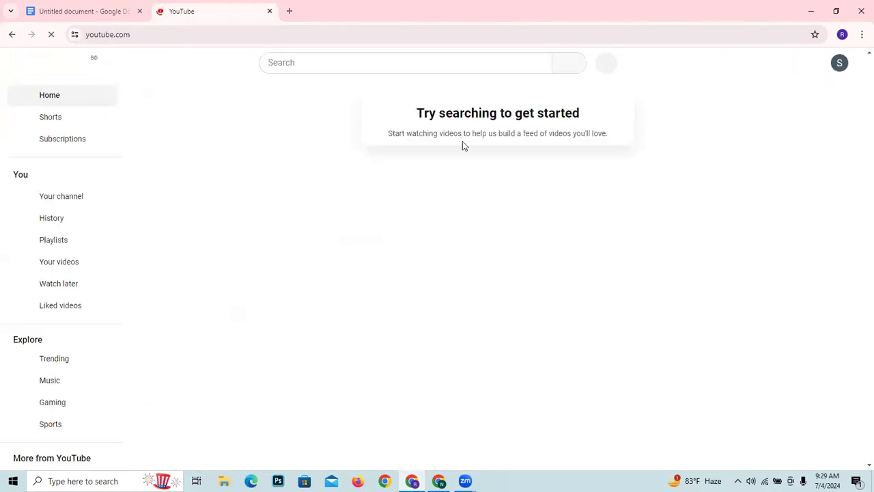
- Open the signed-in account's Sports Timer bd channel page from the YouTube home page
{"action": "left_click", "coordinate": [846, 71]}
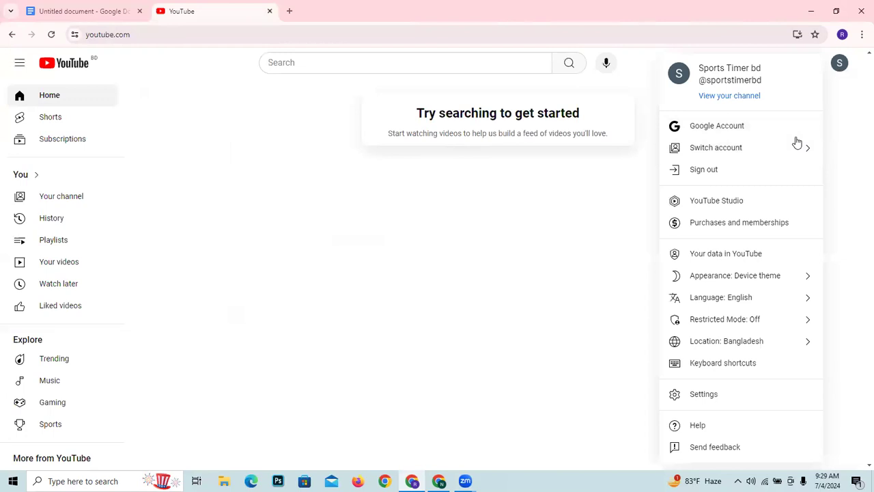
{"action": "key", "text": "alt+Left"}
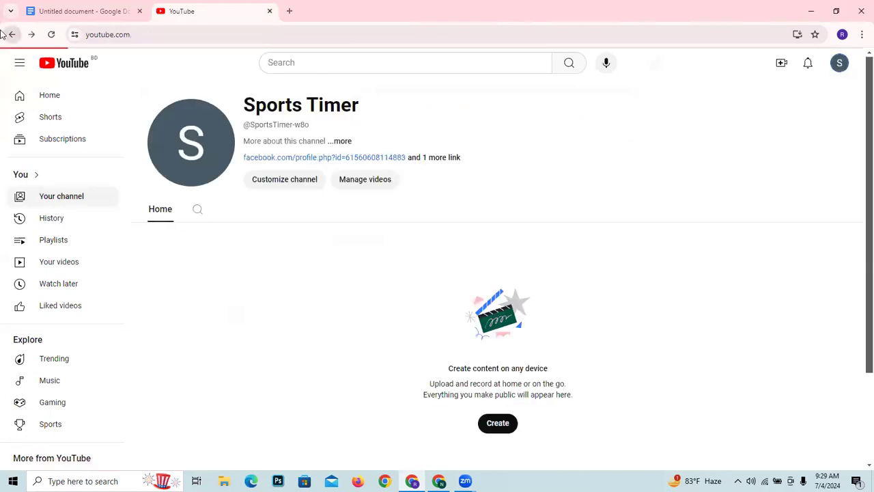
{"action": "left_click", "coordinate": [842, 64]}
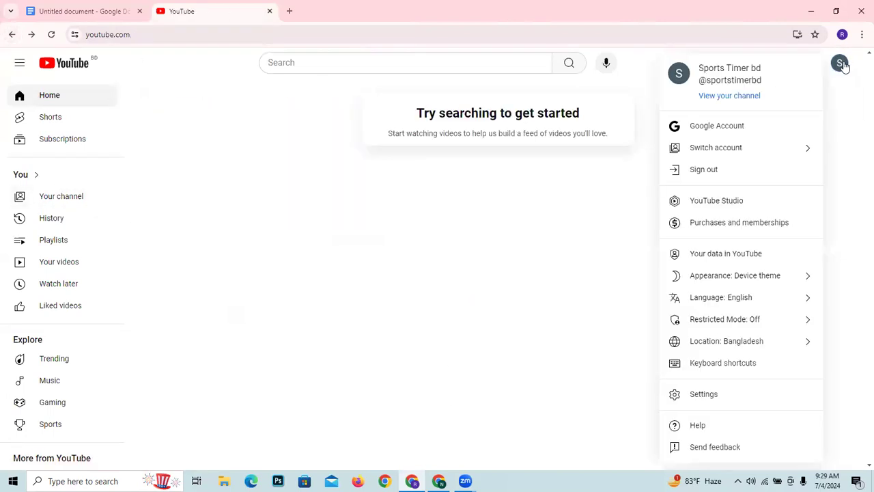
{"action": "left_click", "coordinate": [729, 96]}
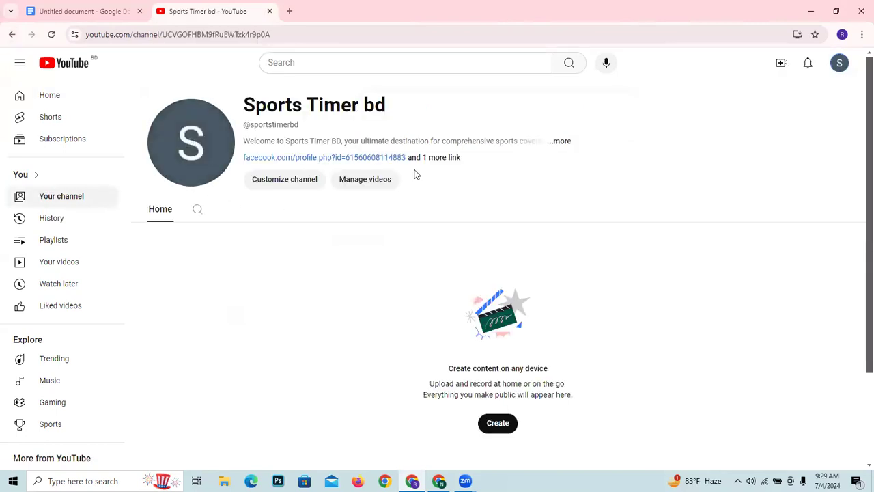
- Open channel customization in a separate tab, return to the Sports Timer bd channel page, and review its full About details
{"action": "left_click", "coordinate": [306, 180]}
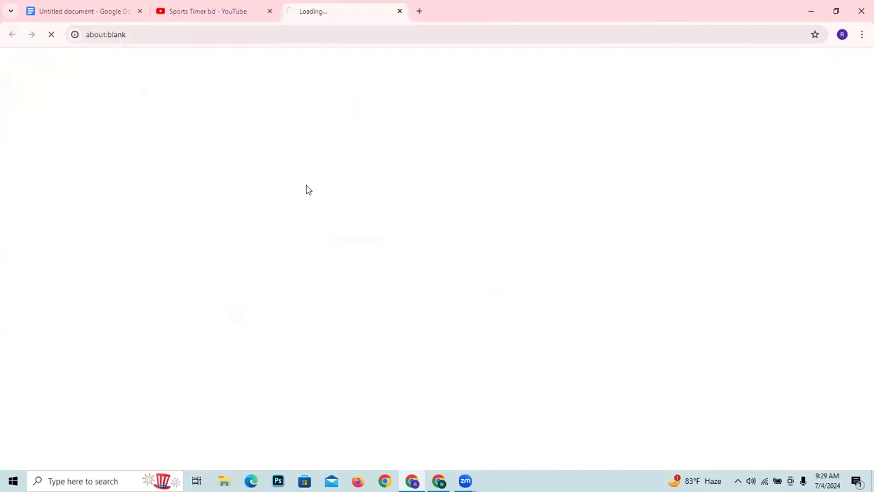
{"action": "left_click", "coordinate": [240, 14]}
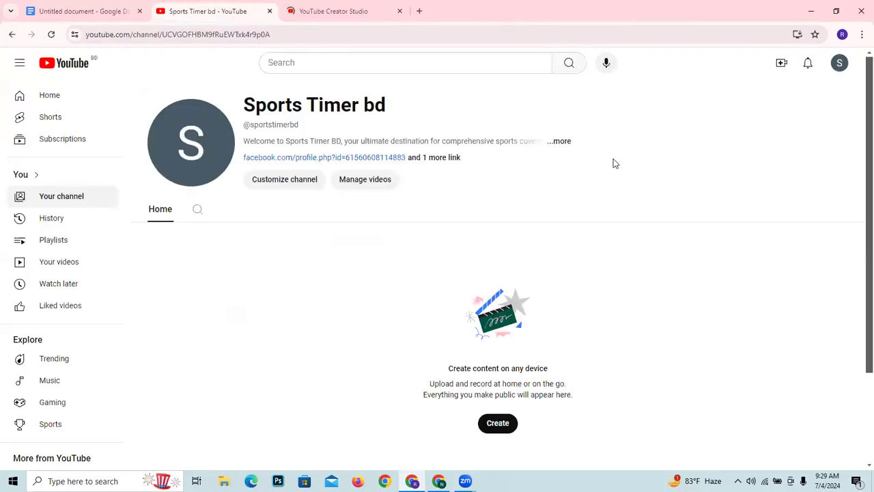
{"action": "left_click", "coordinate": [452, 158]}
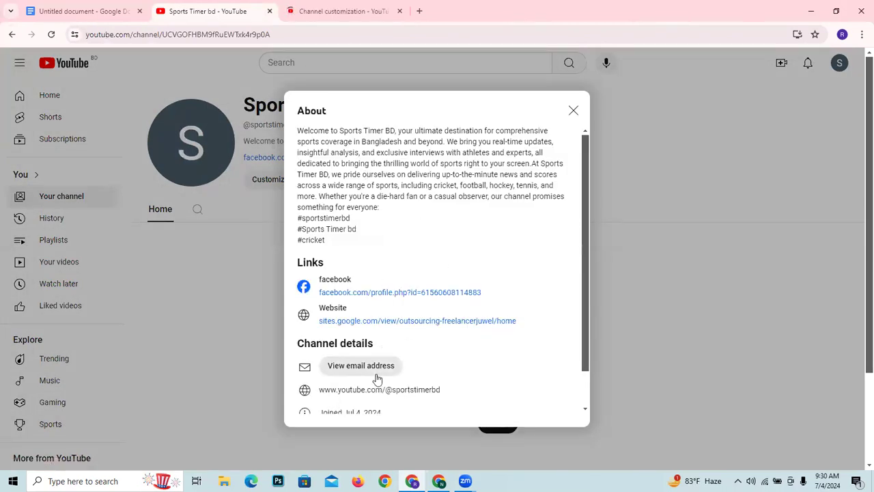
{"action": "scroll", "coordinate": [297, 377], "scroll_direction": "down", "scroll_amount": 1}
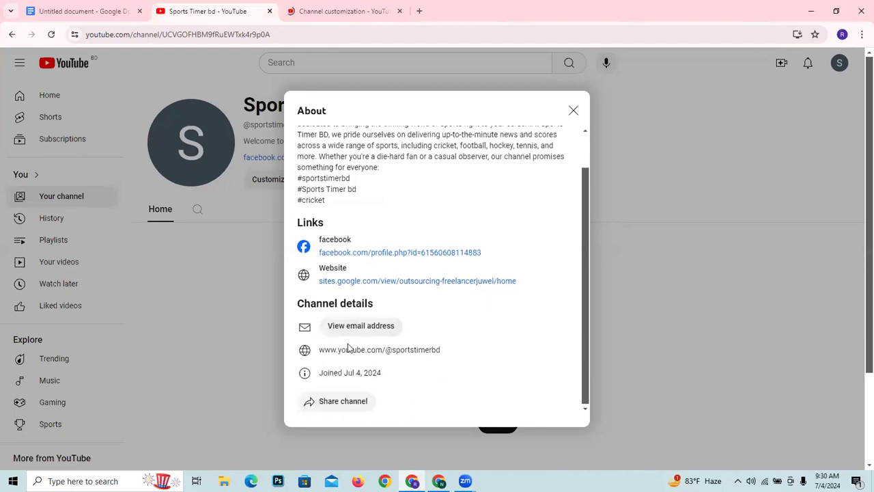
{"action": "scroll", "coordinate": [419, 336], "scroll_direction": "up", "scroll_amount": 1}
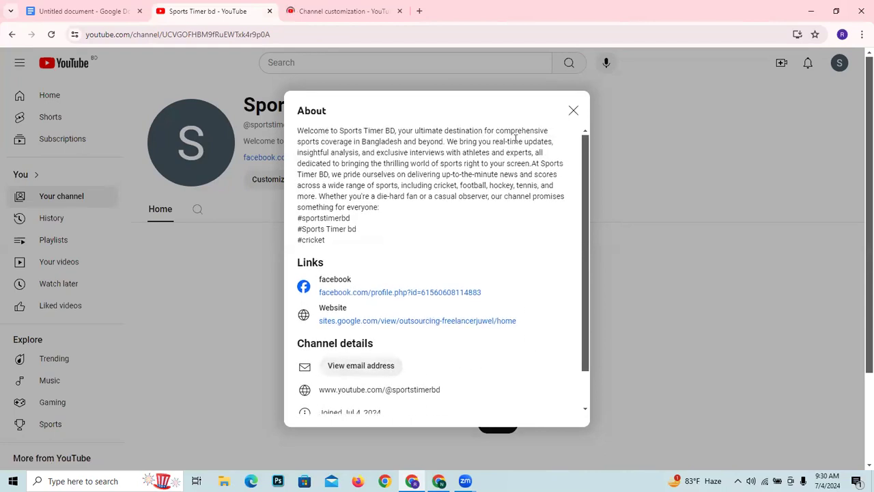
{"action": "left_click", "coordinate": [574, 110]}
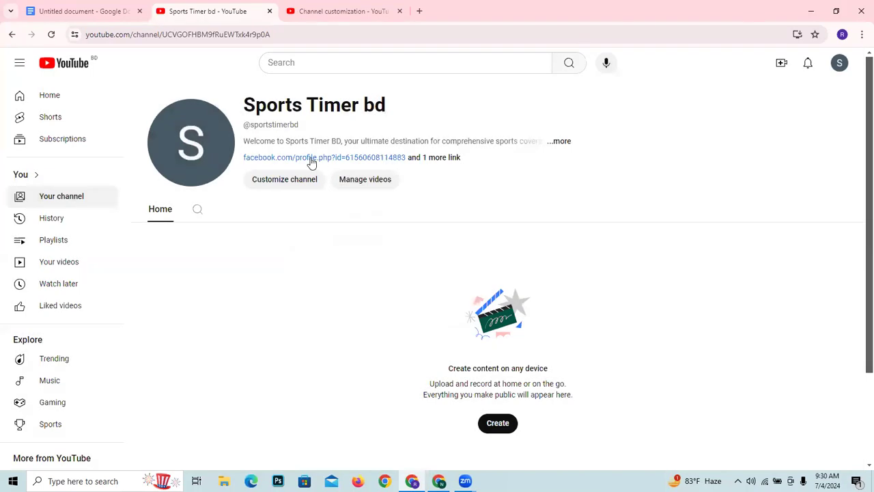
- Show the Sports Timer bd branding settings, dismissing the dark theme notice, and bring up the profile picture file selection before cancelling it
{"action": "left_click", "coordinate": [315, 182]}
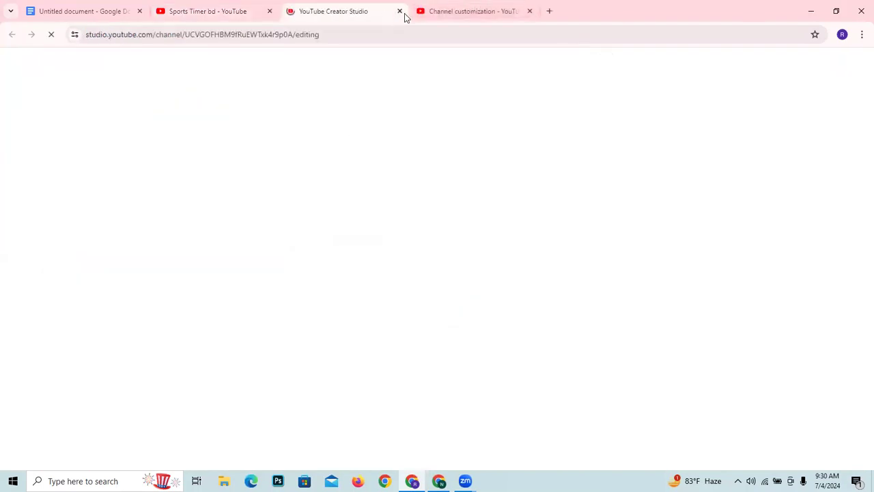
{"action": "left_click", "coordinate": [399, 13]}
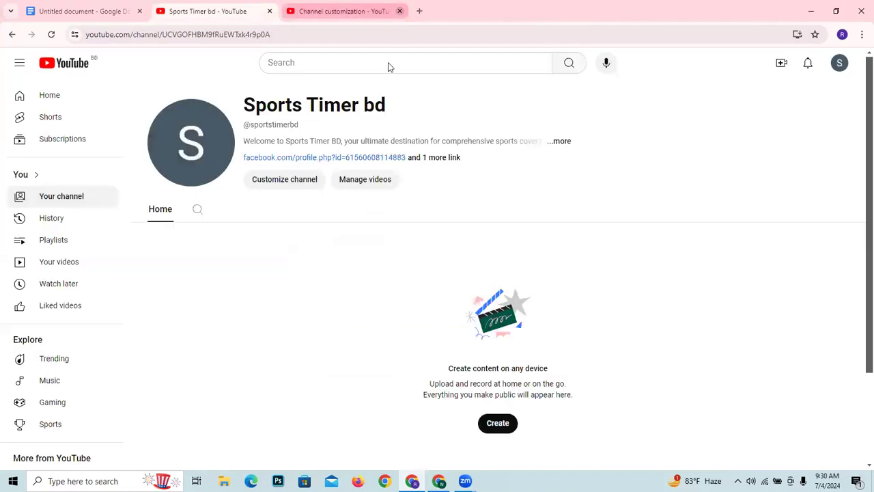
{"action": "left_click", "coordinate": [338, 10]}
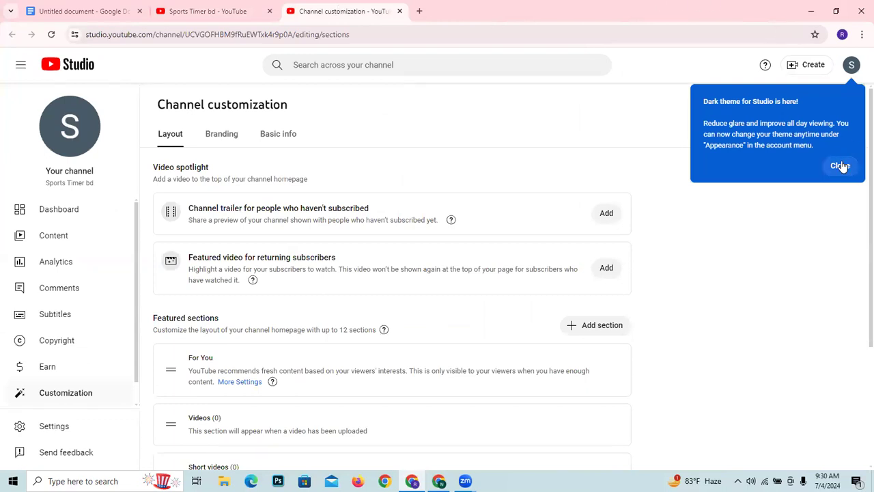
{"action": "left_click", "coordinate": [841, 166]}
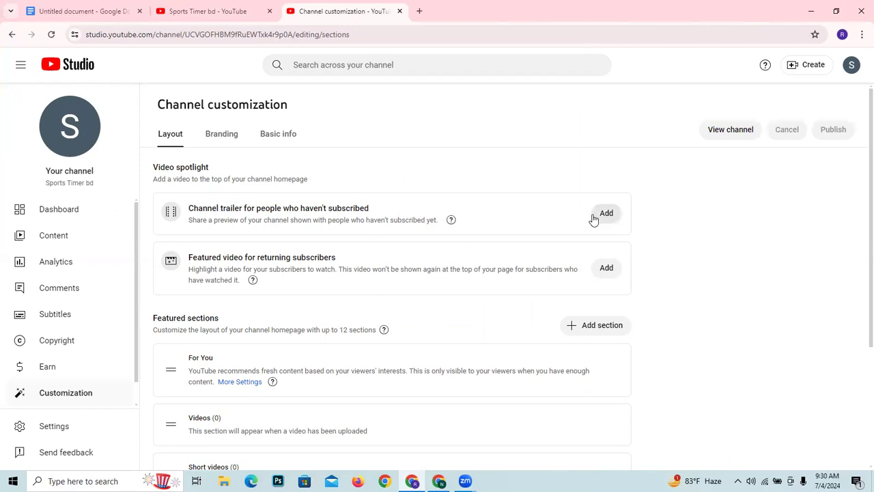
{"action": "left_click", "coordinate": [210, 132]}
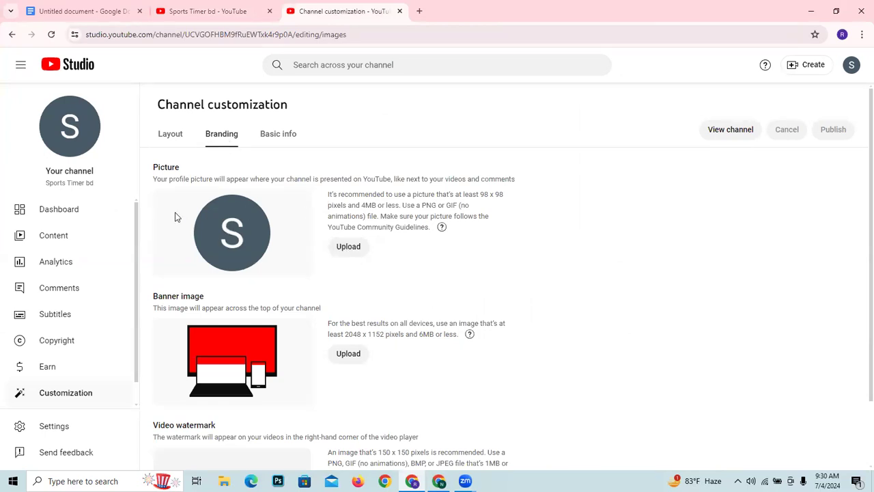
{"action": "left_click", "coordinate": [339, 250]}
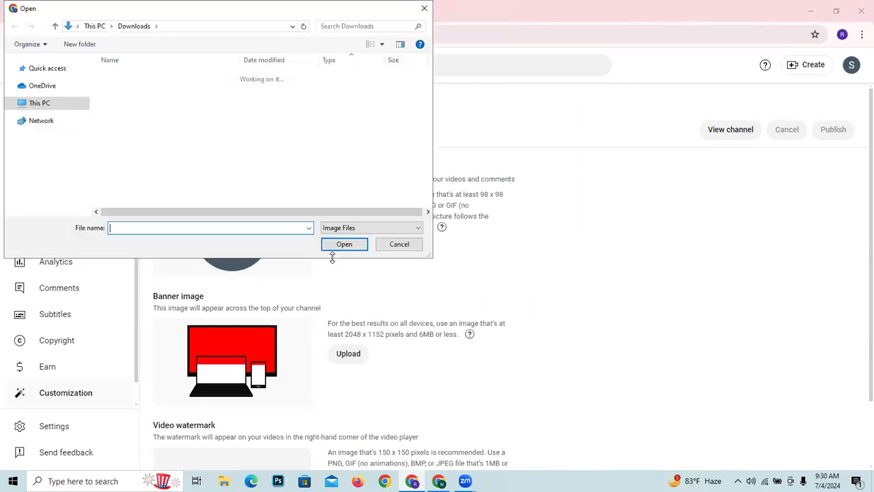
{"action": "left_click", "coordinate": [426, 9]}
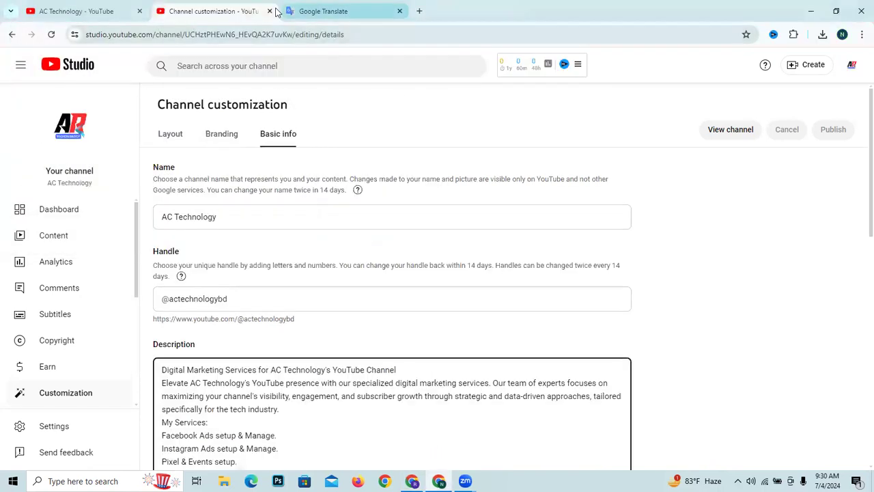
- Switch to the AC Technology browser window and replace its channel customization, channel and Google Translate tabs with a blank tab
{"action": "left_click", "coordinate": [270, 11]}
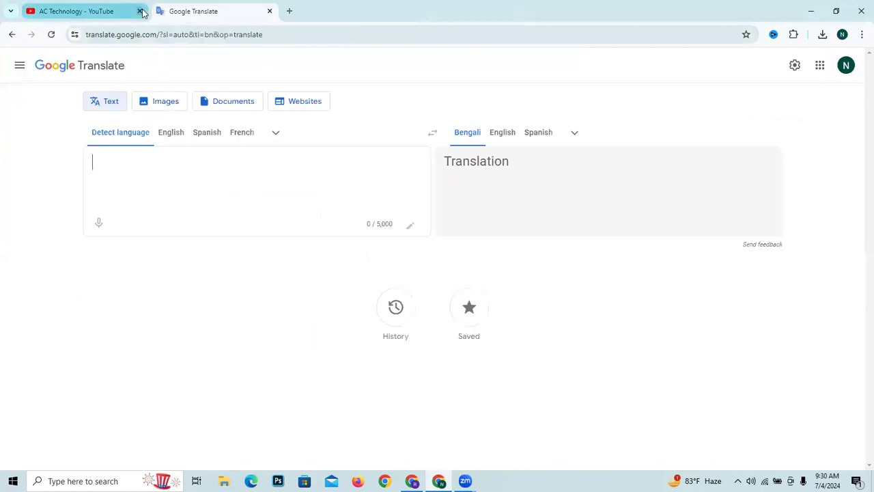
{"action": "left_click", "coordinate": [141, 12]}
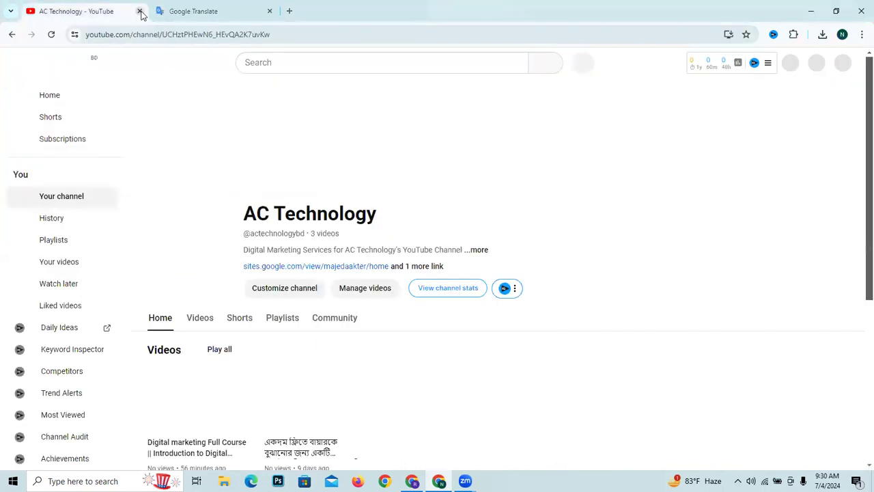
{"action": "left_click", "coordinate": [140, 12]}
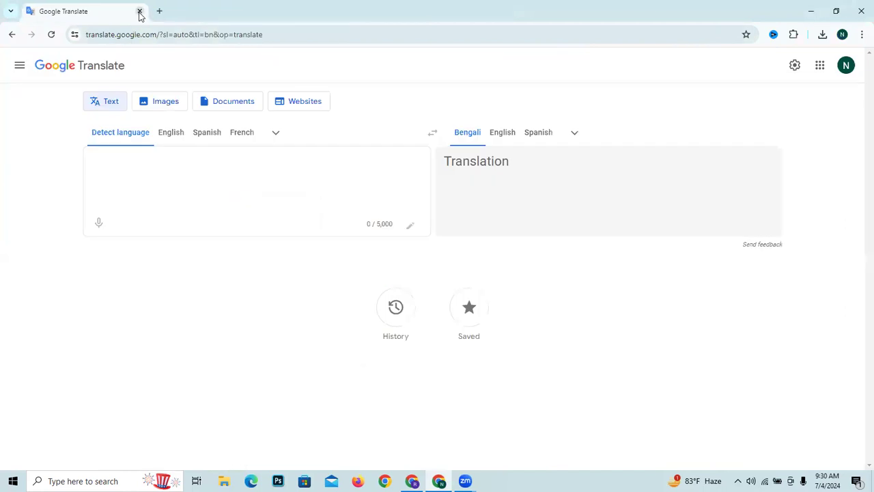
{"action": "left_click", "coordinate": [159, 11]}
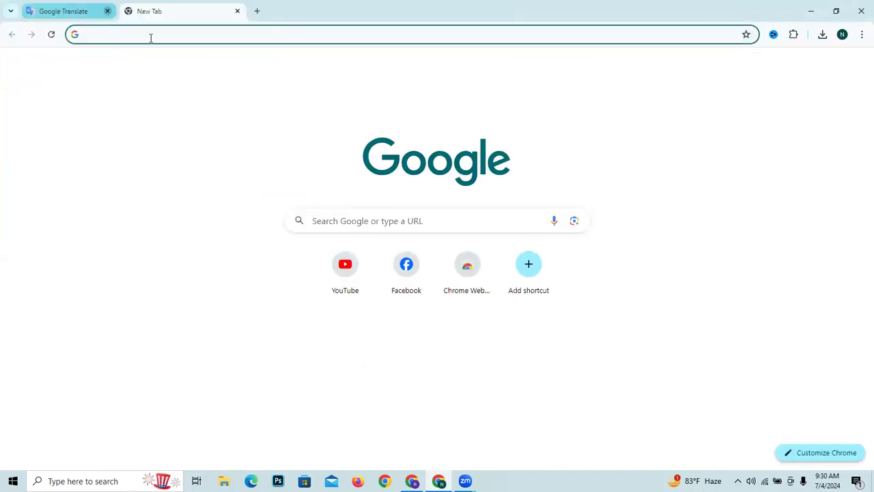
{"action": "left_click", "coordinate": [108, 11]}
- Search Google for "canva.com" and open the Canva home page from the results
{"action": "type", "text": "canva.com"}
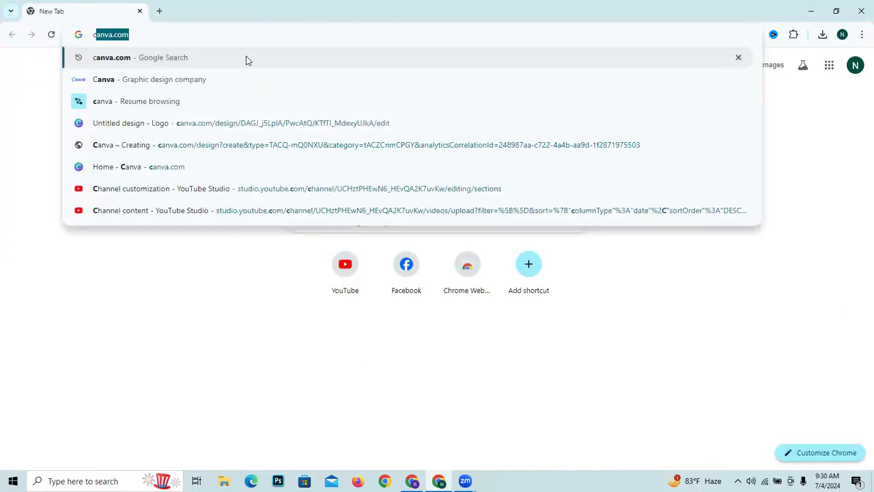
{"action": "key", "text": "Return"}
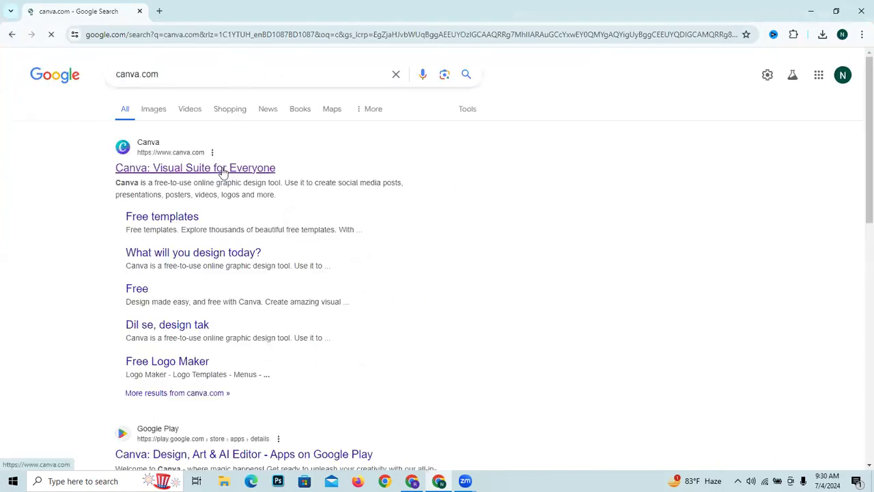
{"action": "left_click", "coordinate": [225, 168]}
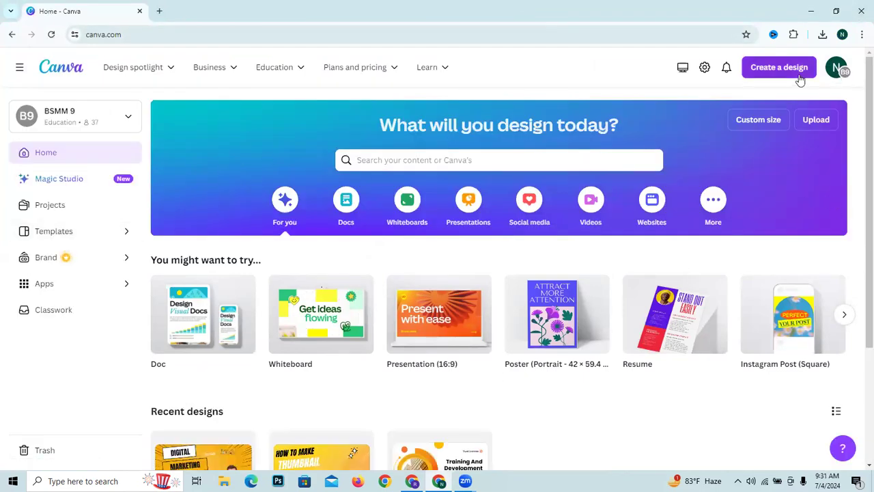
- Create a new blank Logo design and dismiss the resize tip
{"action": "scroll", "coordinate": [471, 375], "scroll_direction": "down", "scroll_amount": 3}
{"action": "scroll", "coordinate": [460, 346], "scroll_direction": "up", "scroll_amount": 3}
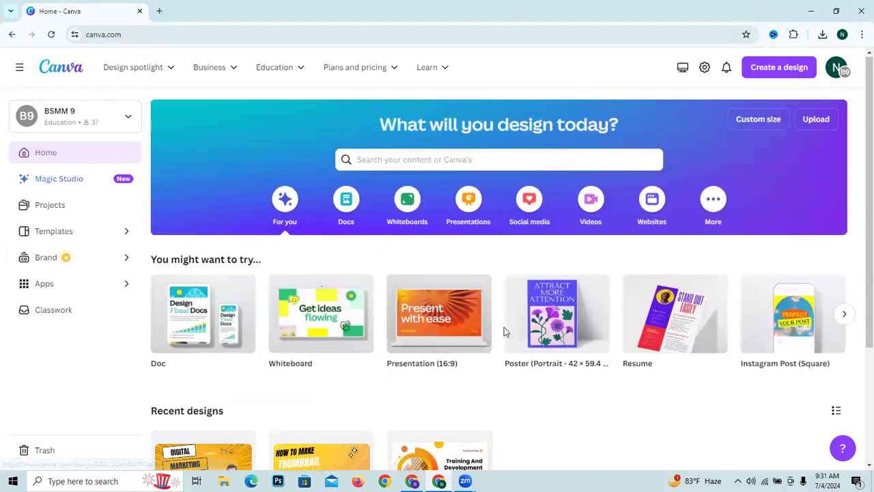
{"action": "left_click", "coordinate": [765, 65]}
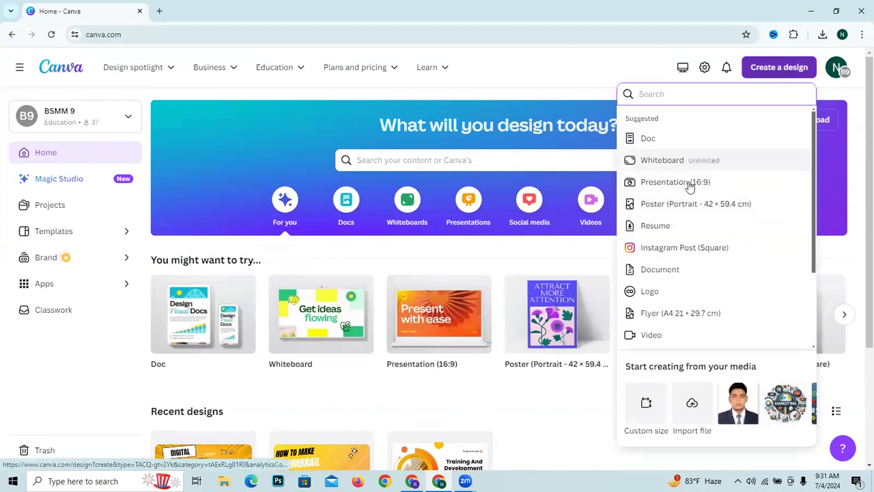
{"action": "left_click", "coordinate": [711, 292]}
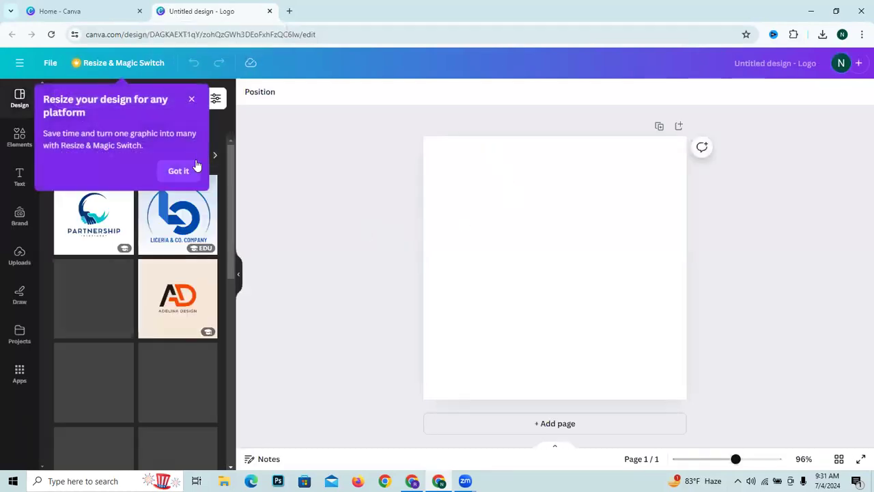
{"action": "left_click", "coordinate": [192, 101]}
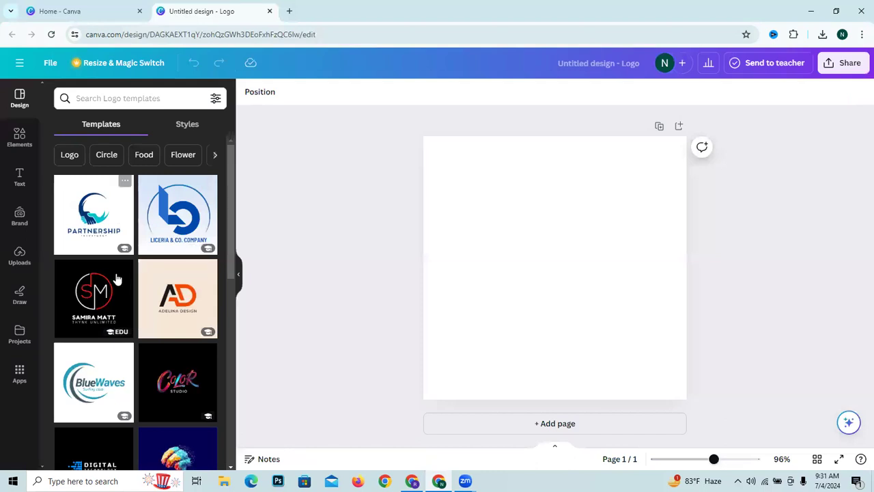
- Apply the Black Gold White Luxury Royal Crown Logo template to the blank page
{"action": "scroll", "coordinate": [118, 252], "scroll_direction": "down", "scroll_amount": 3}
{"action": "scroll", "coordinate": [117, 253], "scroll_direction": "down", "scroll_amount": 2}
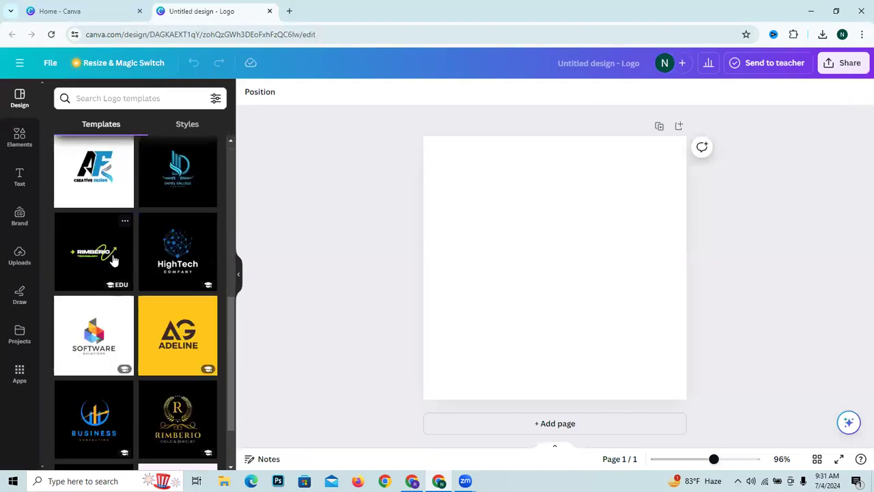
{"action": "scroll", "coordinate": [123, 329], "scroll_direction": "down", "scroll_amount": 3}
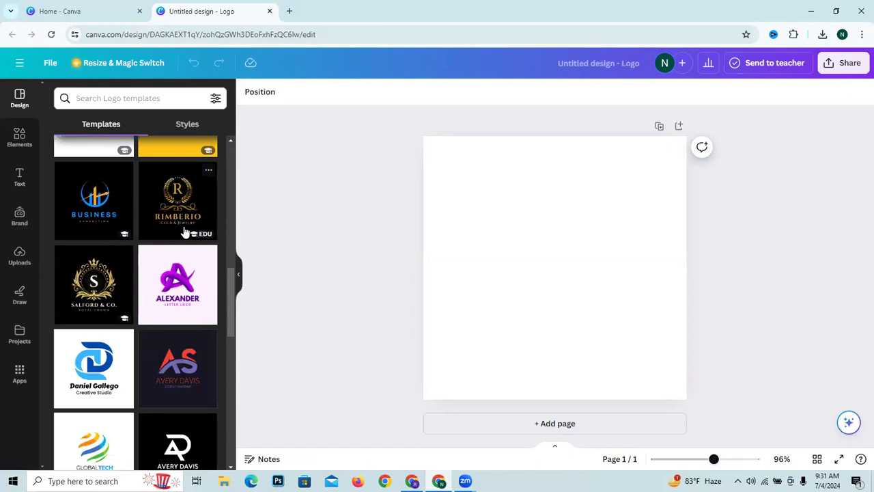
{"action": "left_click", "coordinate": [108, 289]}
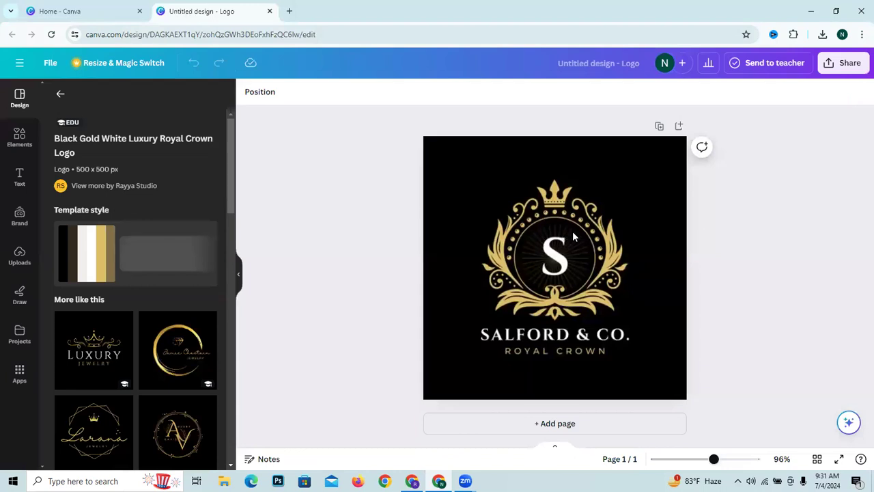
{"action": "left_click", "coordinate": [552, 286]}
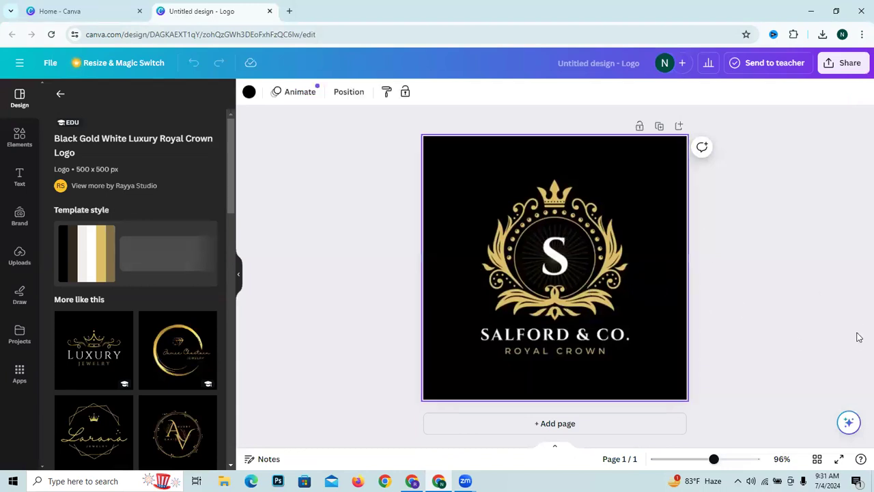
{"action": "key", "text": "Delete"}
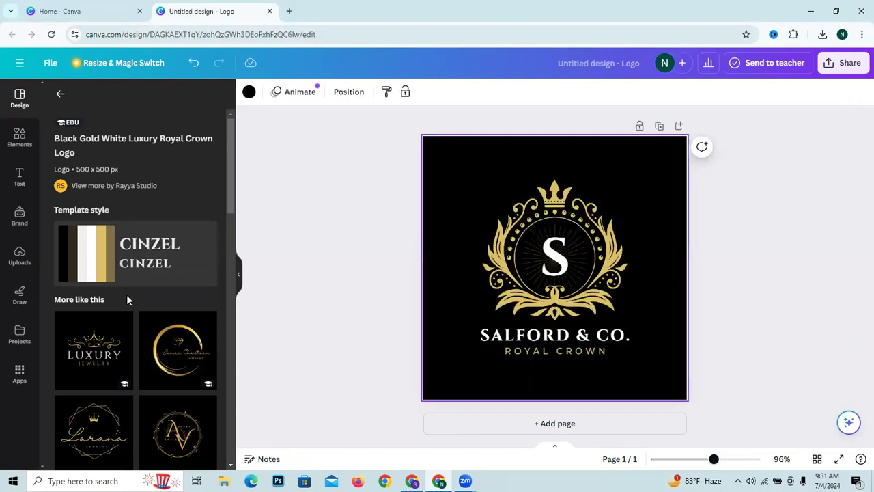
{"action": "left_click", "coordinate": [564, 251]}
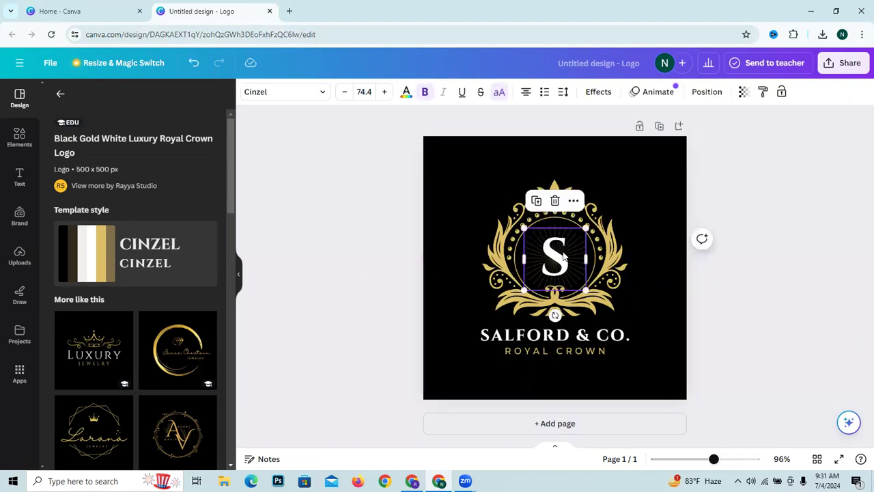
{"action": "left_click", "coordinate": [664, 284]}
- Switch to the YouTube Studio window and copy the channel name "Sports Timer bd" from the basic info
{"action": "double_click", "coordinate": [598, 344]}
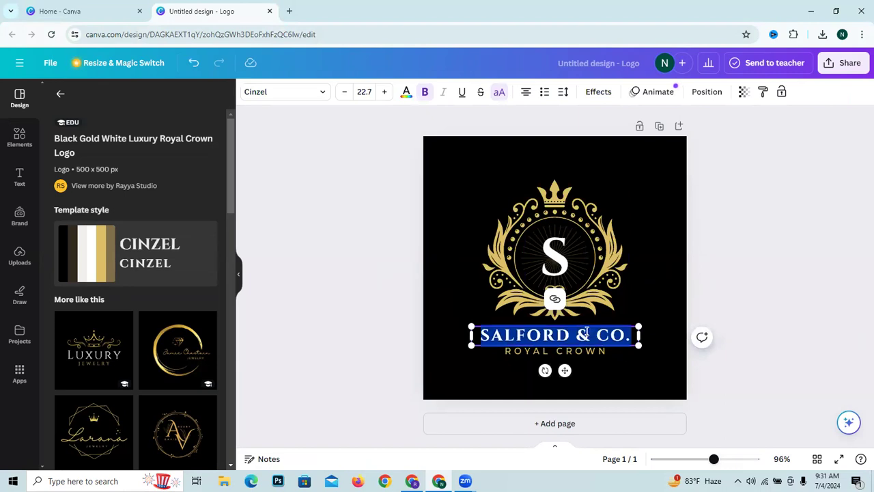
{"action": "left_click", "coordinate": [412, 481]}
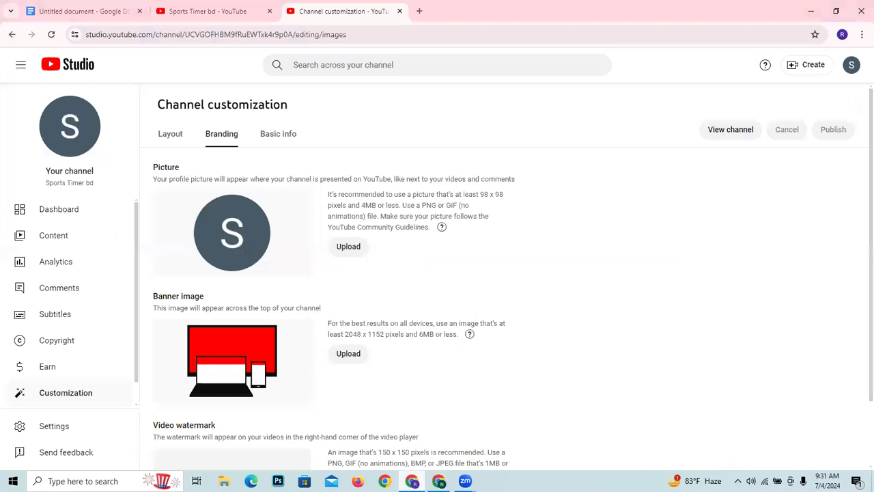
{"action": "left_click", "coordinate": [270, 131]}
{"action": "left_click_drag", "start_coordinate": [276, 216], "coordinate": [144, 218]}
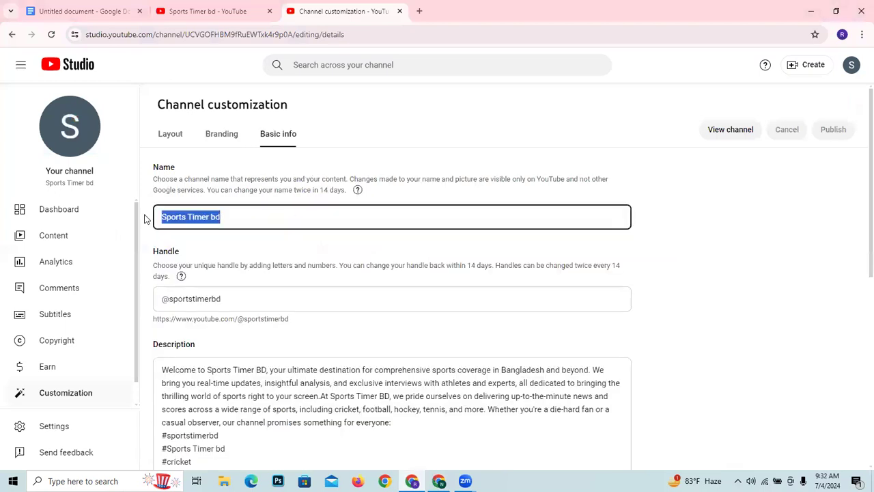
{"action": "right_click", "coordinate": [191, 216]}
{"action": "left_click", "coordinate": [233, 265]}
- Return to the Canva logo and replace the "SALFORD & CO." text with the copied channel name
{"action": "left_click", "coordinate": [439, 481]}
{"action": "double_click", "coordinate": [550, 337]}
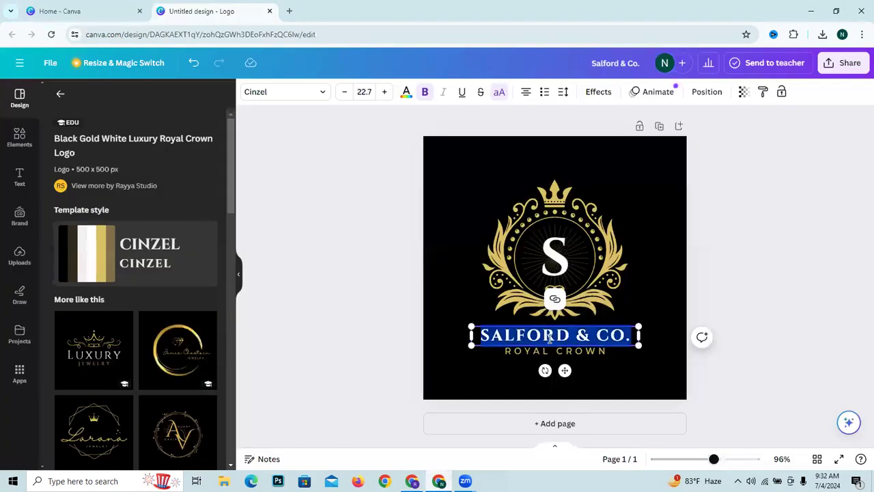
{"action": "right_click", "coordinate": [551, 338]}
{"action": "left_click", "coordinate": [568, 161]}
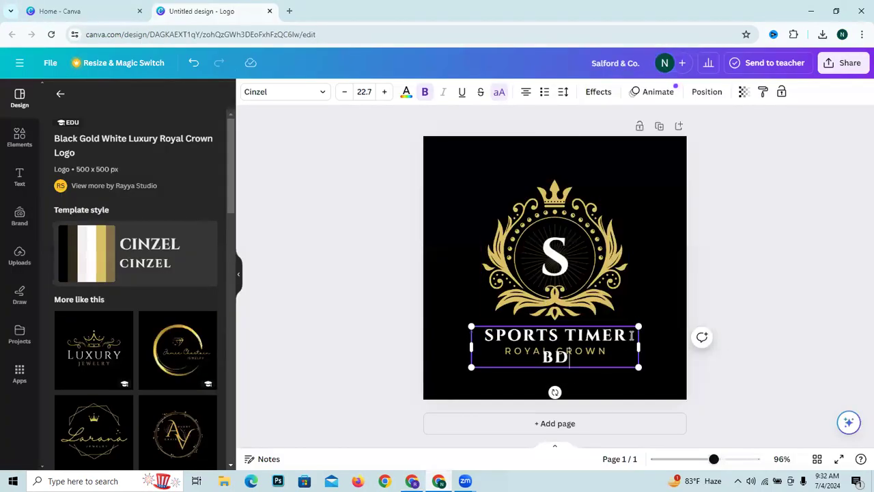
- Move "BD" out of the logo's name line and into the tagline, replacing "ROYAL CROWN"
{"action": "double_click", "coordinate": [553, 358]}
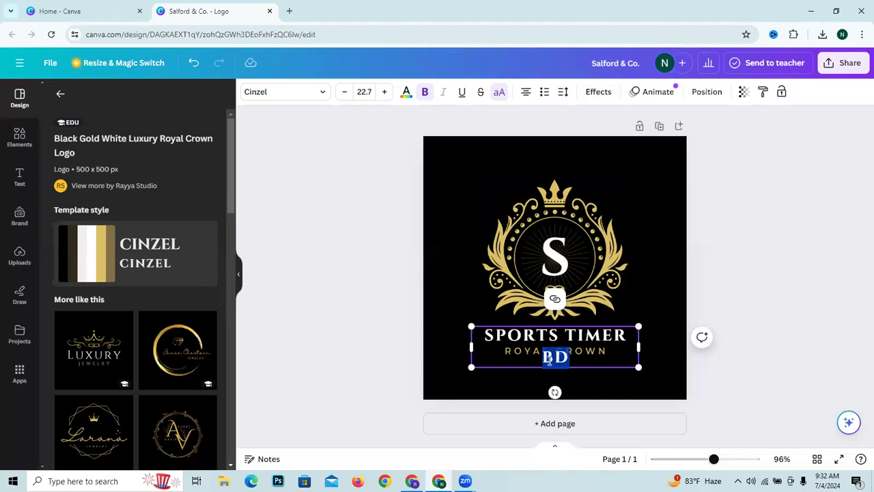
{"action": "right_click", "coordinate": [550, 360]}
{"action": "left_click", "coordinate": [579, 171]}
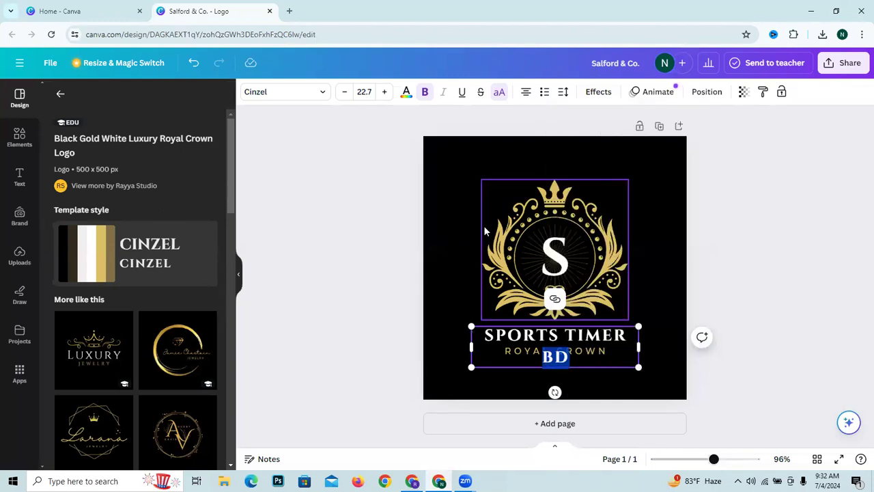
{"action": "key", "text": "BackSpace"}
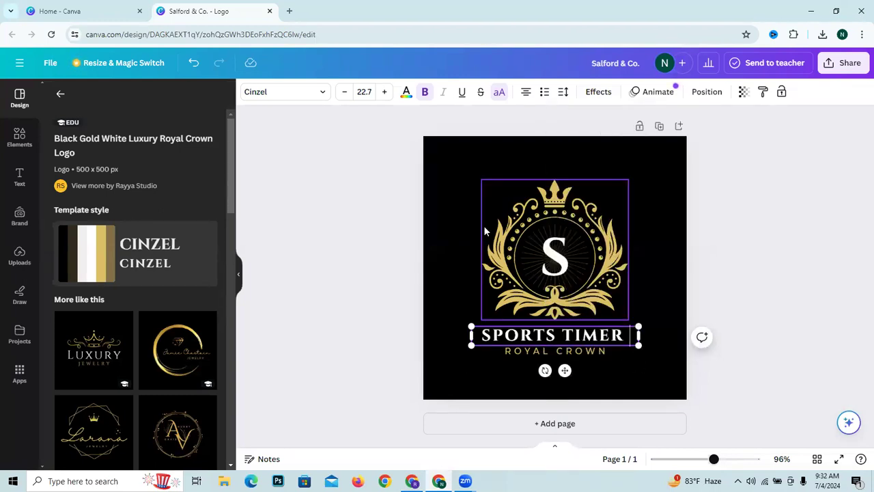
{"action": "left_click", "coordinate": [591, 372]}
{"action": "left_click", "coordinate": [557, 353]}
{"action": "left_click", "coordinate": [557, 353]}
{"action": "right_click", "coordinate": [557, 352]}
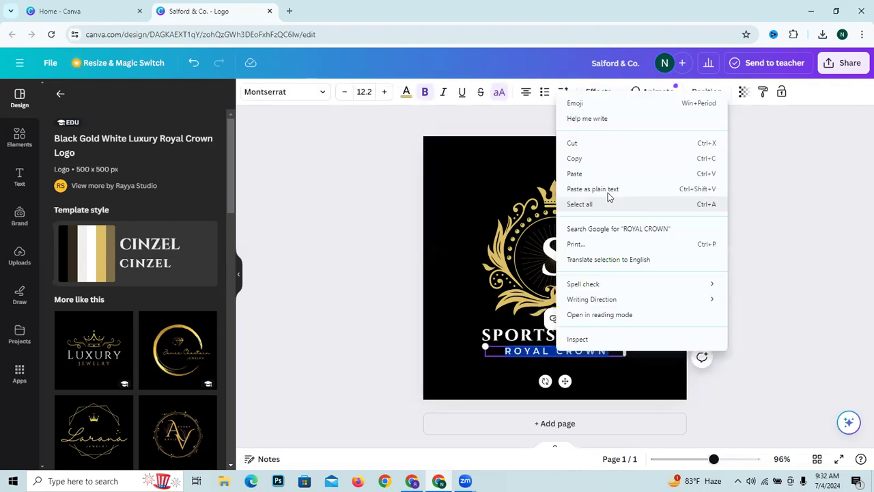
{"action": "left_click", "coordinate": [610, 175]}
{"action": "left_click", "coordinate": [524, 377]}
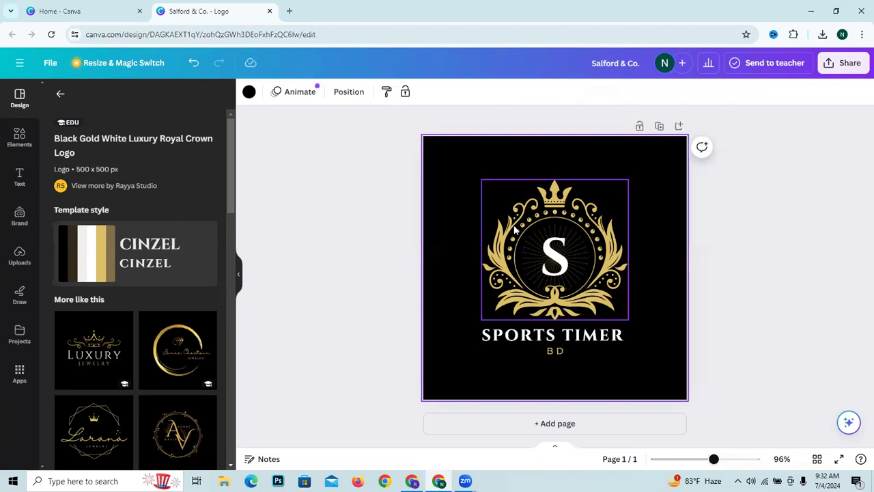
- Download the finished logo as a PNG and close its design tab
{"action": "left_click", "coordinate": [854, 68]}
{"action": "left_click", "coordinate": [709, 349]}
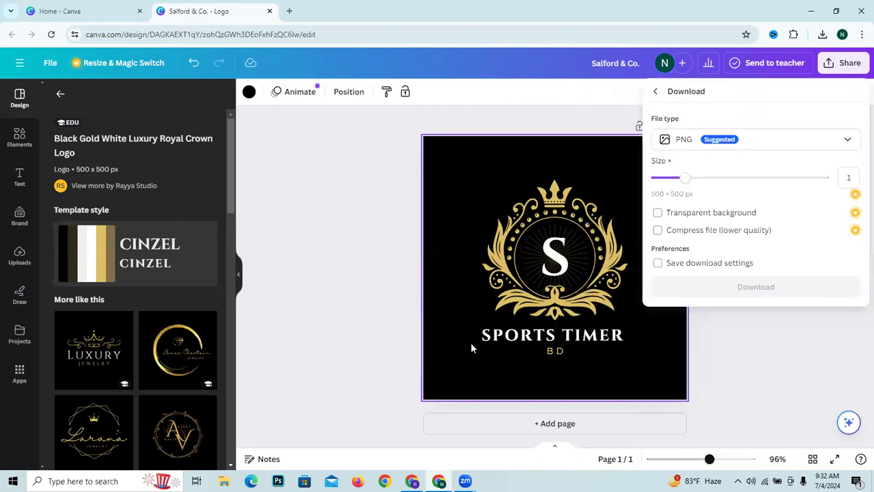
{"action": "left_click", "coordinate": [742, 294]}
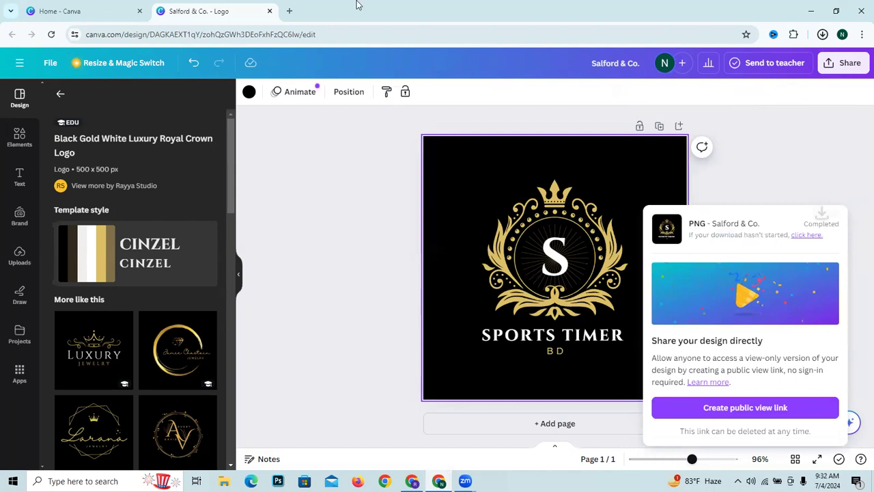
{"action": "left_click", "coordinate": [270, 11]}
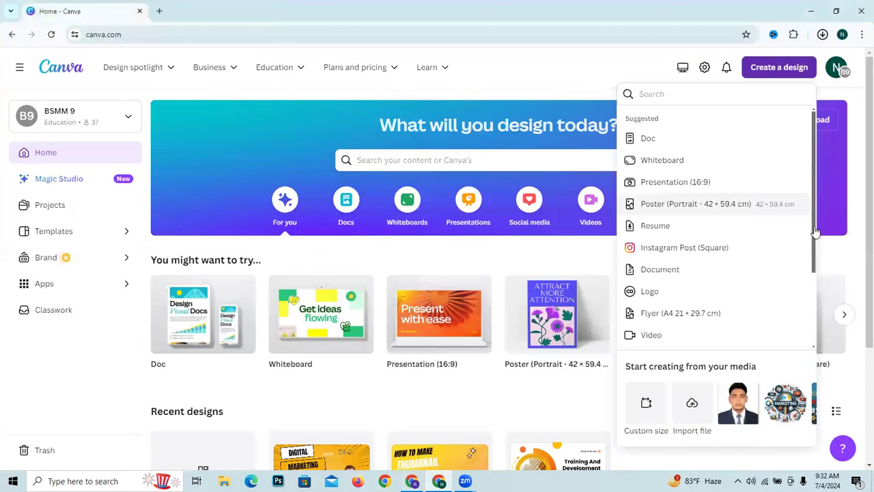
- Search the design types for "youtube banner" and create a Beauty YouTube Banner design
{"action": "left_click", "coordinate": [564, 28]}
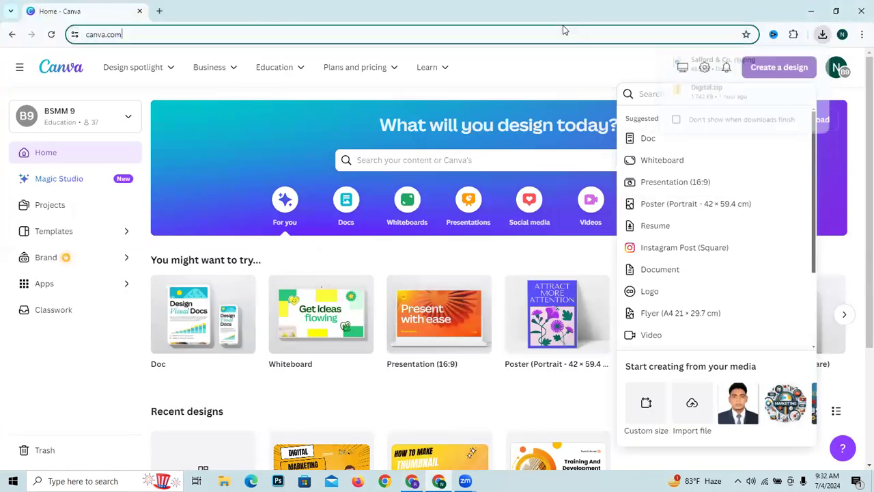
{"action": "left_click", "coordinate": [532, 41]}
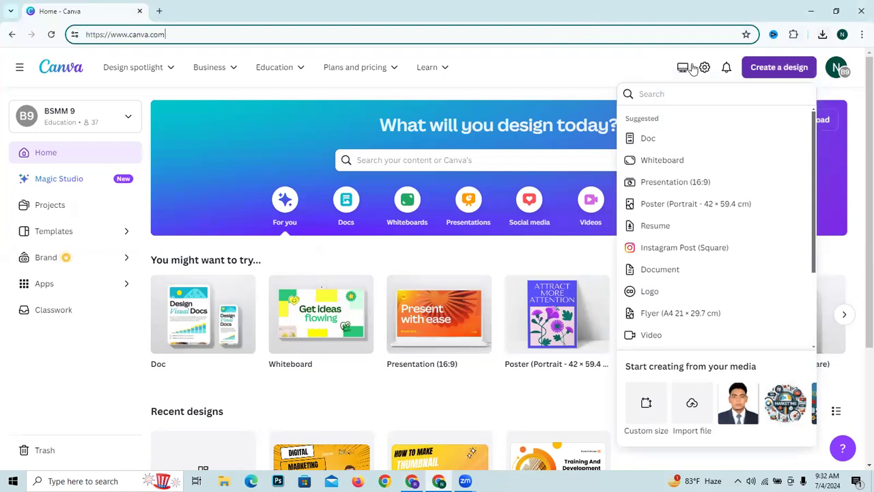
{"action": "left_click", "coordinate": [706, 149]}
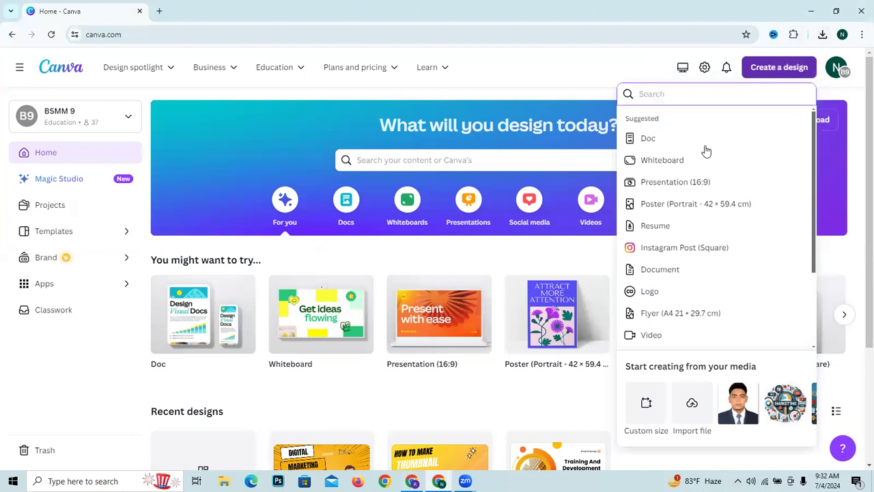
{"action": "type", "text": "youtube banner"}
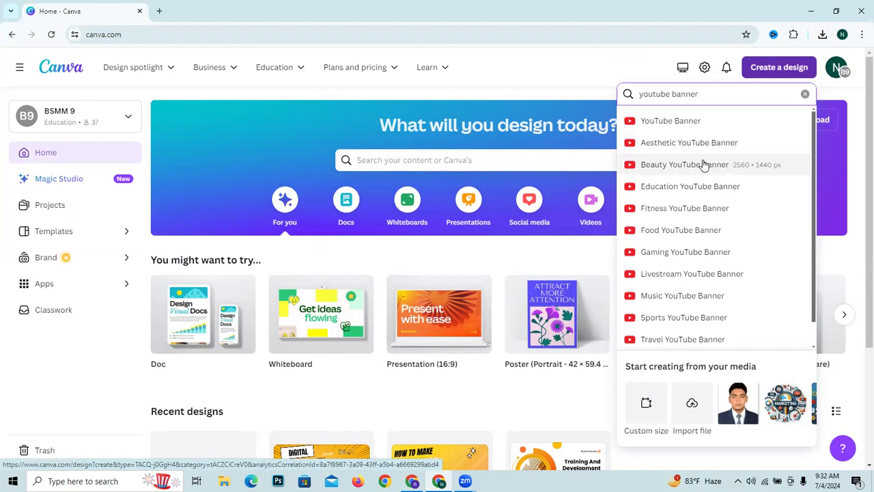
{"action": "left_click", "coordinate": [703, 164]}
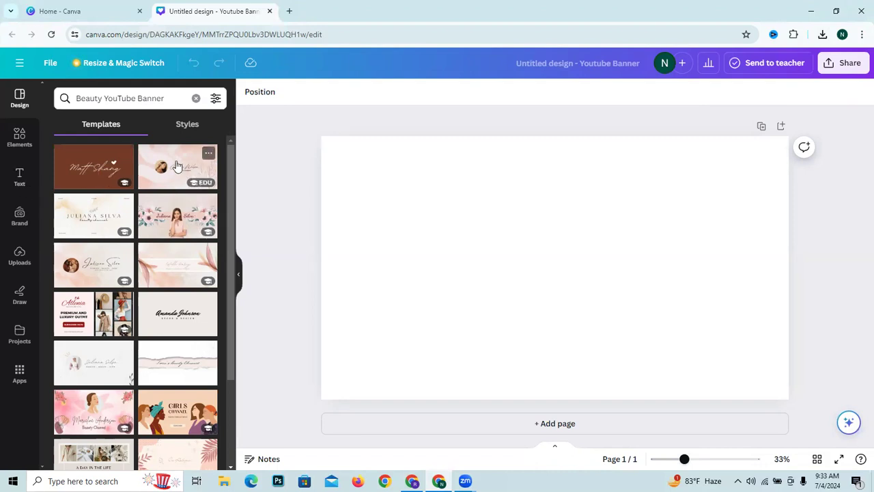
- Apply the Purple Gradient Music Youtube Channel Art template to the blank banner
{"action": "scroll", "coordinate": [167, 251], "scroll_direction": "down", "scroll_amount": 2}
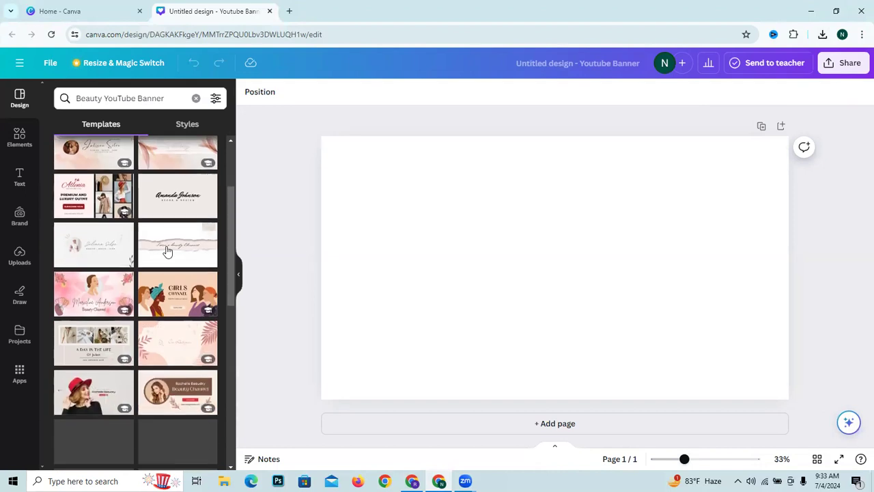
{"action": "scroll", "coordinate": [168, 246], "scroll_direction": "down", "scroll_amount": 3}
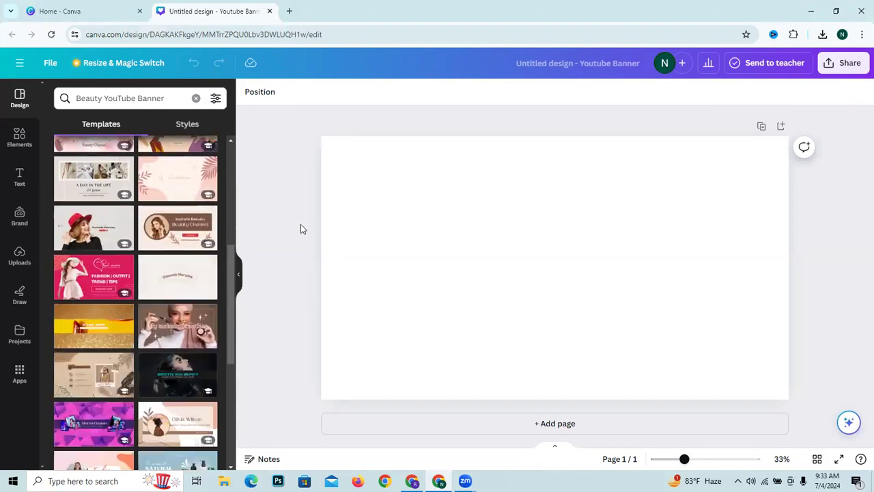
{"action": "scroll", "coordinate": [130, 318], "scroll_direction": "down", "scroll_amount": 4}
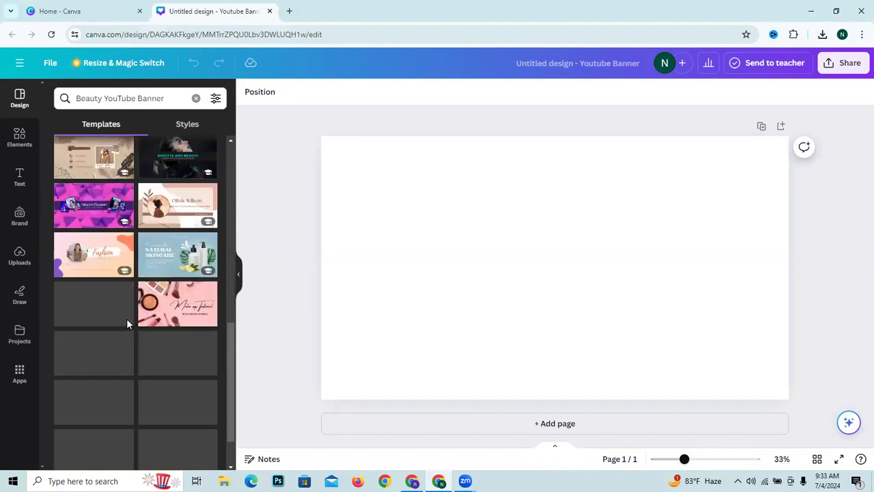
{"action": "scroll", "coordinate": [136, 318], "scroll_direction": "down", "scroll_amount": 8}
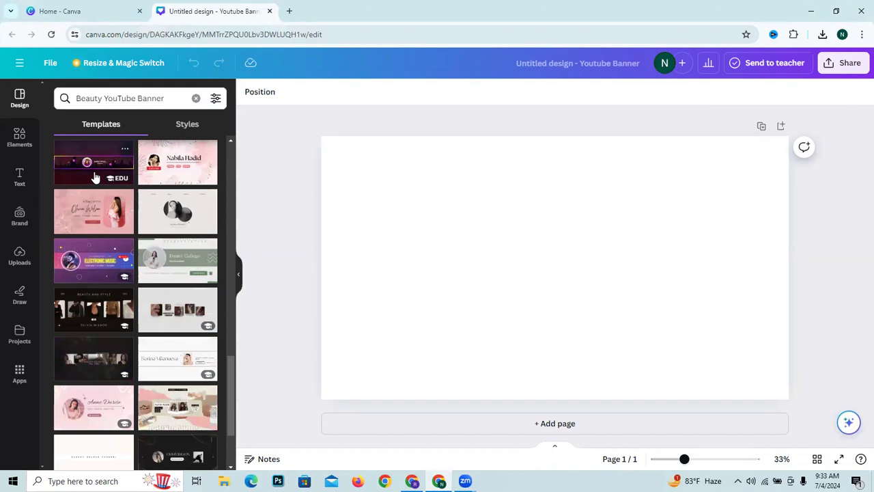
{"action": "left_click", "coordinate": [97, 257]}
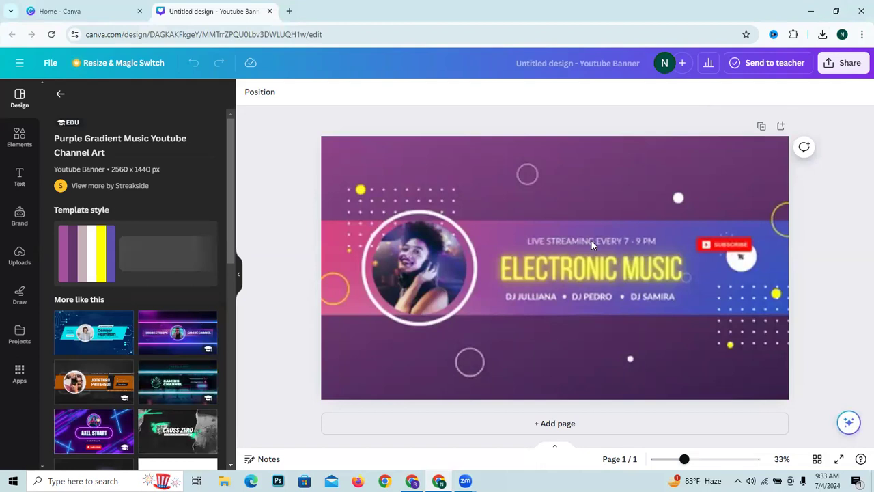
- Delete the portrait photo from the banner's round frame, keeping the frame itself
{"action": "left_click", "coordinate": [539, 242]}
{"action": "key", "text": "Delete"}
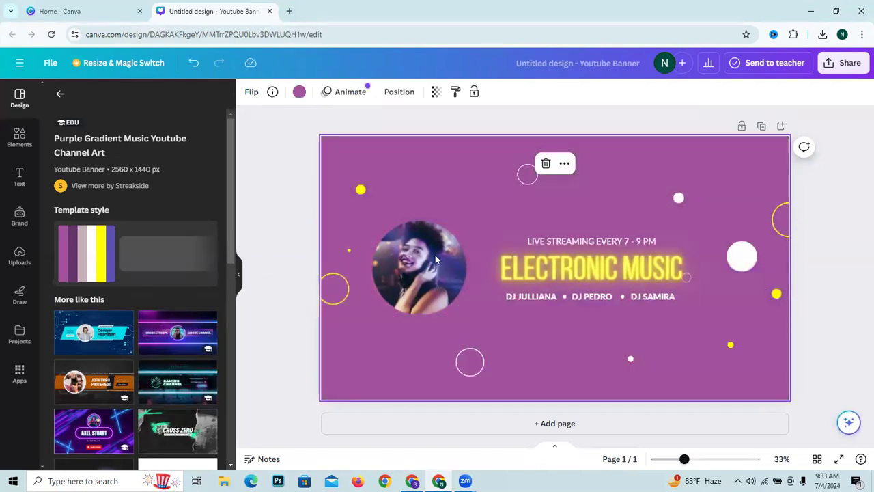
{"action": "left_click", "coordinate": [419, 246]}
{"action": "left_click", "coordinate": [419, 195]}
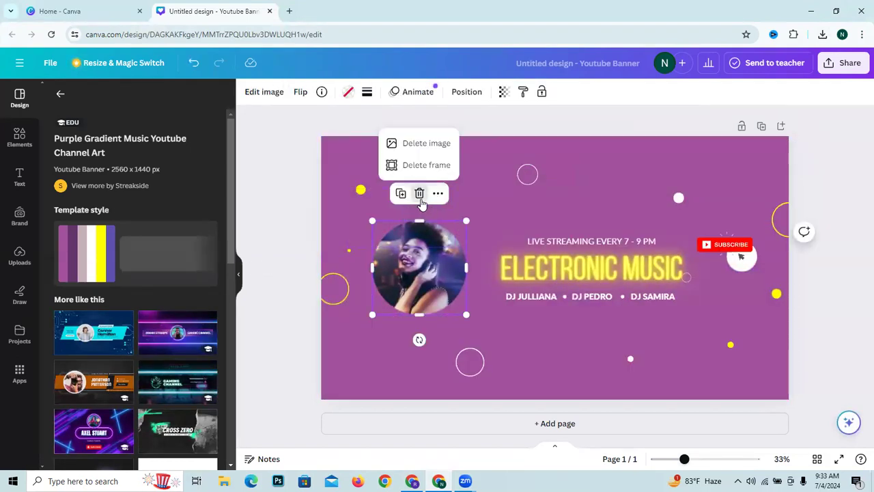
{"action": "left_click", "coordinate": [424, 148]}
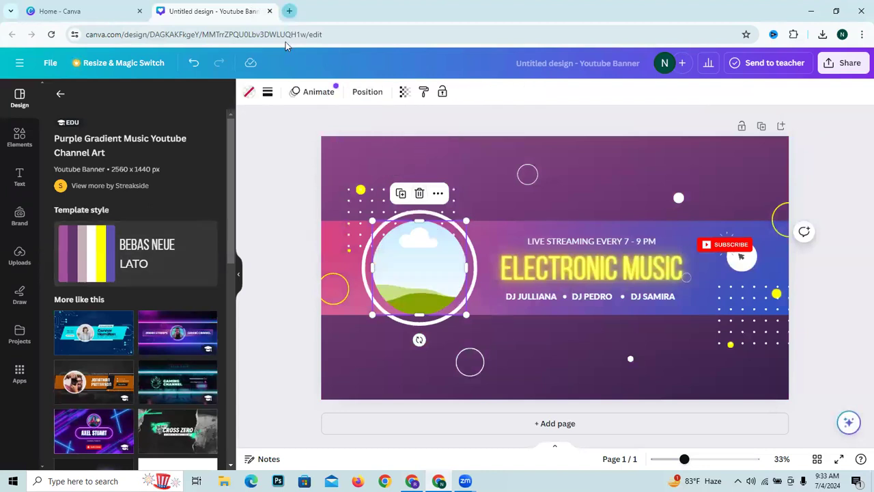
- Search Google Images for "cricket" in a new browser tab and narrow the results to balls
{"action": "left_click", "coordinate": [289, 11]}
{"action": "type", "text": "cr"}
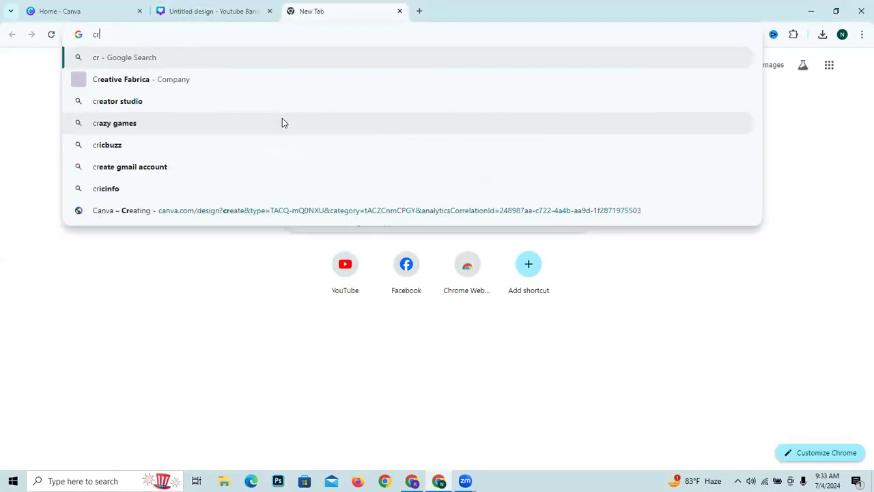
{"action": "type", "text": "icket"}
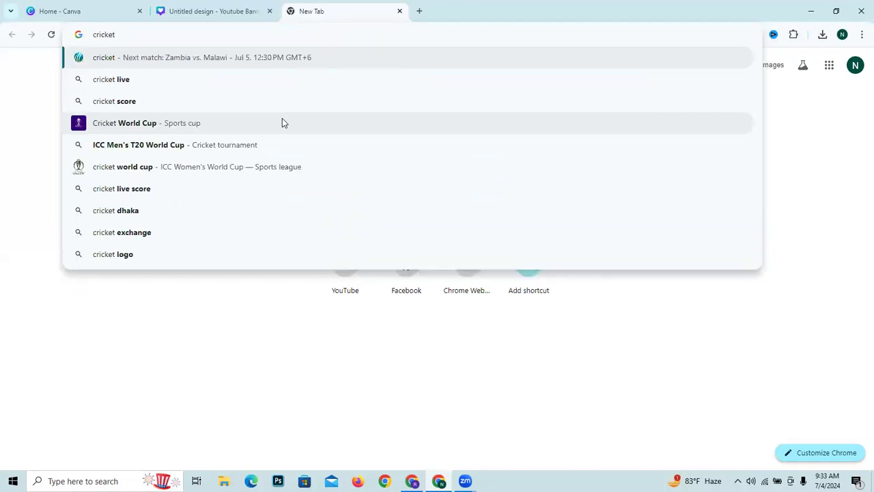
{"action": "key", "text": "Return"}
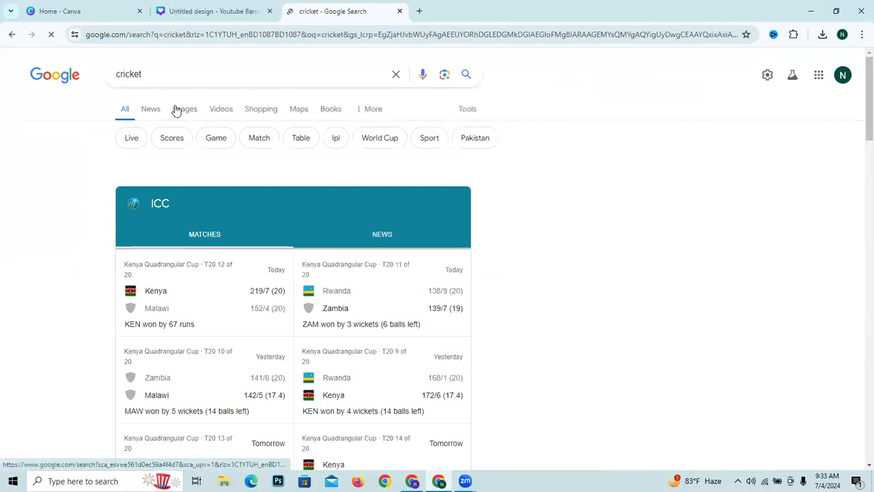
{"action": "left_click", "coordinate": [176, 109]}
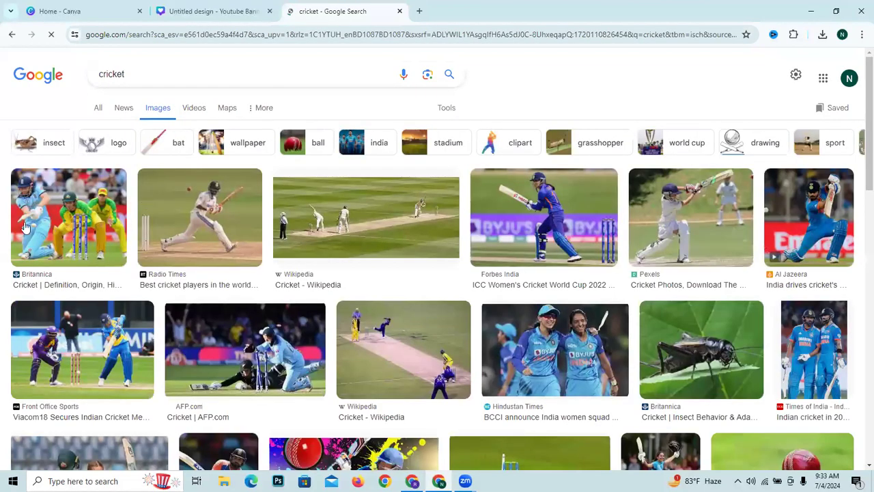
{"action": "left_click", "coordinate": [297, 145]}
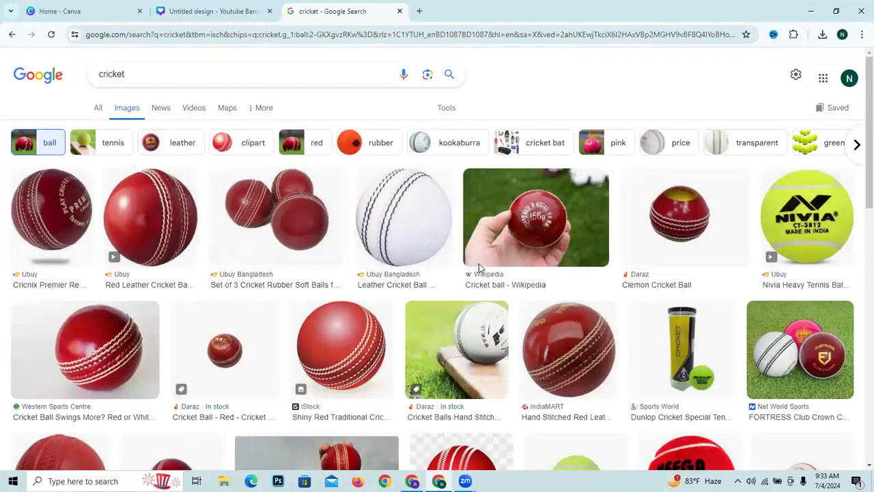
- Search for "cricket logo" images and browse the results for one that suits the banner's round frame
{"action": "left_click", "coordinate": [115, 79]}
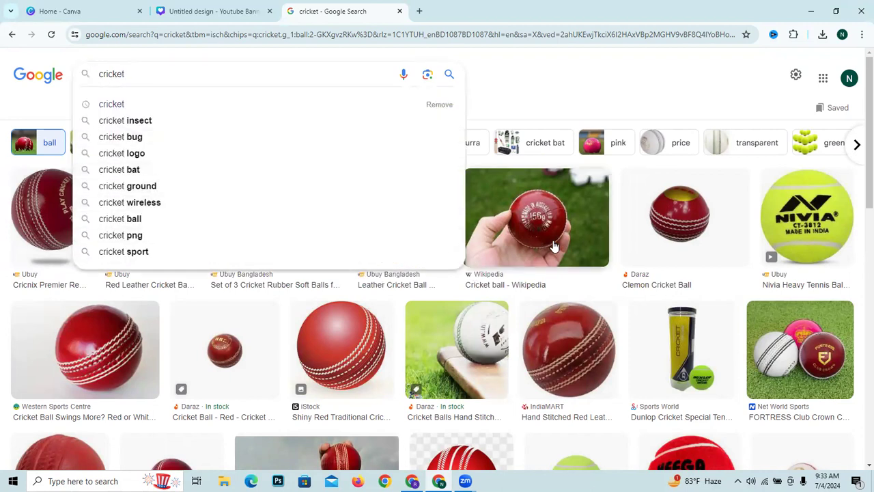
{"action": "right_click", "coordinate": [554, 246]}
{"action": "left_click", "coordinate": [154, 159]}
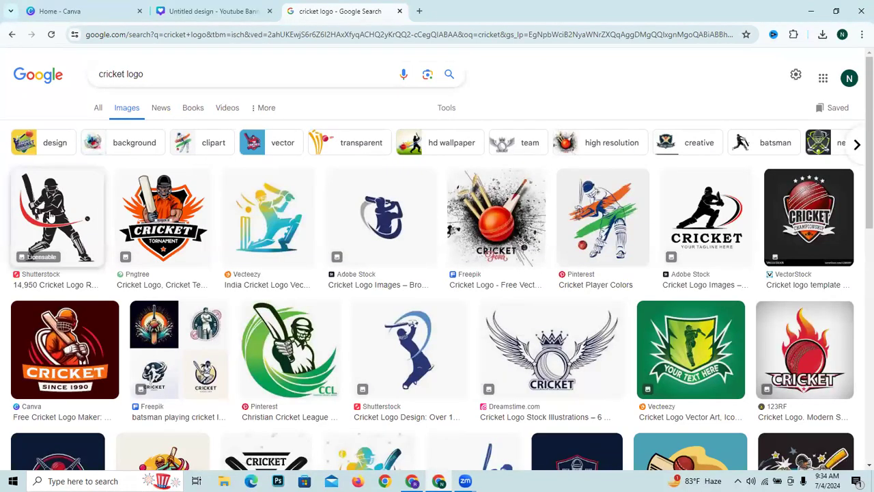
{"action": "scroll", "coordinate": [67, 216], "scroll_direction": "down", "scroll_amount": 4}
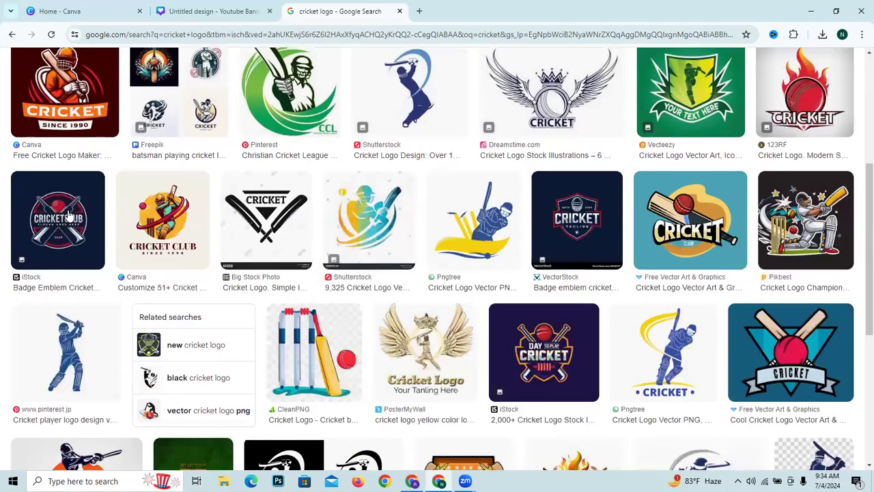
{"action": "scroll", "coordinate": [69, 216], "scroll_direction": "up", "scroll_amount": 1}
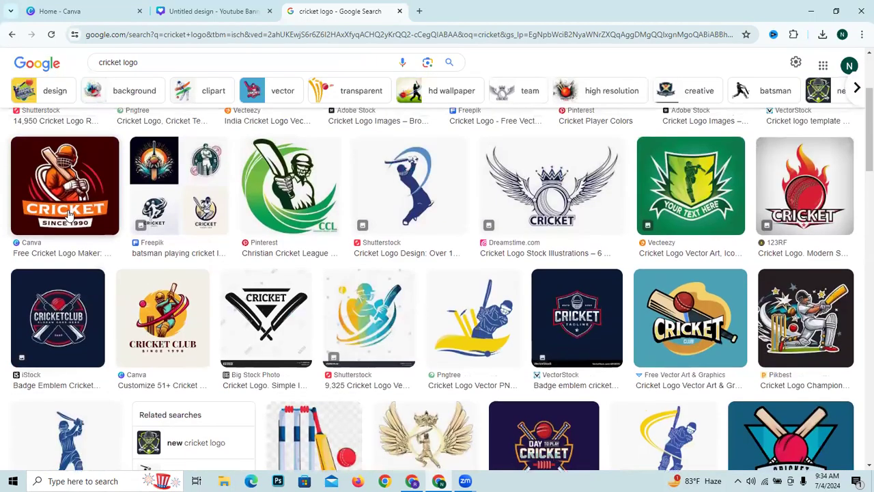
{"action": "scroll", "coordinate": [69, 216], "scroll_direction": "up", "scroll_amount": 1}
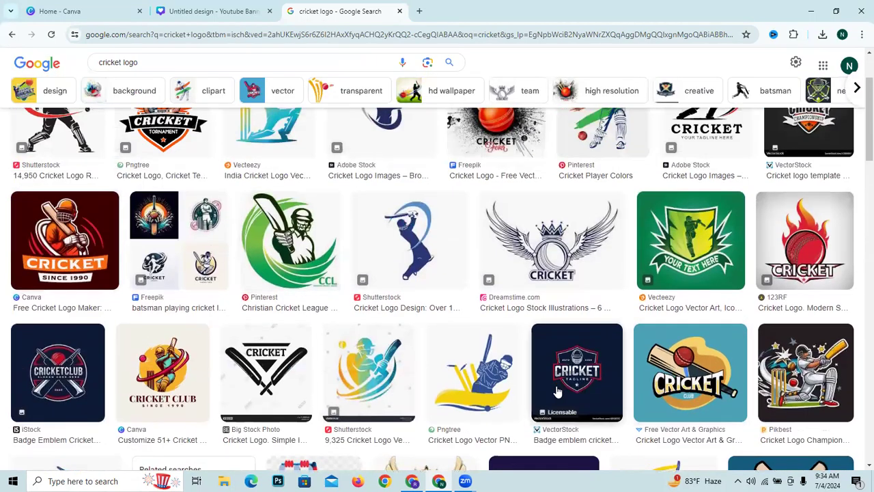
{"action": "scroll", "coordinate": [554, 342], "scroll_direction": "down", "scroll_amount": 2}
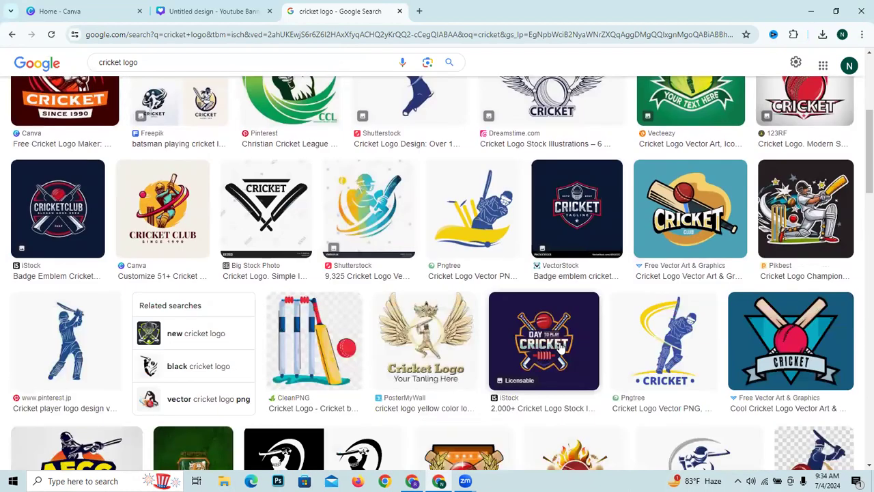
{"action": "scroll", "coordinate": [683, 355], "scroll_direction": "down", "scroll_amount": 5}
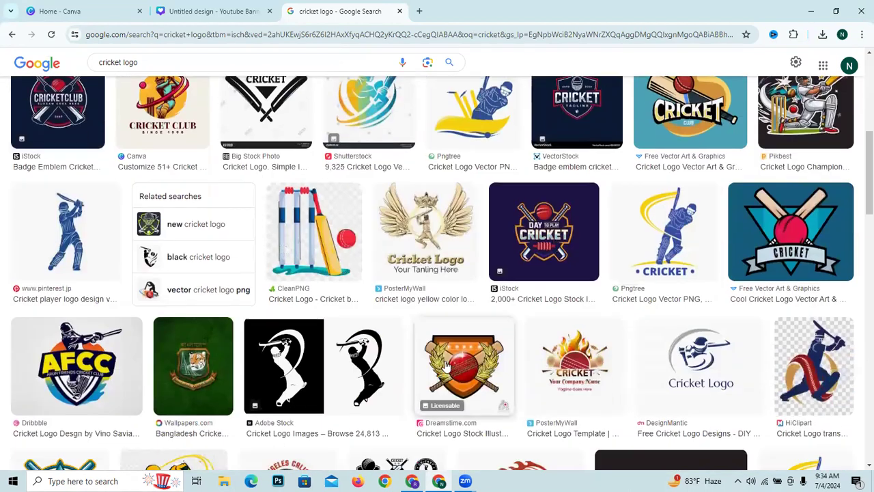
{"action": "scroll", "coordinate": [309, 301], "scroll_direction": "up", "scroll_amount": 1}
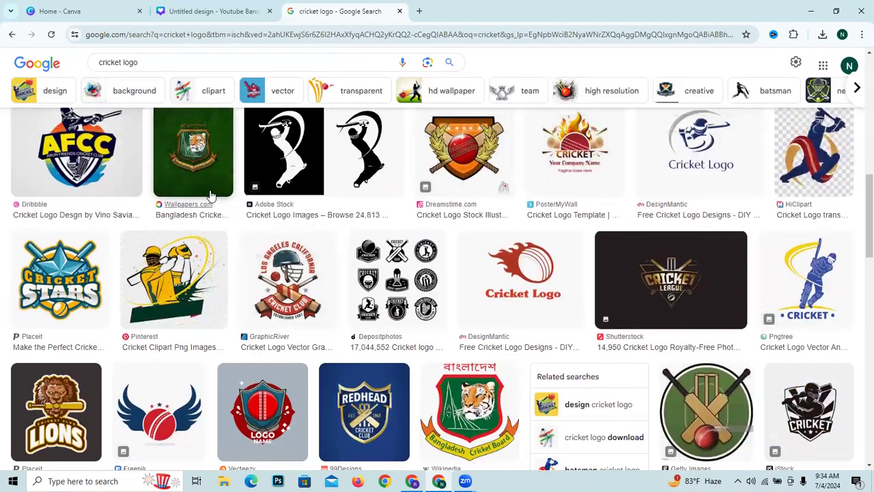
- Save the green Bangladesh cricket logo image to the Pictures folder as images.jpeg, replacing the existing file
{"action": "right_click", "coordinate": [209, 183]}
{"action": "right_click", "coordinate": [183, 136]}
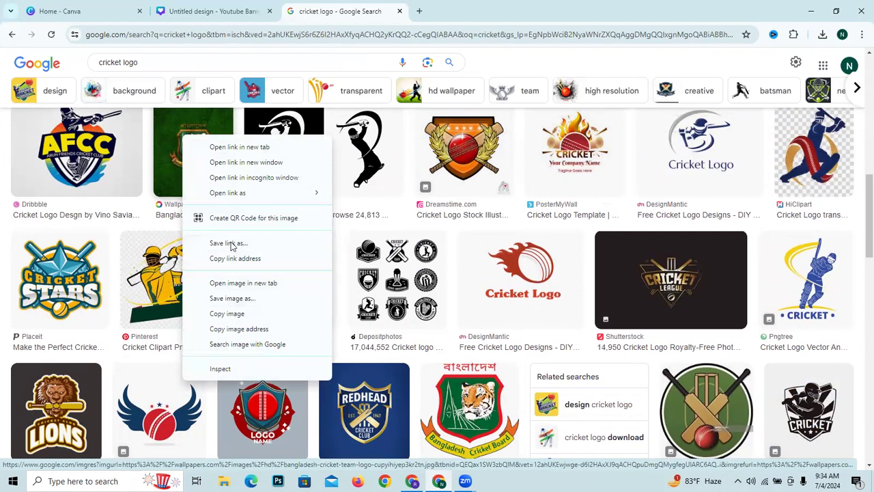
{"action": "left_click", "coordinate": [233, 299]}
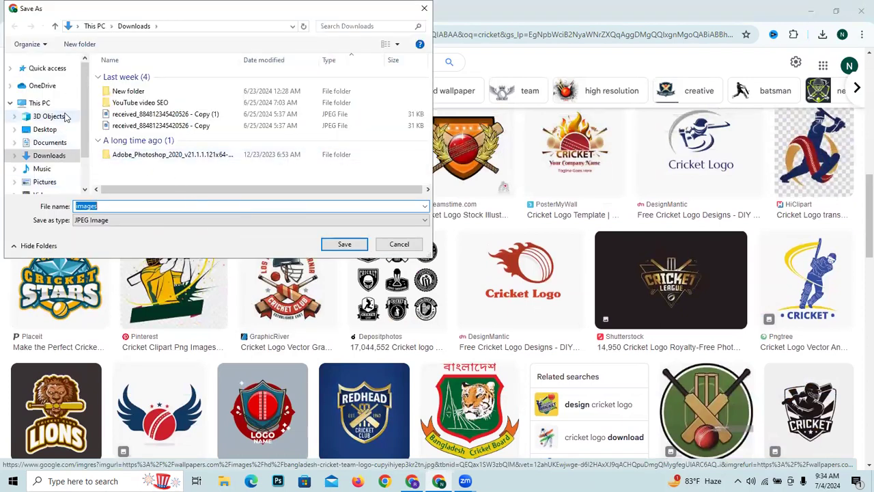
{"action": "left_click", "coordinate": [47, 181]}
{"action": "left_click", "coordinate": [344, 245]}
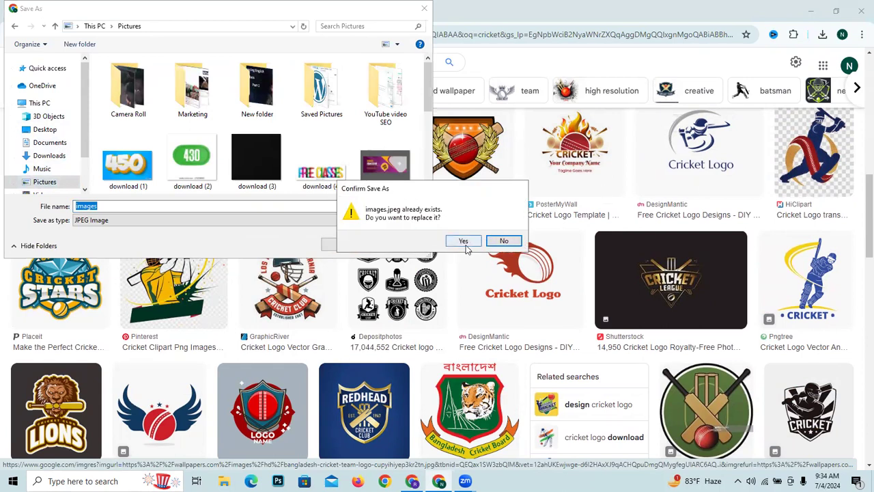
{"action": "left_click", "coordinate": [465, 242]}
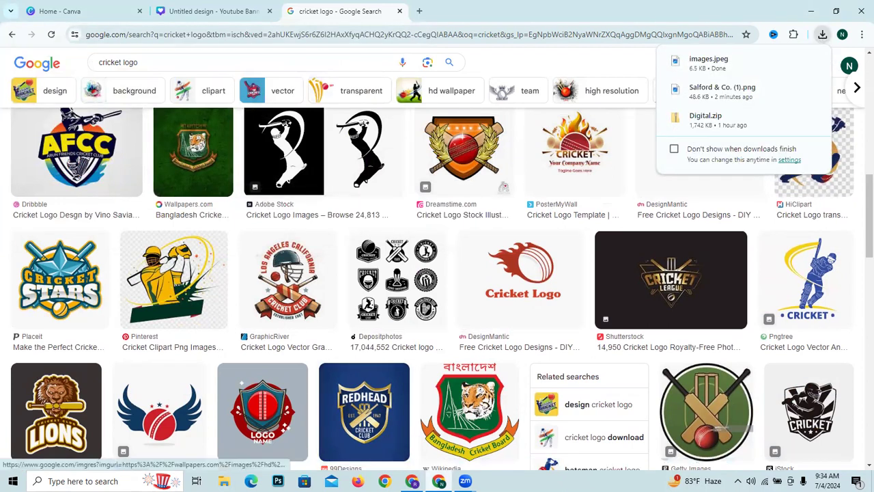
- Upload the saved Bangladesh cricket logo from Pictures to the Canva banner design and place it in the round frame
{"action": "left_click", "coordinate": [193, 10]}
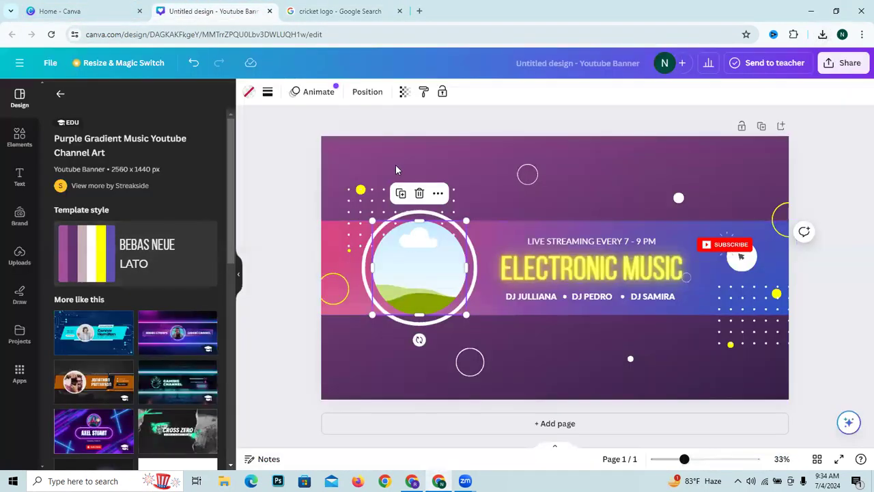
{"action": "left_click", "coordinate": [21, 255]}
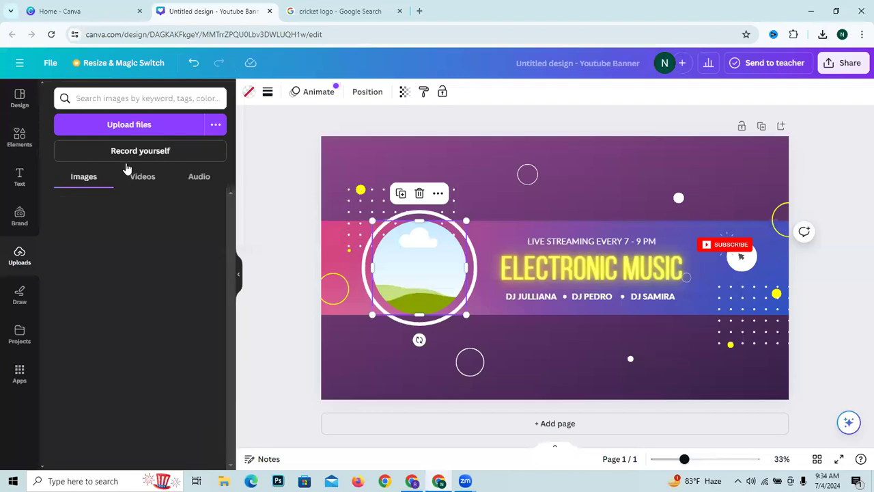
{"action": "left_click", "coordinate": [133, 125]}
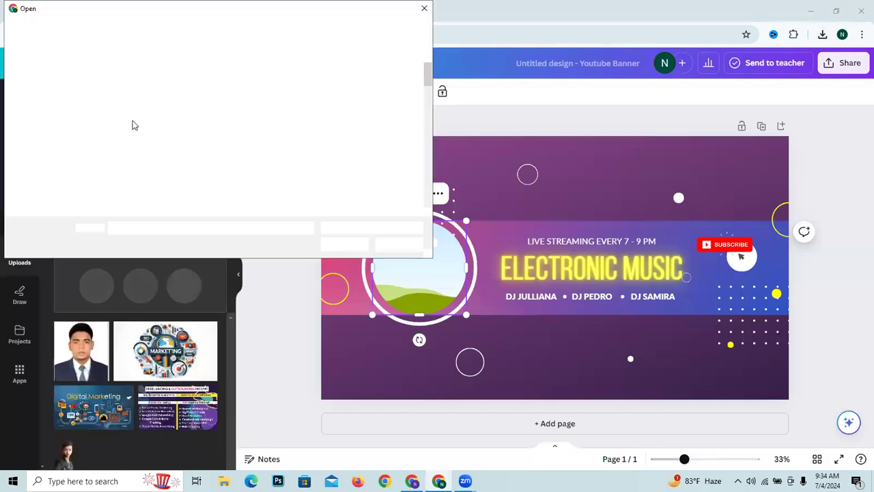
{"action": "scroll", "coordinate": [203, 137], "scroll_direction": "down", "scroll_amount": 15}
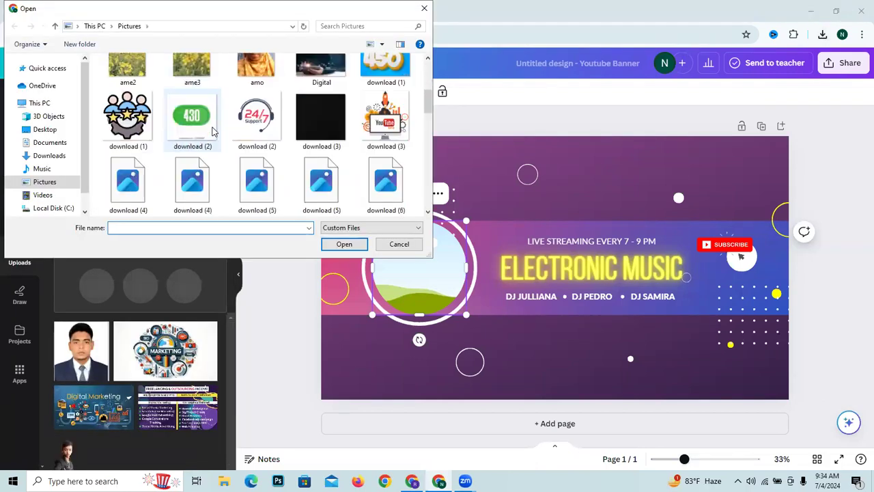
{"action": "scroll", "coordinate": [212, 132], "scroll_direction": "up", "scroll_amount": 15}
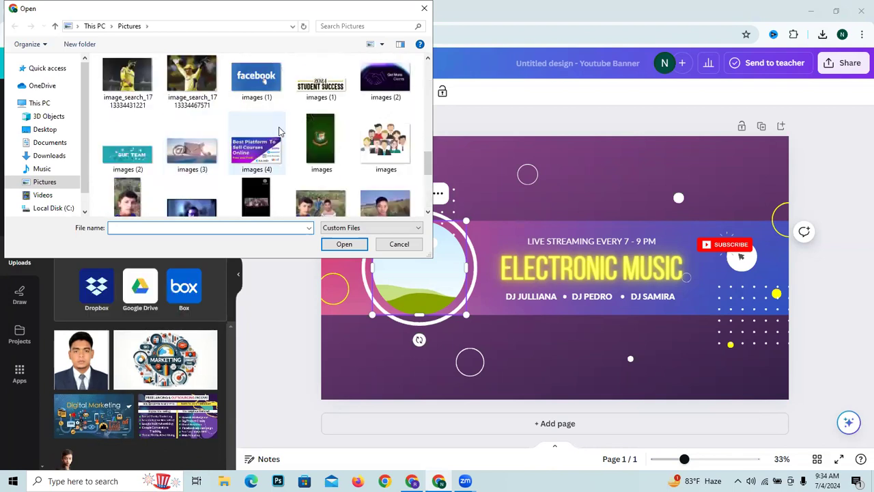
{"action": "left_click", "coordinate": [319, 144]}
{"action": "left_click", "coordinate": [344, 244]}
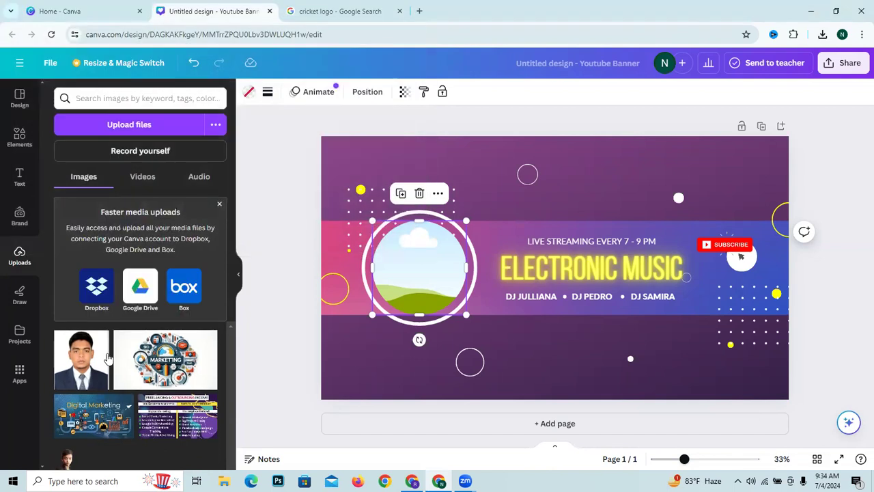
{"action": "mouse_move", "coordinate": [414, 302]}
{"action": "left_mouse_down"}
{"action": "mouse_move", "coordinate": [470, 280]}
{"action": "mouse_move", "coordinate": [404, 277]}
{"action": "mouse_move", "coordinate": [74, 332]}
{"action": "mouse_move", "coordinate": [74, 361]}
{"action": "mouse_move", "coordinate": [123, 368]}
{"action": "mouse_move", "coordinate": [407, 308]}
{"action": "left_mouse_up"}
- Replace the "ELECTRONIC MUSIC" heading with the channel name "Sports Timer bd" copied from the channel customization page in YouTube Studio
{"action": "left_click", "coordinate": [567, 282]}
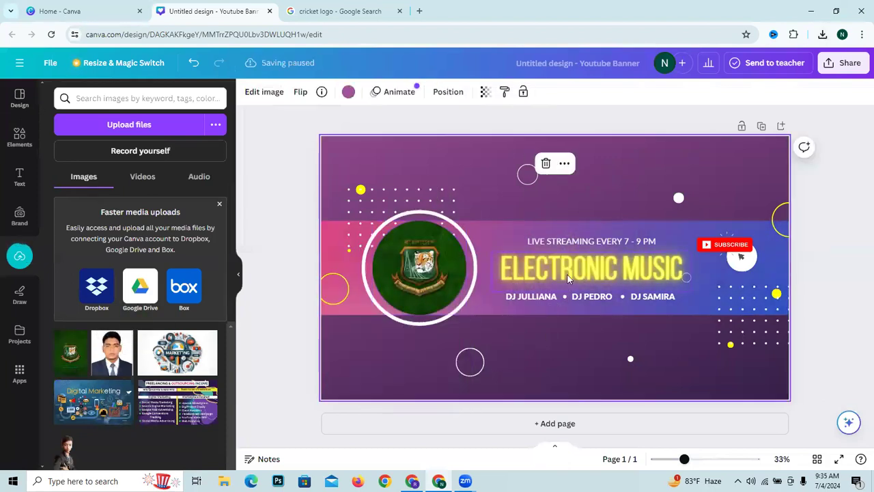
{"action": "double_click", "coordinate": [568, 274]}
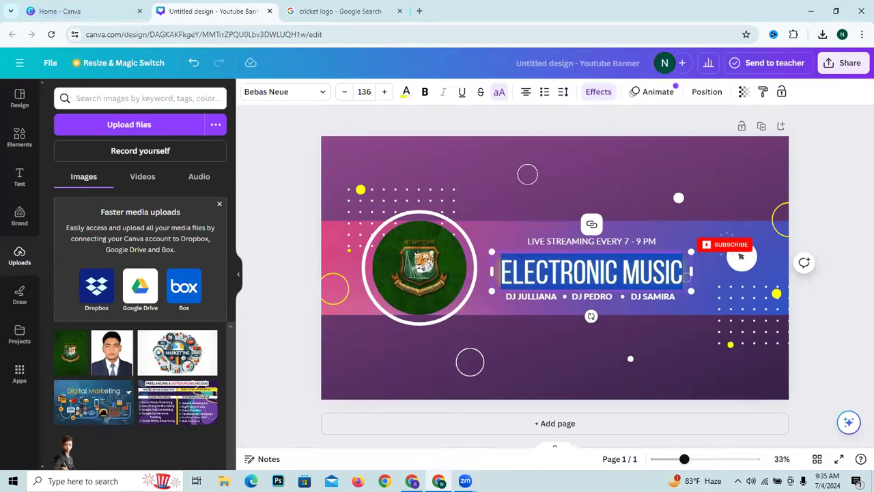
{"action": "key", "text": "alt+Tab"}
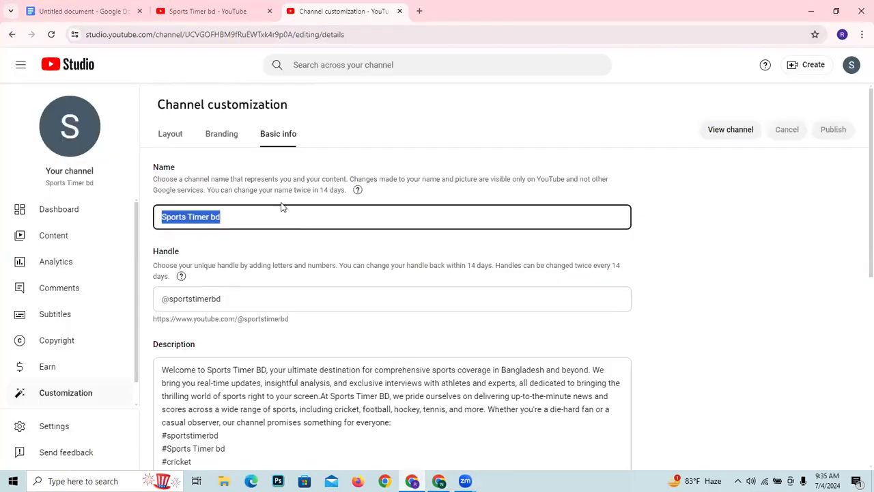
{"action": "right_click", "coordinate": [186, 219]}
{"action": "left_click", "coordinate": [233, 269]}
{"action": "key", "text": "alt+Tab"}
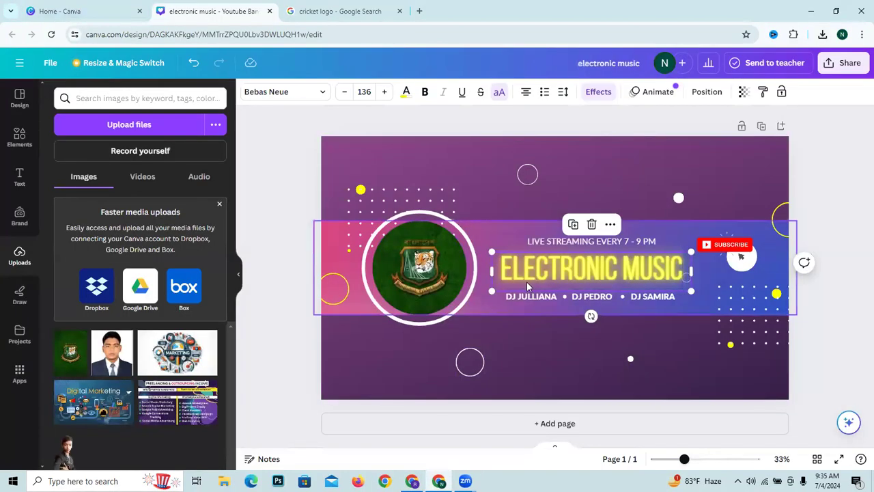
{"action": "double_click", "coordinate": [533, 261]}
{"action": "right_click", "coordinate": [533, 261]}
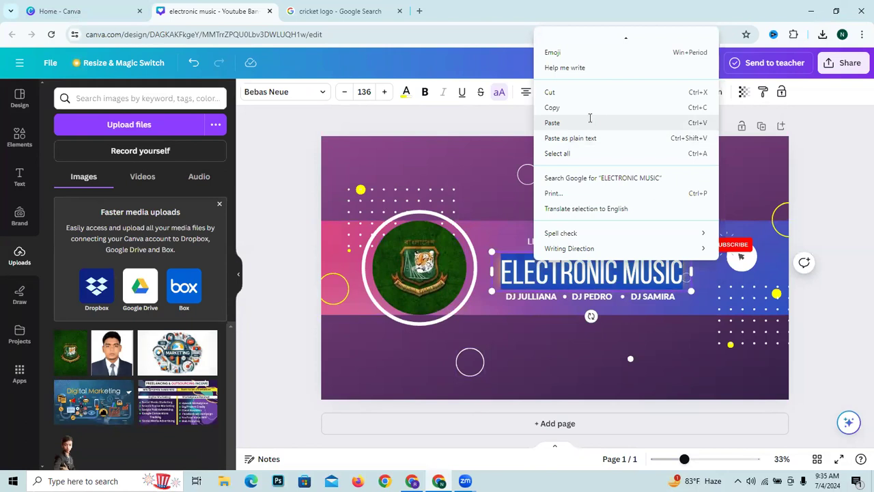
{"action": "left_click", "coordinate": [591, 122]}
- Delete the three DJ names below the banner heading and the "LIVE STREAMING EVERY 7 - 9 PM" line above it
{"action": "double_click", "coordinate": [612, 295]}
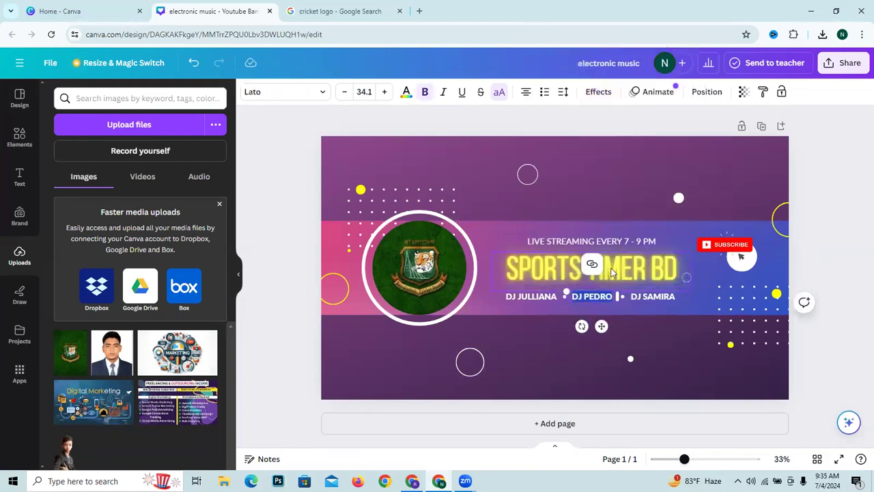
{"action": "left_click", "coordinate": [647, 315]}
{"action": "left_click", "coordinate": [641, 296]}
{"action": "left_click", "coordinate": [653, 265]}
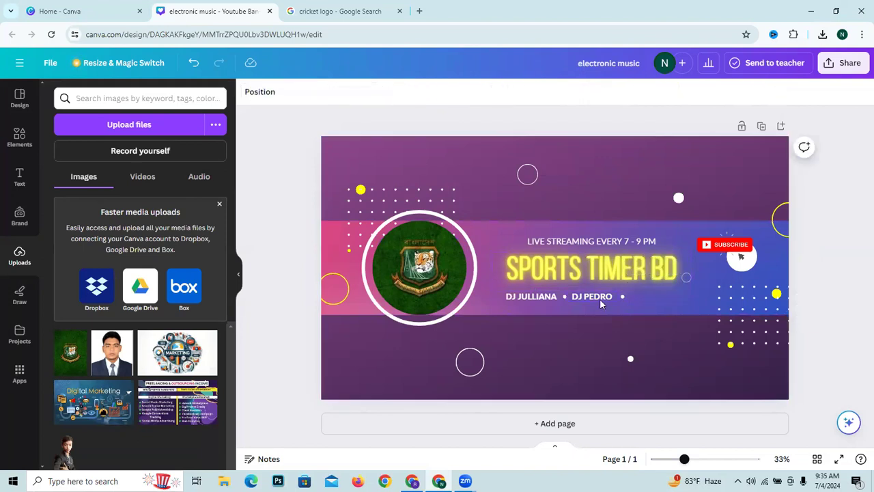
{"action": "left_click", "coordinate": [596, 297]}
{"action": "left_click", "coordinate": [585, 264]}
{"action": "left_click", "coordinate": [549, 307]}
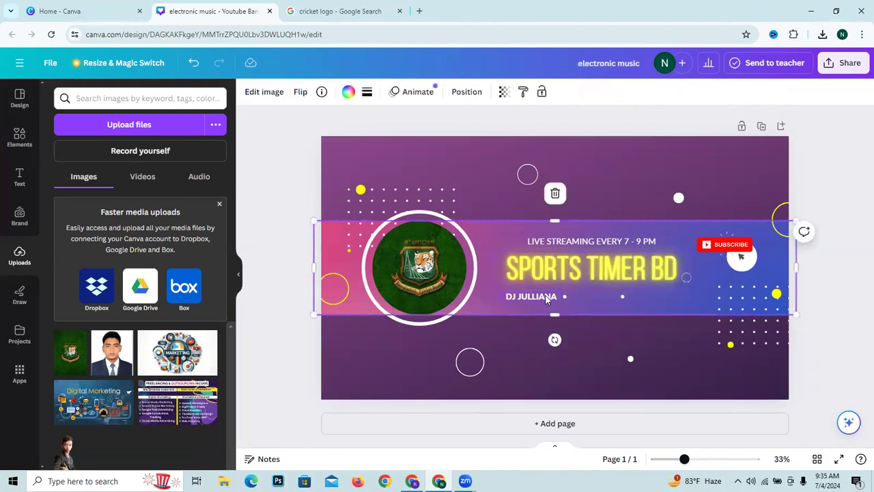
{"action": "left_click", "coordinate": [531, 297]}
{"action": "left_click", "coordinate": [529, 264]}
{"action": "left_click", "coordinate": [554, 243]}
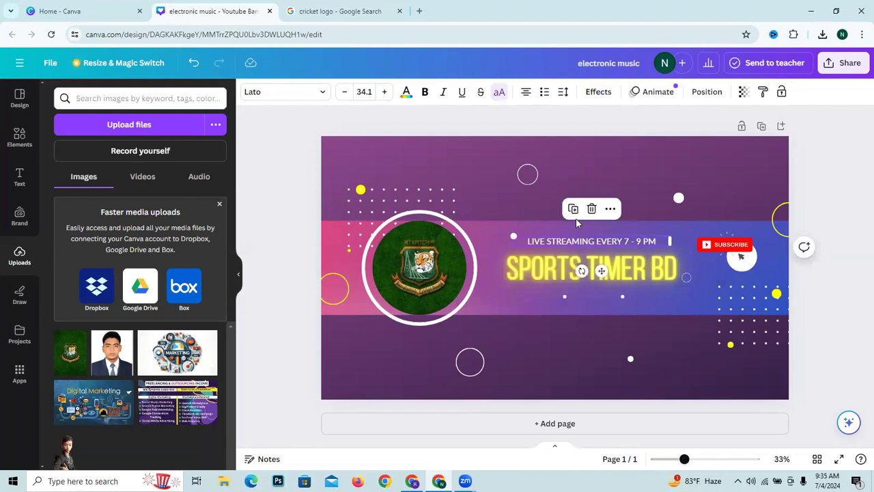
{"action": "left_click", "coordinate": [592, 209]}
{"action": "left_click", "coordinate": [506, 307]}
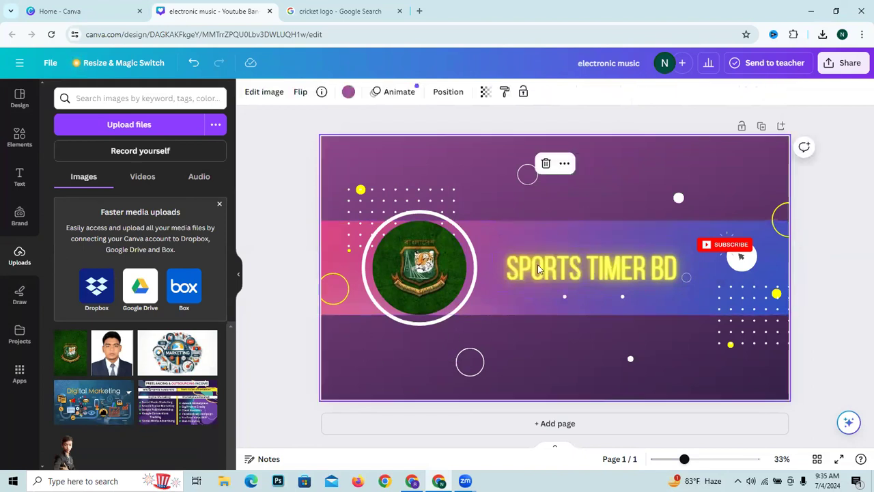
- Move the SUBSCRIBE button graphic down so it sits just below the white circle on the banner's colored band
{"action": "left_click_drag", "start_coordinate": [736, 249], "coordinate": [751, 291]}
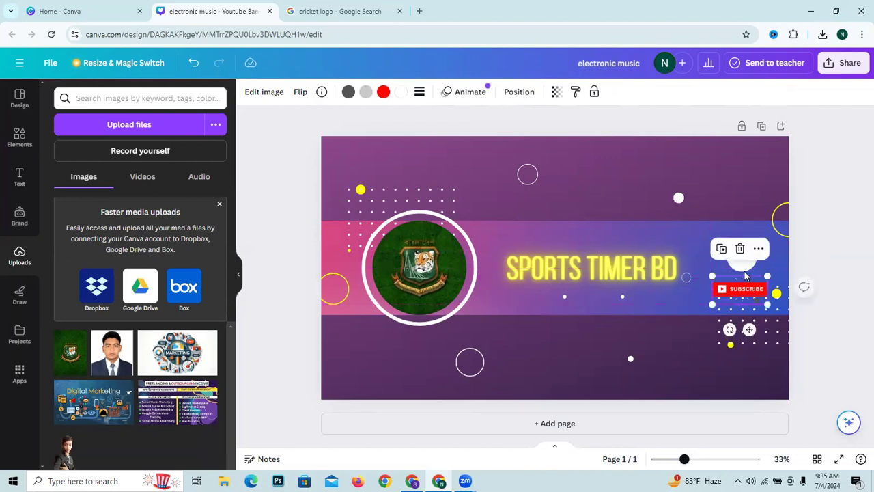
{"action": "left_click", "coordinate": [746, 265]}
{"action": "left_click", "coordinate": [743, 234]}
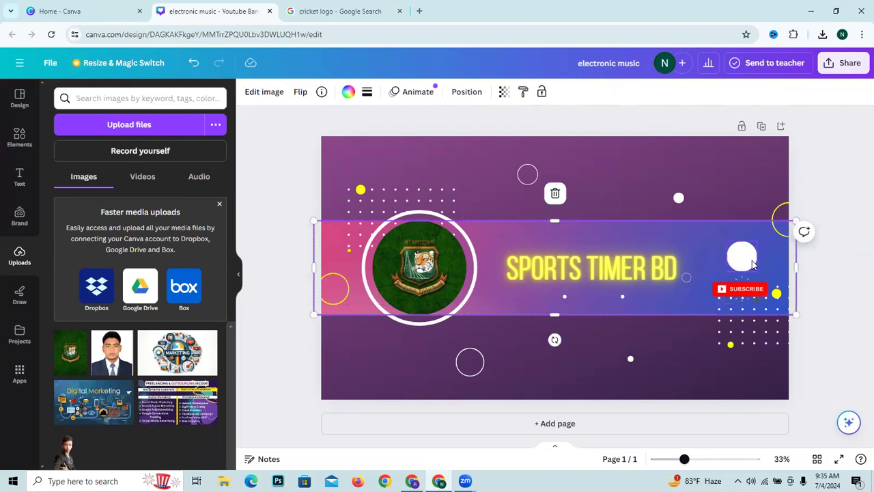
- Delete the white circle above the SUBSCRIBE graphic and download the banner design as a PNG
{"action": "left_click", "coordinate": [752, 265]}
{"action": "key", "text": "Delete"}
{"action": "left_click", "coordinate": [842, 62]}
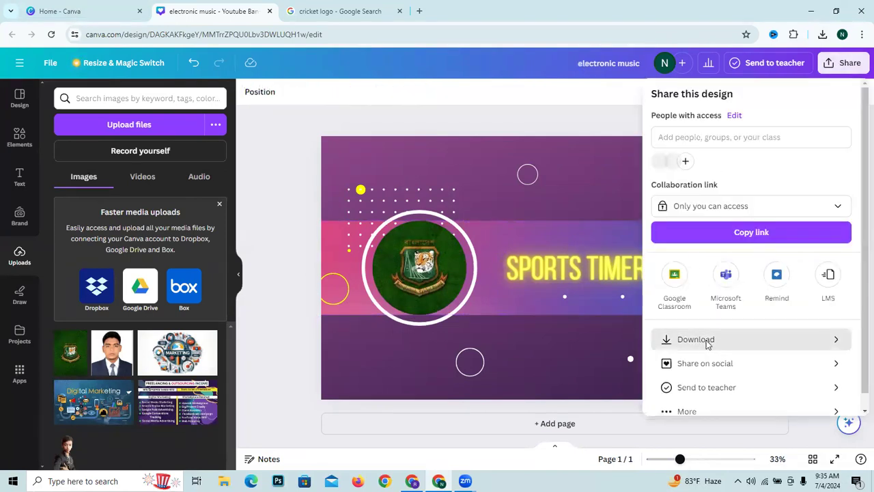
{"action": "left_click", "coordinate": [708, 342]}
{"action": "left_click", "coordinate": [760, 292]}
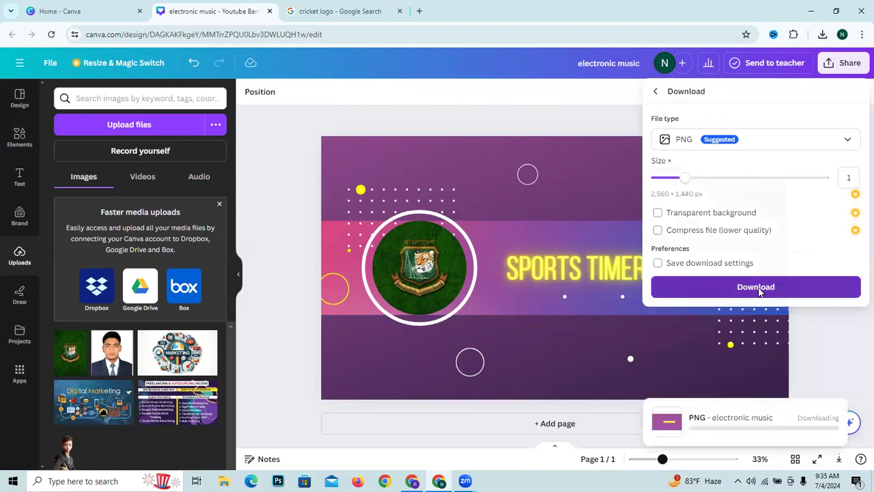
- Switch to YouTube Studio and upload "Salford & Co. (1)" from Downloads as the channel's profile picture, accepting the default crop
{"action": "left_click", "coordinate": [412, 481]}
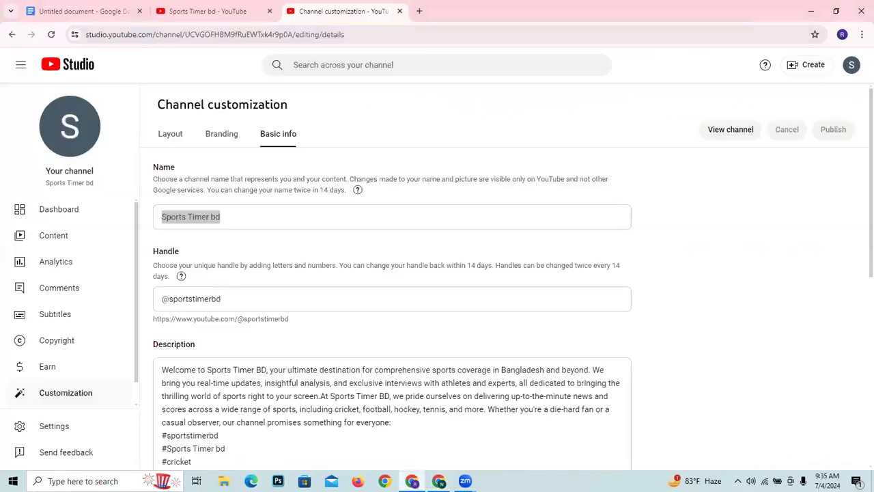
{"action": "left_click", "coordinate": [353, 290]}
{"action": "left_click", "coordinate": [231, 135]}
{"action": "left_click", "coordinate": [347, 246]}
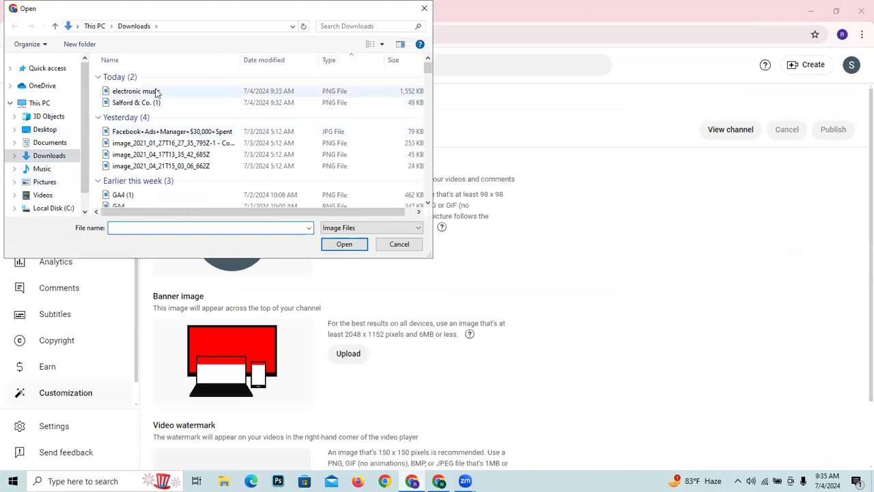
{"action": "left_click", "coordinate": [164, 102]}
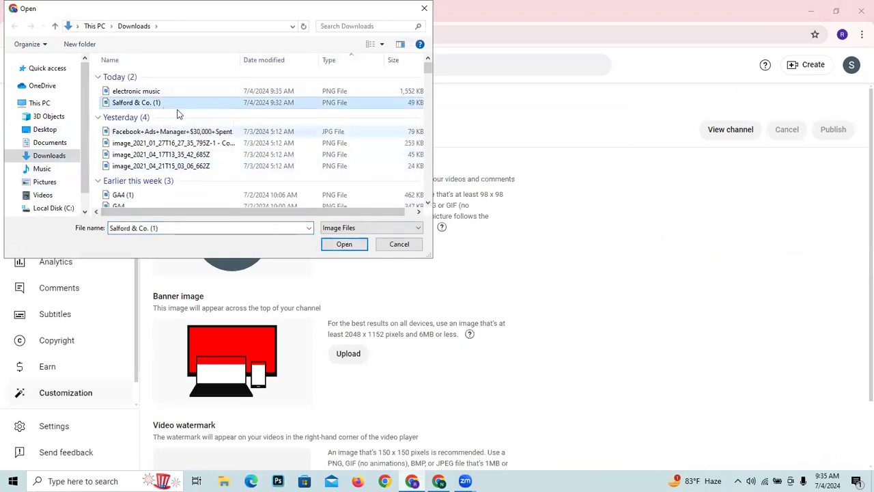
{"action": "left_click", "coordinate": [344, 245]}
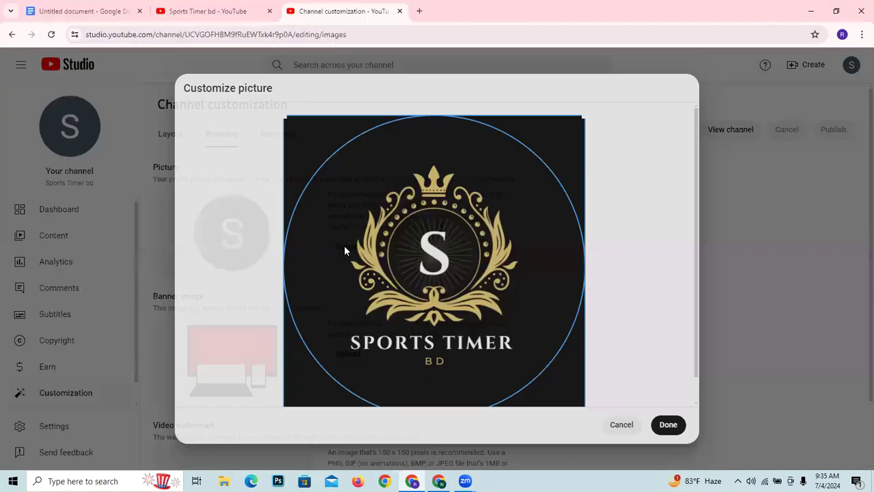
{"action": "left_click", "coordinate": [666, 421]}
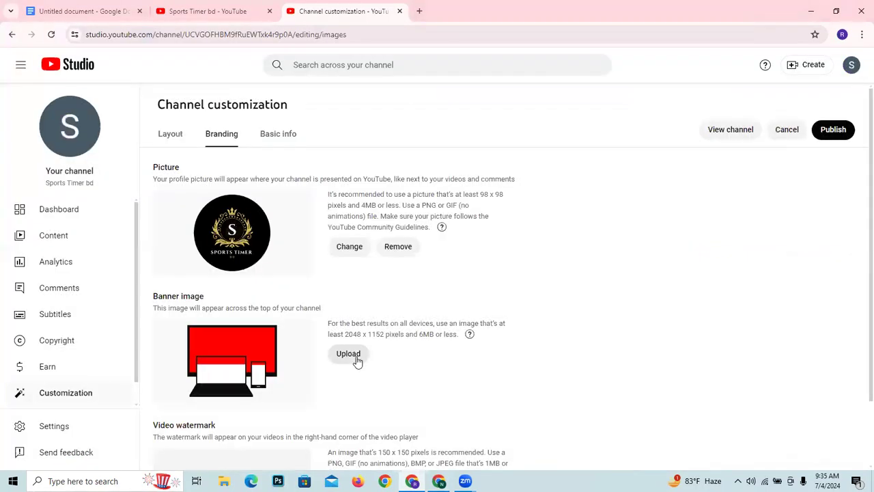
- Load the "electronic music" PNG from Downloads as the channel's banner image
{"action": "left_click", "coordinate": [357, 360]}
{"action": "left_click", "coordinate": [141, 103]}
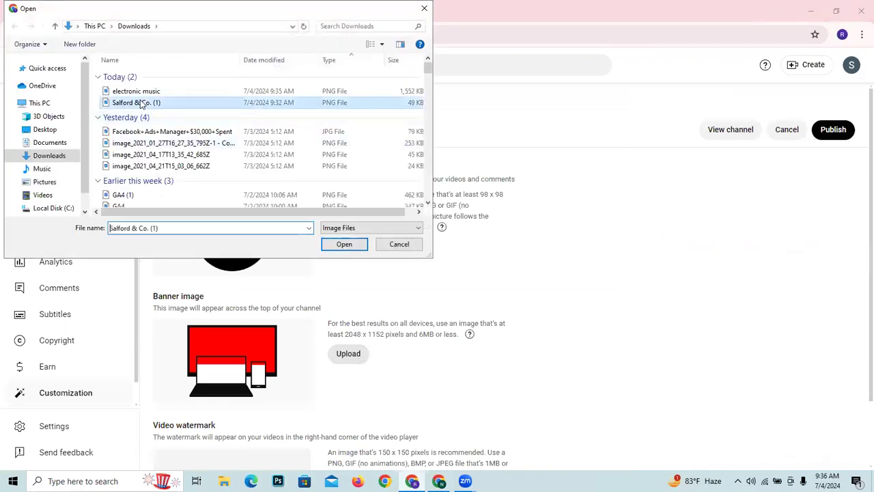
{"action": "left_click", "coordinate": [223, 92]}
{"action": "left_click", "coordinate": [345, 244]}
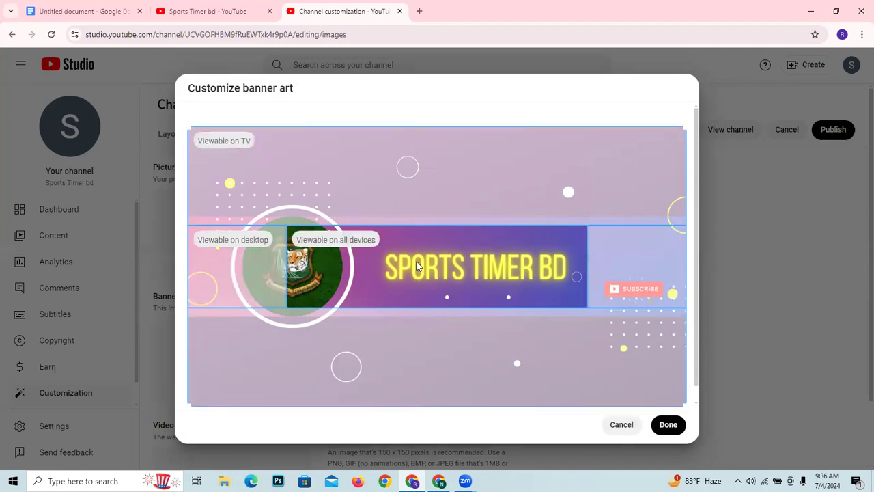
- Outline the banner's desktop and TV viewable areas with red rectangles in a screen capture, and discard the capture
{"action": "key", "text": "Print"}
{"action": "left_click_drag", "start_coordinate": [91, 56], "coordinate": [798, 467]}
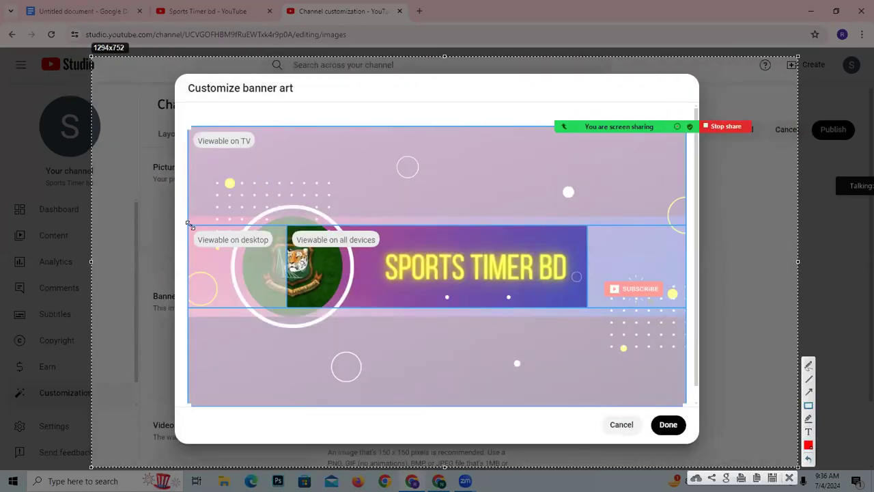
{"action": "mouse_move", "coordinate": [183, 223]}
{"action": "left_mouse_down"}
{"action": "mouse_move", "coordinate": [289, 305]}
{"action": "mouse_move", "coordinate": [591, 312]}
{"action": "mouse_move", "coordinate": [684, 305]}
{"action": "mouse_move", "coordinate": [691, 315]}
{"action": "left_mouse_up"}
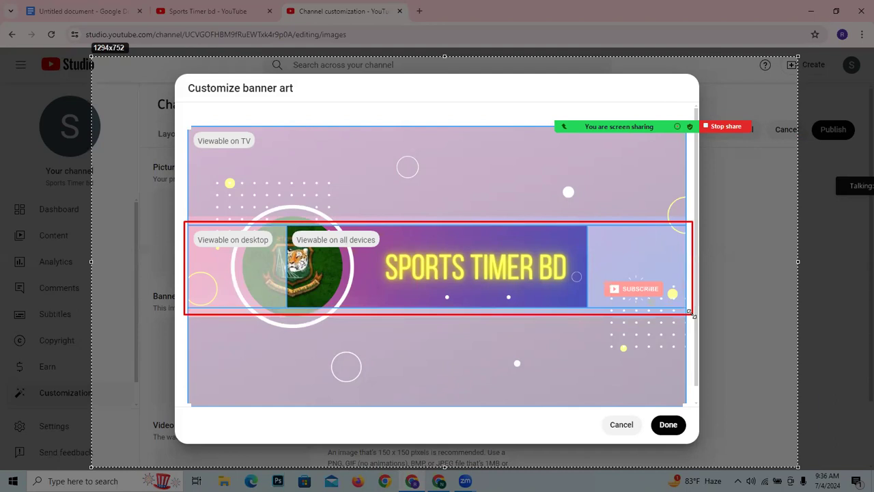
{"action": "left_click_drag", "start_coordinate": [691, 314], "coordinate": [692, 314]}
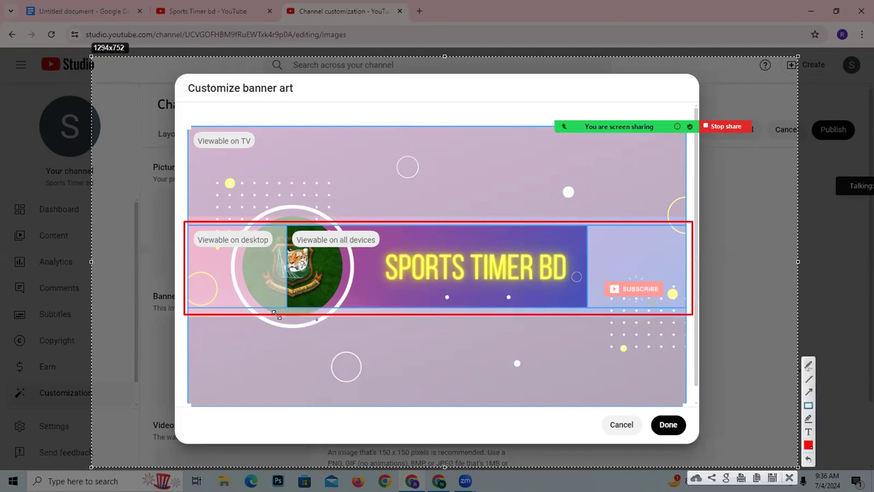
{"action": "mouse_move", "coordinate": [187, 223]}
{"action": "left_mouse_down"}
{"action": "mouse_move", "coordinate": [235, 276]}
{"action": "mouse_move", "coordinate": [289, 312]}
{"action": "left_mouse_up"}
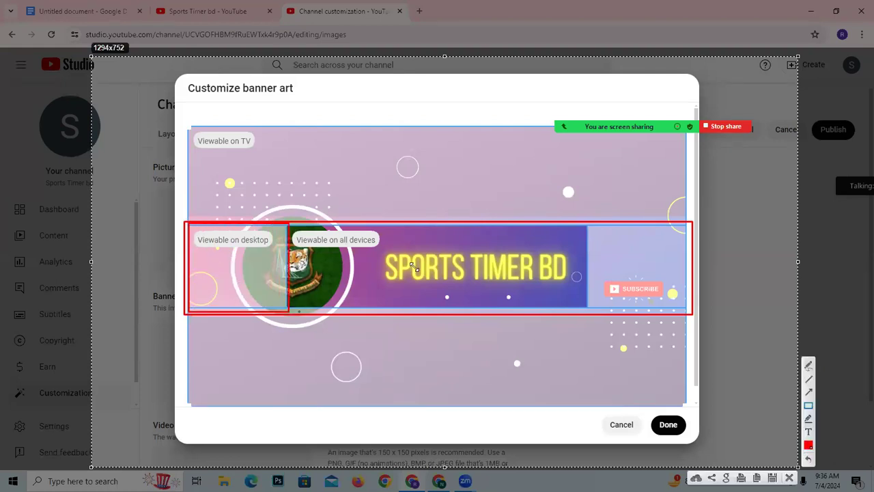
{"action": "mouse_move", "coordinate": [587, 225]}
{"action": "left_mouse_down"}
{"action": "mouse_move", "coordinate": [610, 267]}
{"action": "mouse_move", "coordinate": [692, 312]}
{"action": "left_mouse_up"}
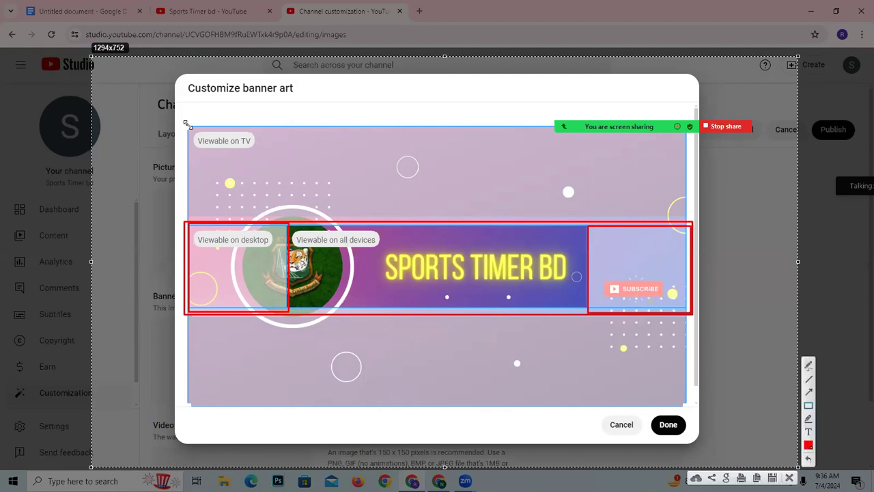
{"action": "mouse_move", "coordinate": [185, 131]}
{"action": "left_mouse_down"}
{"action": "mouse_move", "coordinate": [673, 412]}
{"action": "mouse_move", "coordinate": [685, 406]}
{"action": "left_mouse_up"}
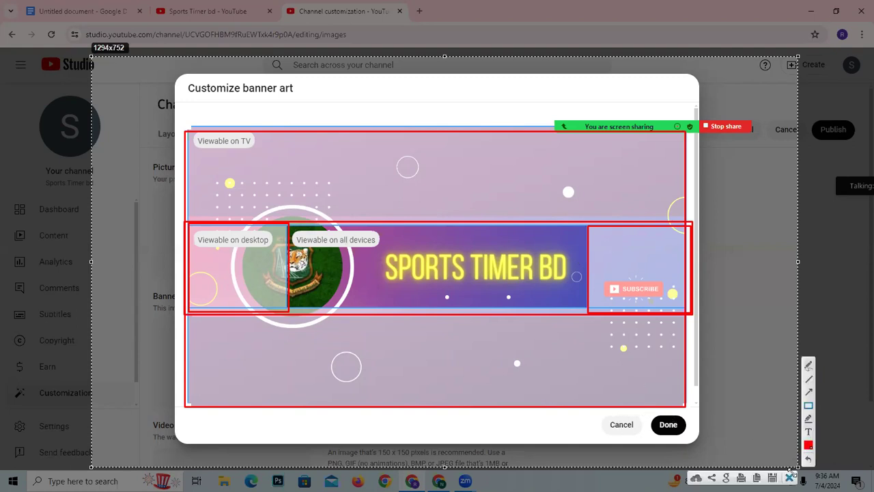
{"action": "left_click", "coordinate": [790, 476]}
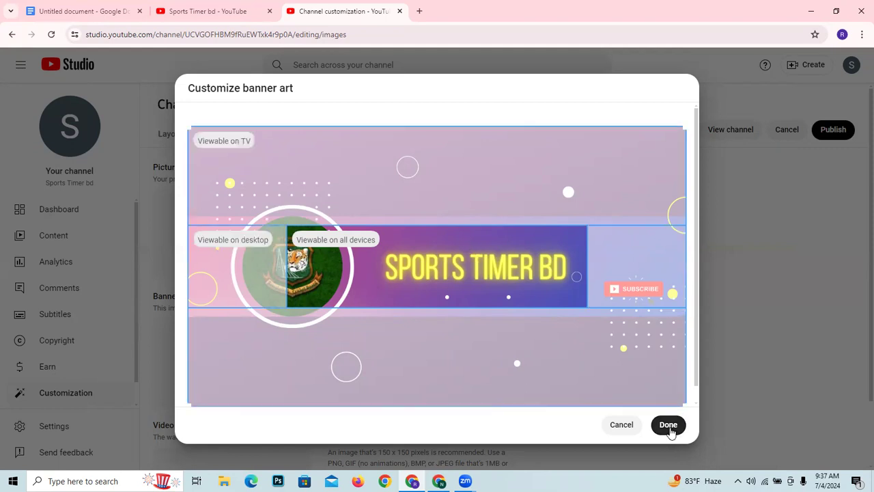
- Accept the banner art crop and publish the channel's branding changes
{"action": "left_click", "coordinate": [669, 425]}
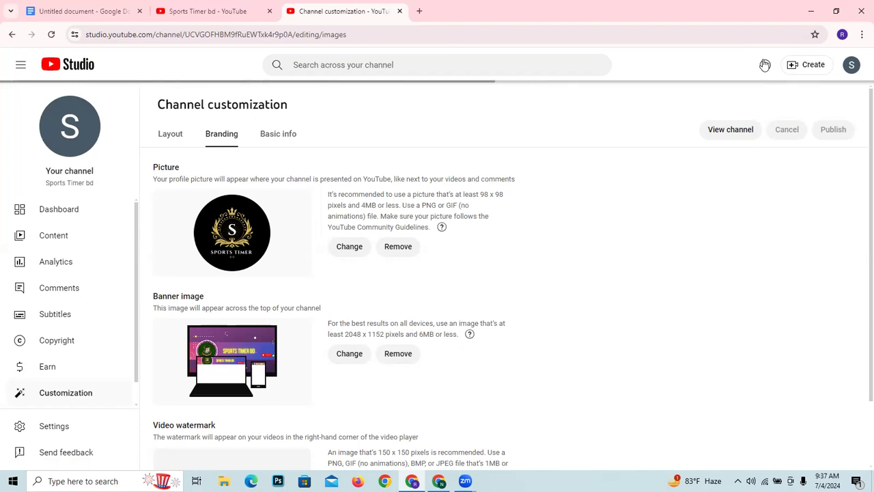
- Examine the video watermark upload option in the branding settings and the video spotlight and featured sections of the channel layout
{"action": "scroll", "coordinate": [232, 352], "scroll_direction": "down", "scroll_amount": 1}
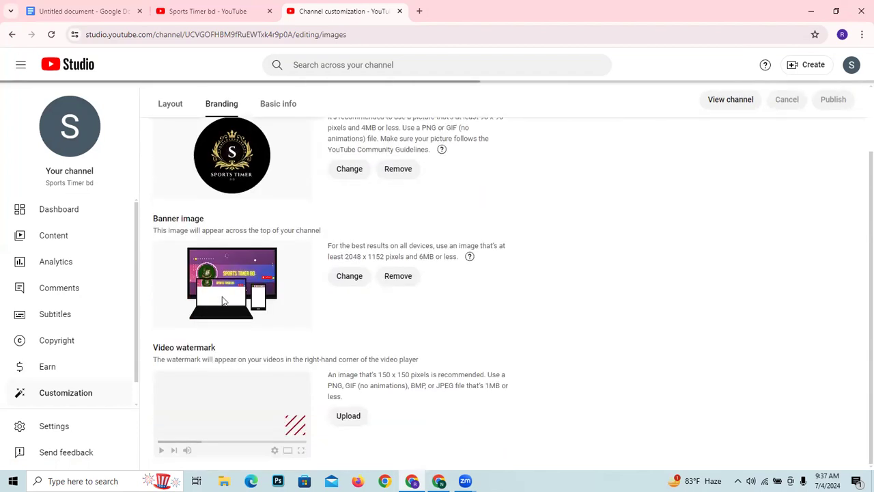
{"action": "left_click", "coordinate": [342, 419]}
{"action": "left_click", "coordinate": [424, 9]}
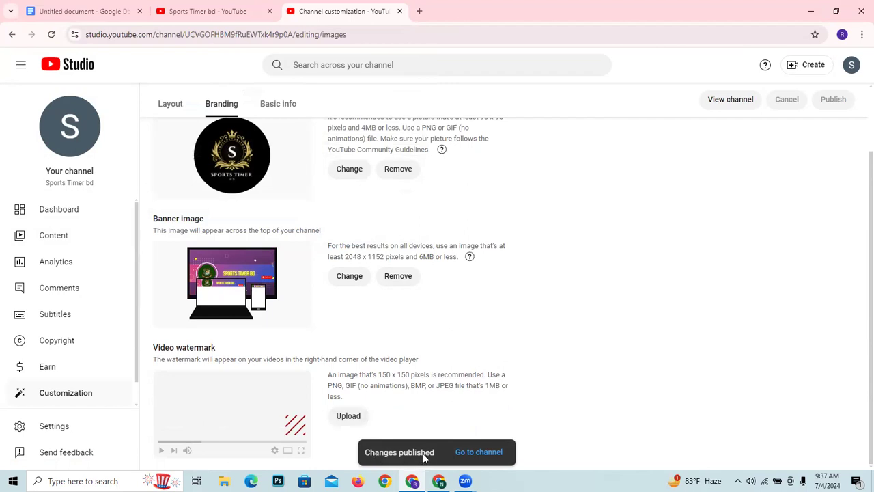
{"action": "scroll", "coordinate": [357, 216], "scroll_direction": "up", "scroll_amount": 2}
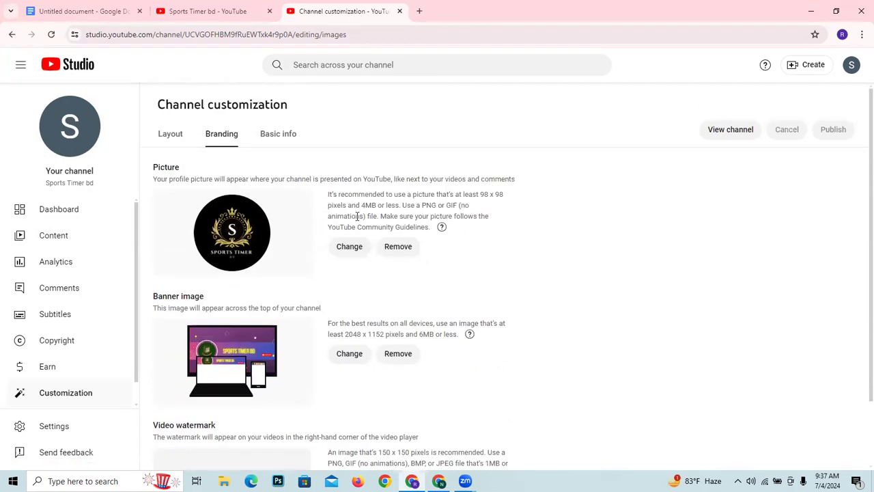
{"action": "left_click", "coordinate": [164, 140]}
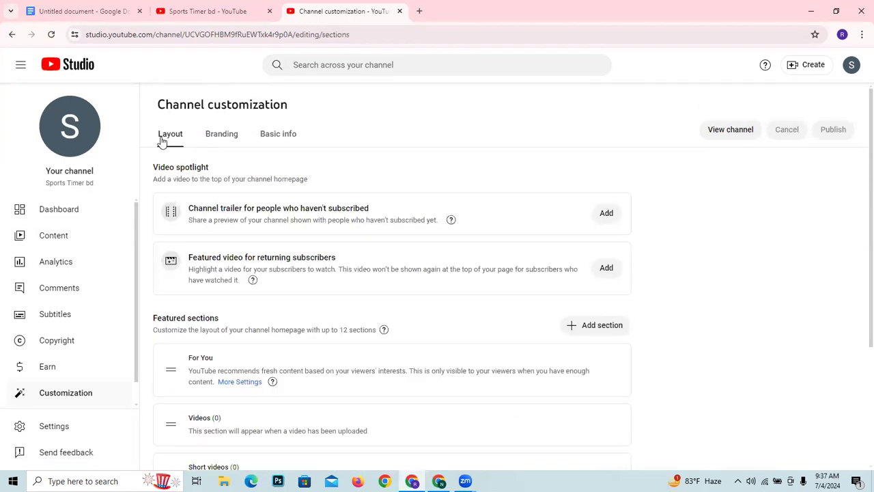
{"action": "scroll", "coordinate": [246, 297], "scroll_direction": "down", "scroll_amount": 3}
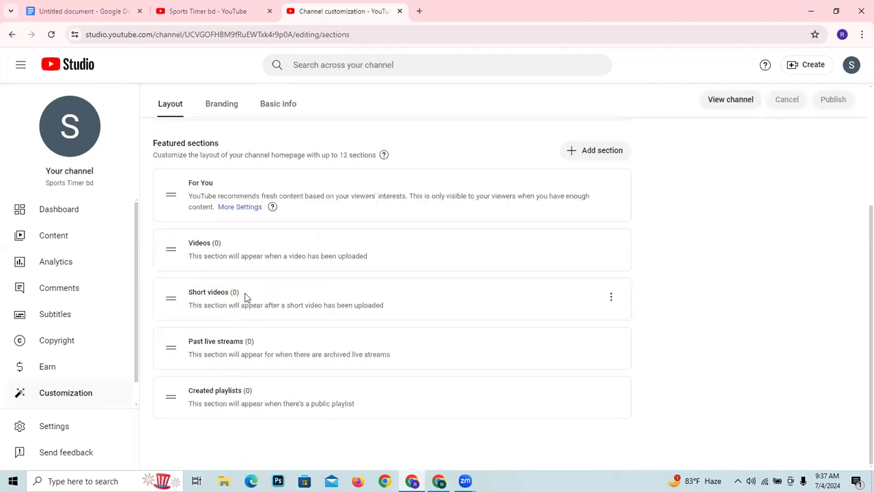
{"action": "scroll", "coordinate": [246, 297], "scroll_direction": "up", "scroll_amount": 3}
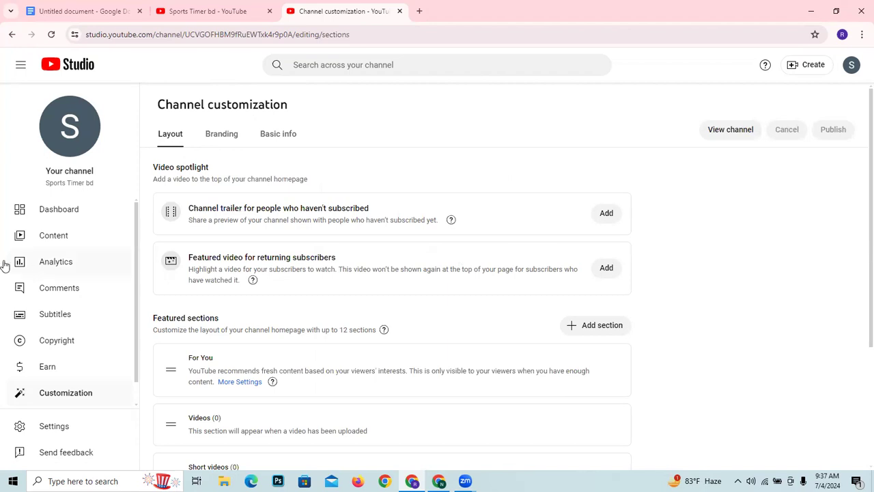
- View the channel dashboard and the channel content page, and return to the dashboard
{"action": "left_click", "coordinate": [36, 212]}
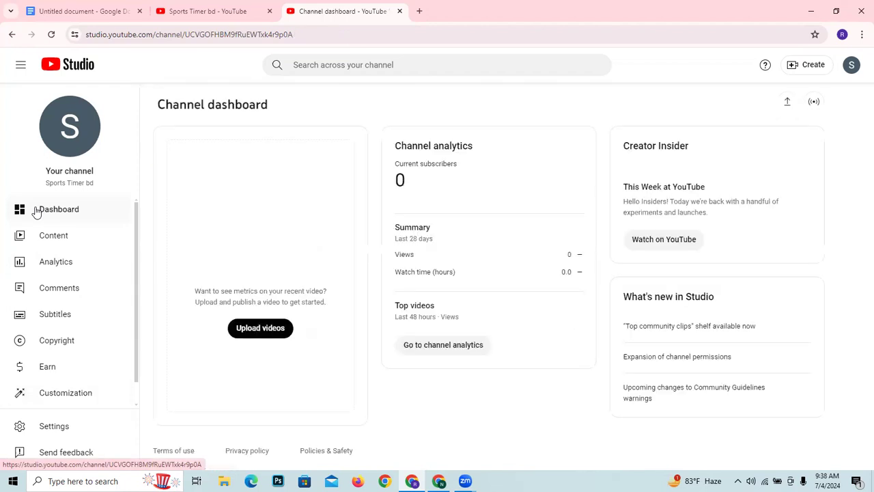
{"action": "left_click", "coordinate": [69, 241]}
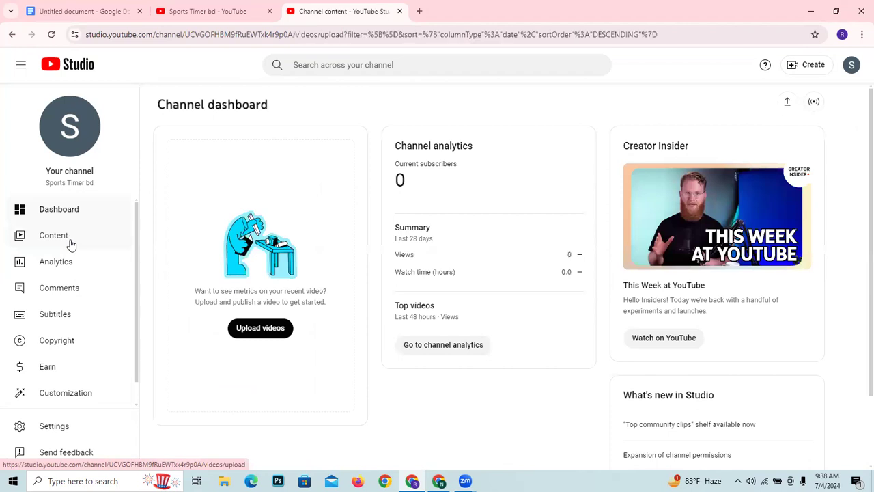
{"action": "left_click", "coordinate": [80, 207]}
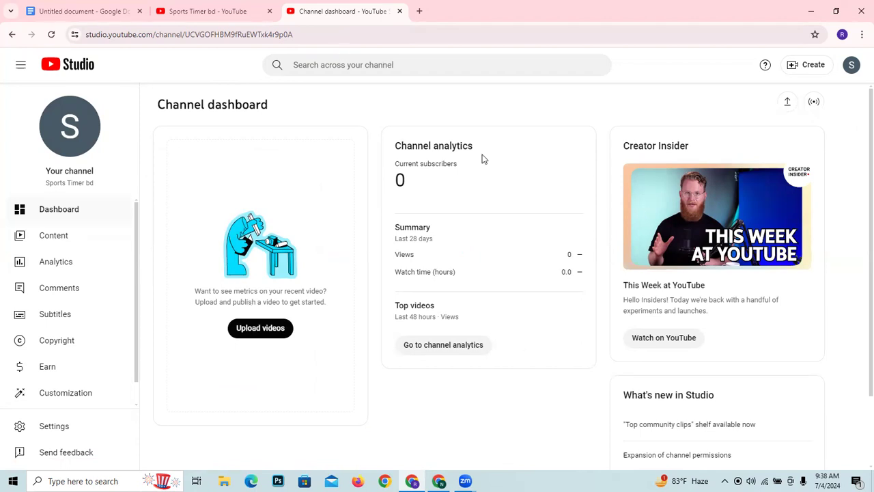
- Outline the dashboard's channel analytics, Summary, Top videos, Watch on YouTube and What's new areas in red on a screen capture, and discard the capture
{"action": "key", "text": "XF86MonBrightnessUp"}
{"action": "key", "text": "Print"}
{"action": "left_click_drag", "start_coordinate": [1, 24], "coordinate": [854, 470]}
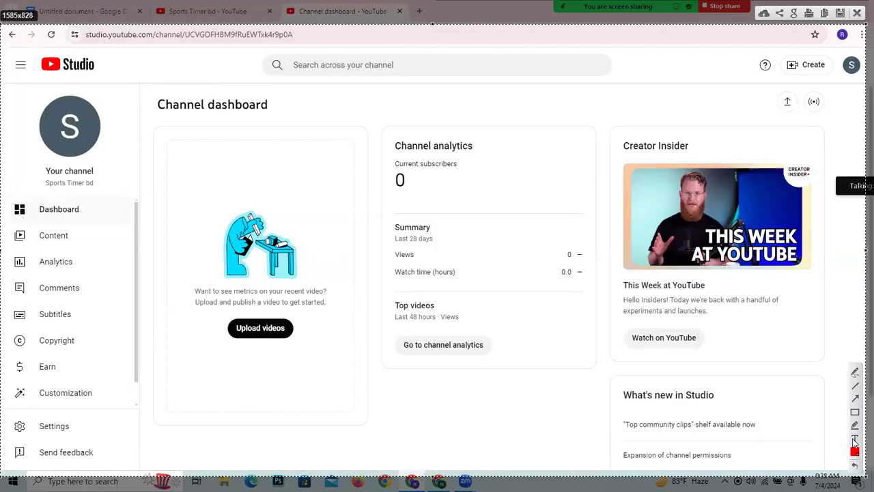
{"action": "left_click", "coordinate": [855, 413]}
{"action": "mouse_move", "coordinate": [129, 84]}
{"action": "left_mouse_down"}
{"action": "mouse_move", "coordinate": [854, 386]}
{"action": "mouse_move", "coordinate": [854, 464]}
{"action": "mouse_move", "coordinate": [866, 474]}
{"action": "left_mouse_up"}
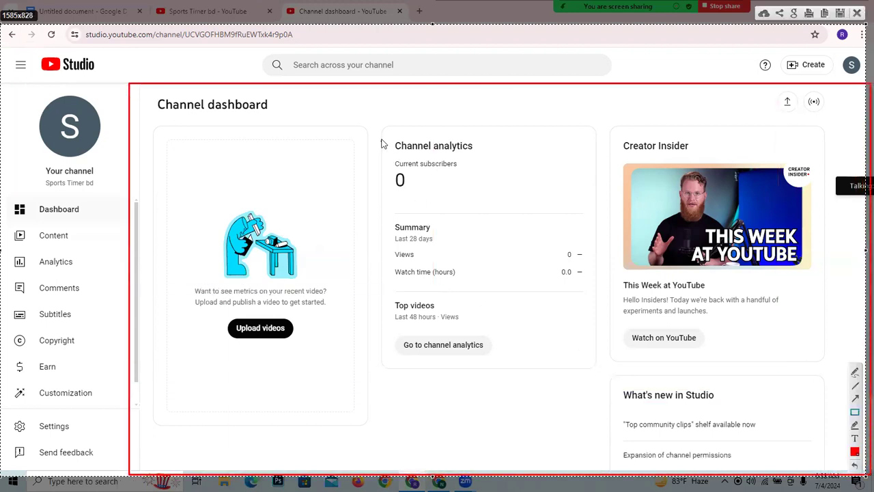
{"action": "left_click_drag", "start_coordinate": [376, 136], "coordinate": [607, 371]}
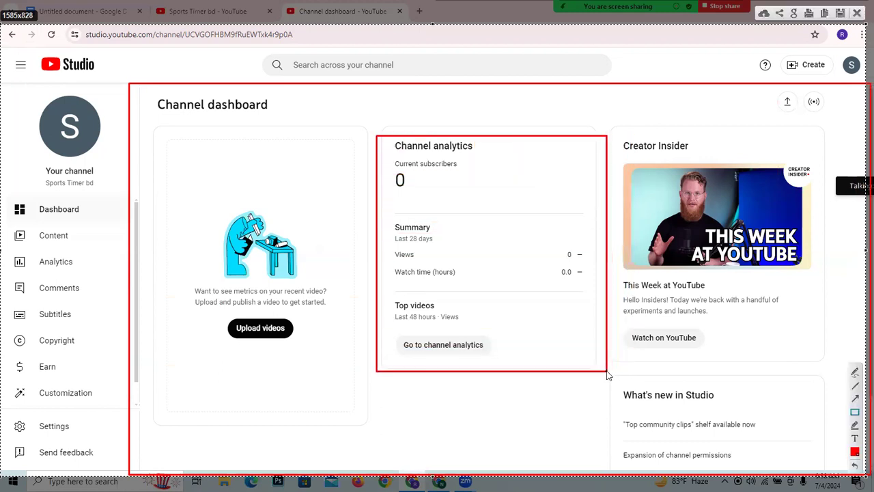
{"action": "left_click_drag", "start_coordinate": [385, 221], "coordinate": [595, 288]}
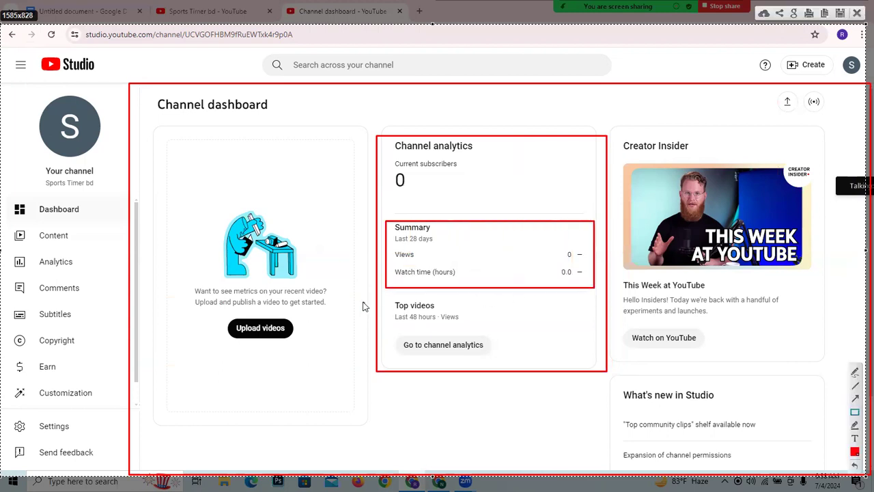
{"action": "left_click_drag", "start_coordinate": [385, 297], "coordinate": [600, 327]}
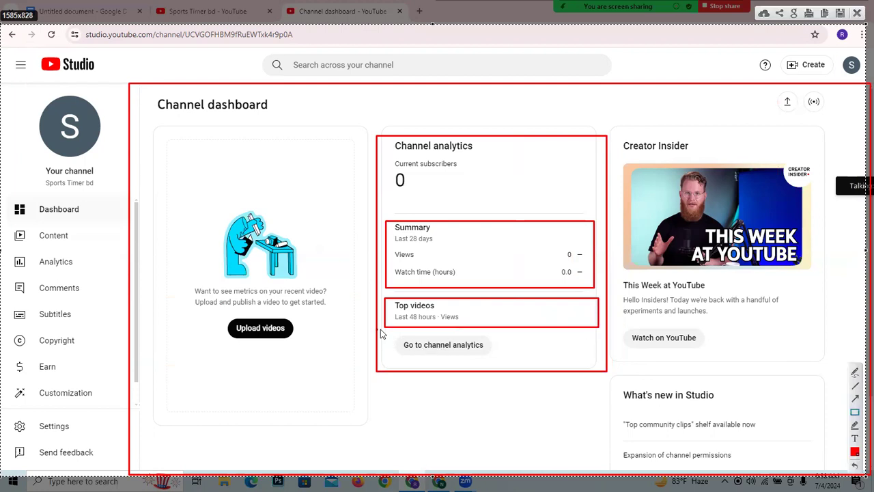
{"action": "left_click_drag", "start_coordinate": [392, 334], "coordinate": [567, 367]}
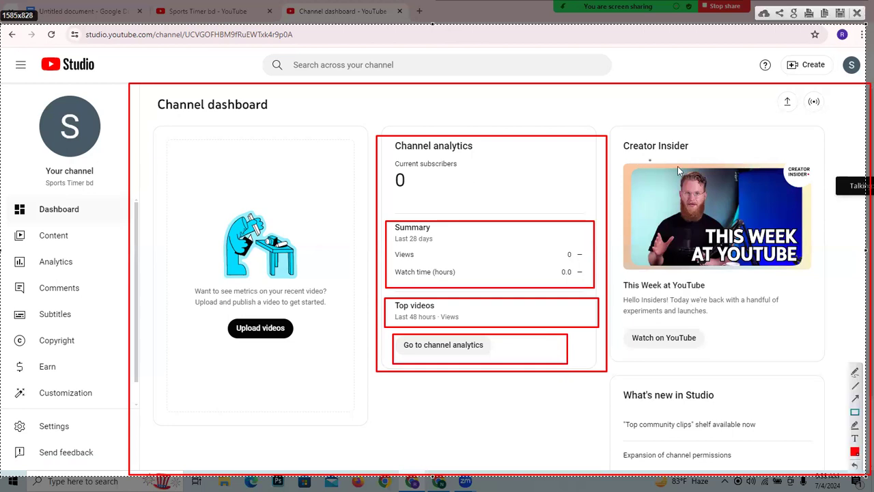
{"action": "left_click_drag", "start_coordinate": [623, 325], "coordinate": [739, 353]}
{"action": "left_click_drag", "start_coordinate": [606, 386], "coordinate": [822, 409]}
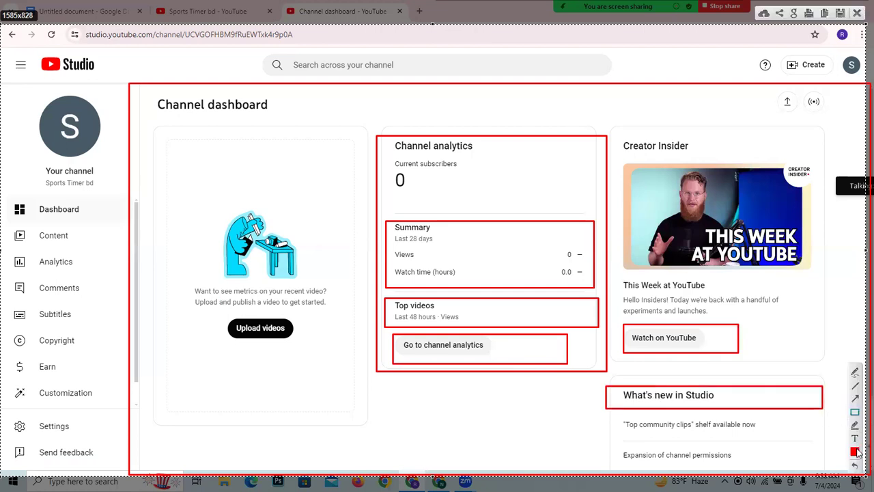
{"action": "left_click", "coordinate": [857, 13]}
{"action": "scroll", "coordinate": [328, 310], "scroll_direction": "down", "scroll_amount": 2}
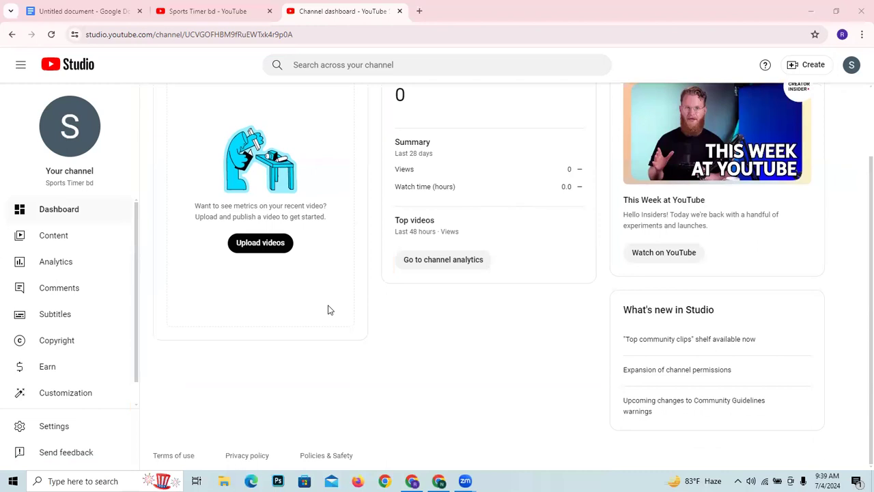
- View the channel content's Videos, Shorts, Live, Playlists, Podcasts and Promotions lists, and open the channel analytics overview
{"action": "left_click", "coordinate": [49, 242]}
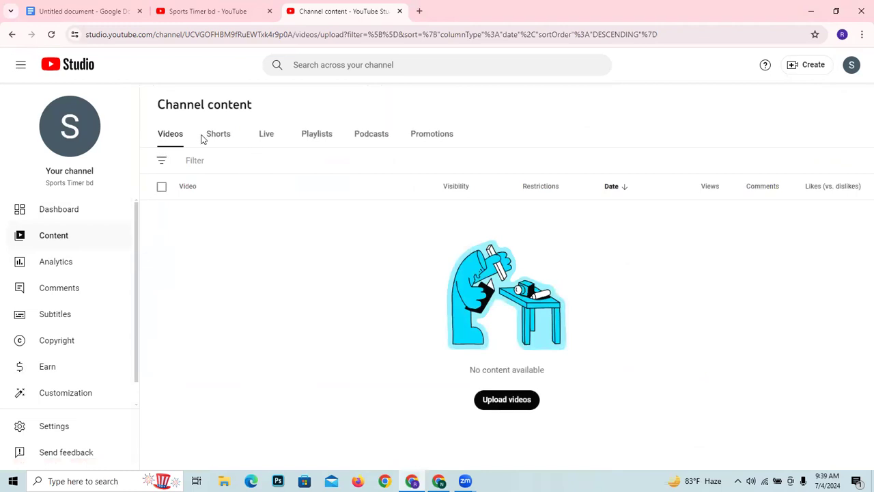
{"action": "left_click", "coordinate": [209, 141]}
{"action": "left_click", "coordinate": [171, 140]}
{"action": "left_click", "coordinate": [225, 136]}
{"action": "left_click", "coordinate": [263, 134]}
{"action": "left_click", "coordinate": [322, 135]}
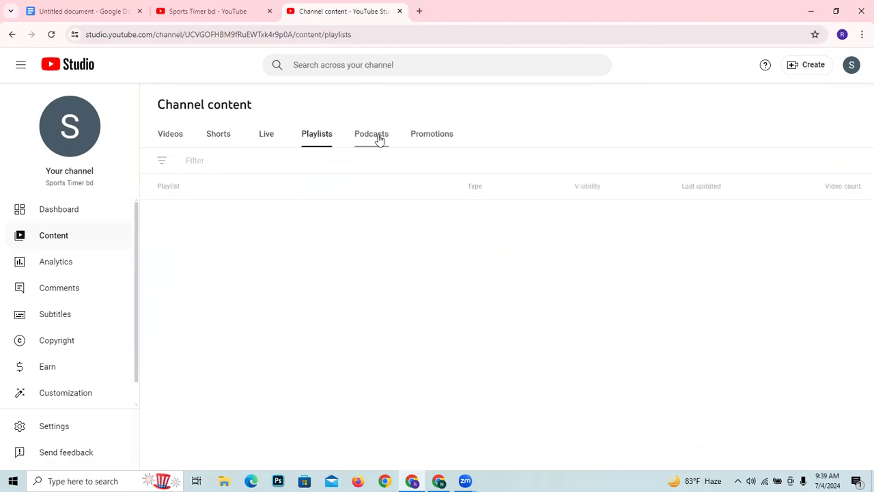
{"action": "left_click", "coordinate": [377, 139]}
{"action": "left_click", "coordinate": [427, 137]}
{"action": "left_click", "coordinate": [170, 135]}
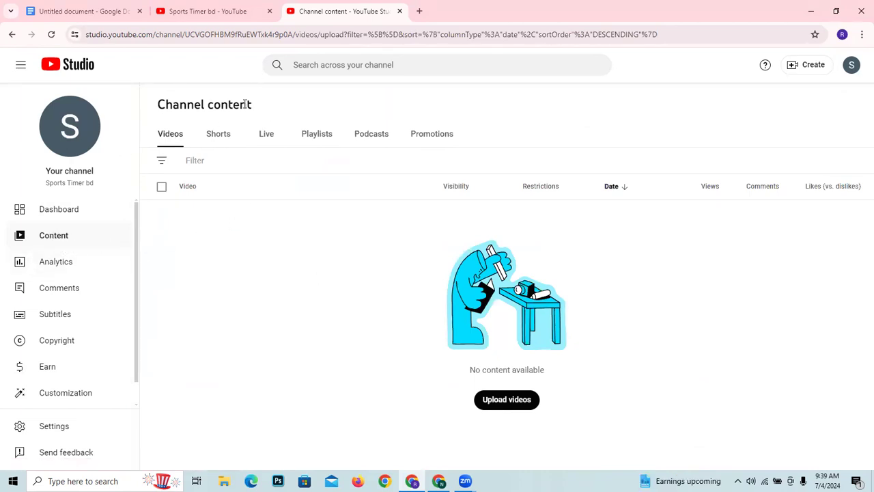
{"action": "left_click", "coordinate": [105, 273]}
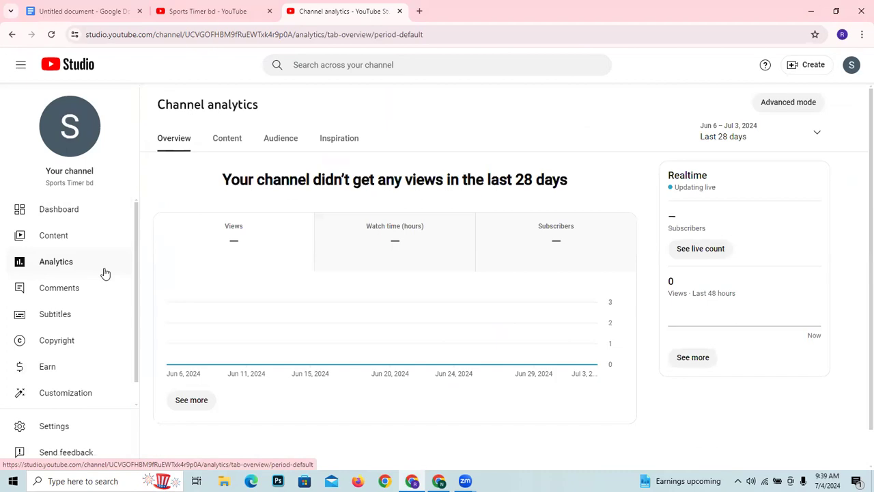
- Capture the analytics page and outline in red its heading, the four report names and the 28-day views message
{"action": "key", "text": "Print"}
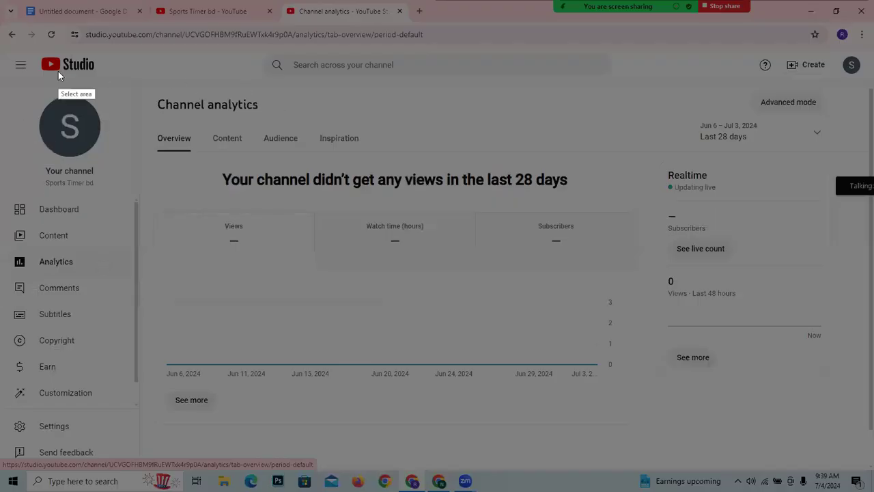
{"action": "left_click_drag", "start_coordinate": [1, 55], "coordinate": [873, 475]}
{"action": "left_click", "coordinate": [859, 414]}
{"action": "mouse_move", "coordinate": [146, 94]}
{"action": "left_mouse_down"}
{"action": "mouse_move", "coordinate": [260, 121]}
{"action": "mouse_move", "coordinate": [278, 114]}
{"action": "left_mouse_up"}
{"action": "mouse_move", "coordinate": [152, 130]}
{"action": "left_mouse_down"}
{"action": "mouse_move", "coordinate": [202, 155]}
{"action": "mouse_move", "coordinate": [209, 131]}
{"action": "mouse_move", "coordinate": [252, 151]}
{"action": "mouse_move", "coordinate": [306, 155]}
{"action": "left_mouse_up"}
{"action": "mouse_move", "coordinate": [313, 123]}
{"action": "left_mouse_down"}
{"action": "mouse_move", "coordinate": [317, 144]}
{"action": "mouse_move", "coordinate": [381, 154]}
{"action": "mouse_move", "coordinate": [371, 156]}
{"action": "left_mouse_up"}
{"action": "mouse_move", "coordinate": [201, 164]}
{"action": "left_mouse_down"}
{"action": "mouse_move", "coordinate": [425, 219]}
{"action": "mouse_move", "coordinate": [572, 203]}
{"action": "left_mouse_up"}
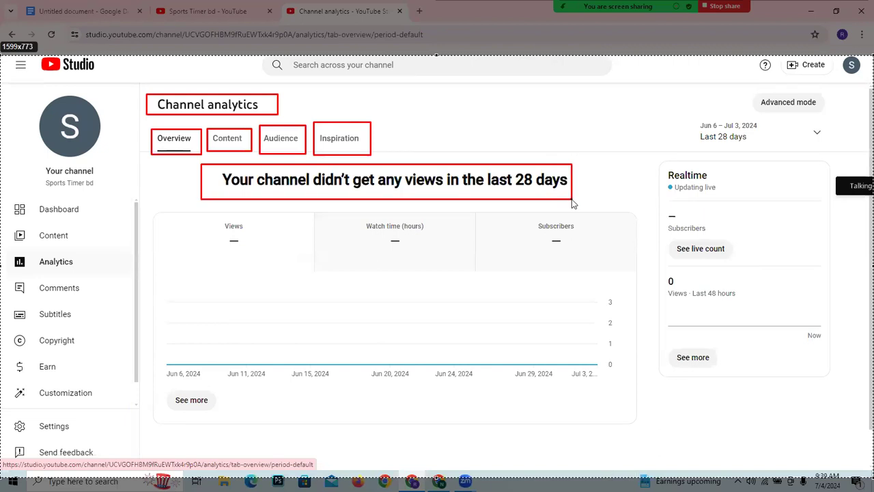
{"action": "left_click_drag", "start_coordinate": [572, 203], "coordinate": [573, 203]}
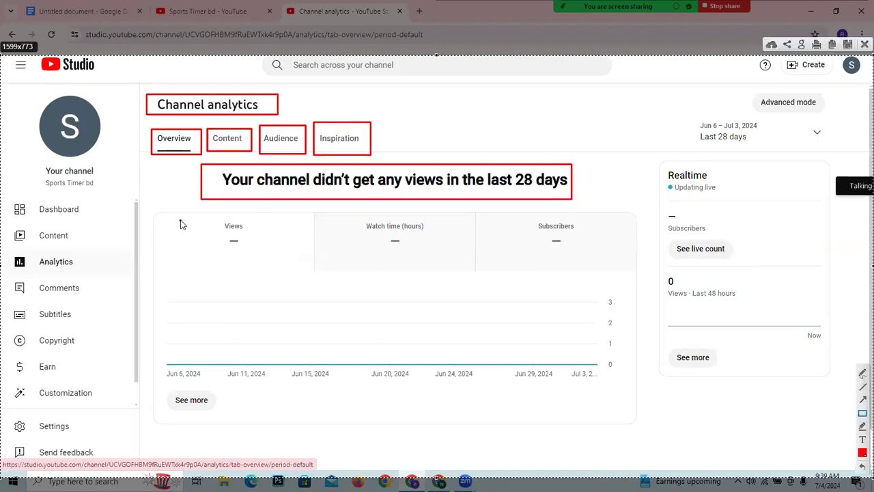
- Outline the Views, Watch time and Subscribers cards, the chart with its scale values, and the Realtime sections in red on the capture
{"action": "mouse_move", "coordinate": [167, 214]}
{"action": "left_mouse_down"}
{"action": "mouse_move", "coordinate": [314, 275]}
{"action": "mouse_move", "coordinate": [107, 203]}
{"action": "mouse_move", "coordinate": [286, 264]}
{"action": "left_mouse_up"}
{"action": "left_click_drag", "start_coordinate": [340, 211], "coordinate": [458, 258]}
{"action": "mouse_move", "coordinate": [509, 220]}
{"action": "left_mouse_down"}
{"action": "mouse_move", "coordinate": [608, 261]}
{"action": "mouse_move", "coordinate": [604, 253]}
{"action": "left_mouse_up"}
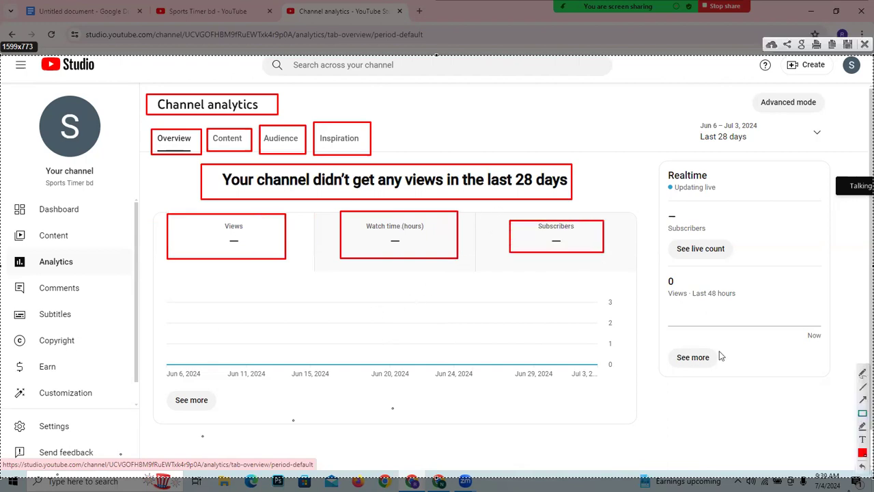
{"action": "mouse_move", "coordinate": [577, 291]}
{"action": "left_mouse_down"}
{"action": "mouse_move", "coordinate": [610, 317]}
{"action": "mouse_move", "coordinate": [639, 312]}
{"action": "mouse_move", "coordinate": [642, 348]}
{"action": "mouse_move", "coordinate": [634, 332]}
{"action": "mouse_move", "coordinate": [624, 356]}
{"action": "mouse_move", "coordinate": [632, 370]}
{"action": "left_mouse_up"}
{"action": "mouse_move", "coordinate": [649, 164]}
{"action": "left_mouse_down"}
{"action": "mouse_move", "coordinate": [827, 217]}
{"action": "mouse_move", "coordinate": [838, 209]}
{"action": "left_mouse_up"}
{"action": "mouse_move", "coordinate": [649, 231]}
{"action": "left_mouse_down"}
{"action": "mouse_move", "coordinate": [859, 271]}
{"action": "mouse_move", "coordinate": [873, 266]}
{"action": "left_mouse_up"}
{"action": "left_click_drag", "start_coordinate": [649, 272], "coordinate": [873, 317]}
{"action": "left_click_drag", "start_coordinate": [661, 344], "coordinate": [873, 396]}
{"action": "mouse_move", "coordinate": [156, 277]}
{"action": "left_mouse_down"}
{"action": "mouse_move", "coordinate": [166, 287]}
{"action": "mouse_move", "coordinate": [649, 375]}
{"action": "left_mouse_up"}
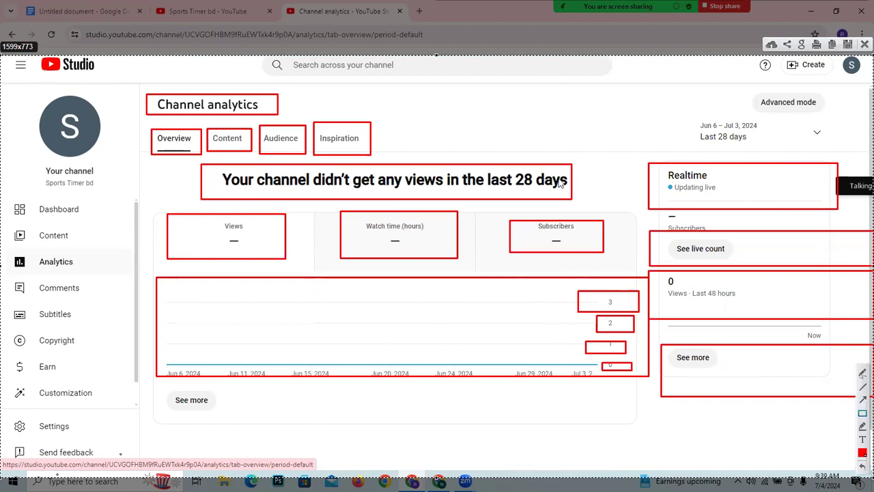
{"action": "mouse_move", "coordinate": [203, 220]}
{"action": "left_mouse_down"}
{"action": "mouse_move", "coordinate": [313, 267]}
{"action": "mouse_move", "coordinate": [193, 224]}
{"action": "mouse_move", "coordinate": [204, 222]}
{"action": "left_mouse_up"}
- Handwrite 100 over the Views card with the yellow marker, and trace over it with the marker set to red
{"action": "left_click", "coordinate": [859, 428]}
{"action": "left_click_drag", "start_coordinate": [180, 225], "coordinate": [209, 255]}
{"action": "mouse_move", "coordinate": [213, 224]}
{"action": "left_mouse_down"}
{"action": "mouse_move", "coordinate": [223, 241]}
{"action": "mouse_move", "coordinate": [221, 231]}
{"action": "mouse_move", "coordinate": [252, 232]}
{"action": "mouse_move", "coordinate": [258, 250]}
{"action": "mouse_move", "coordinate": [266, 230]}
{"action": "left_mouse_up"}
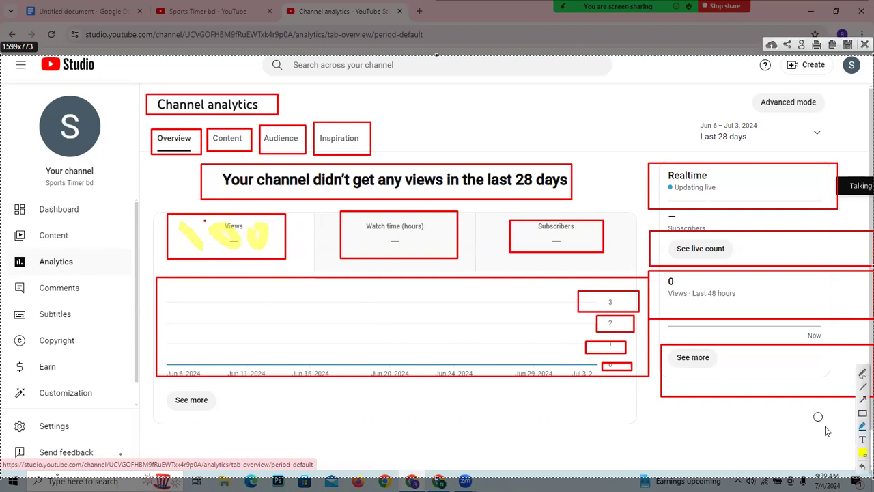
{"action": "left_click", "coordinate": [861, 453]}
{"action": "left_click", "coordinate": [758, 340]}
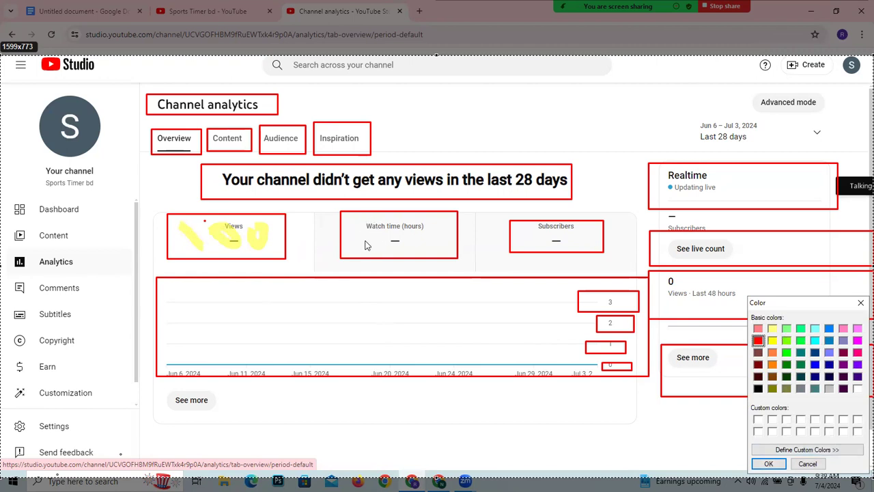
{"action": "left_click", "coordinate": [768, 464]}
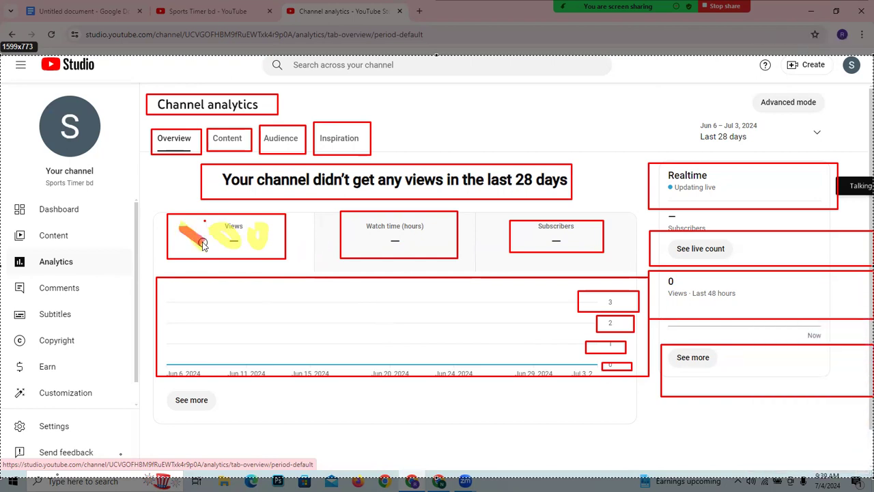
{"action": "mouse_move", "coordinate": [231, 247]}
{"action": "left_mouse_down"}
{"action": "mouse_move", "coordinate": [214, 227]}
{"action": "mouse_move", "coordinate": [278, 252]}
{"action": "left_mouse_up"}
- Handwrite red figures over the Watch time and Subscribers cards, extend the Views figure with another zero, and discard the capture
{"action": "mouse_move", "coordinate": [355, 227]}
{"action": "left_mouse_down"}
{"action": "mouse_move", "coordinate": [370, 251]}
{"action": "mouse_move", "coordinate": [418, 252]}
{"action": "mouse_move", "coordinate": [387, 232]}
{"action": "mouse_move", "coordinate": [431, 220]}
{"action": "mouse_move", "coordinate": [452, 251]}
{"action": "left_mouse_up"}
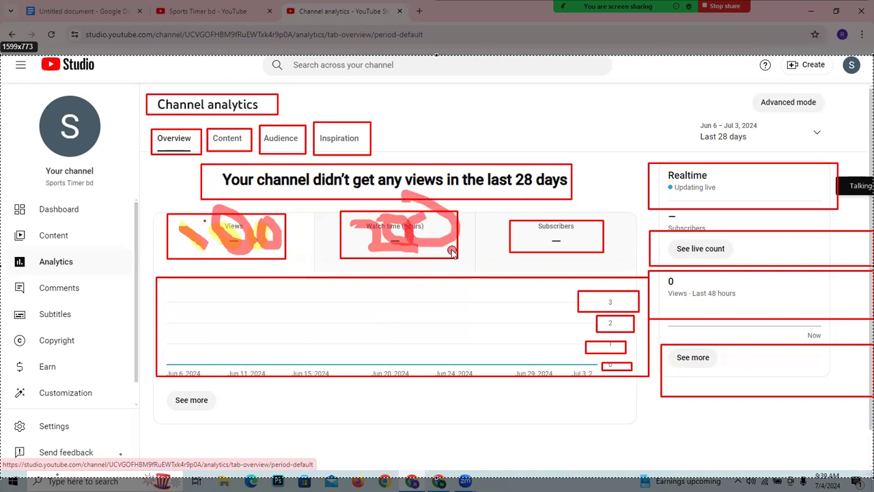
{"action": "left_click", "coordinate": [421, 253]}
{"action": "left_click", "coordinate": [431, 253]}
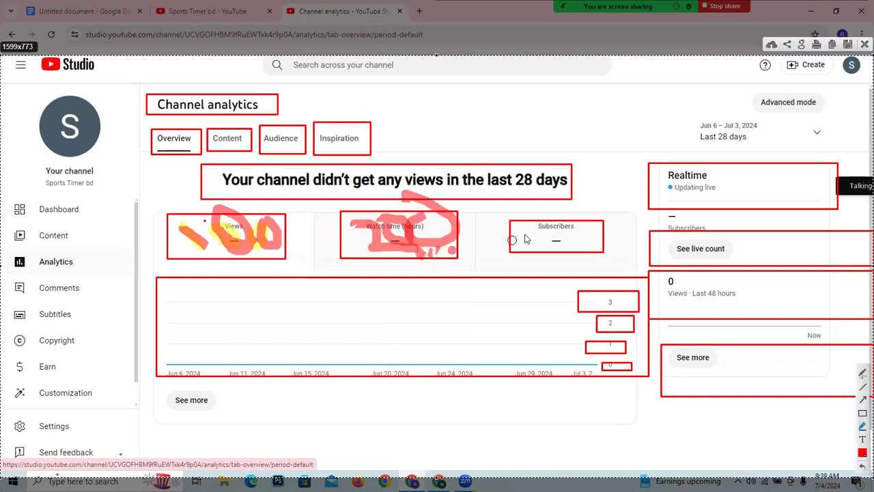
{"action": "mouse_move", "coordinate": [527, 226]}
{"action": "left_mouse_down"}
{"action": "mouse_move", "coordinate": [528, 252]}
{"action": "mouse_move", "coordinate": [517, 235]}
{"action": "left_mouse_up"}
{"action": "mouse_move", "coordinate": [518, 250]}
{"action": "left_mouse_down"}
{"action": "mouse_move", "coordinate": [543, 239]}
{"action": "mouse_move", "coordinate": [544, 247]}
{"action": "mouse_move", "coordinate": [555, 235]}
{"action": "mouse_move", "coordinate": [550, 248]}
{"action": "mouse_move", "coordinate": [567, 236]}
{"action": "mouse_move", "coordinate": [569, 250]}
{"action": "mouse_move", "coordinate": [571, 234]}
{"action": "mouse_move", "coordinate": [593, 256]}
{"action": "mouse_move", "coordinate": [585, 244]}
{"action": "left_mouse_up"}
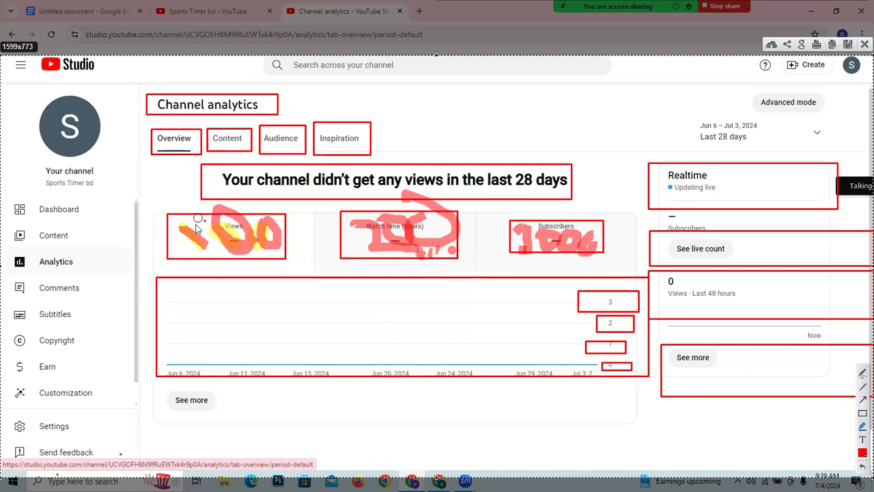
{"action": "mouse_move", "coordinate": [281, 220]}
{"action": "left_mouse_down"}
{"action": "mouse_move", "coordinate": [283, 241]}
{"action": "mouse_move", "coordinate": [295, 220]}
{"action": "mouse_move", "coordinate": [278, 229]}
{"action": "left_mouse_up"}
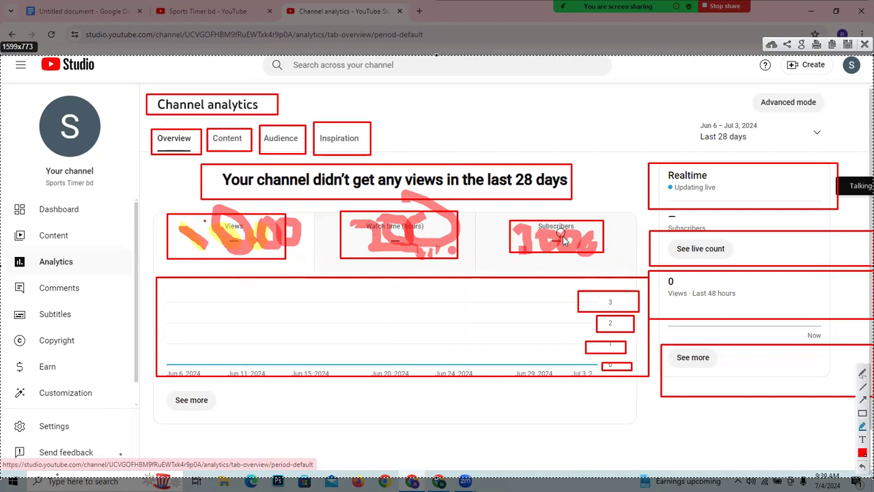
{"action": "mouse_move", "coordinate": [568, 239]}
{"action": "left_mouse_down"}
{"action": "mouse_move", "coordinate": [604, 254]}
{"action": "mouse_move", "coordinate": [566, 244]}
{"action": "mouse_move", "coordinate": [580, 232]}
{"action": "mouse_move", "coordinate": [593, 246]}
{"action": "mouse_move", "coordinate": [570, 254]}
{"action": "mouse_move", "coordinate": [581, 237]}
{"action": "mouse_move", "coordinate": [586, 251]}
{"action": "left_mouse_up"}
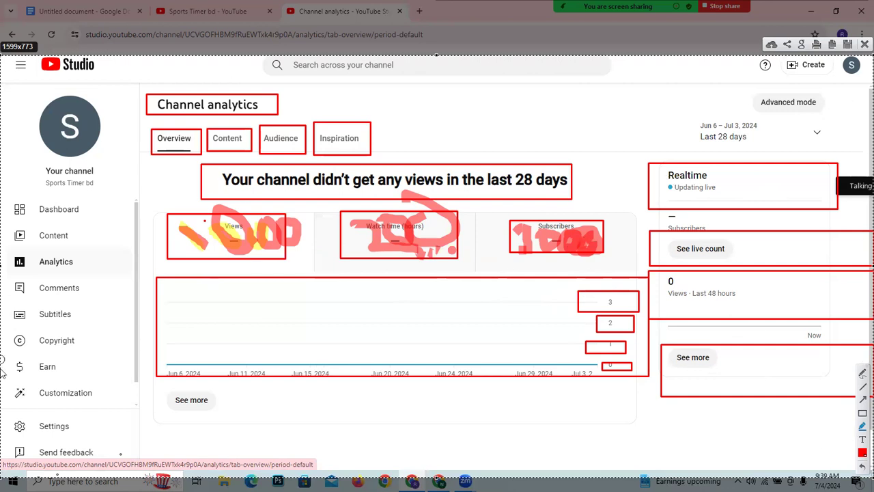
{"action": "left_click", "coordinate": [864, 44]}
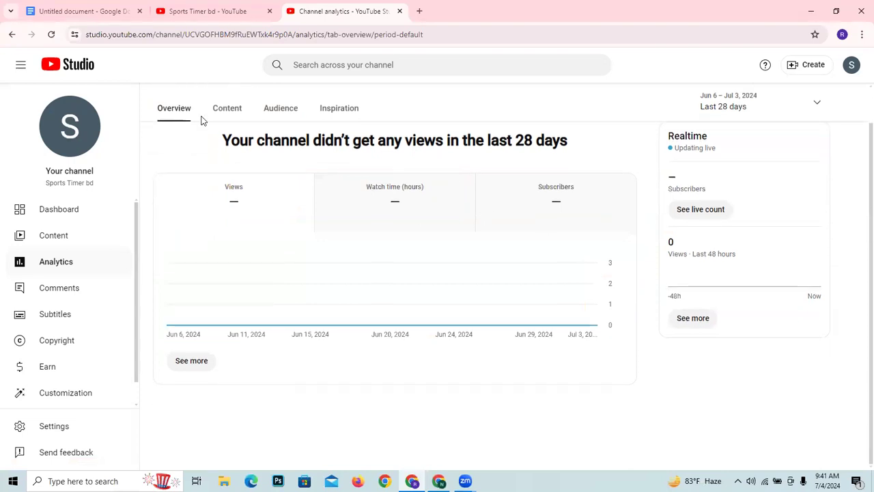
- View the Content and Audience reports of the channel analytics
{"action": "left_click", "coordinate": [219, 138]}
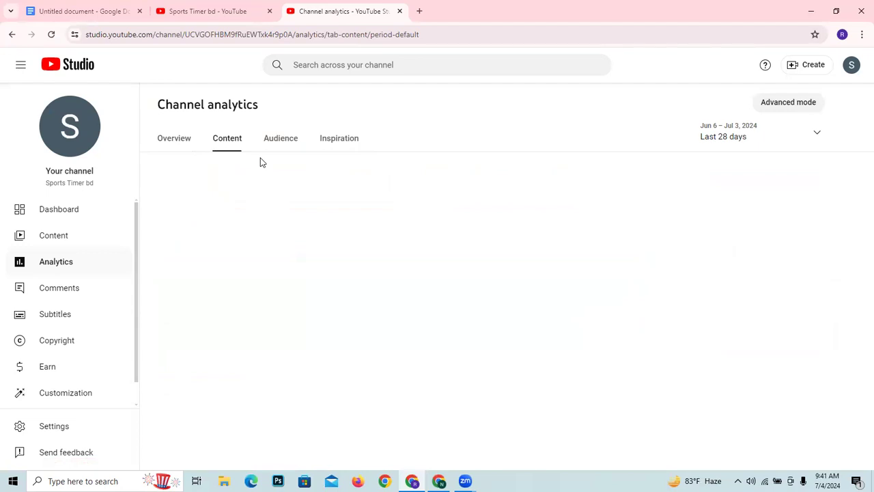
{"action": "left_click", "coordinate": [272, 143]}
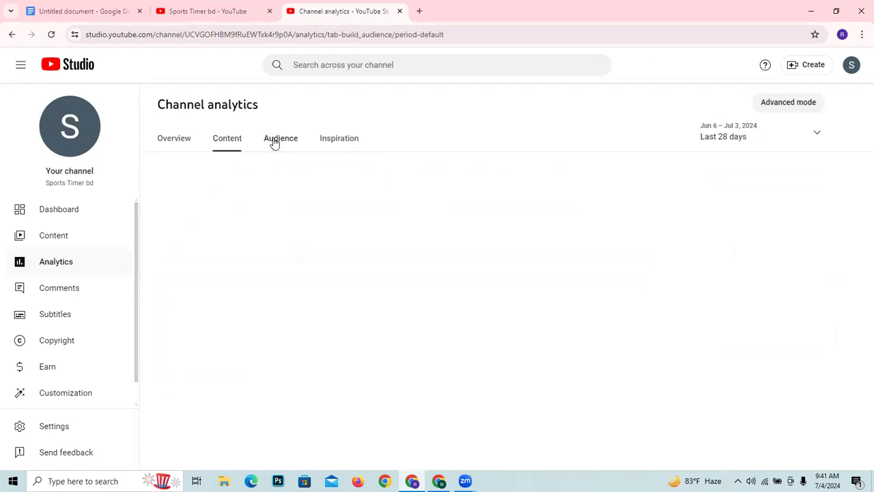
{"action": "left_click", "coordinate": [234, 138]}
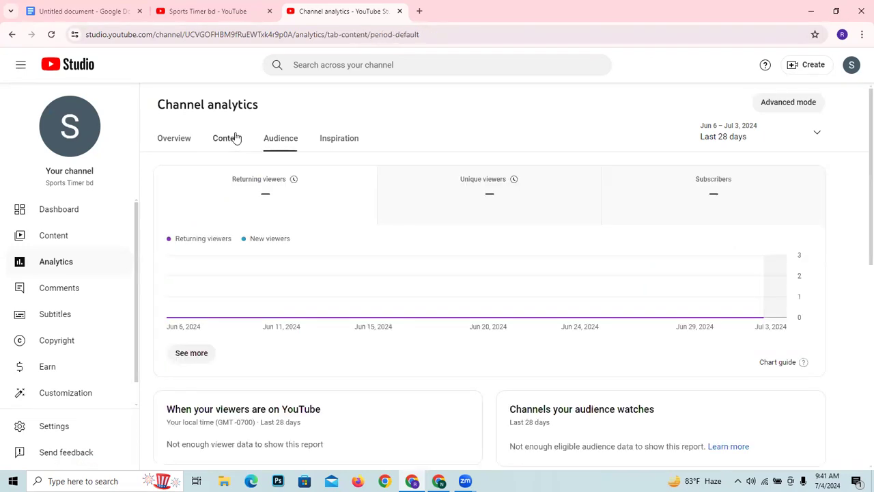
{"action": "left_click", "coordinate": [288, 143]}
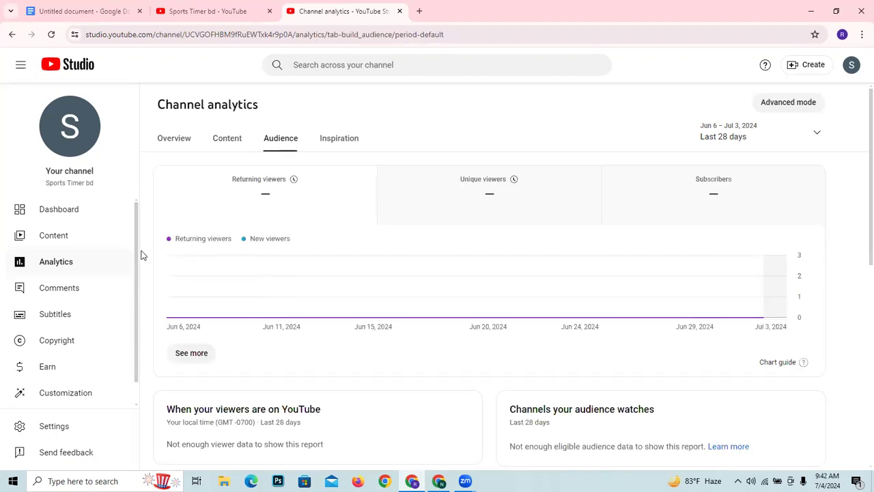
- Capture the Audience report and outline in red the Overview and Audience names and the Returning viewers, Unique viewers and Subscribers cards
{"action": "key", "text": "Print"}
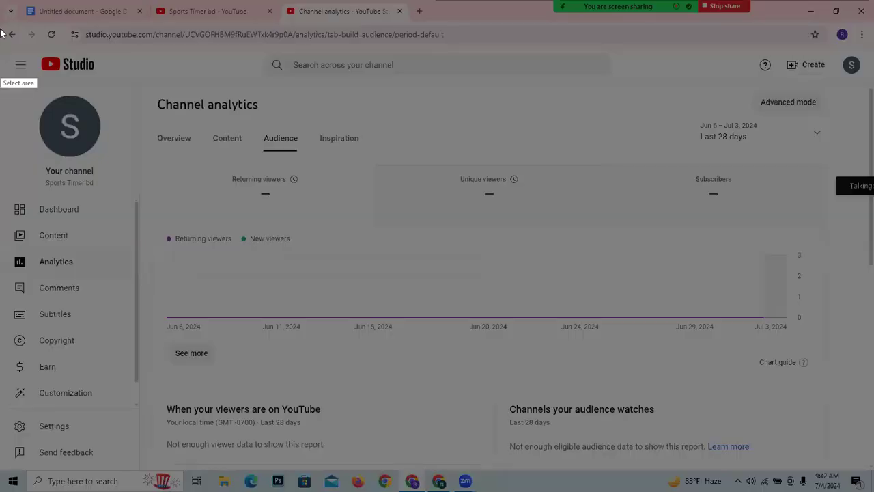
{"action": "mouse_move", "coordinate": [5, 41]}
{"action": "left_mouse_down"}
{"action": "mouse_move", "coordinate": [366, 254]}
{"action": "mouse_move", "coordinate": [855, 477]}
{"action": "mouse_move", "coordinate": [873, 470]}
{"action": "left_mouse_up"}
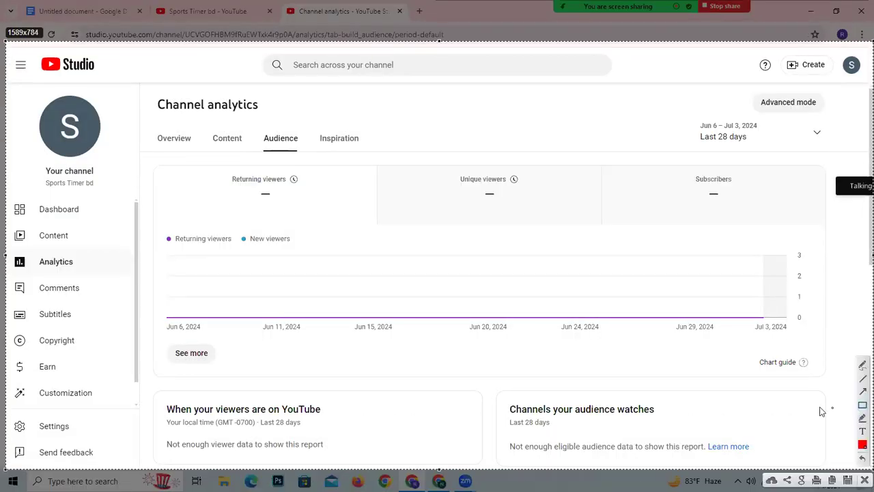
{"action": "left_click_drag", "start_coordinate": [140, 129], "coordinate": [204, 147]}
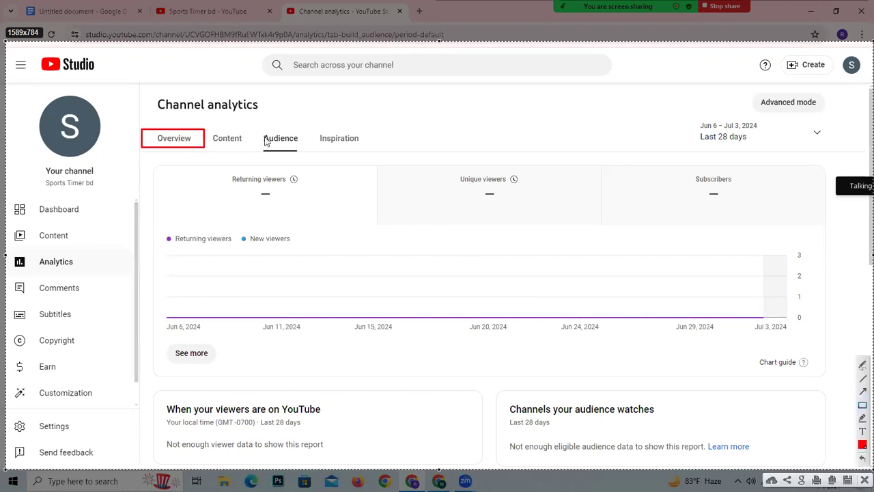
{"action": "left_click_drag", "start_coordinate": [252, 129], "coordinate": [303, 153]}
{"action": "left_click_drag", "start_coordinate": [153, 169], "coordinate": [369, 235]}
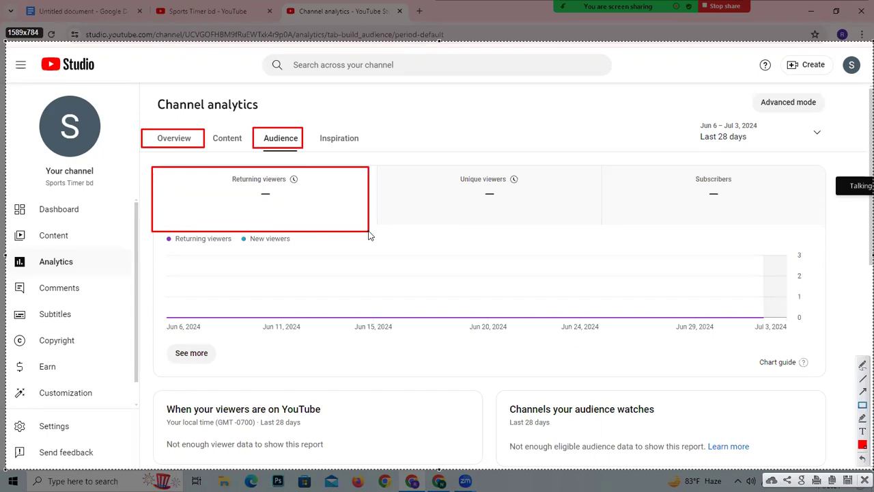
{"action": "left_click_drag", "start_coordinate": [421, 171], "coordinate": [564, 209]}
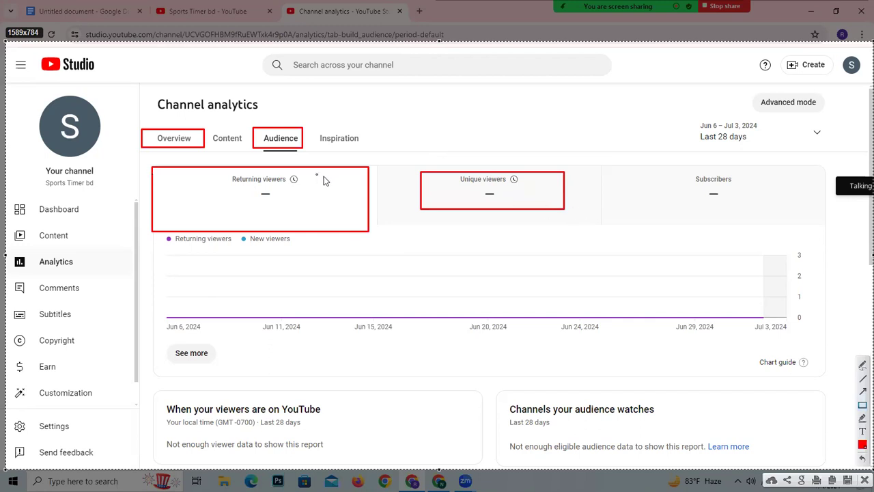
{"action": "mouse_move", "coordinate": [422, 174]}
{"action": "left_mouse_down"}
{"action": "mouse_move", "coordinate": [568, 215]}
{"action": "mouse_move", "coordinate": [564, 207]}
{"action": "left_mouse_up"}
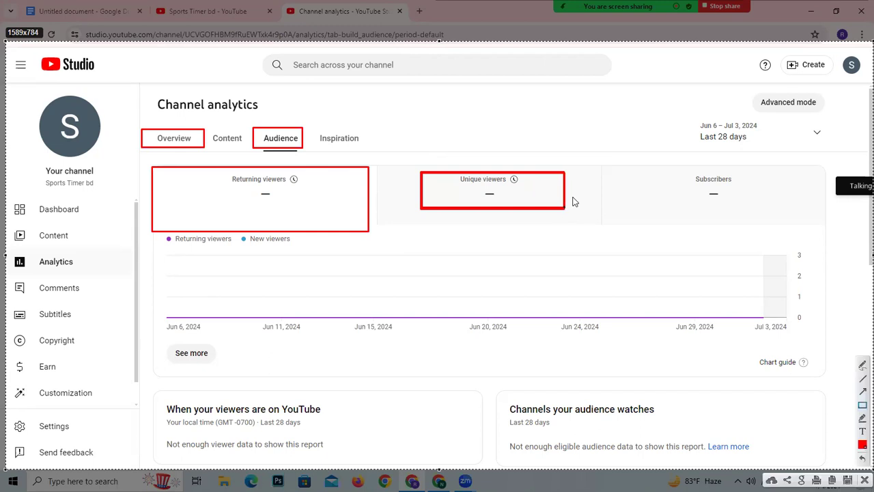
{"action": "mouse_move", "coordinate": [651, 163]}
{"action": "left_mouse_down"}
{"action": "mouse_move", "coordinate": [785, 203]}
{"action": "mouse_move", "coordinate": [793, 214]}
{"action": "left_mouse_up"}
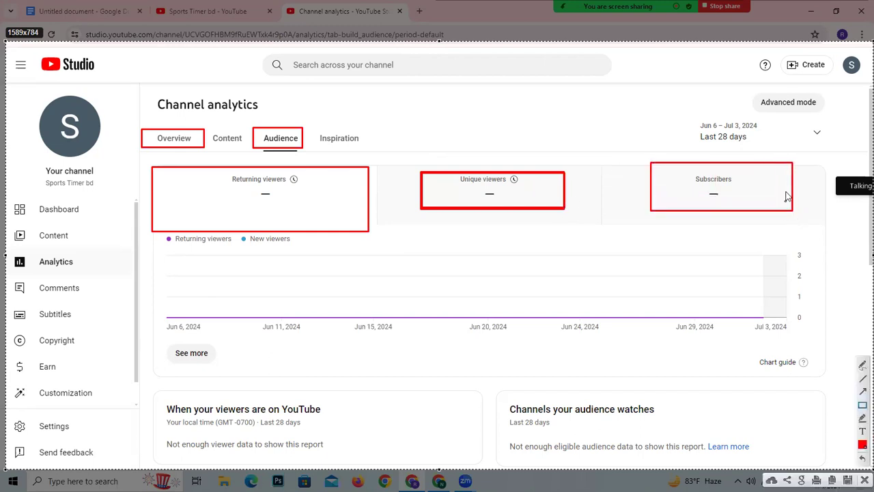
{"action": "mouse_move", "coordinate": [794, 166]}
{"action": "left_mouse_down"}
{"action": "mouse_move", "coordinate": [763, 175]}
{"action": "mouse_move", "coordinate": [761, 165]}
{"action": "mouse_move", "coordinate": [790, 166]}
{"action": "left_mouse_up"}
- Connect the Returning viewers, Unique viewers and Subscribers cards with red arrows on the capture, and discard the capture
{"action": "mouse_move", "coordinate": [241, 176]}
{"action": "left_mouse_down"}
{"action": "mouse_move", "coordinate": [483, 197]}
{"action": "mouse_move", "coordinate": [800, 195]}
{"action": "mouse_move", "coordinate": [372, 222]}
{"action": "mouse_move", "coordinate": [440, 203]}
{"action": "left_mouse_up"}
{"action": "left_click_drag", "start_coordinate": [655, 195], "coordinate": [560, 197]}
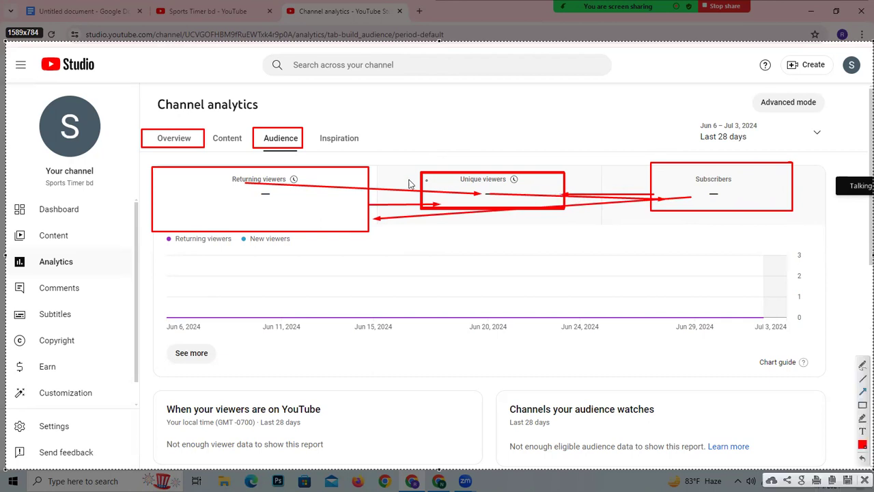
{"action": "left_click_drag", "start_coordinate": [370, 175], "coordinate": [418, 182]}
- Examine the Audience report's cards on viewer activity times, subscriber watch time, channels and formats watched, age and gender, geographies and subtitle languages
{"action": "scroll", "coordinate": [326, 289], "scroll_direction": "down", "scroll_amount": 6}
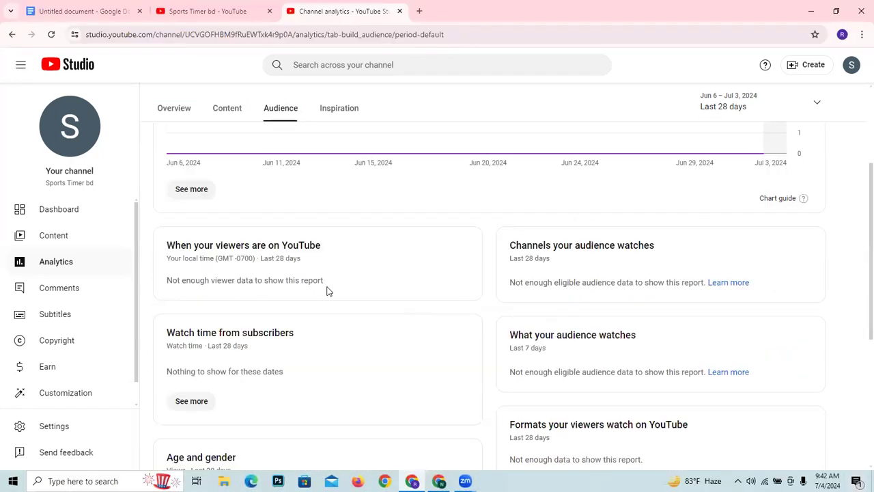
{"action": "scroll", "coordinate": [254, 245], "scroll_direction": "up", "scroll_amount": 2}
{"action": "scroll", "coordinate": [249, 239], "scroll_direction": "up", "scroll_amount": 1}
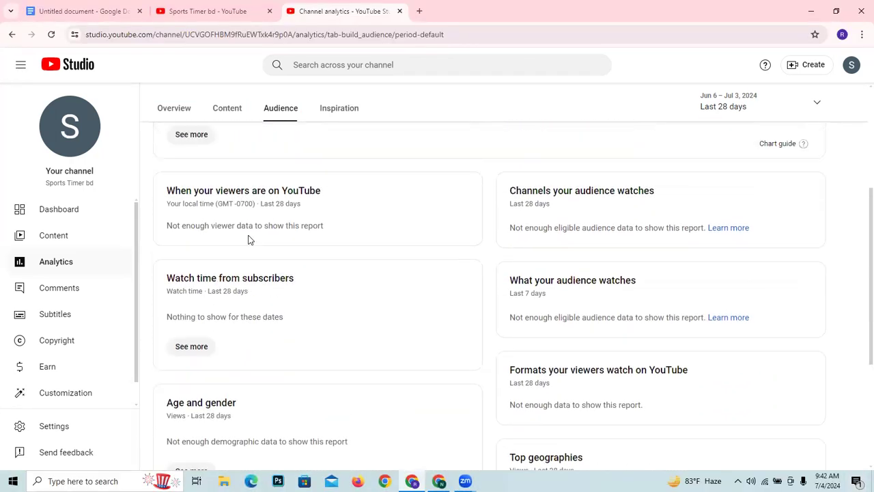
{"action": "mouse_move", "coordinate": [233, 197]}
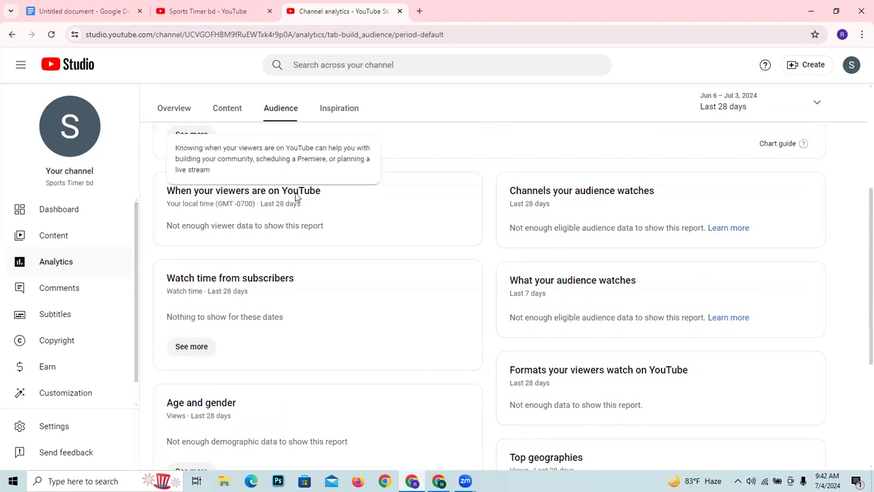
{"action": "mouse_move", "coordinate": [171, 278]}
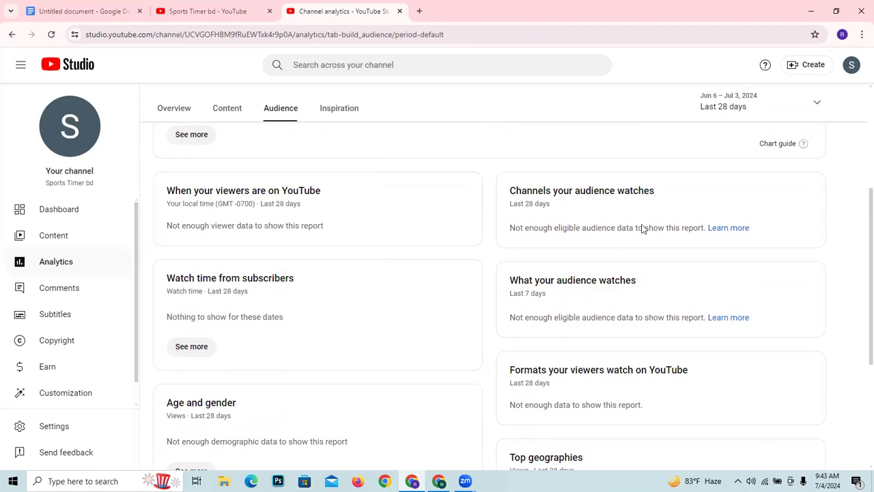
{"action": "scroll", "coordinate": [313, 274], "scroll_direction": "down", "scroll_amount": 3}
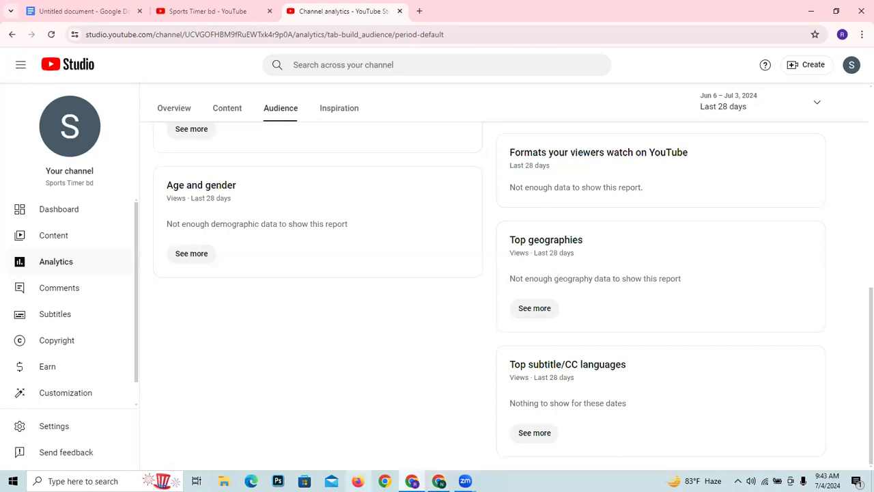
- Open a browser window under the first saved Chrome profile, load youtube.com and check which profile is active
{"action": "left_click", "coordinate": [385, 482]}
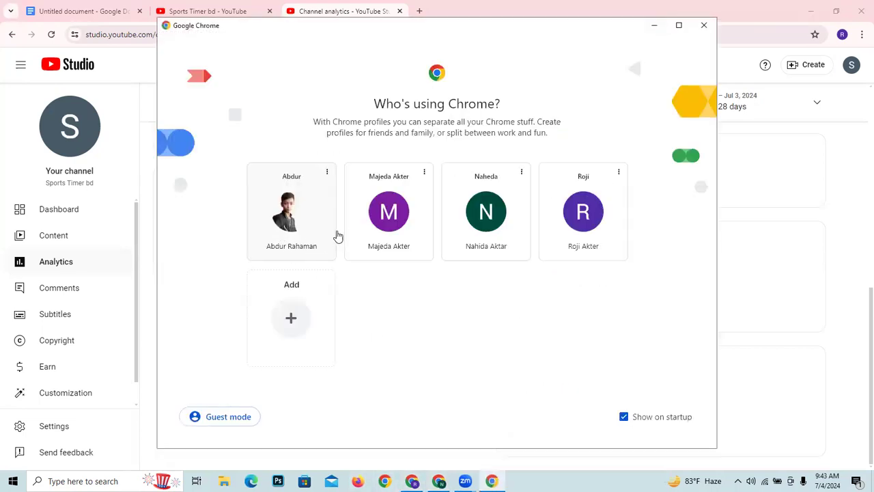
{"action": "left_click", "coordinate": [287, 229]}
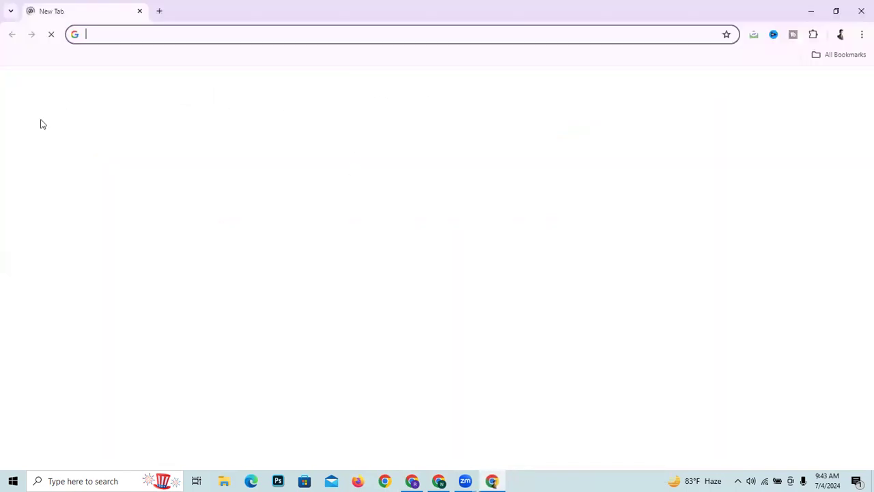
{"action": "type", "text": "y"}
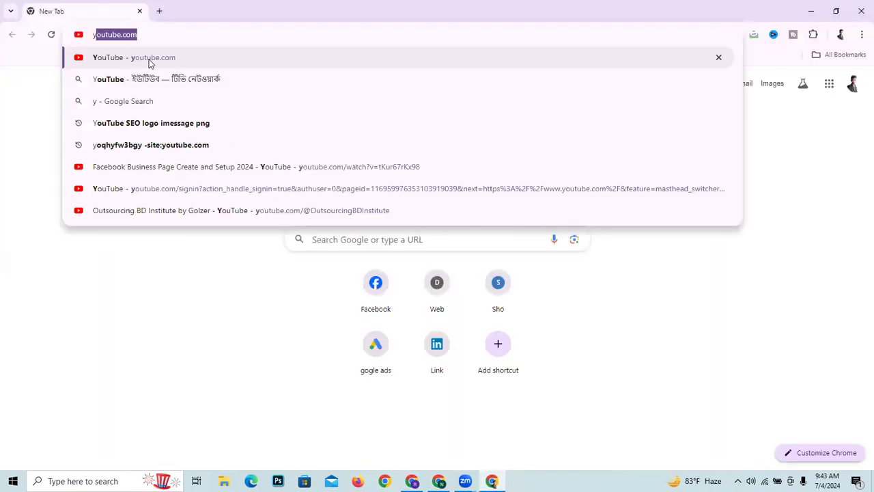
{"action": "left_click", "coordinate": [150, 60]}
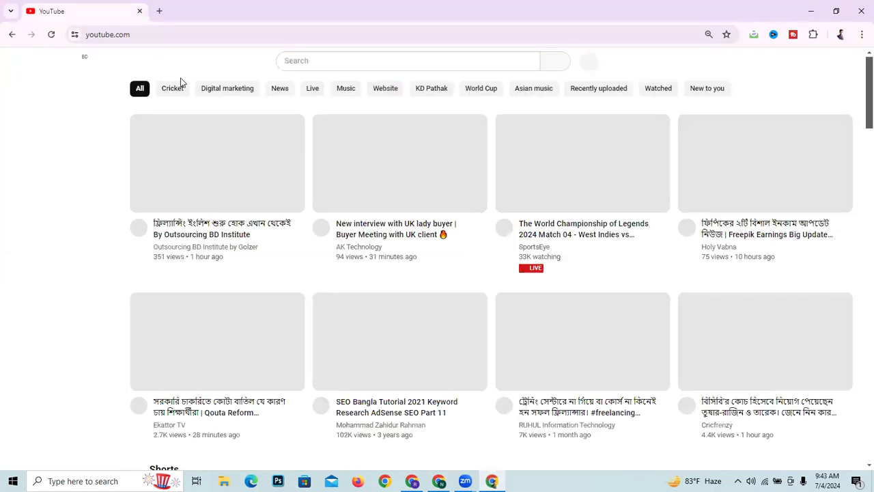
{"action": "left_click", "coordinate": [843, 40]}
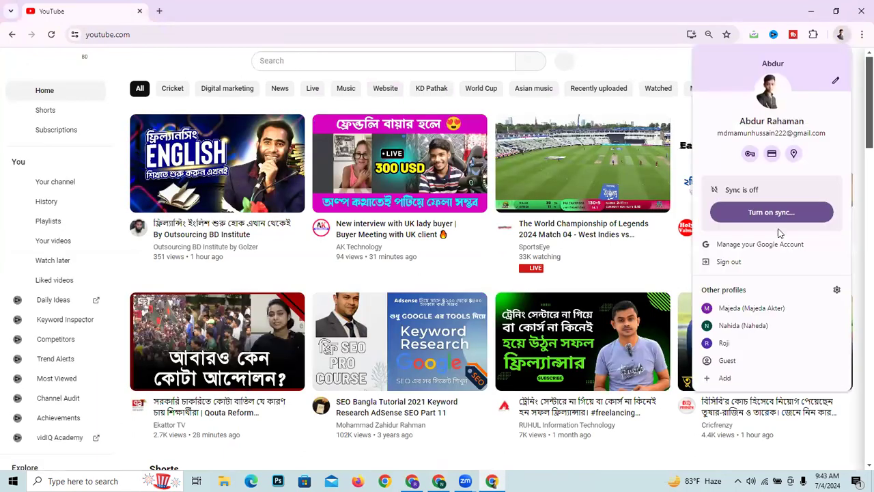
{"action": "left_click", "coordinate": [555, 31]}
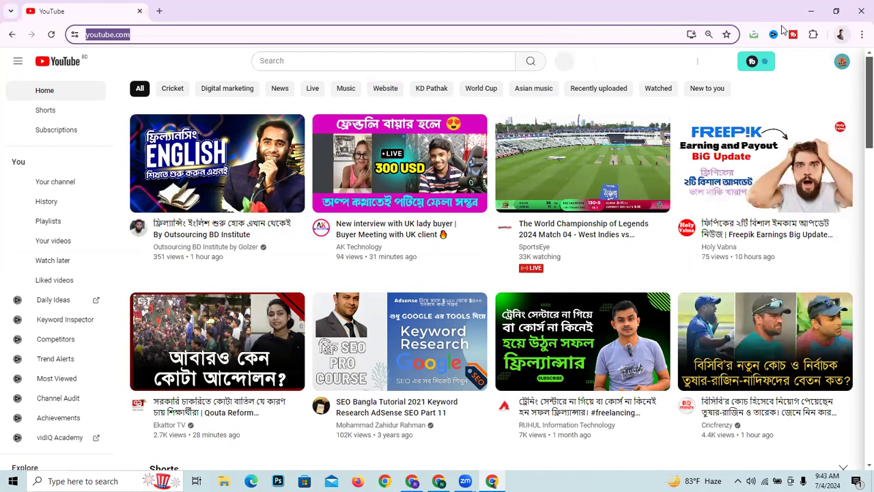
- Open YouTube Studio for the 30 Minute School channel in a new tab
{"action": "left_click", "coordinate": [841, 63]}
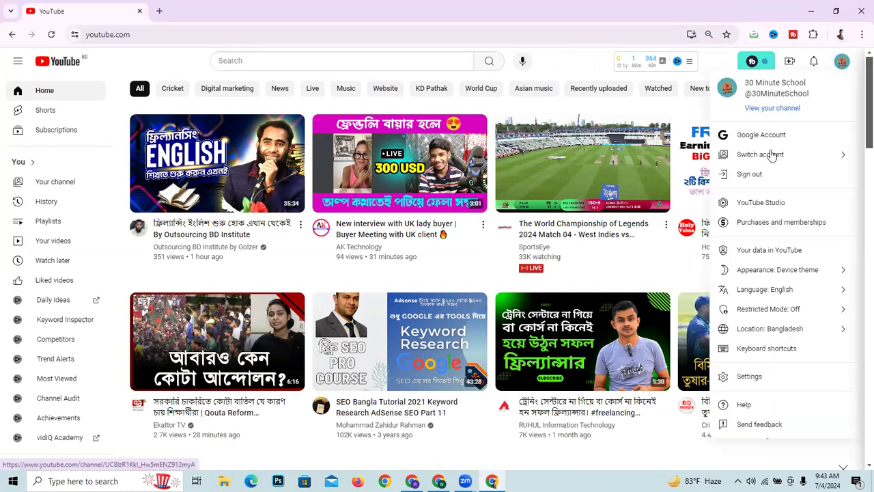
{"action": "right_click", "coordinate": [762, 204]}
{"action": "left_click", "coordinate": [729, 215]}
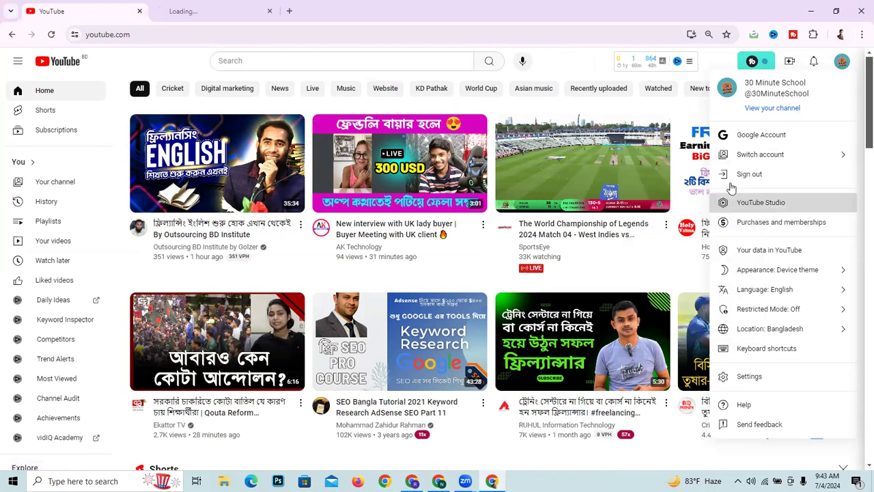
- Switch the YouTube account to the managed Outsourcing income channel and acknowledge the private activity notice
{"action": "left_click", "coordinate": [767, 155]}
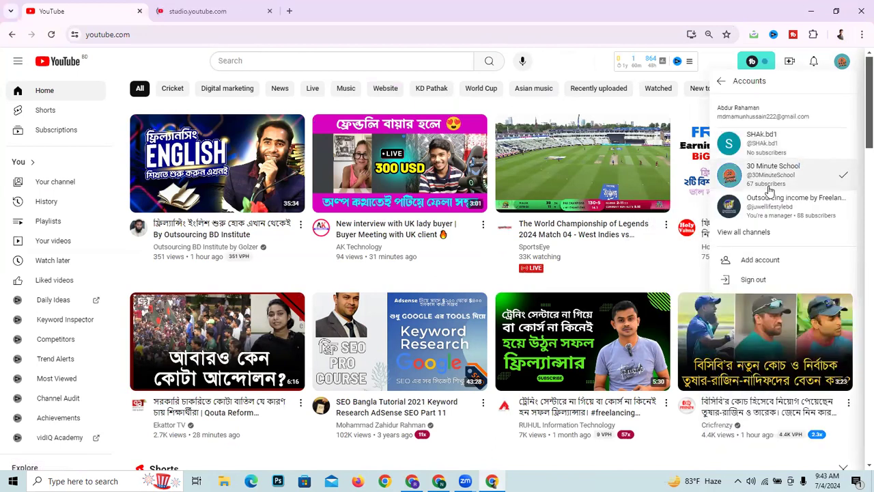
{"action": "left_click", "coordinate": [767, 201]}
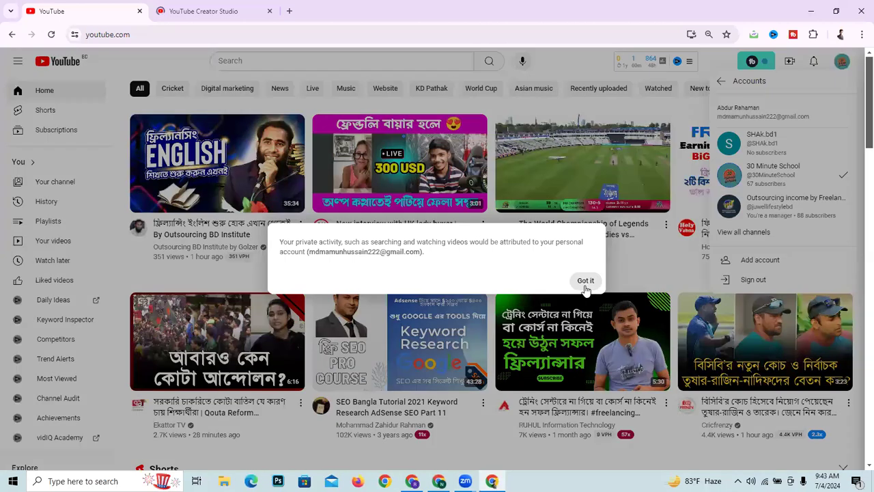
{"action": "left_click", "coordinate": [585, 286]}
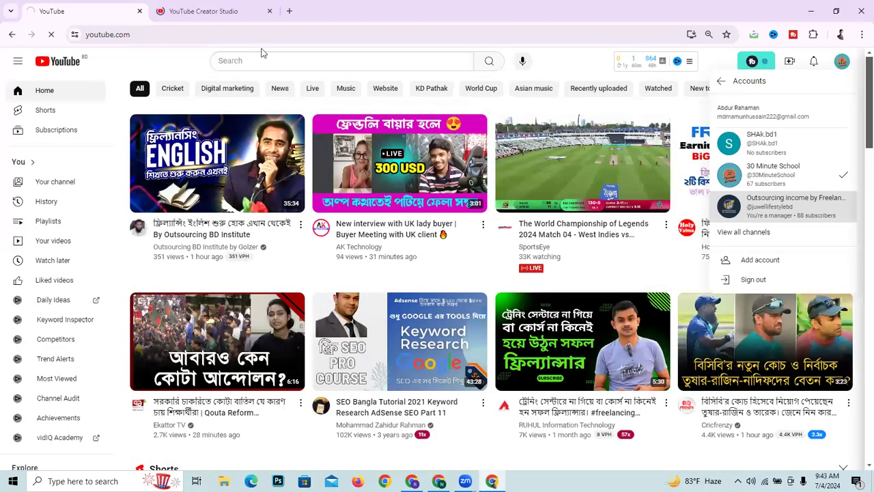
{"action": "left_click", "coordinate": [219, 7]}
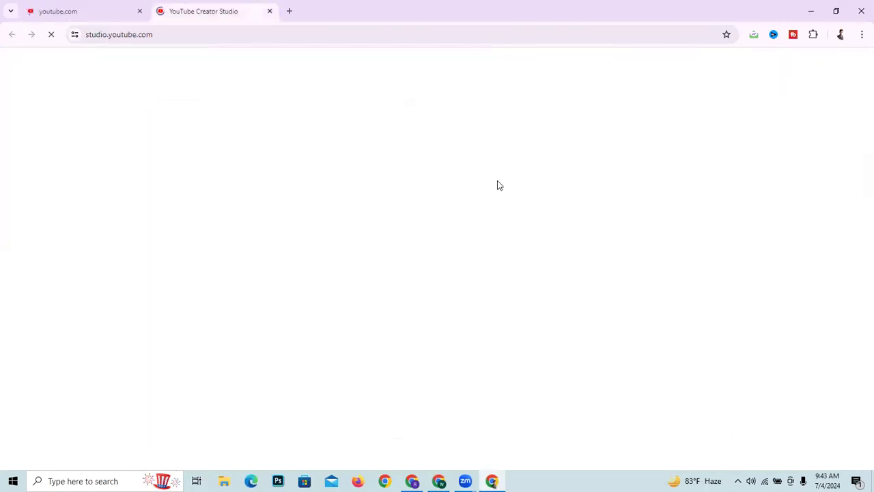
{"action": "left_click", "coordinate": [59, 8]}
{"action": "left_click", "coordinate": [186, 9]}
{"action": "left_click", "coordinate": [65, 6]}
{"action": "left_click", "coordinate": [203, 8]}
{"action": "left_click", "coordinate": [88, 6]}
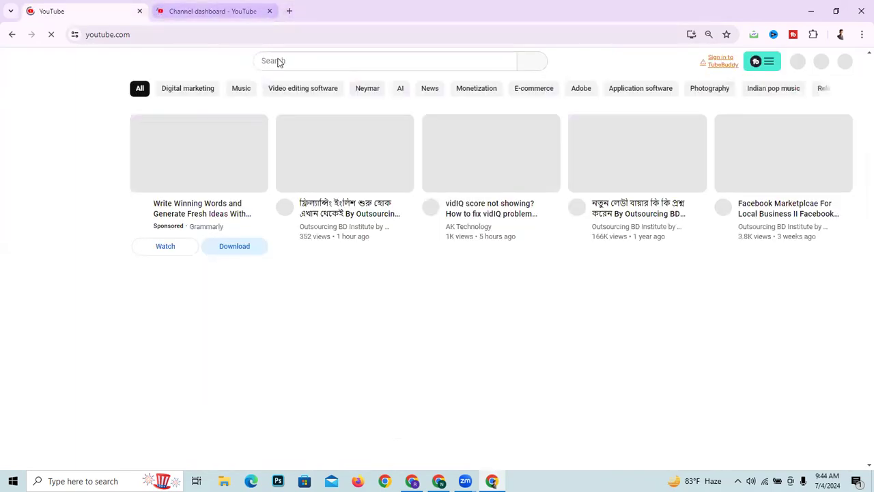
{"action": "left_click", "coordinate": [211, 11]}
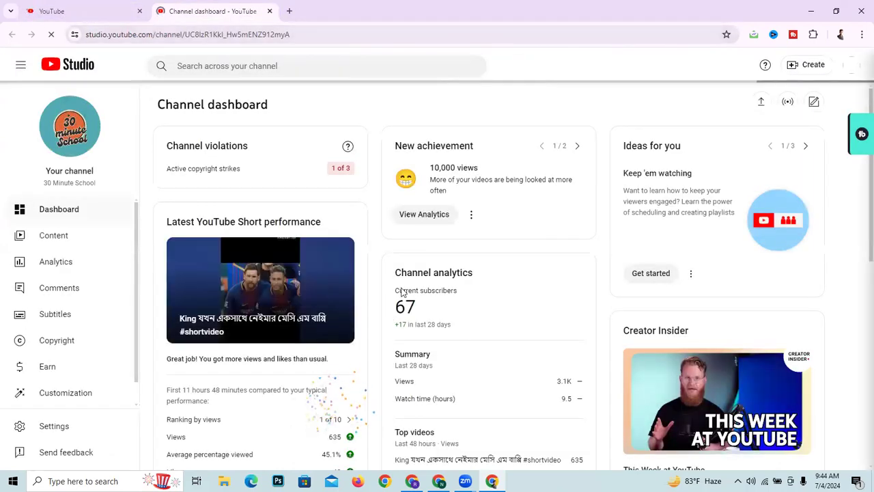
{"action": "left_click", "coordinate": [48, 6]}
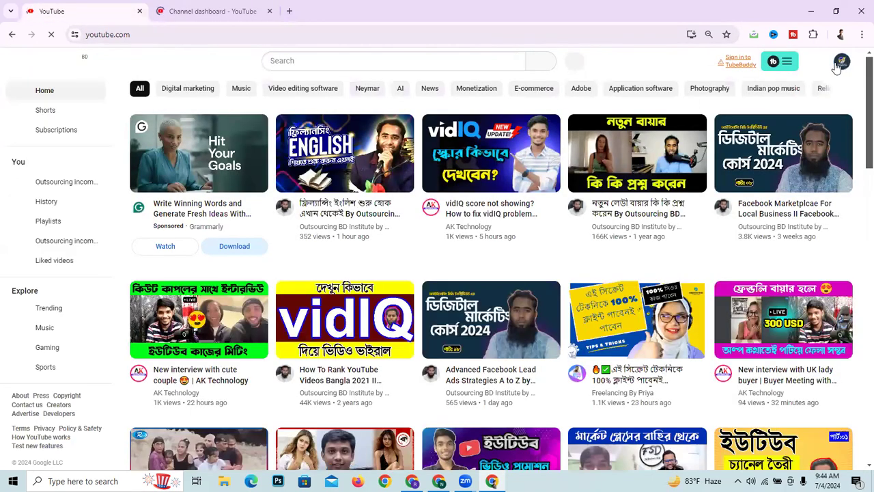
- Open YouTube Studio for the Outsourcing income channel and go to its Content page
{"action": "left_click", "coordinate": [839, 64]}
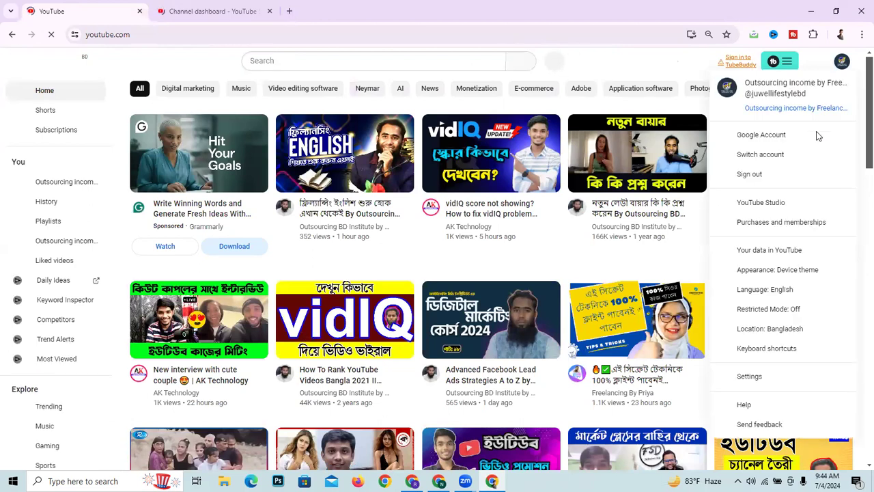
{"action": "left_click", "coordinate": [780, 204]}
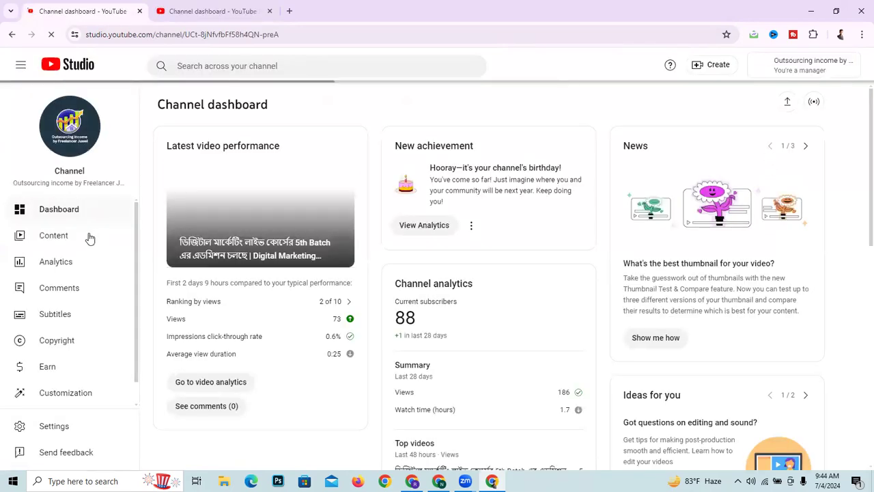
{"action": "left_click", "coordinate": [80, 243]}
- View the 30 Minute School channel's video list in Studio and open the Content report of its analytics
{"action": "key", "text": "ctrl+Tab"}
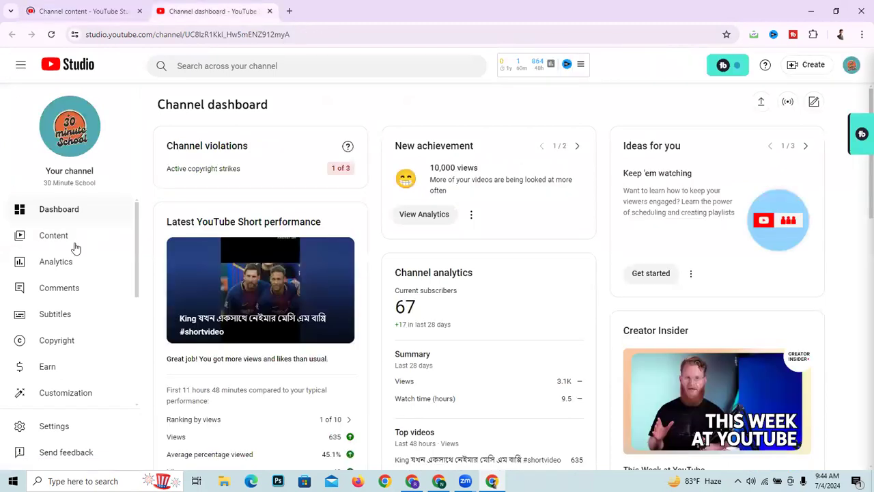
{"action": "left_click", "coordinate": [54, 247]}
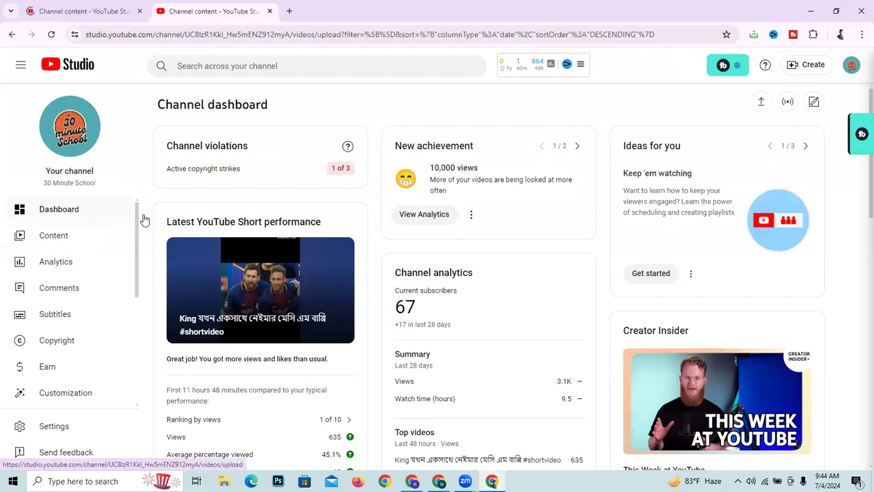
{"action": "left_click", "coordinate": [86, 263]}
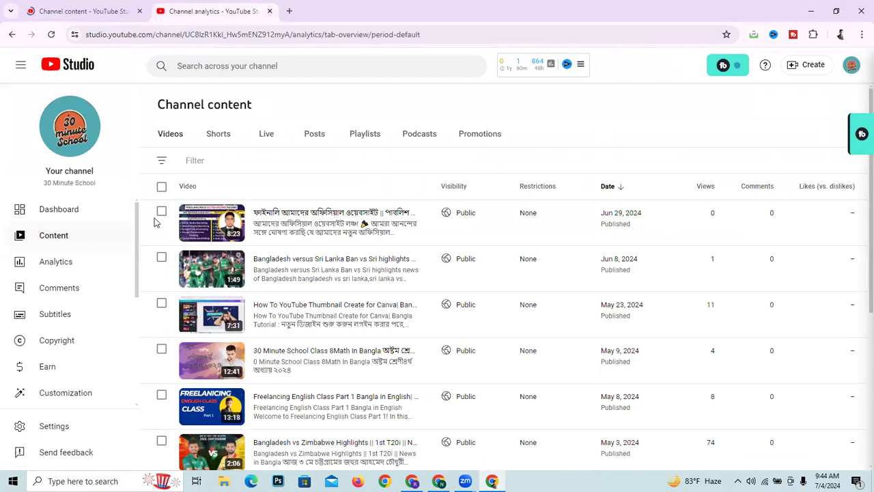
{"action": "left_click", "coordinate": [227, 140]}
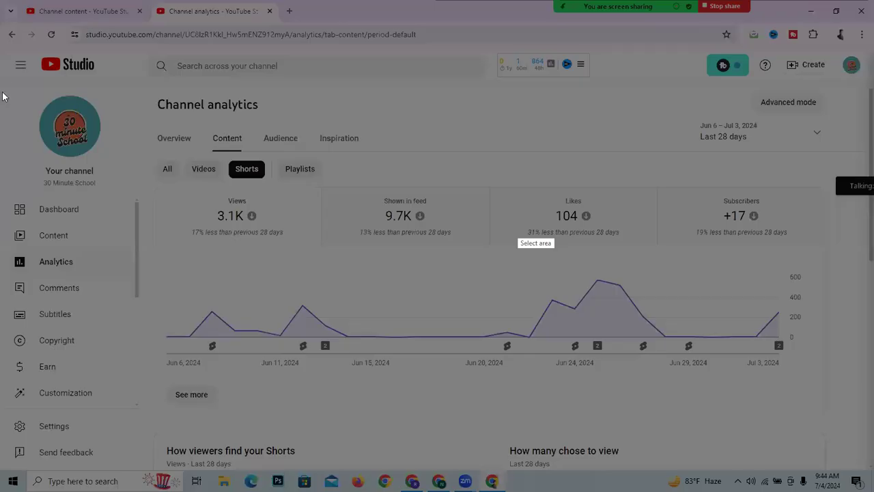
- Capture the Content report, outline the Views, Shown in feed, Likes and Subscribers cards in red, and discard the capture
{"action": "left_click_drag", "start_coordinate": [4, 73], "coordinate": [873, 483]}
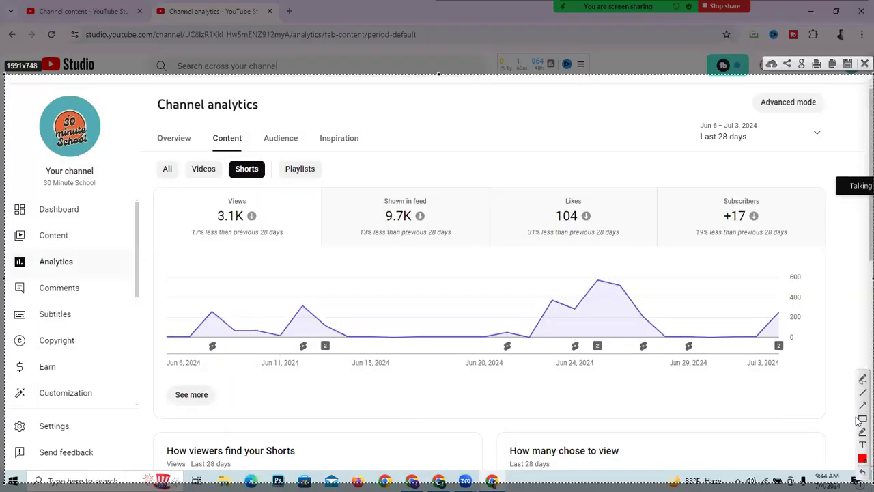
{"action": "mouse_move", "coordinate": [170, 193]}
{"action": "left_mouse_down"}
{"action": "mouse_move", "coordinate": [225, 226]}
{"action": "mouse_move", "coordinate": [308, 253]}
{"action": "left_mouse_up"}
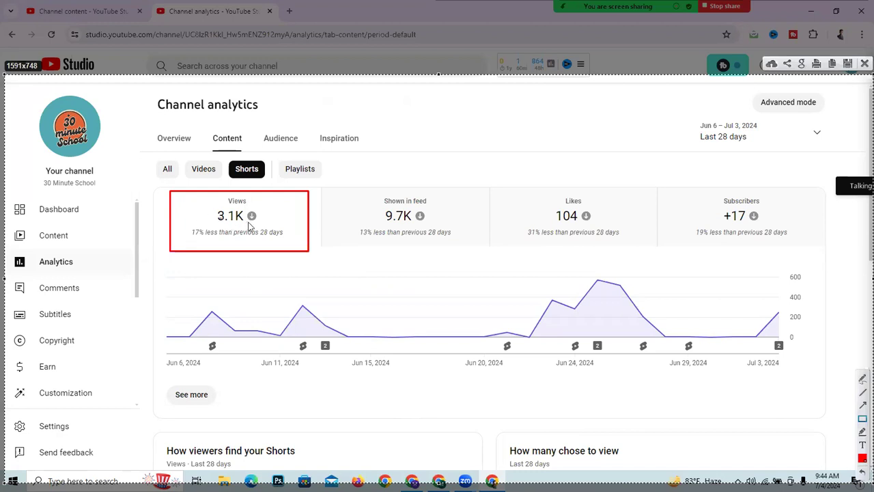
{"action": "left_click_drag", "start_coordinate": [348, 189], "coordinate": [478, 257]}
{"action": "mouse_move", "coordinate": [512, 186]}
{"action": "left_mouse_down"}
{"action": "mouse_move", "coordinate": [733, 275]}
{"action": "mouse_move", "coordinate": [628, 242]}
{"action": "left_mouse_up"}
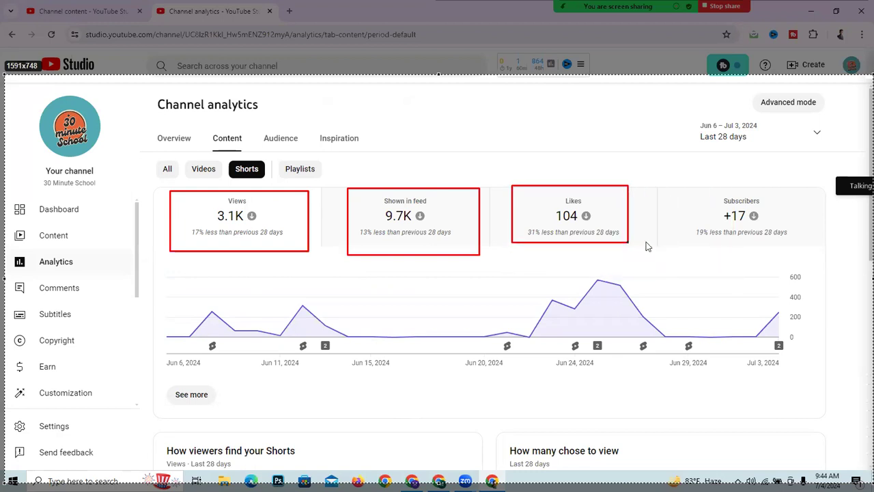
{"action": "left_click_drag", "start_coordinate": [673, 192], "coordinate": [804, 241]}
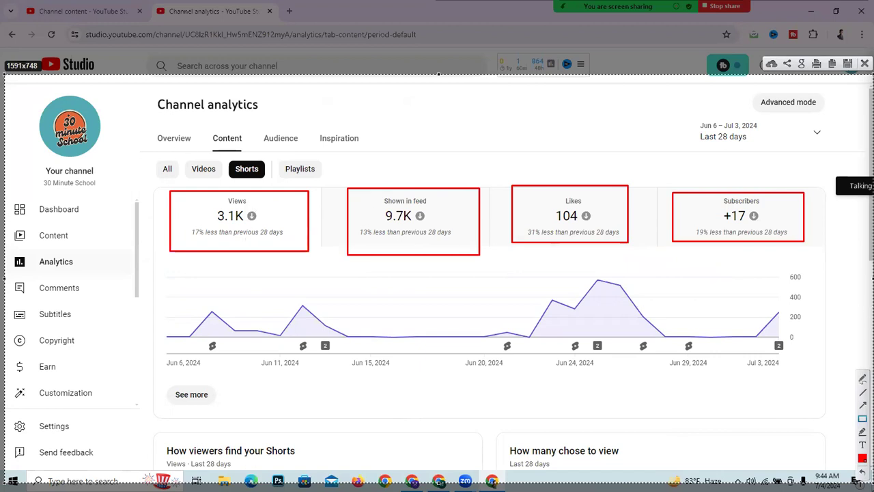
{"action": "left_click", "coordinate": [859, 65]}
- Examine the traffic source and top Shorts cards of the Content report, and the Audience report's geographies, subtitle languages, and age and gender cards
{"action": "scroll", "coordinate": [233, 191], "scroll_direction": "down", "scroll_amount": 6}
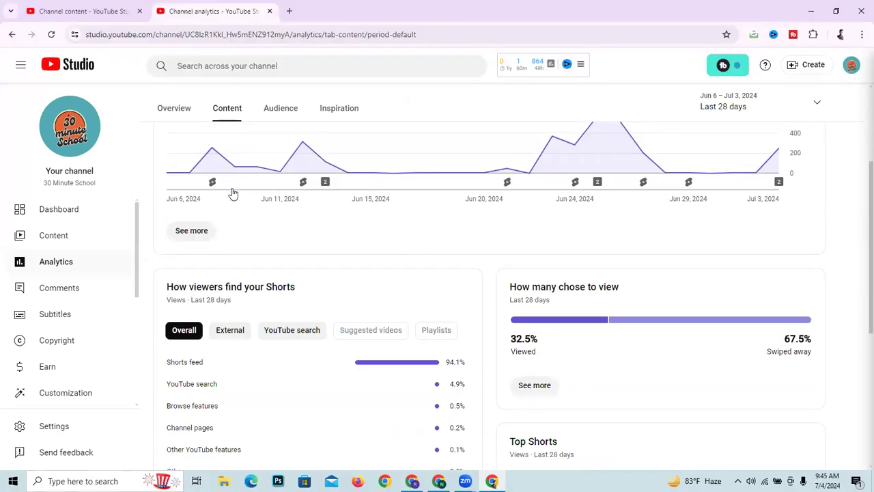
{"action": "scroll", "coordinate": [233, 194], "scroll_direction": "up", "scroll_amount": 6}
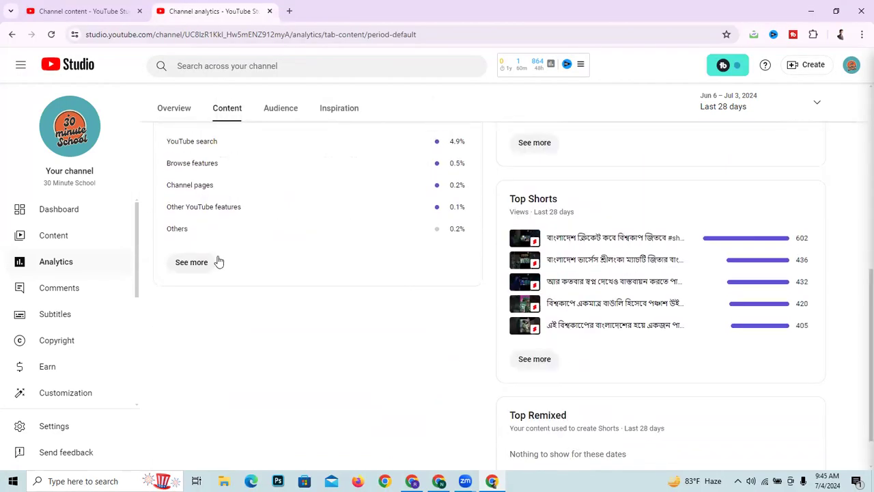
{"action": "left_click", "coordinate": [280, 127]}
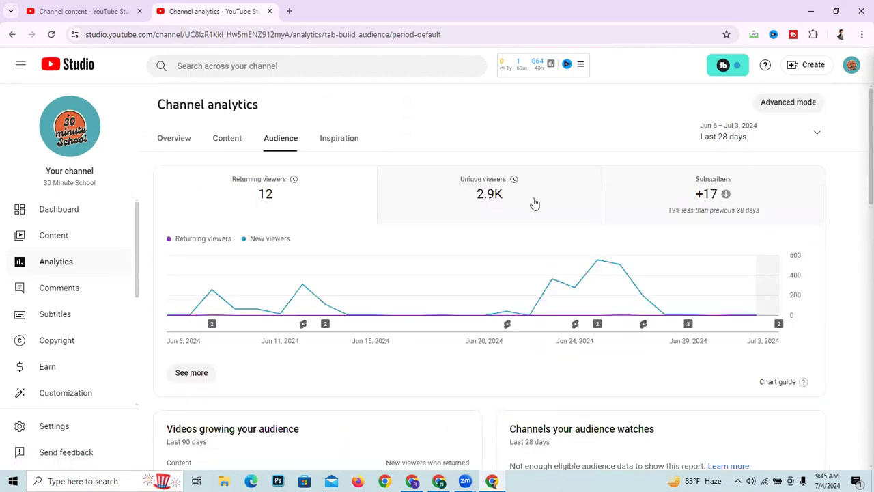
{"action": "scroll", "coordinate": [442, 216], "scroll_direction": "down", "scroll_amount": 10}
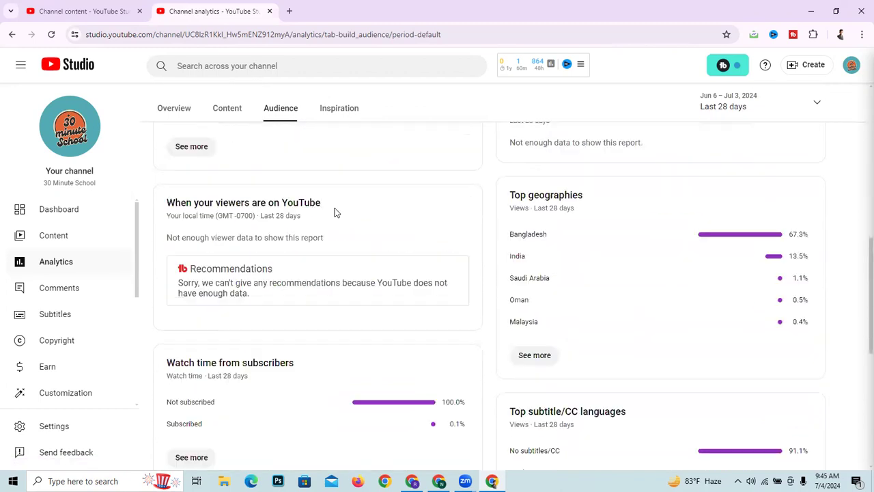
{"action": "scroll", "coordinate": [402, 225], "scroll_direction": "down", "scroll_amount": 3}
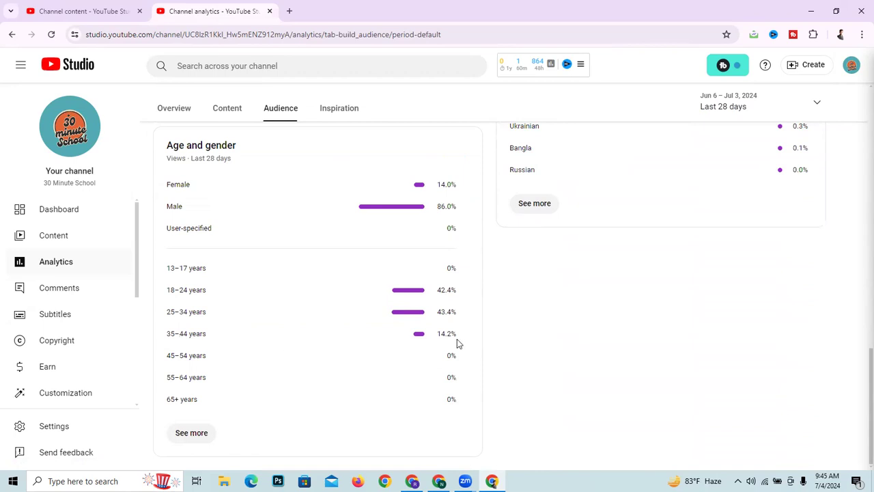
{"action": "scroll", "coordinate": [462, 343], "scroll_direction": "up", "scroll_amount": 3}
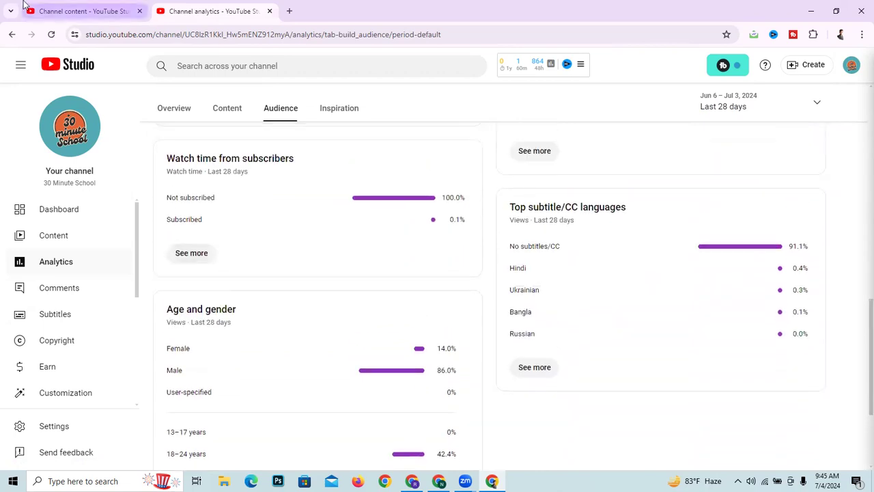
- Return to the Outsourcing income channel and view the Views and Impressions cards in its analytics Content report
{"action": "left_click", "coordinate": [82, 10]}
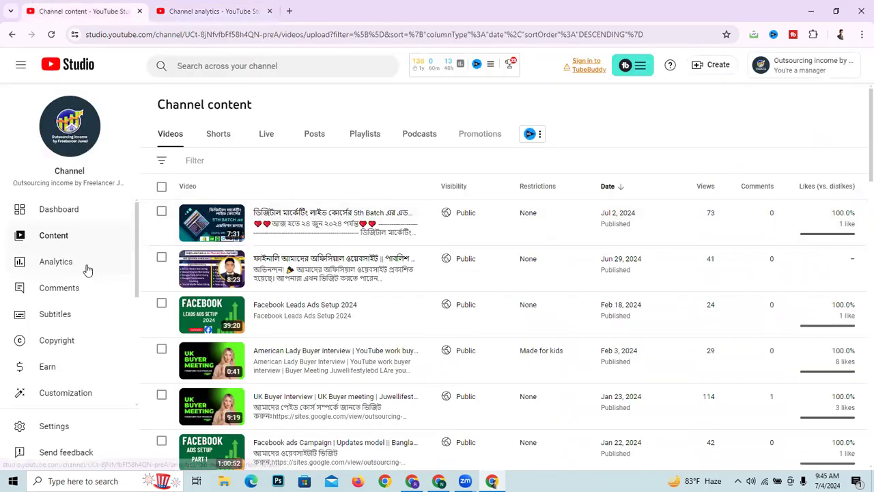
{"action": "left_click", "coordinate": [86, 269]}
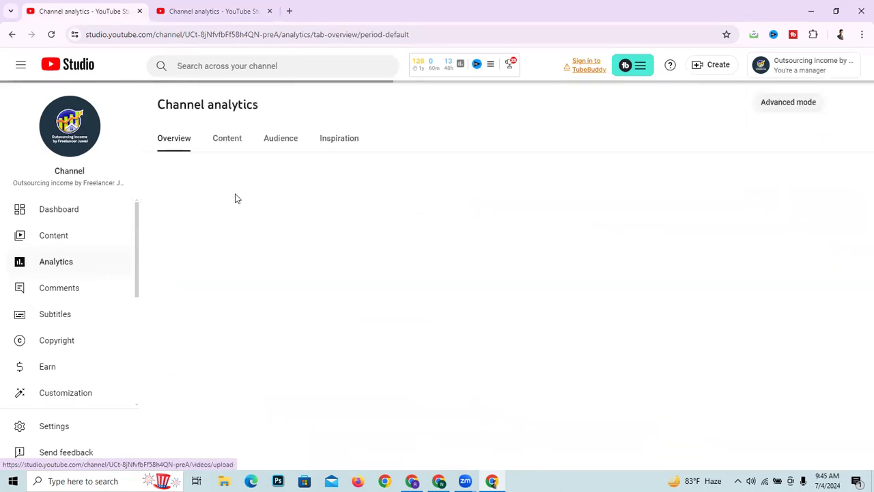
{"action": "left_click", "coordinate": [232, 143]}
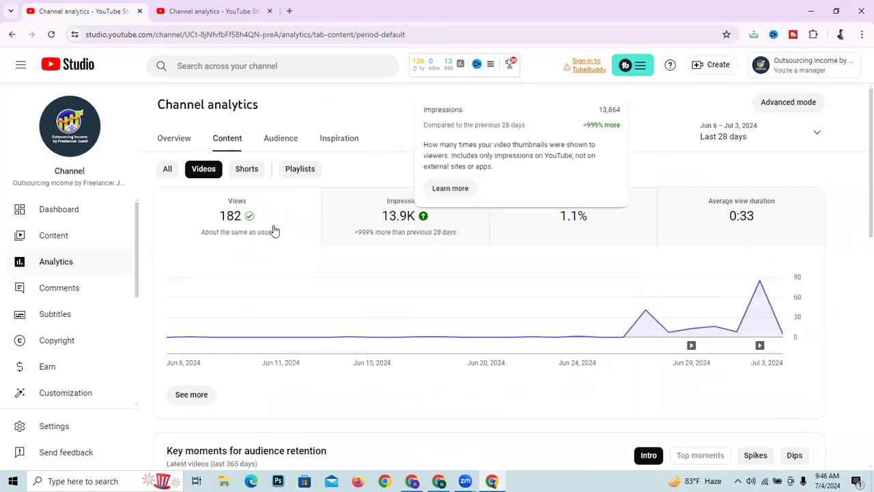
{"action": "mouse_move", "coordinate": [217, 231]}
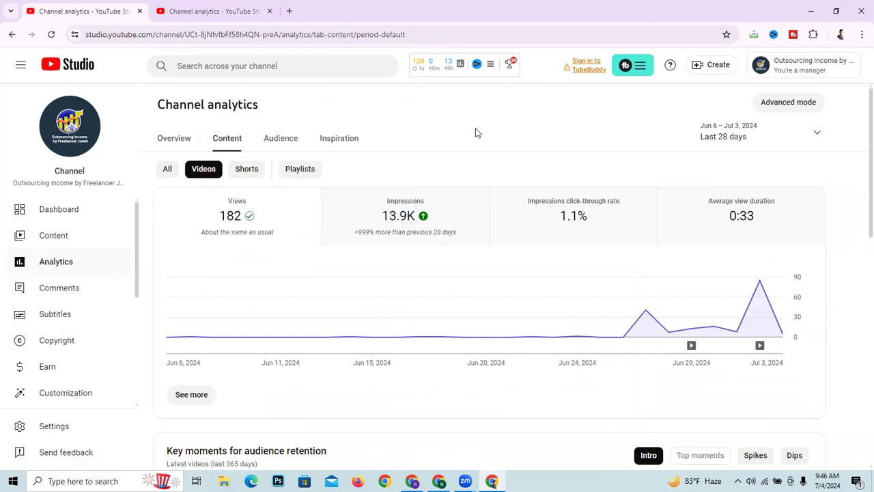
- Open the Outsourcing income channel's Audience report and examine the detailed age and gender breakdown for the last 28 days
{"action": "left_click", "coordinate": [277, 153]}
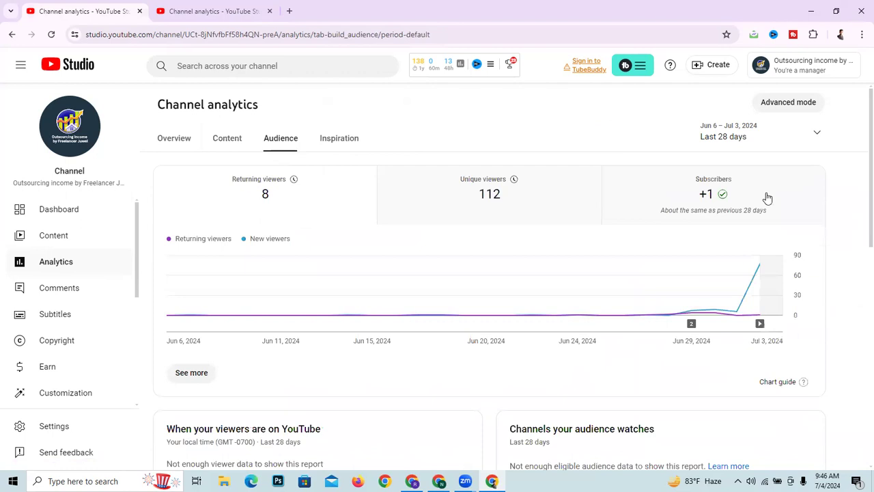
{"action": "scroll", "coordinate": [339, 299], "scroll_direction": "down", "scroll_amount": 10}
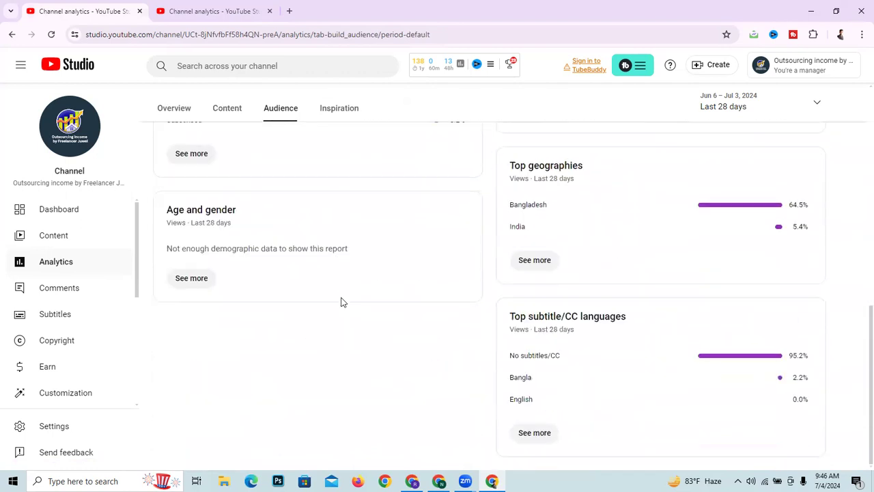
{"action": "left_click", "coordinate": [188, 278]}
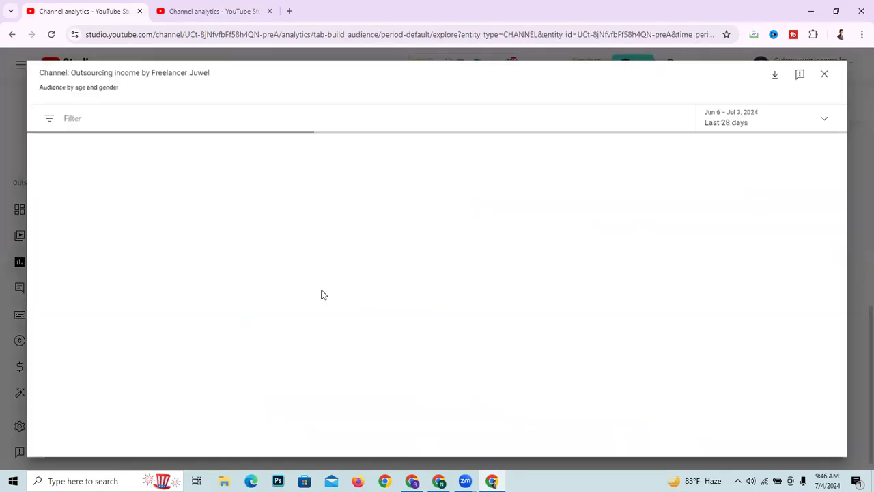
{"action": "scroll", "coordinate": [220, 320], "scroll_direction": "down", "scroll_amount": 1}
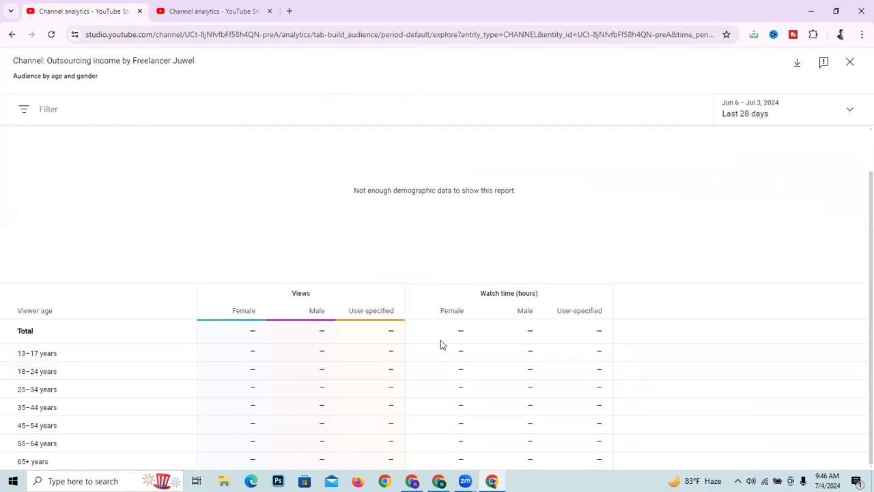
{"action": "scroll", "coordinate": [337, 385], "scroll_direction": "up", "scroll_amount": 1}
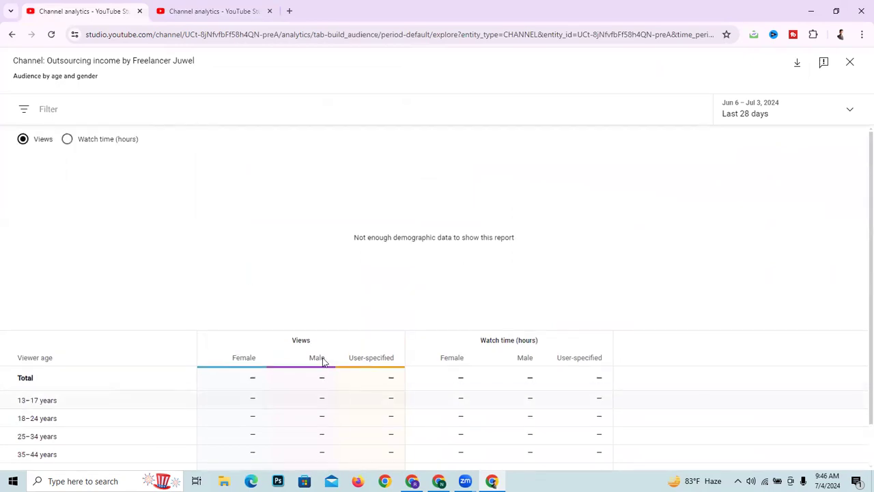
{"action": "left_click", "coordinate": [5, 42]}
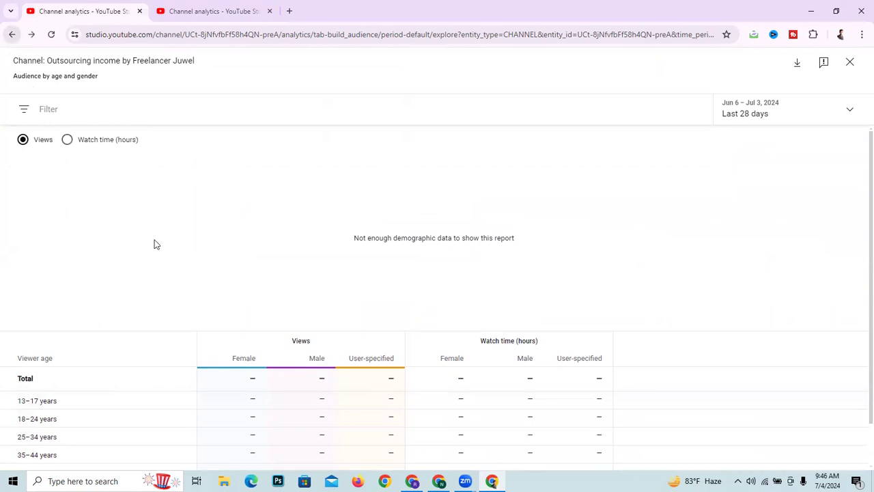
{"action": "scroll", "coordinate": [479, 382], "scroll_direction": "down", "scroll_amount": 1}
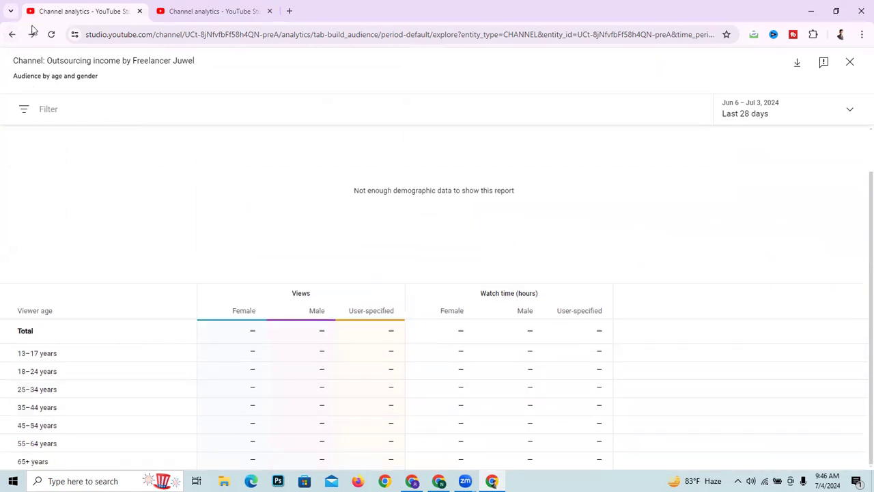
{"action": "left_click", "coordinate": [6, 39]}
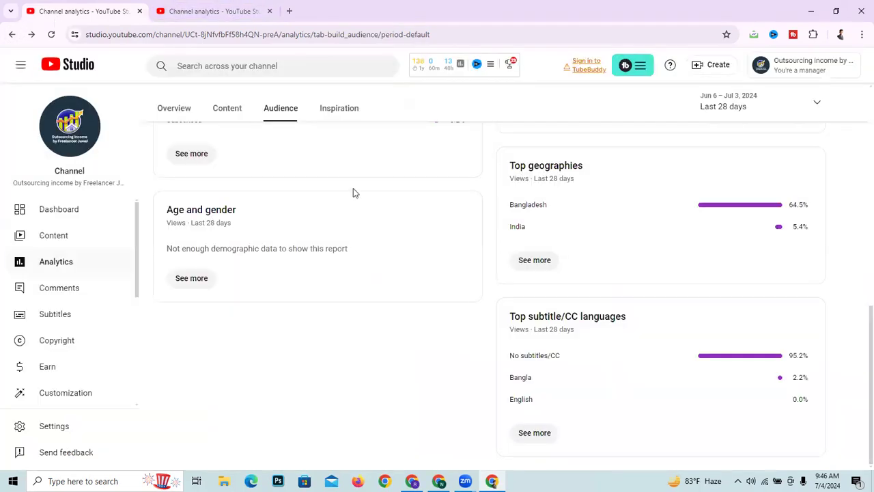
- Review the Audience report's cards on viewer activity, channels and content the audience watches, and watch time from subscribers
{"action": "scroll", "coordinate": [710, 307], "scroll_direction": "down", "scroll_amount": 3}
{"action": "scroll", "coordinate": [264, 228], "scroll_direction": "up", "scroll_amount": 8}
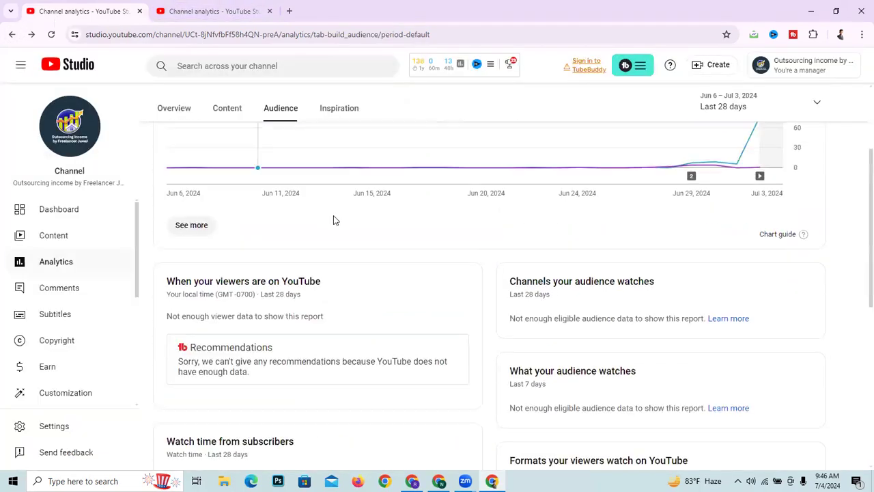
{"action": "scroll", "coordinate": [396, 203], "scroll_direction": "down", "scroll_amount": 3}
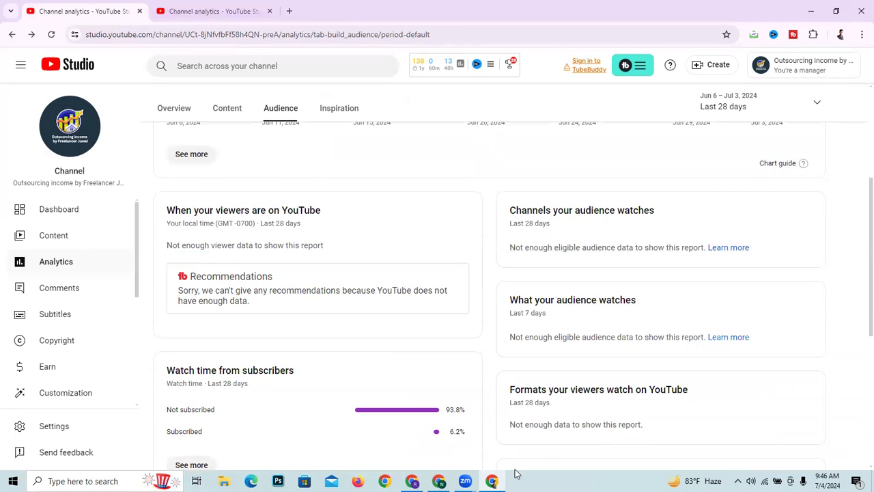
- Switch to the Sports Timer bd channel's Studio and view its channel comments and mentions page
{"action": "left_click", "coordinate": [439, 481]}
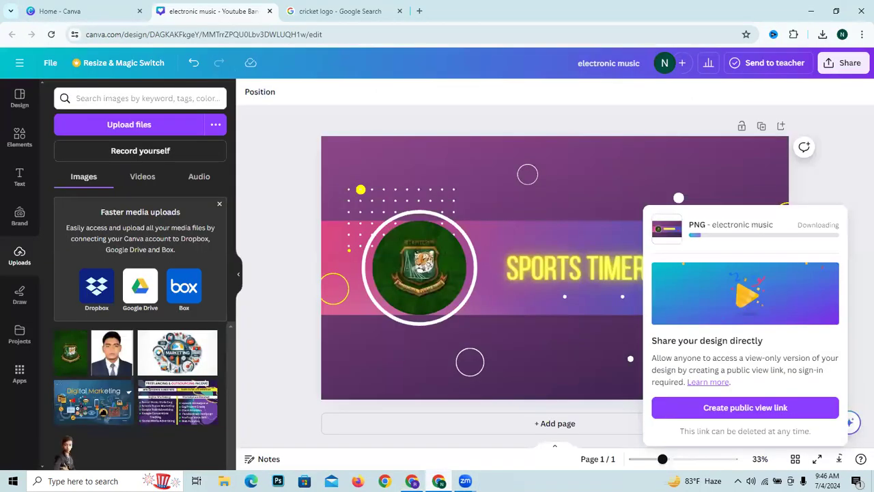
{"action": "left_click", "coordinate": [412, 481]}
{"action": "scroll", "coordinate": [461, 345], "scroll_direction": "up", "scroll_amount": 3}
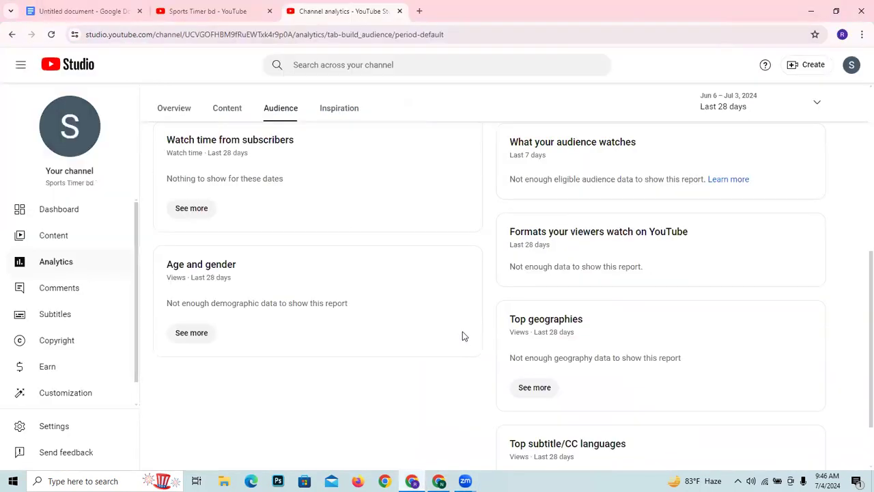
{"action": "left_click", "coordinate": [52, 293]}
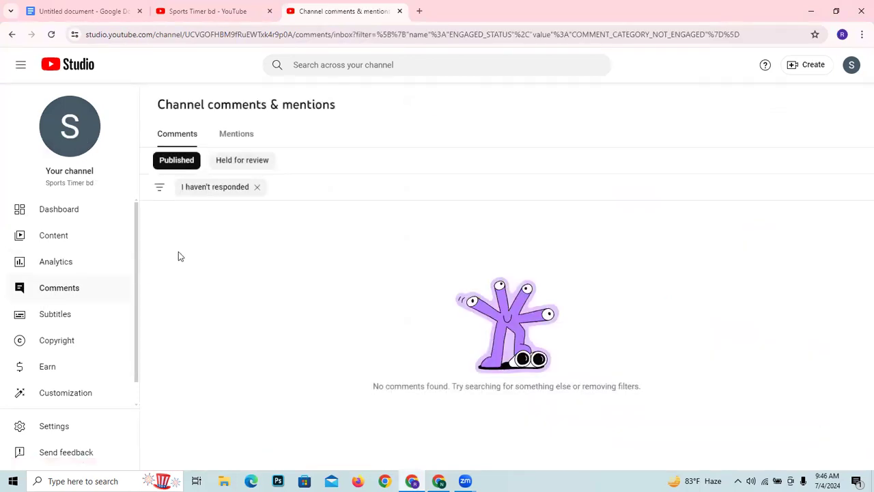
- View the Subtitles, Copyright and Earn pages of the Sports Timer bd channel, ending on the channel customization layout
{"action": "left_click", "coordinate": [77, 330]}
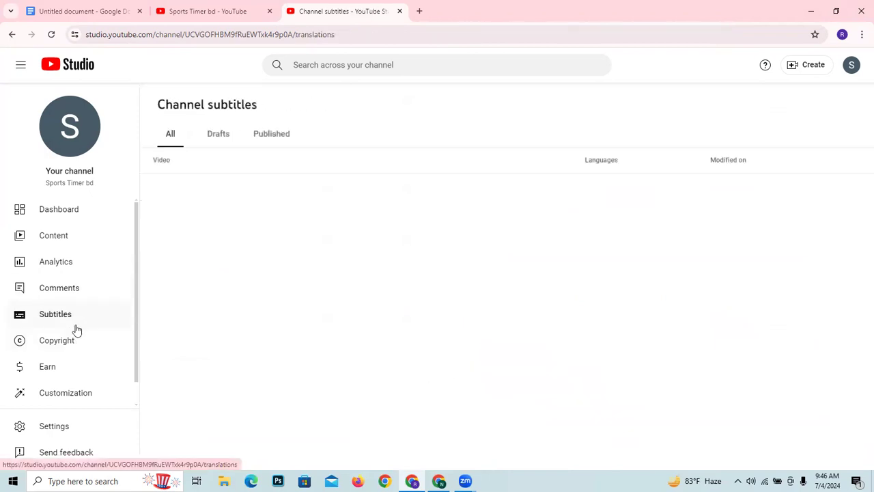
{"action": "left_click", "coordinate": [30, 349]}
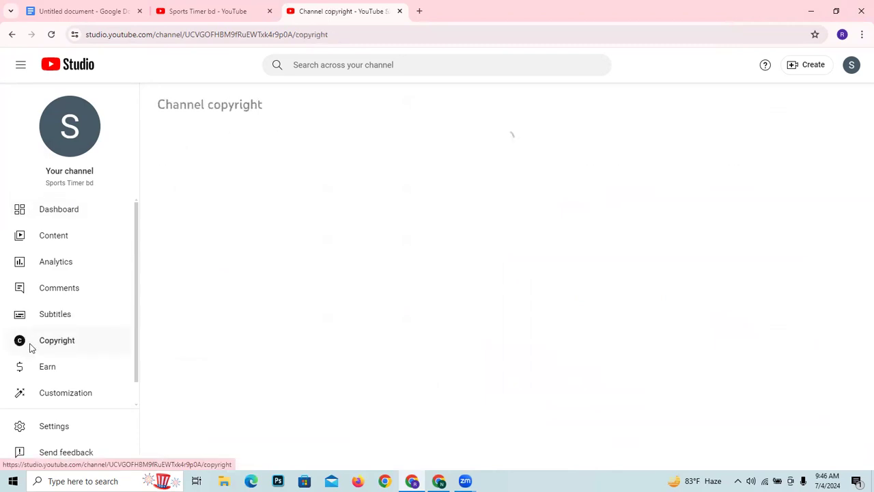
{"action": "left_click", "coordinate": [45, 369]}
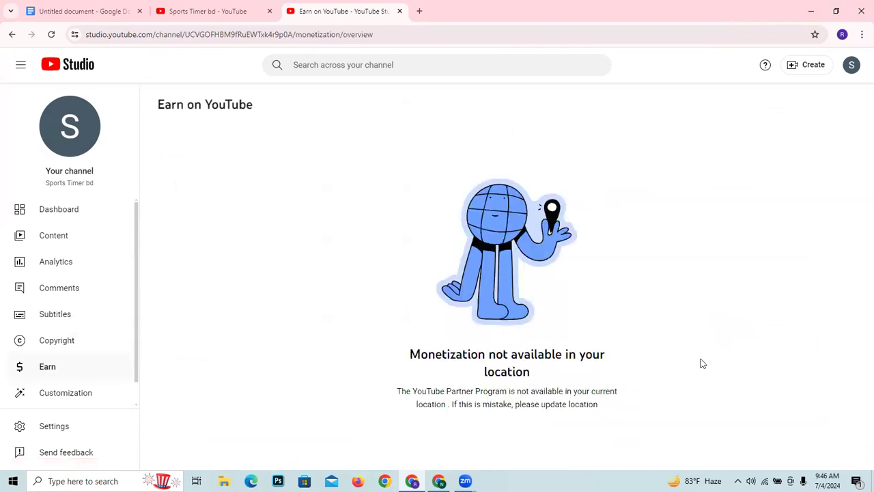
{"action": "left_click", "coordinate": [22, 396]}
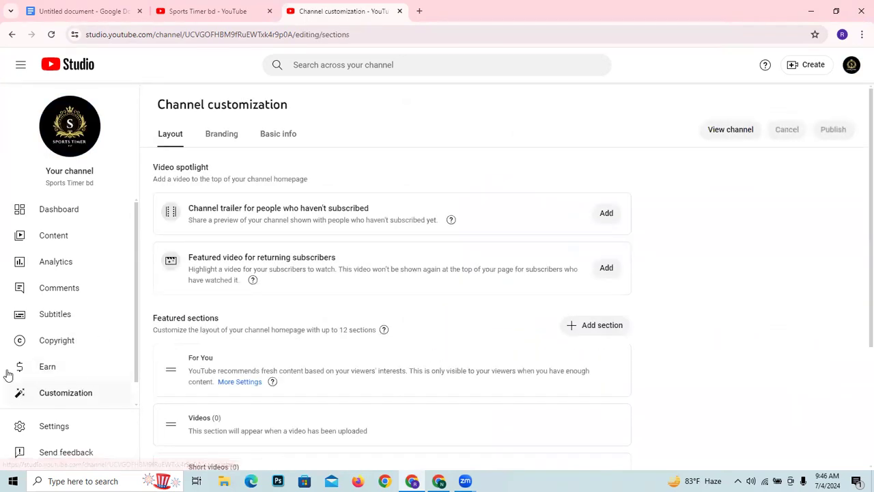
{"action": "scroll", "coordinate": [79, 402], "scroll_direction": "down", "scroll_amount": 1}
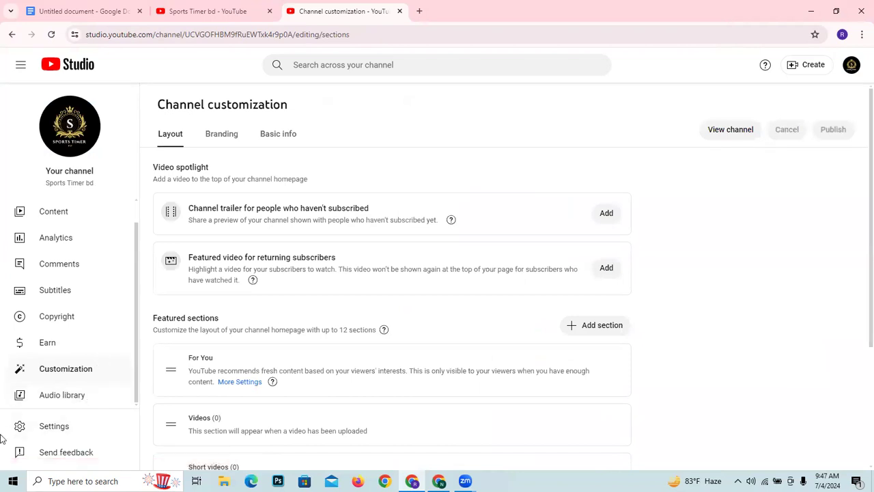
- Open the Studio settings and review the channel's basic info, advanced settings and feature eligibility
{"action": "left_click", "coordinate": [41, 429]}
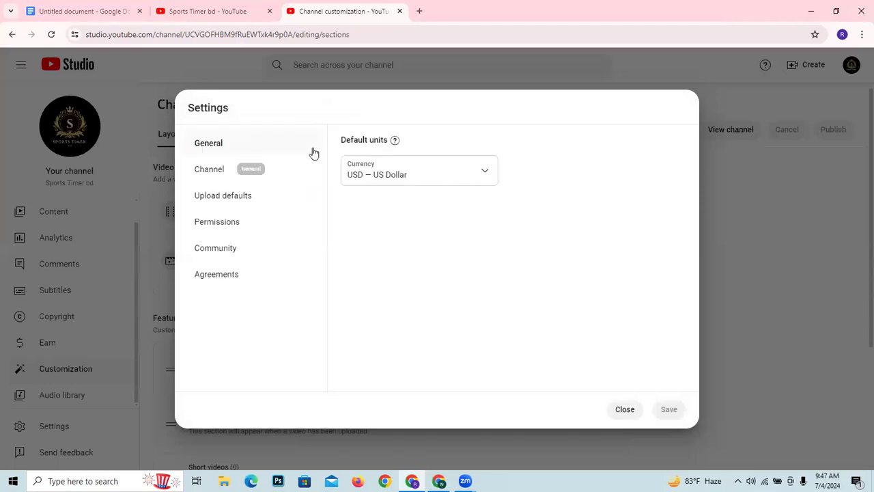
{"action": "left_click", "coordinate": [233, 179]}
{"action": "left_click", "coordinate": [438, 263]}
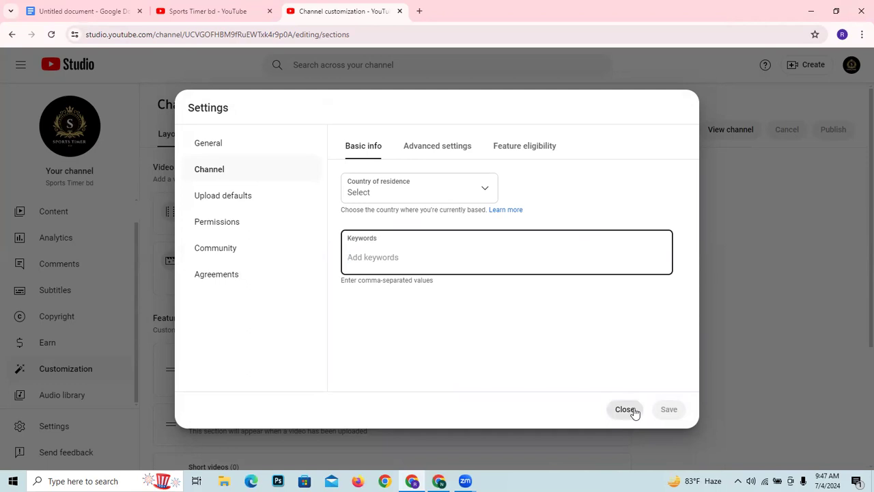
{"action": "left_click", "coordinate": [438, 157]}
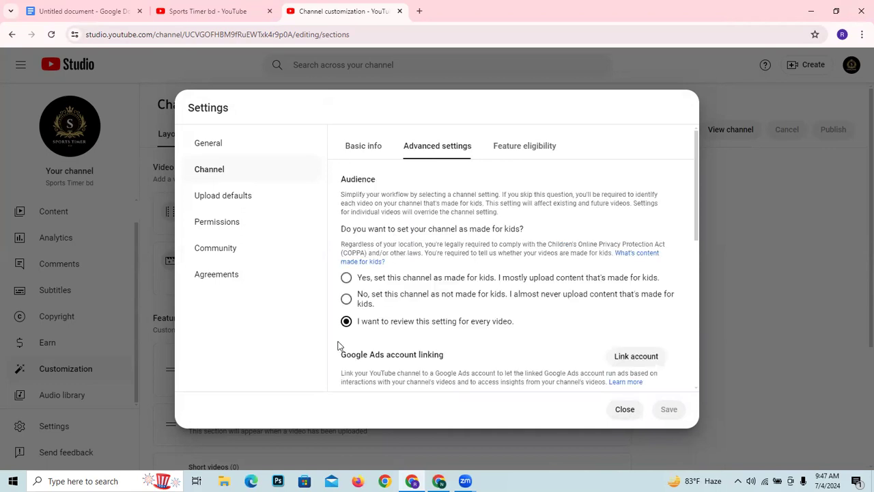
{"action": "scroll", "coordinate": [492, 158], "scroll_direction": "down", "scroll_amount": 3}
{"action": "left_click", "coordinate": [538, 158]}
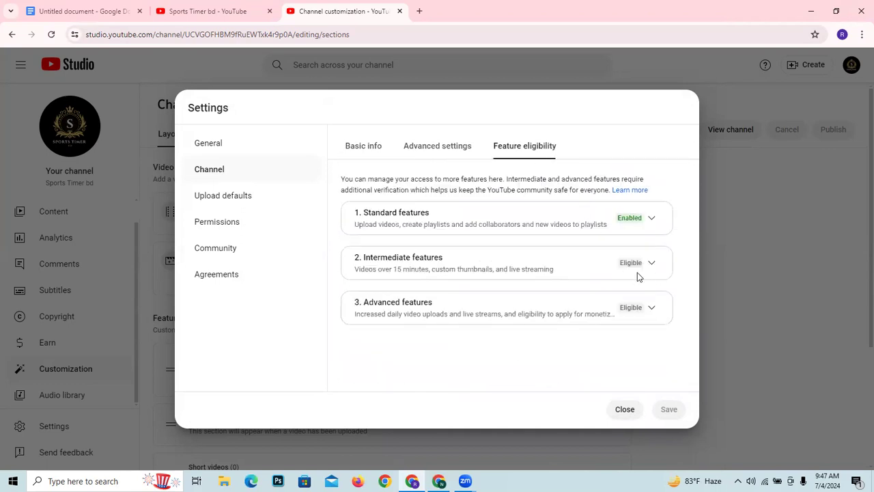
- Review the upload defaults, permissions, and community filters and defaults, dismissing the moderator notice, and close the settings
{"action": "left_click", "coordinate": [218, 199]}
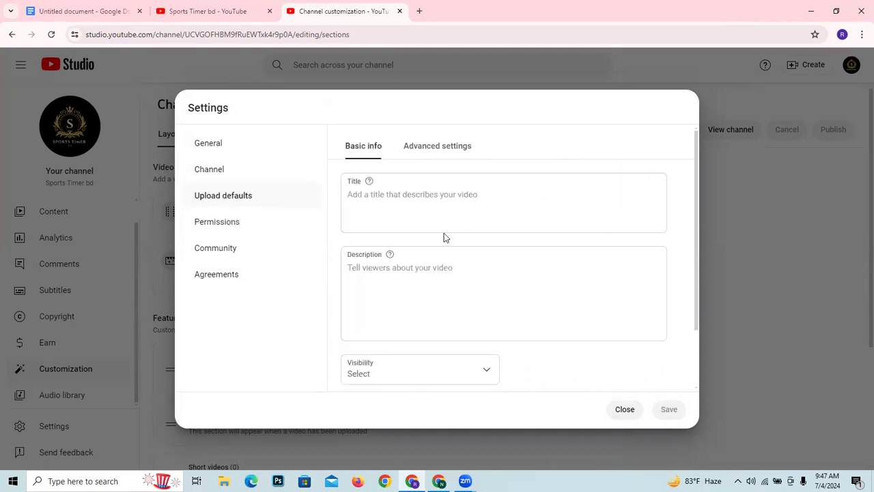
{"action": "left_click", "coordinate": [207, 218]}
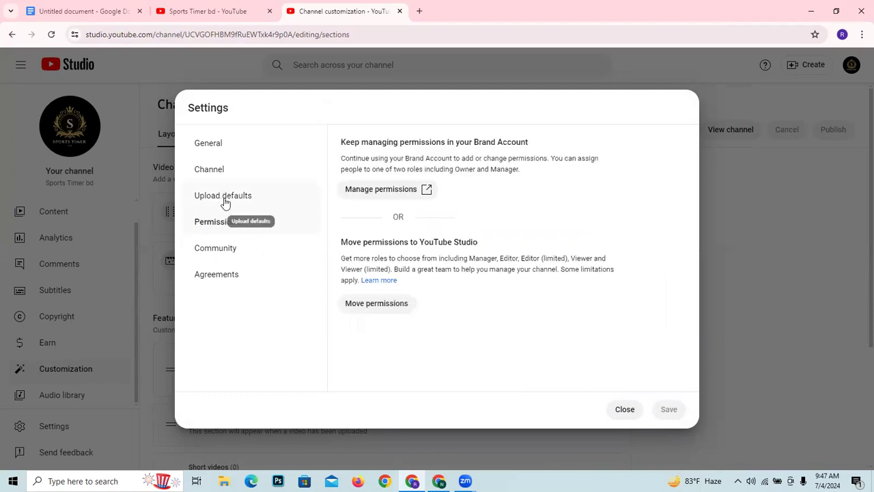
{"action": "left_click", "coordinate": [233, 261]}
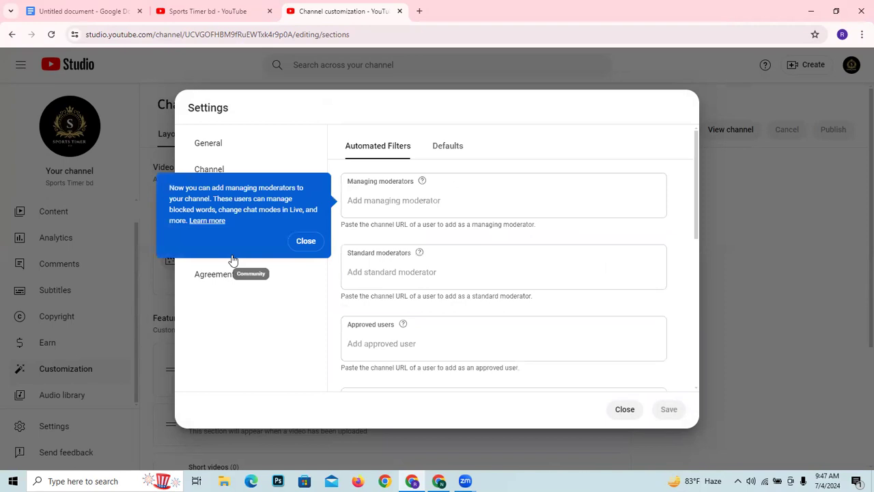
{"action": "left_click", "coordinate": [306, 241]}
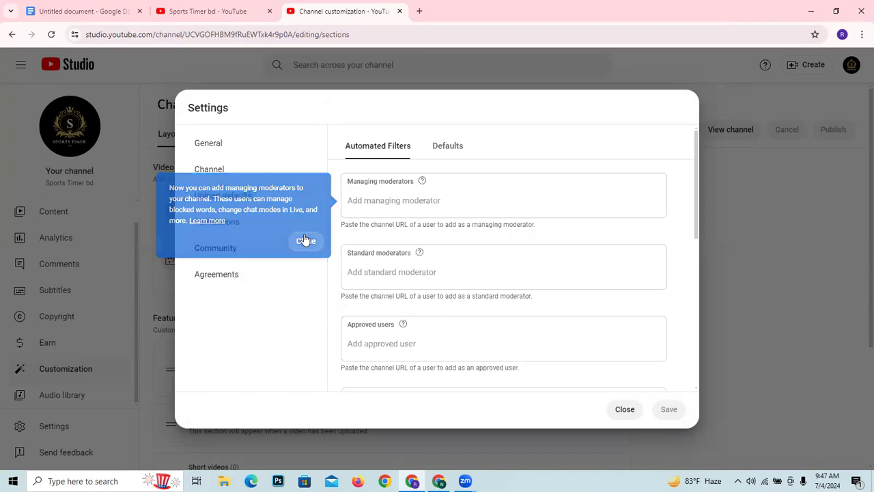
{"action": "left_click", "coordinate": [439, 154]}
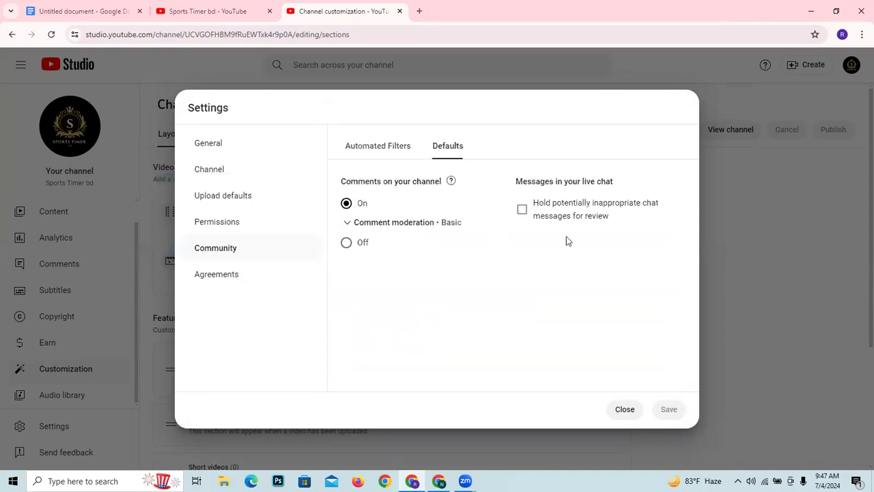
{"action": "left_click", "coordinate": [625, 411]}
{"action": "left_click", "coordinate": [116, 8]}
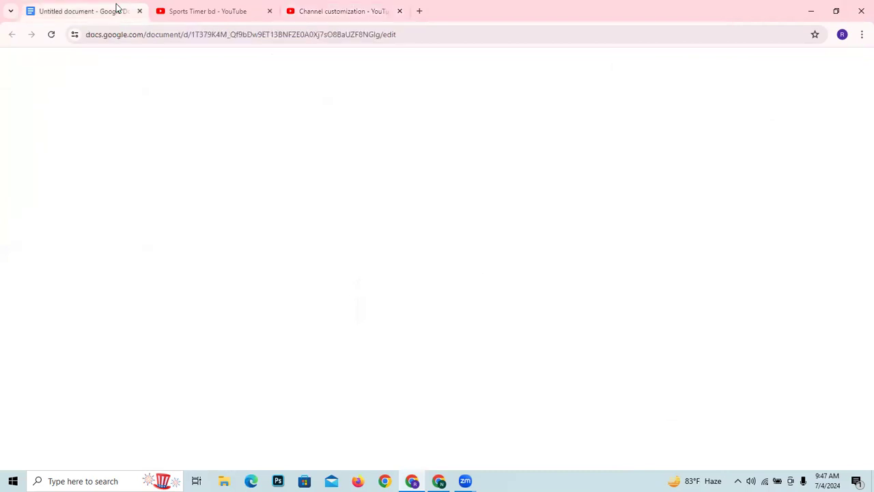
{"action": "left_click", "coordinate": [201, 9]}
{"action": "left_click", "coordinate": [299, 6]}
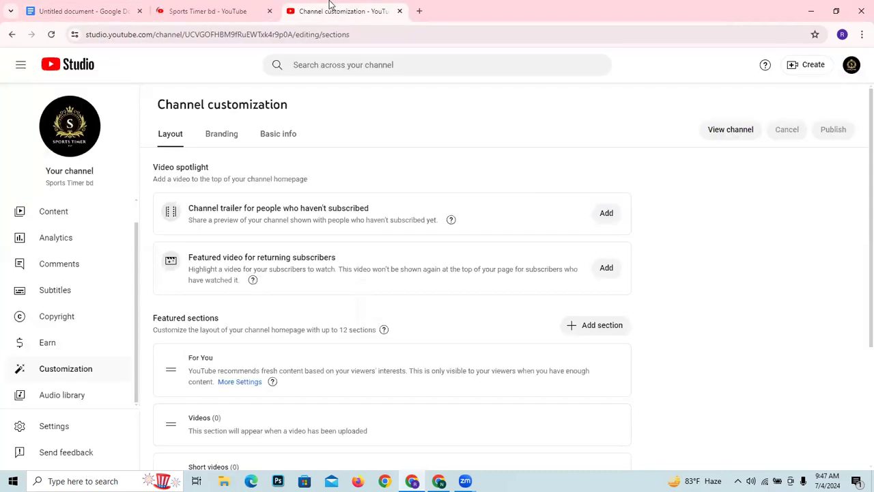